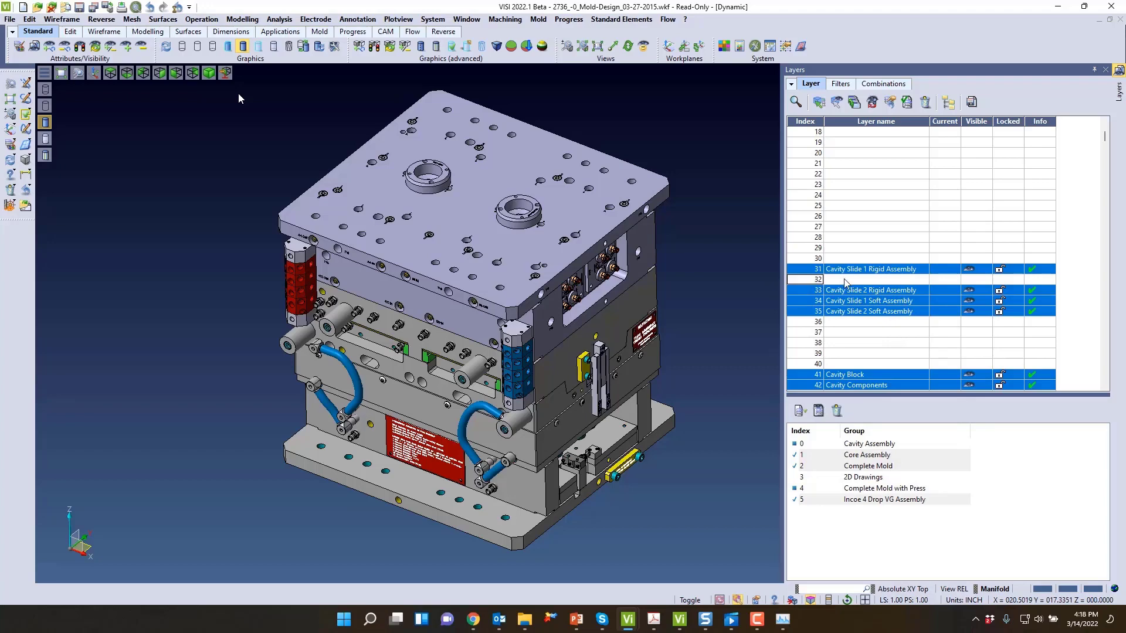
# Show only the Cavity Slide 2 Rigid Assembly layer and name empty layer 32 "Cavity Slide 1a Rigid Assembly"
pyautogui.click(815, 293)
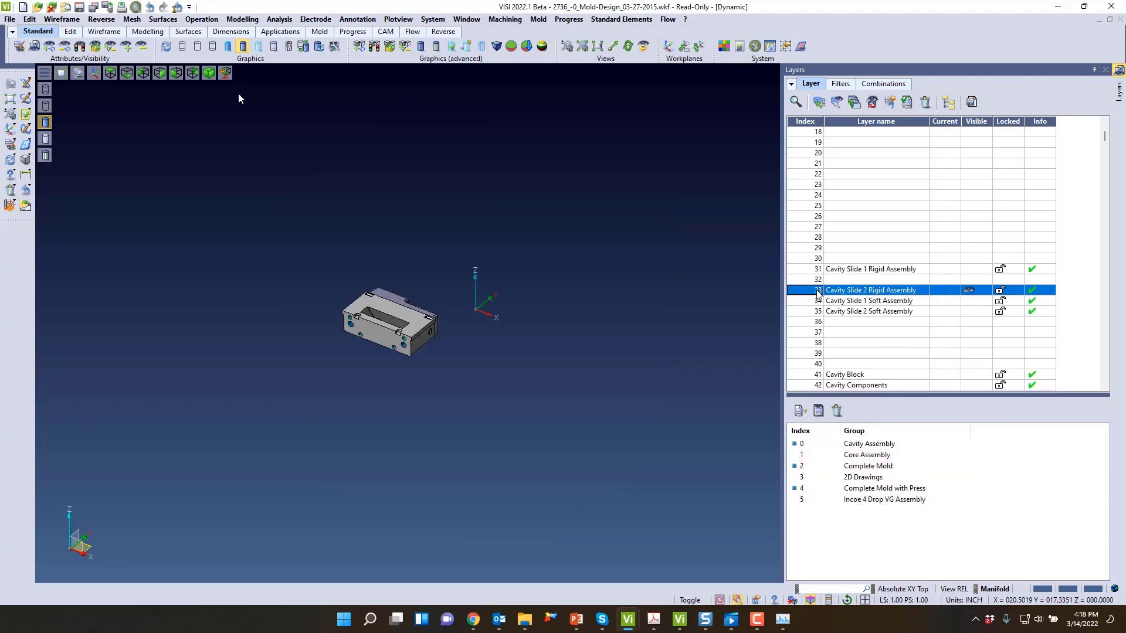
pyautogui.rightClick(818, 292)
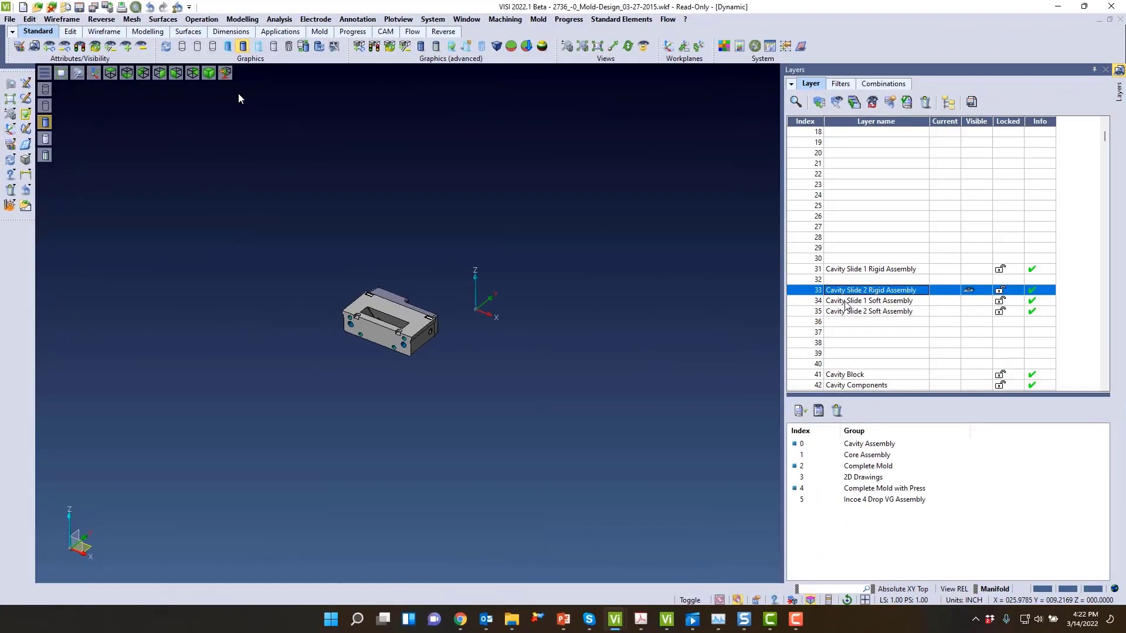
pyautogui.doubleClick(837, 280)
pyautogui.write('Cavity Slide 1 Rigid Assembly')
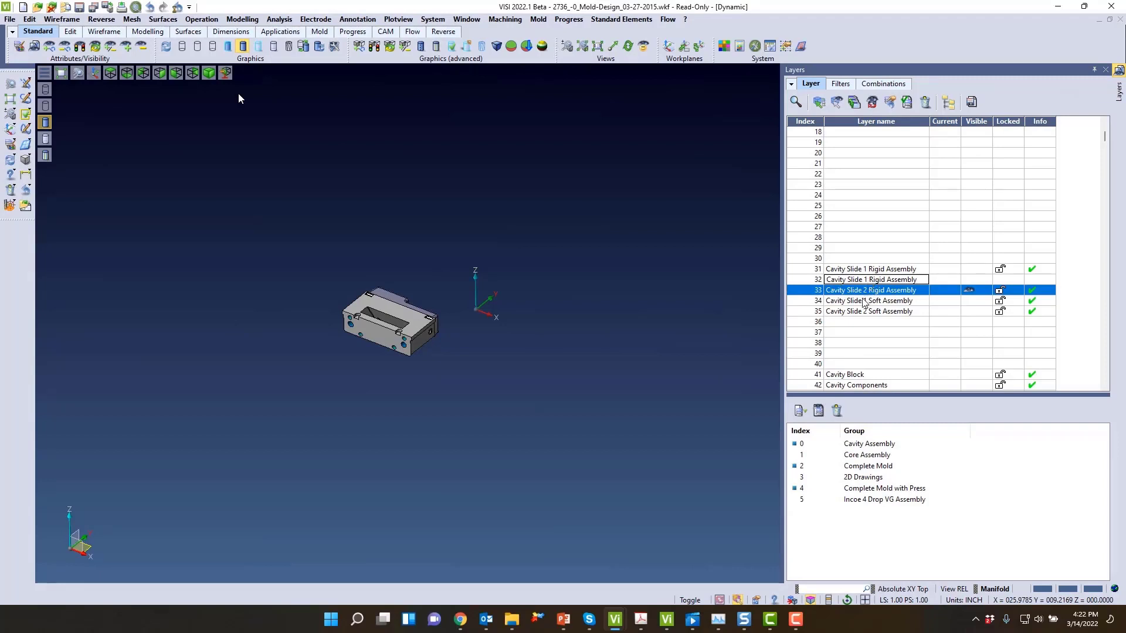
pyautogui.write('a')
# Make layer 32 visible and move all elements of the displayed slide onto the Cavity Slide 1a Rigid Assembly layer
pyautogui.click(977, 280)
pyautogui.keyDown('ctrl'); pyautogui.click(978, 282); pyautogui.keyUp('ctrl')
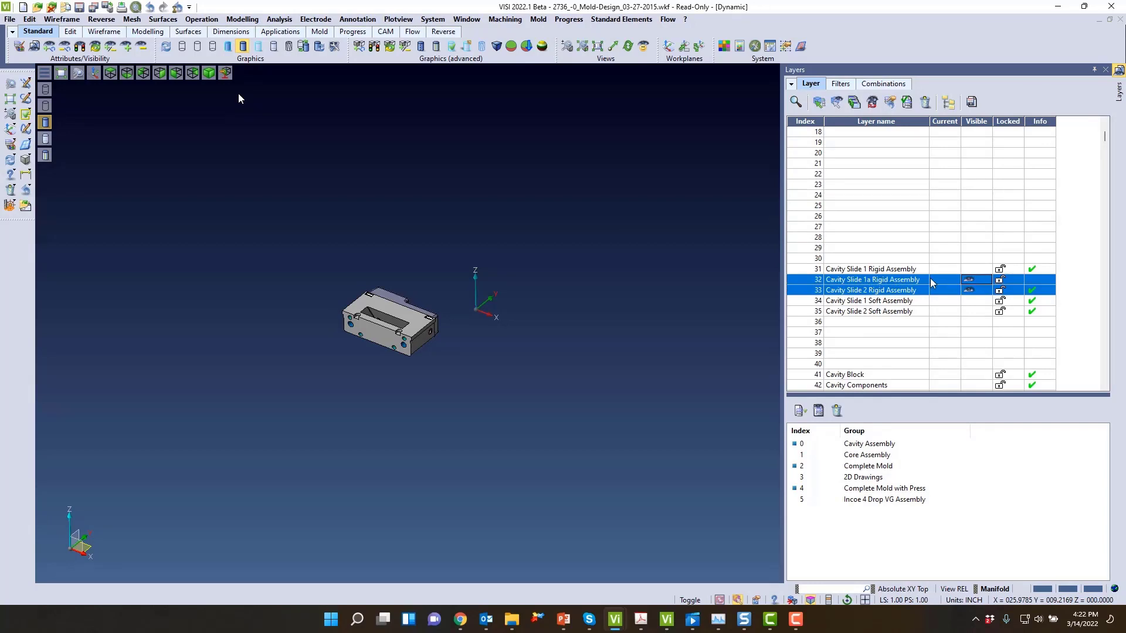
pyautogui.rightClick(838, 284)
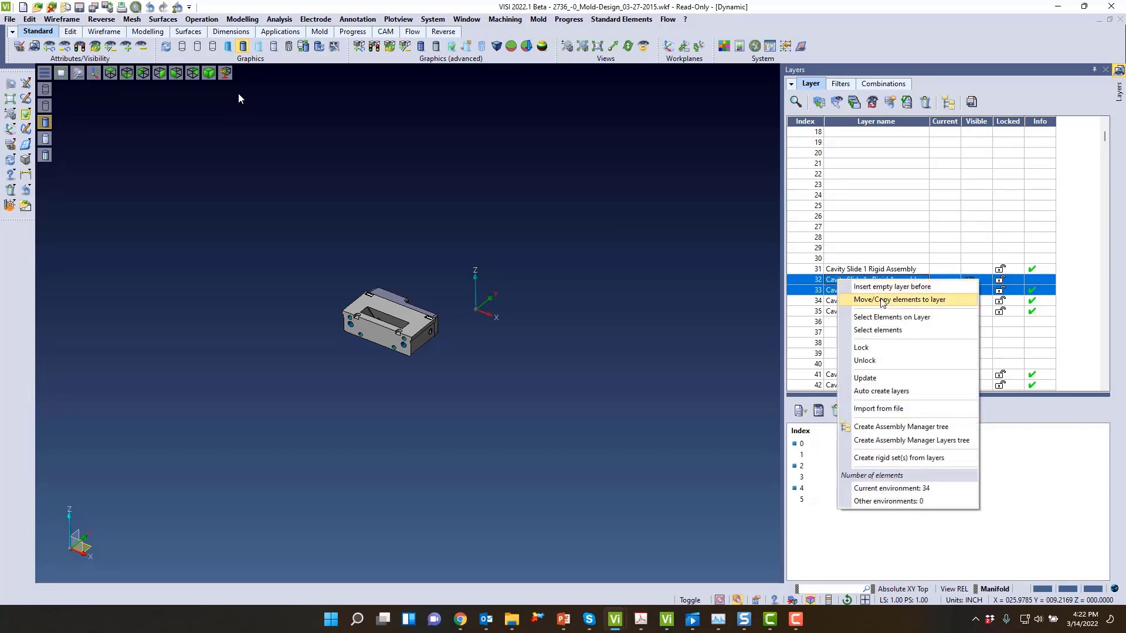
pyautogui.click(880, 301)
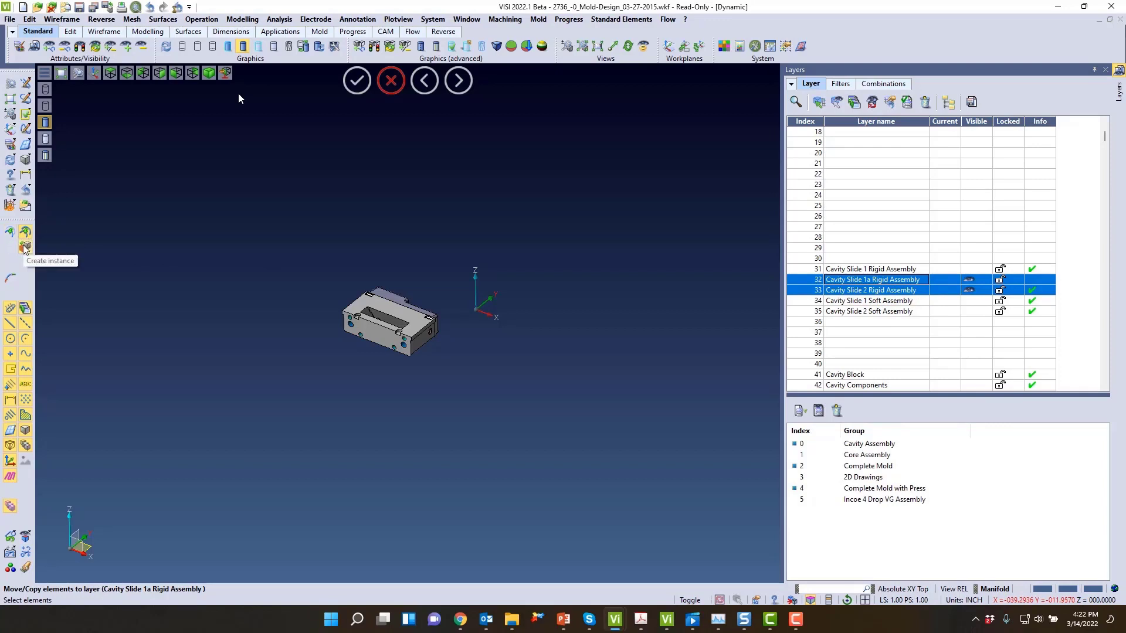
pyautogui.moveTo(329, 249); pyautogui.dragTo(481, 395)
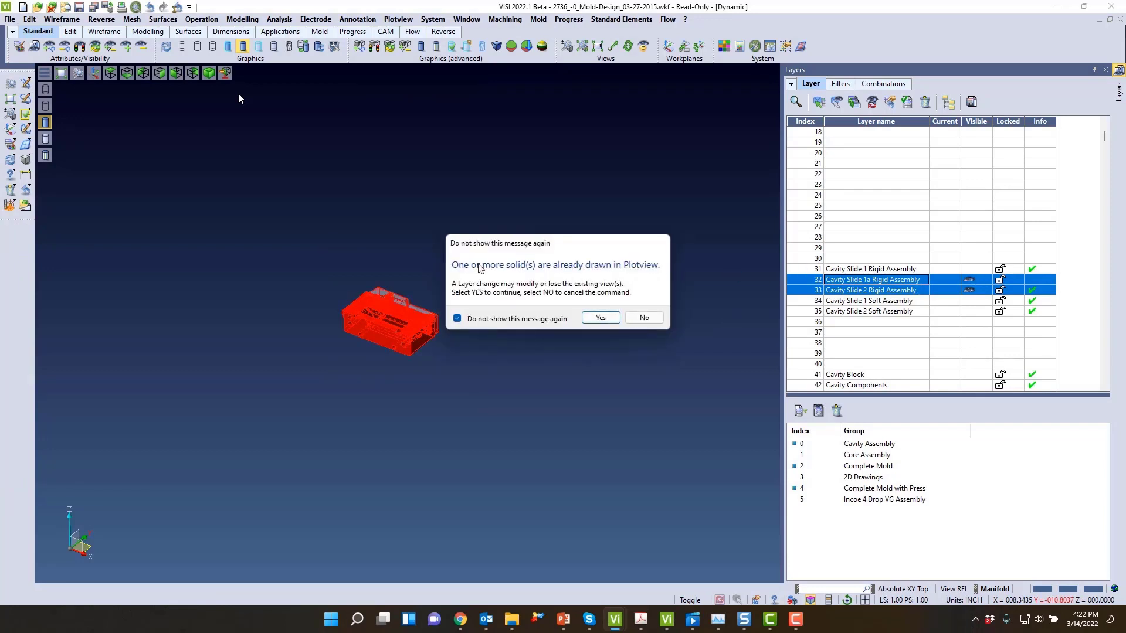
pyautogui.click(603, 320)
# Check the contents of layers 32 and 33 by displaying each one alone in turn
pyautogui.click(857, 282)
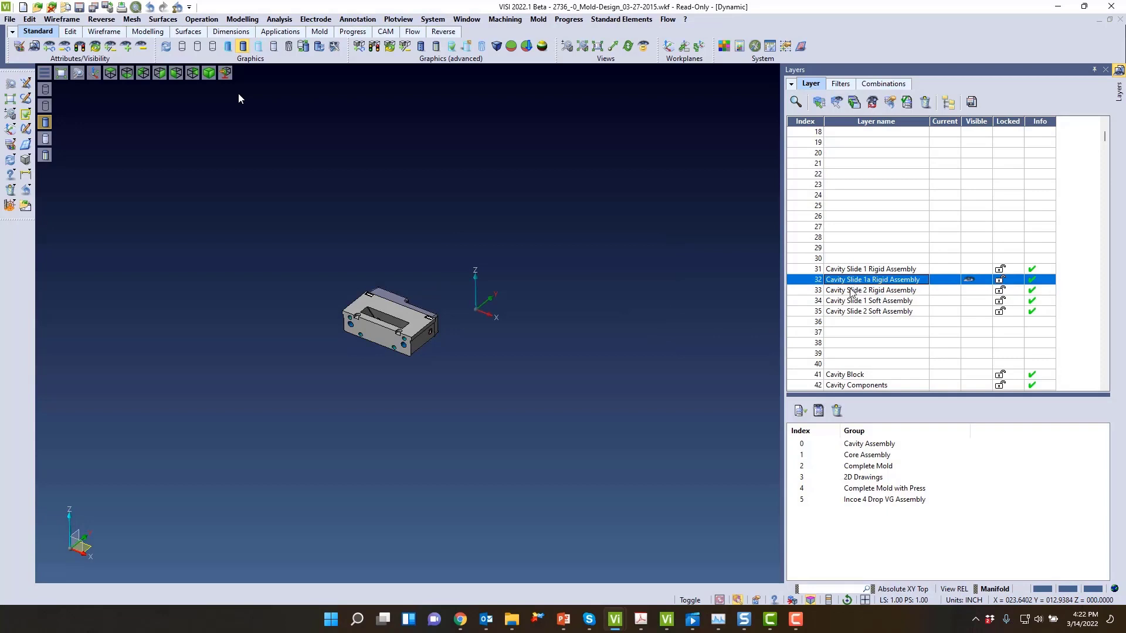
pyautogui.click(856, 290)
pyautogui.click(856, 280)
pyautogui.click(856, 291)
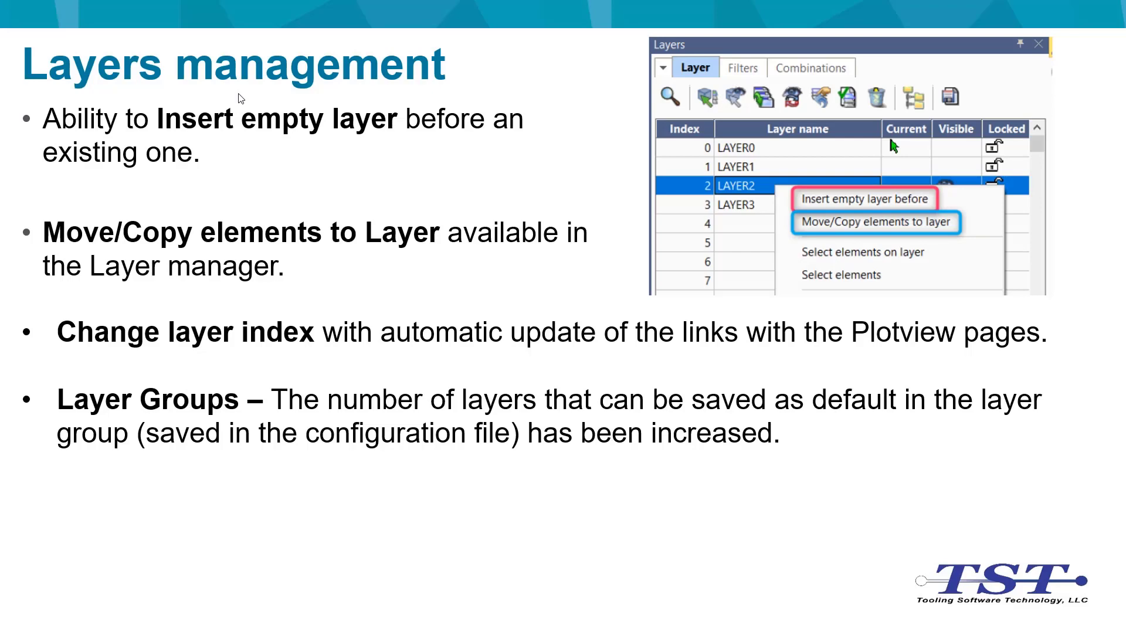
pyautogui.click(238, 94)
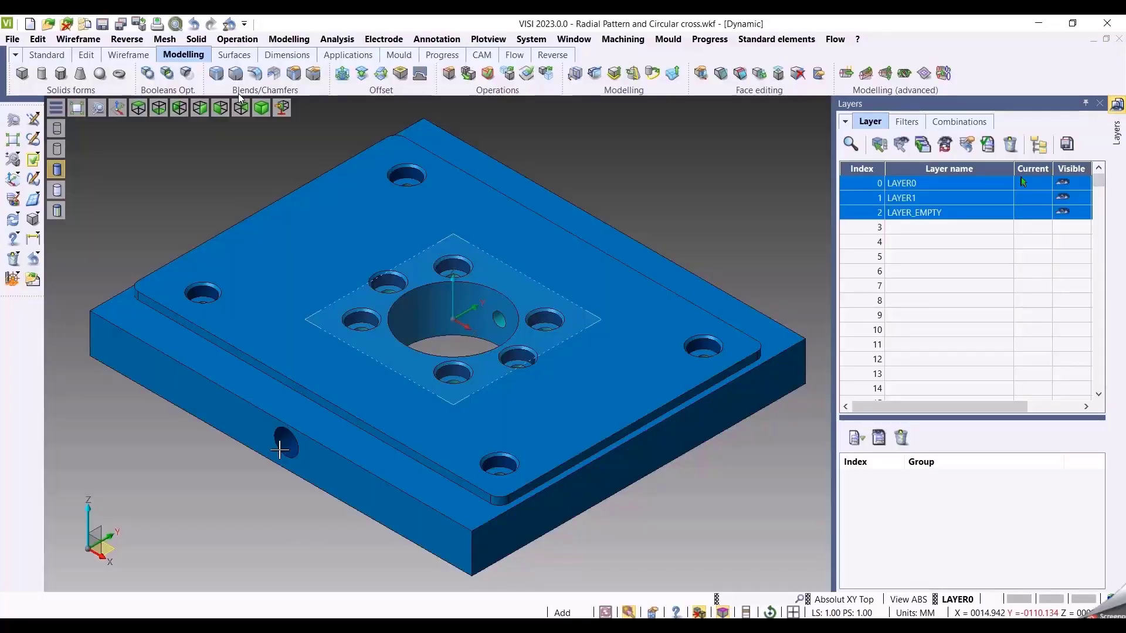
# Set the radius of the hole in the plate's side face to 8 mm by direct editing
pyautogui.scroll(5, 280, 443)
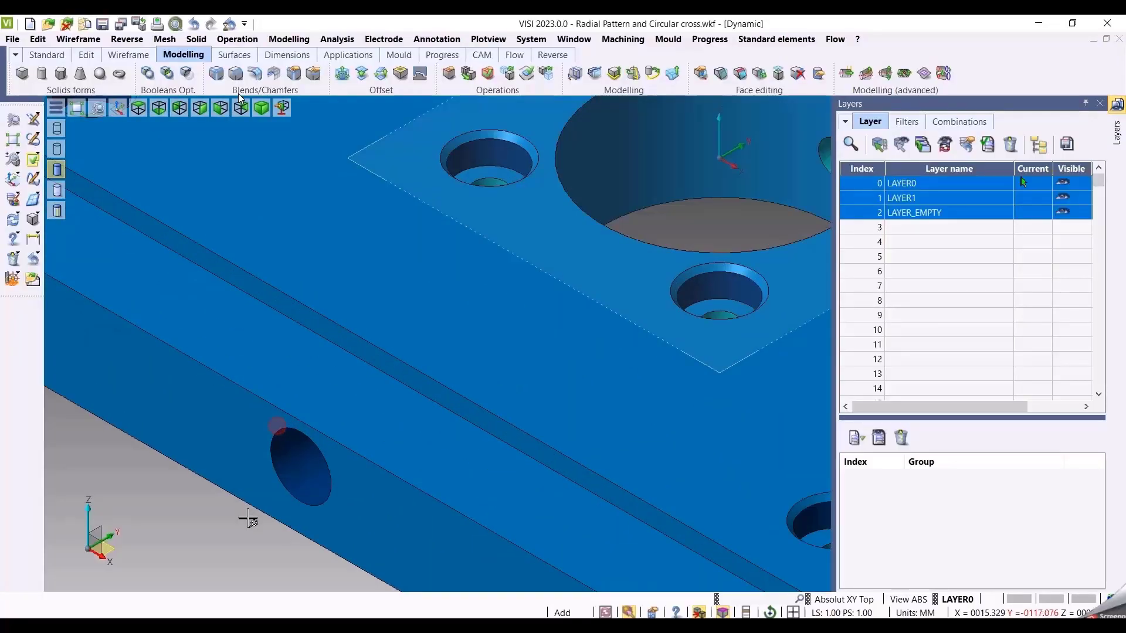
pyautogui.click(312, 485)
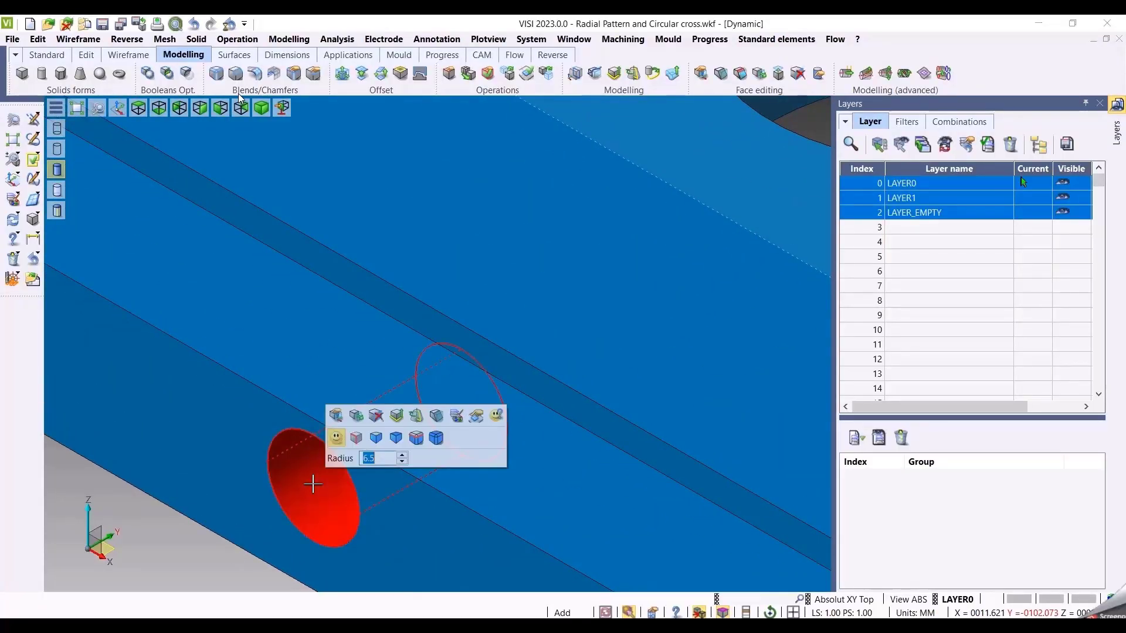
pyautogui.click(403, 456)
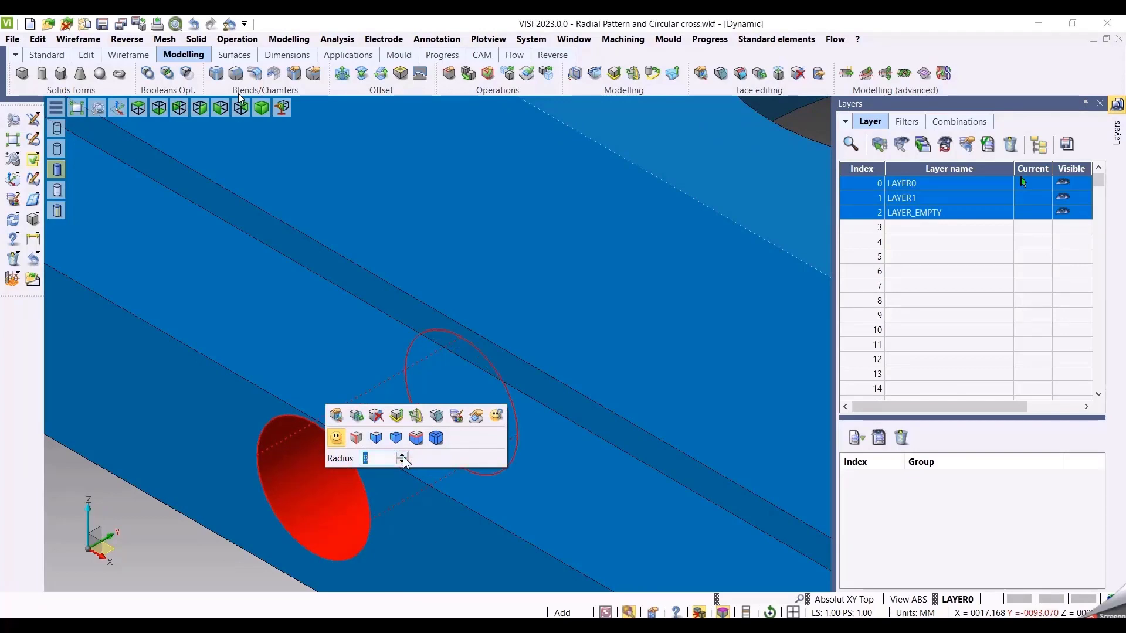
pyautogui.scroll(-5, 411, 457)
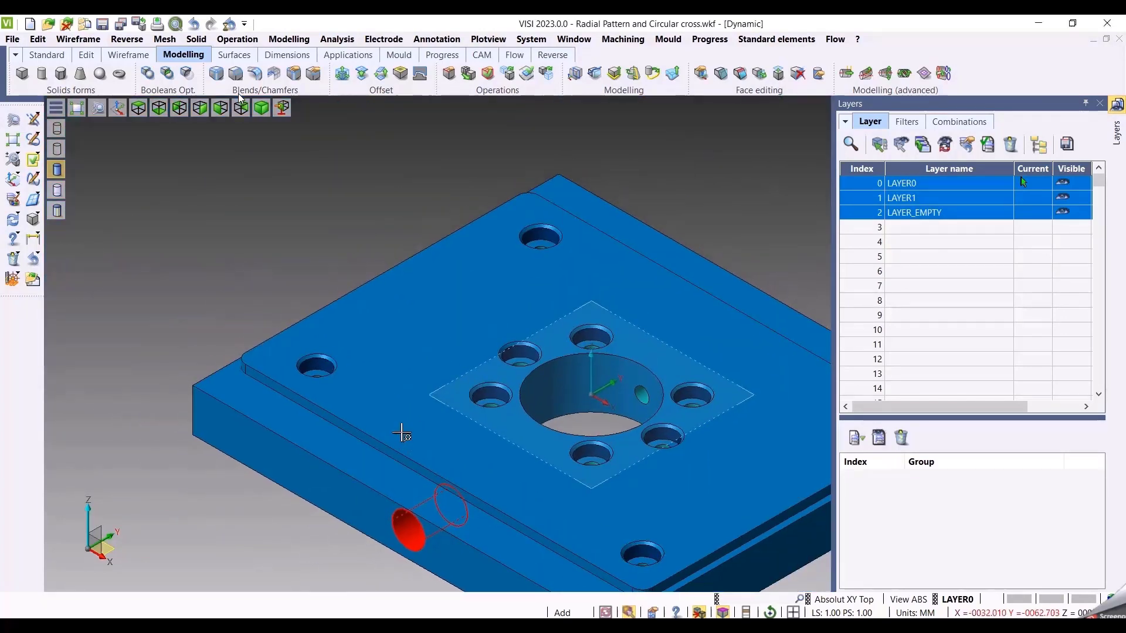
# Set the base plate's long upper edge to a length of 180+50 mm, extended equally in both directions
pyautogui.moveTo(644, 484); pyautogui.dragTo(430, 312, button='middle')
pyautogui.moveTo(594, 419); pyautogui.dragTo(583, 501, button='middle')
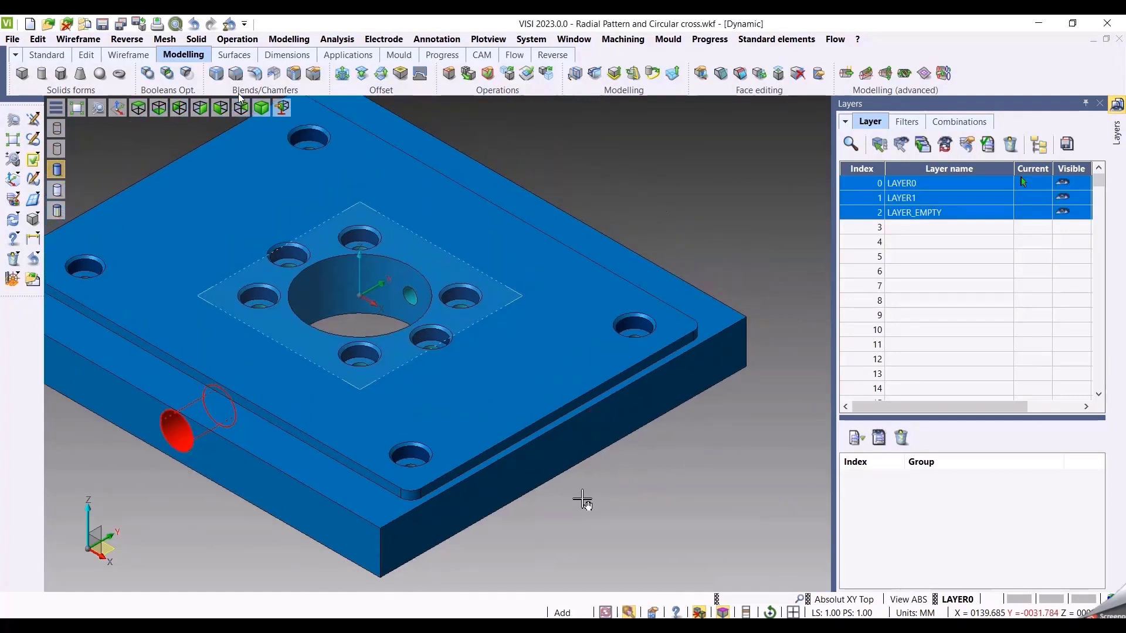
pyautogui.click(625, 396)
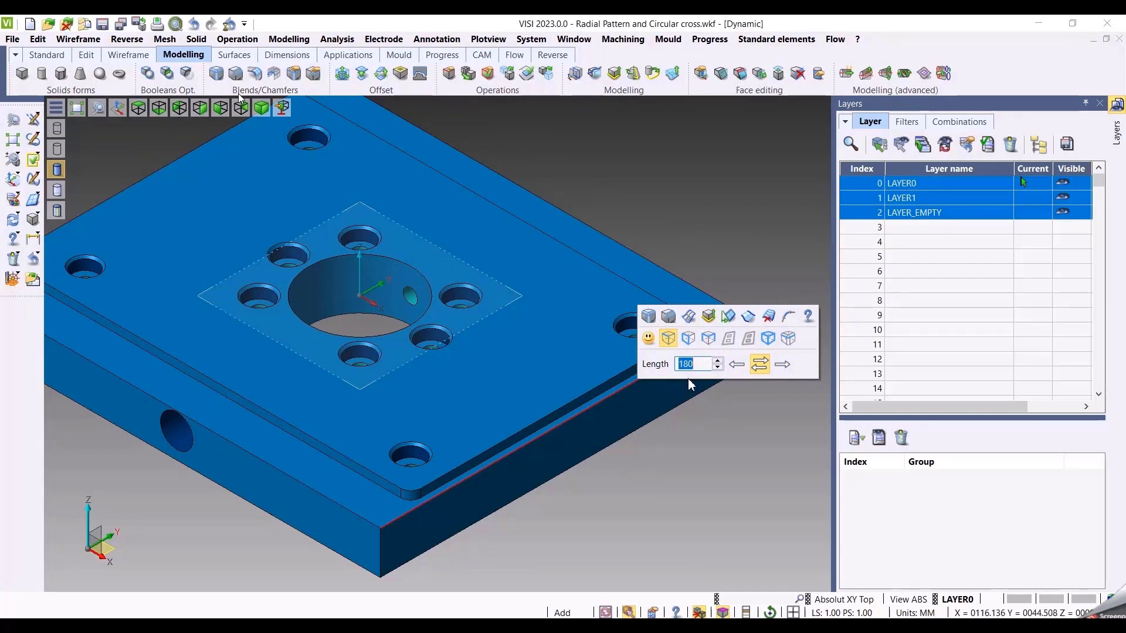
pyautogui.click(701, 366)
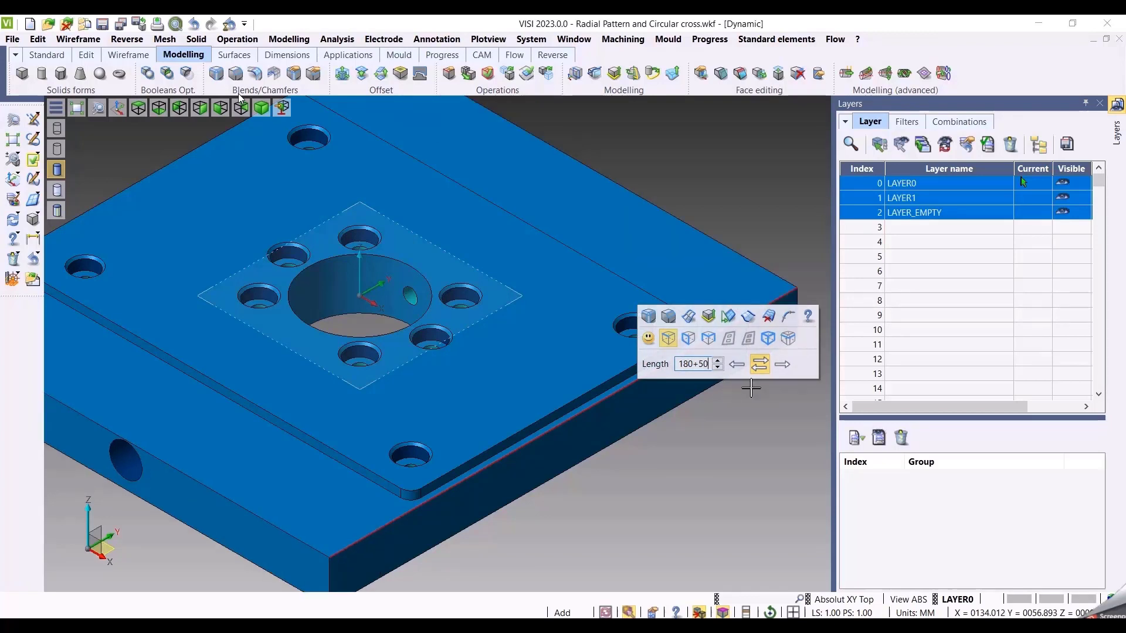
pyautogui.click(738, 366)
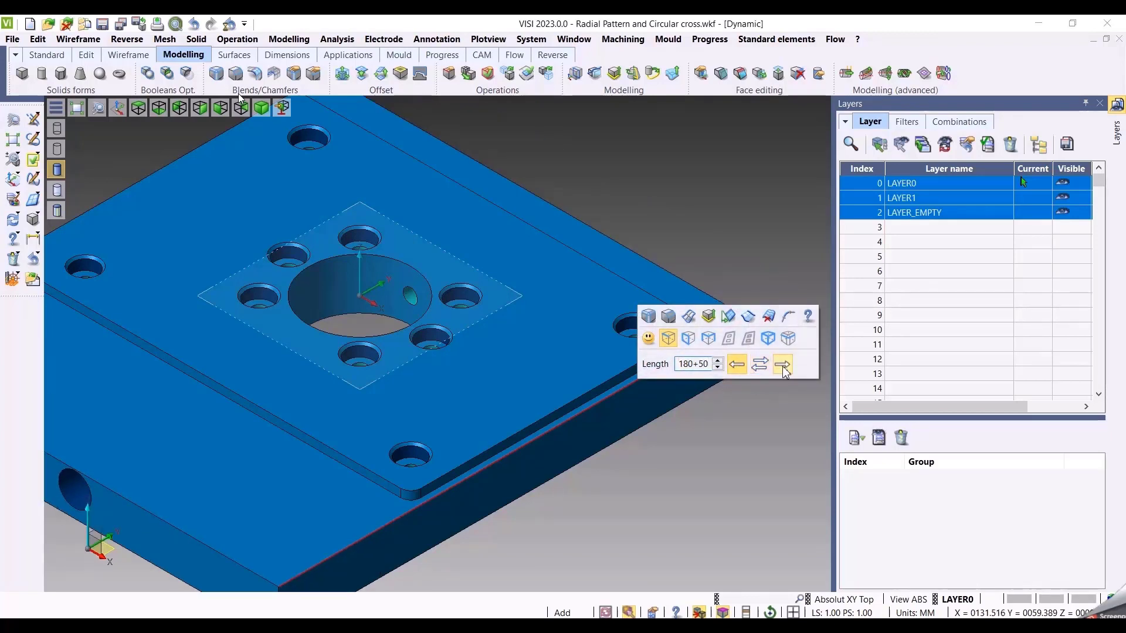
pyautogui.click(781, 365)
pyautogui.click(759, 365)
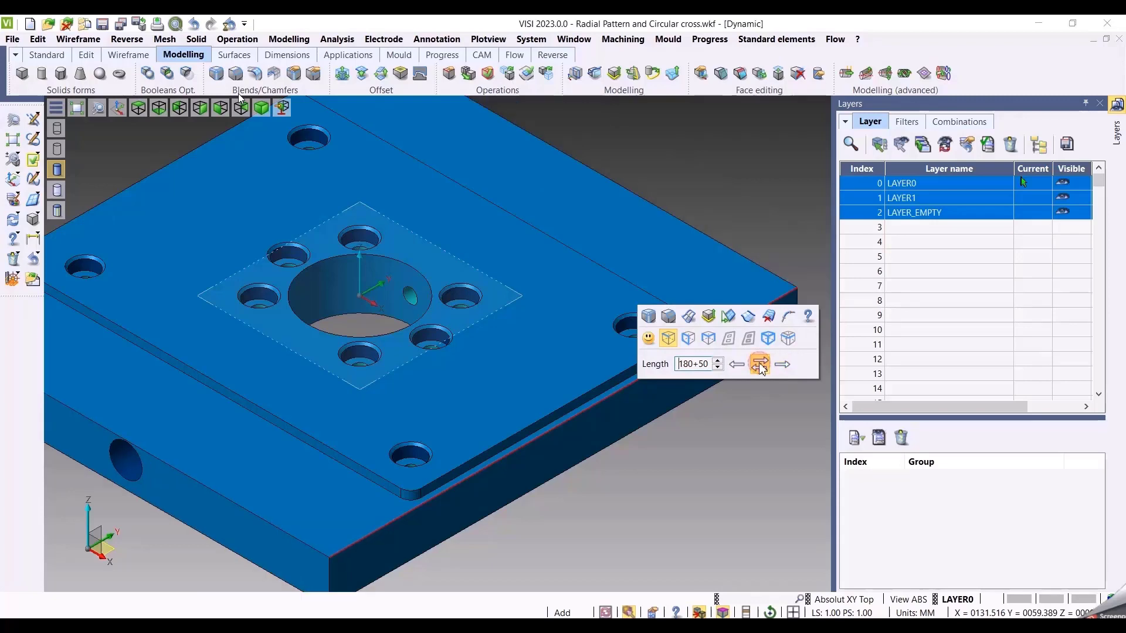
pyautogui.scroll(-3, 686, 465)
pyautogui.scroll(4, 686, 463)
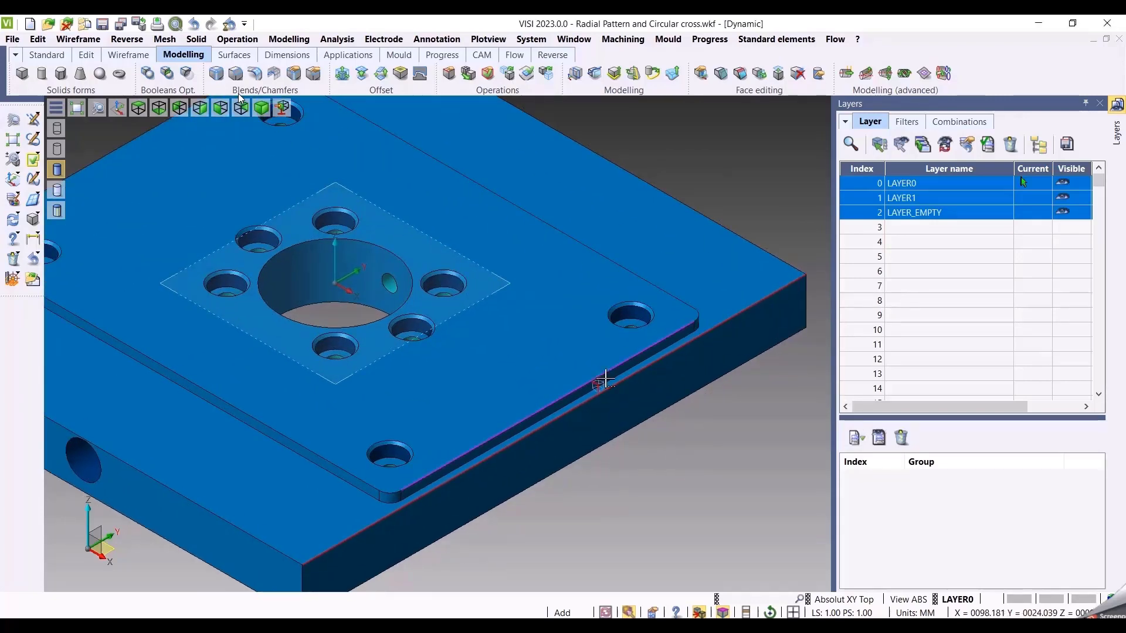
# Set the straight upper edge of the raised step to a length of 134+50 mm in both directions
pyautogui.click(605, 380)
pyautogui.click(685, 346)
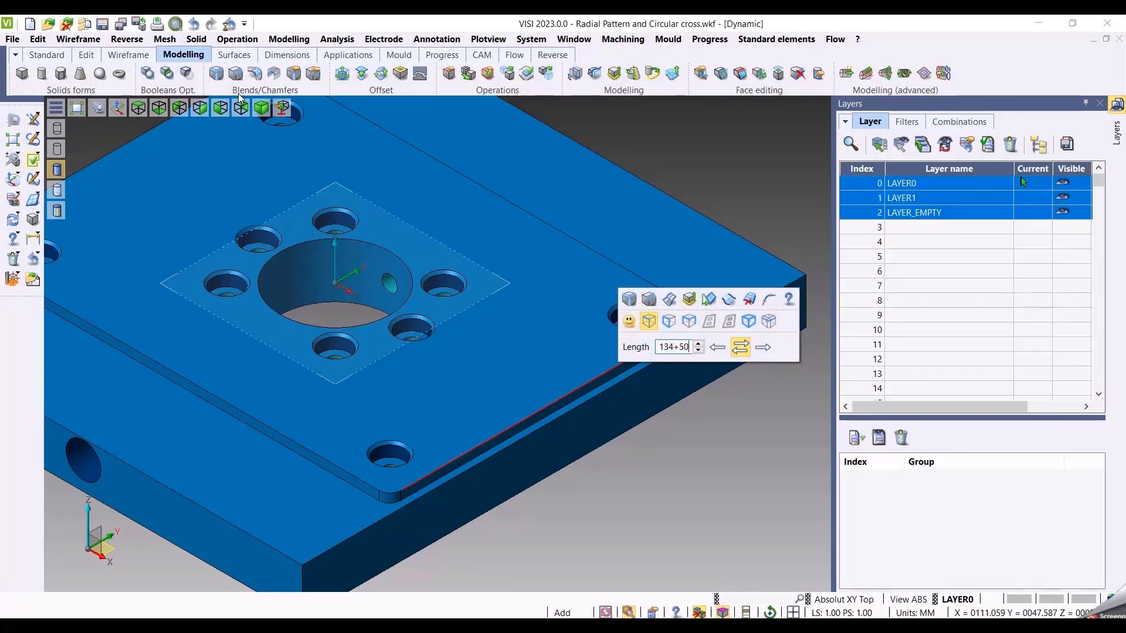
pyautogui.press('Return')
pyautogui.scroll(-3, 647, 470)
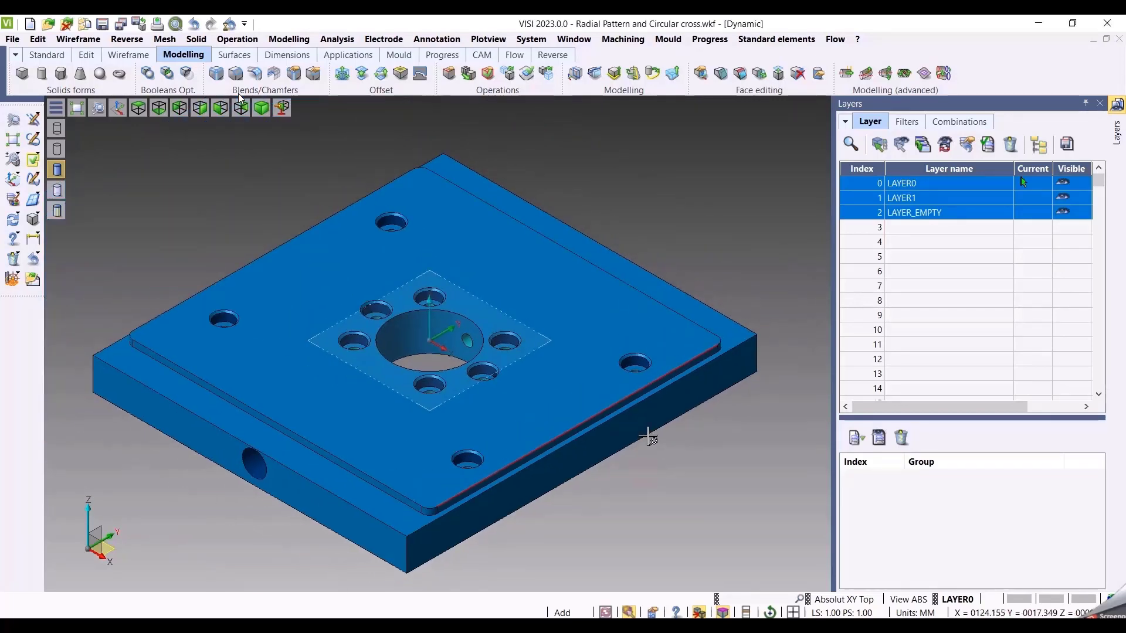
pyautogui.scroll(3, 645, 449)
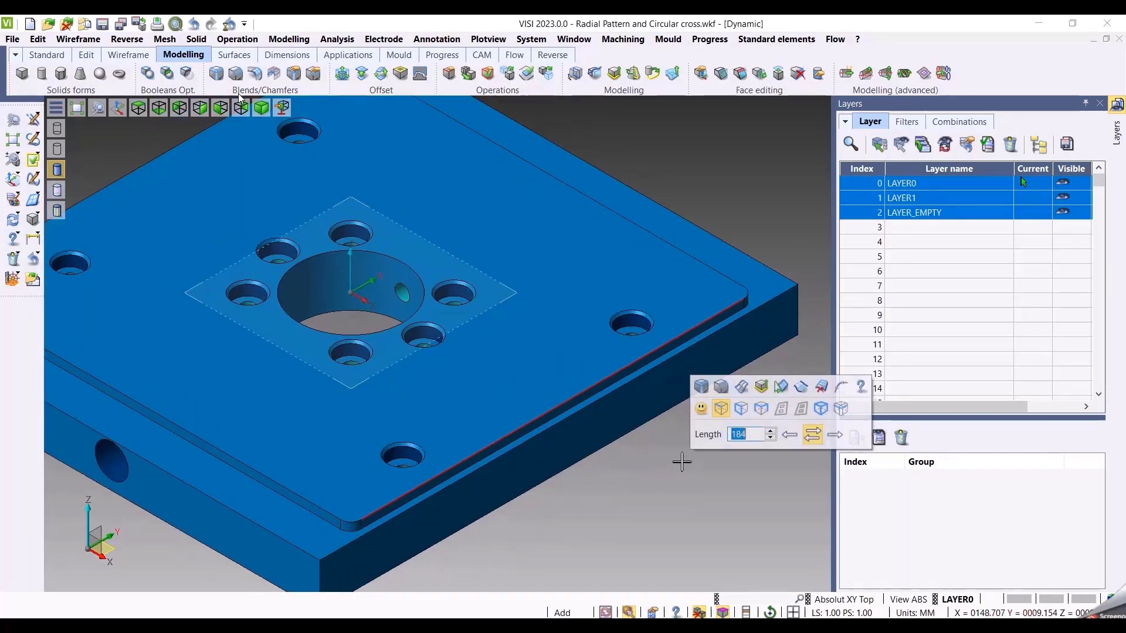
pyautogui.moveTo(644, 512); pyautogui.dragTo(678, 430, button='middle')
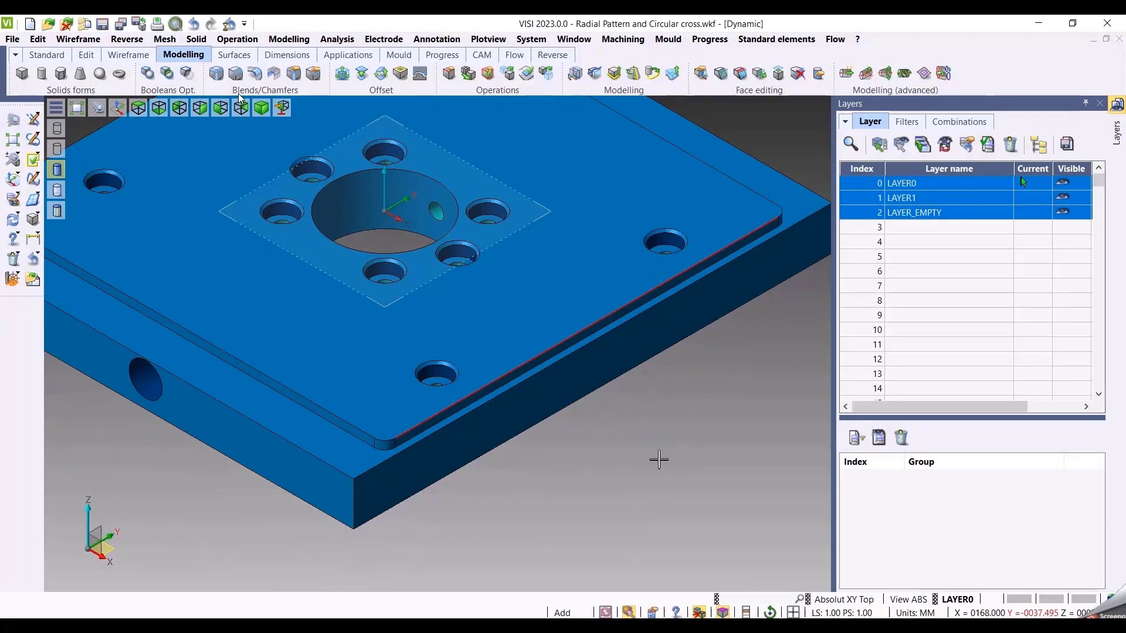
pyautogui.rightClick(658, 460)
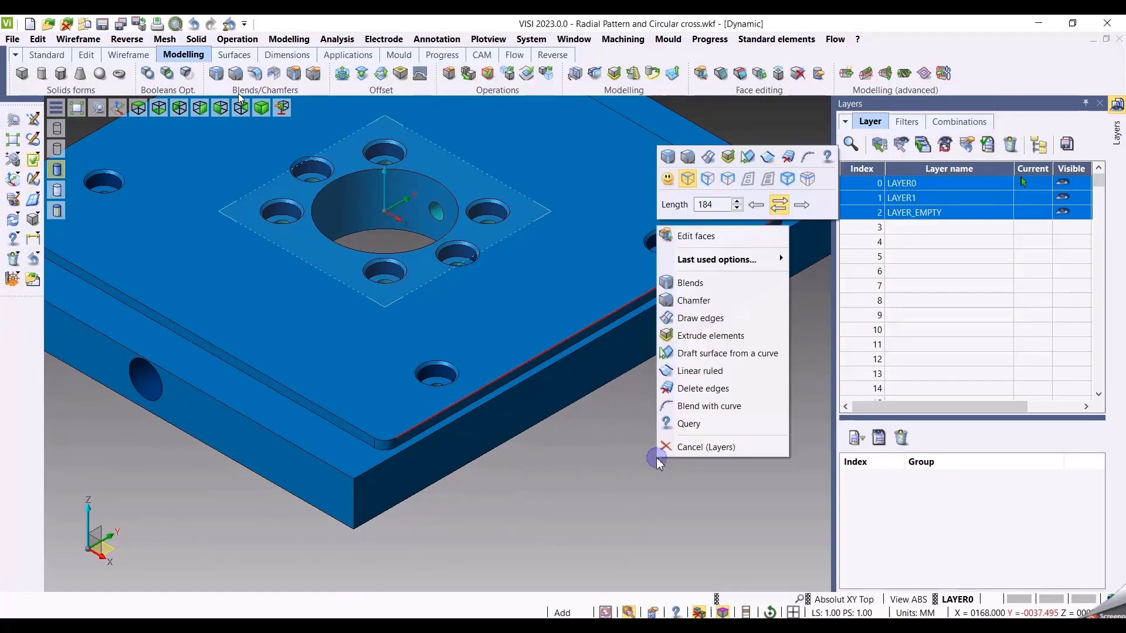
pyautogui.press('Escape')
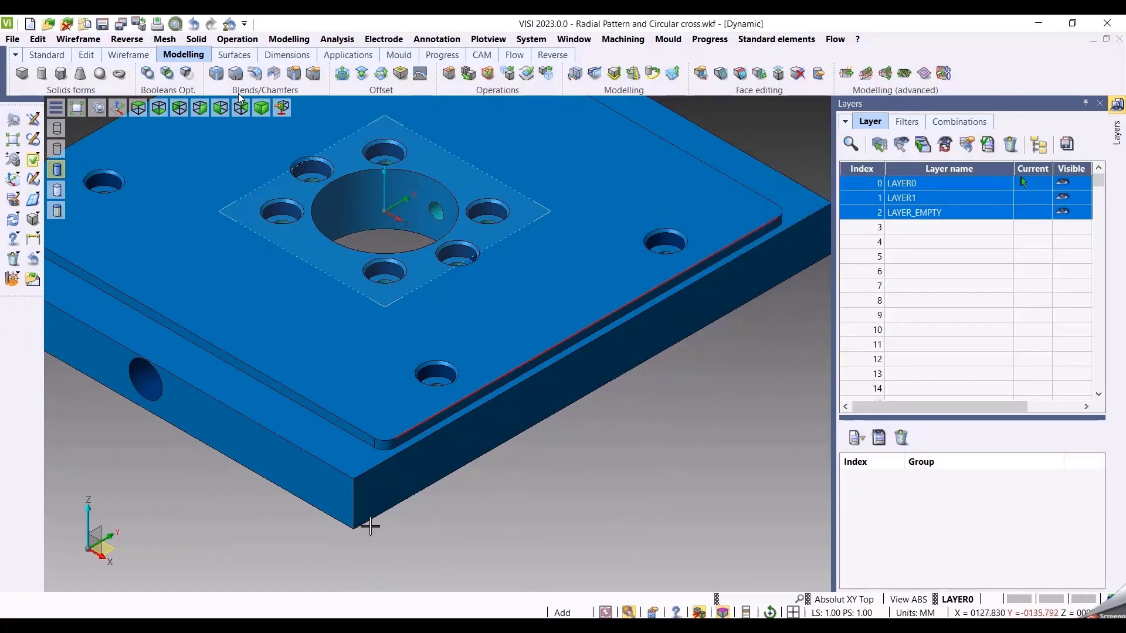
# Thicken the base plate downward by setting its vertical corner edge to a length of 30 mm in one direction only
pyautogui.click(355, 491)
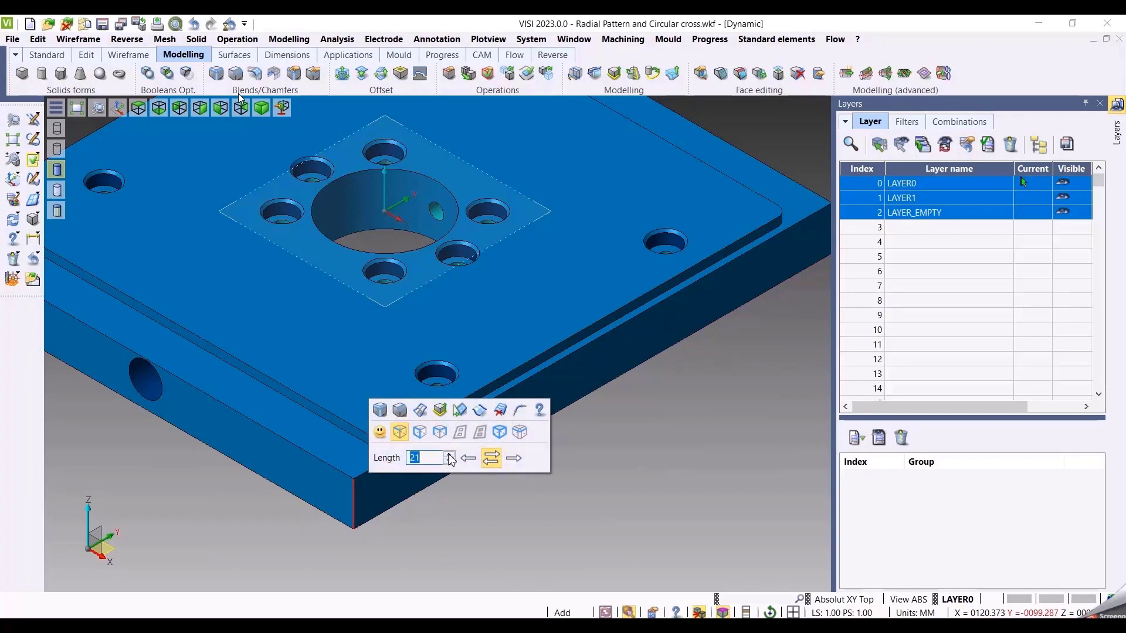
pyautogui.click(518, 460)
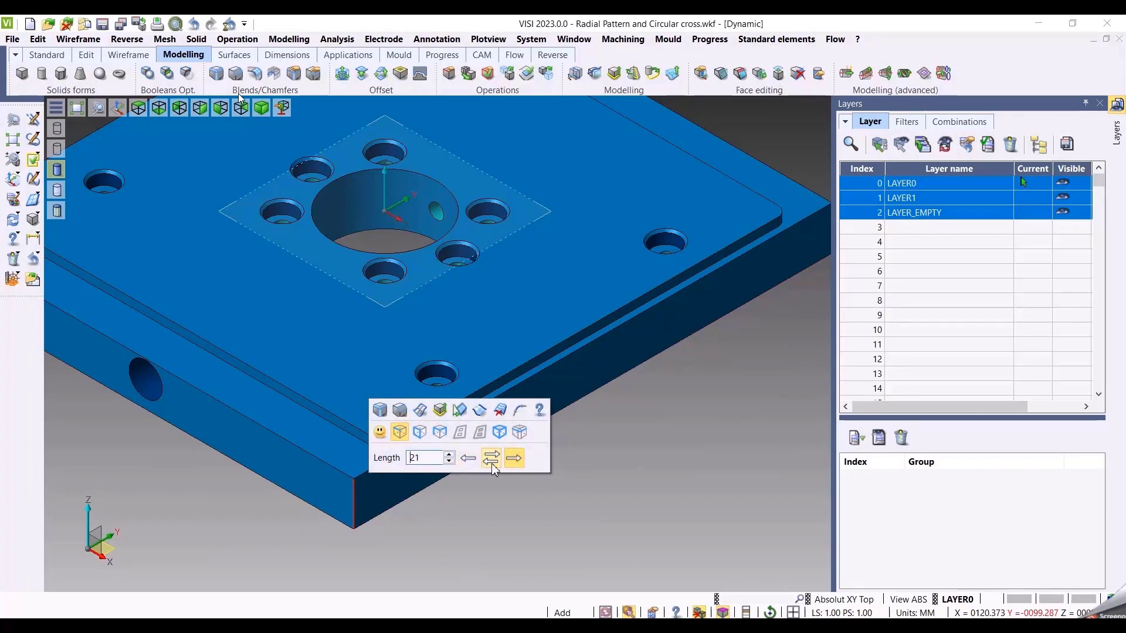
pyautogui.click(449, 455)
pyautogui.click(449, 455)
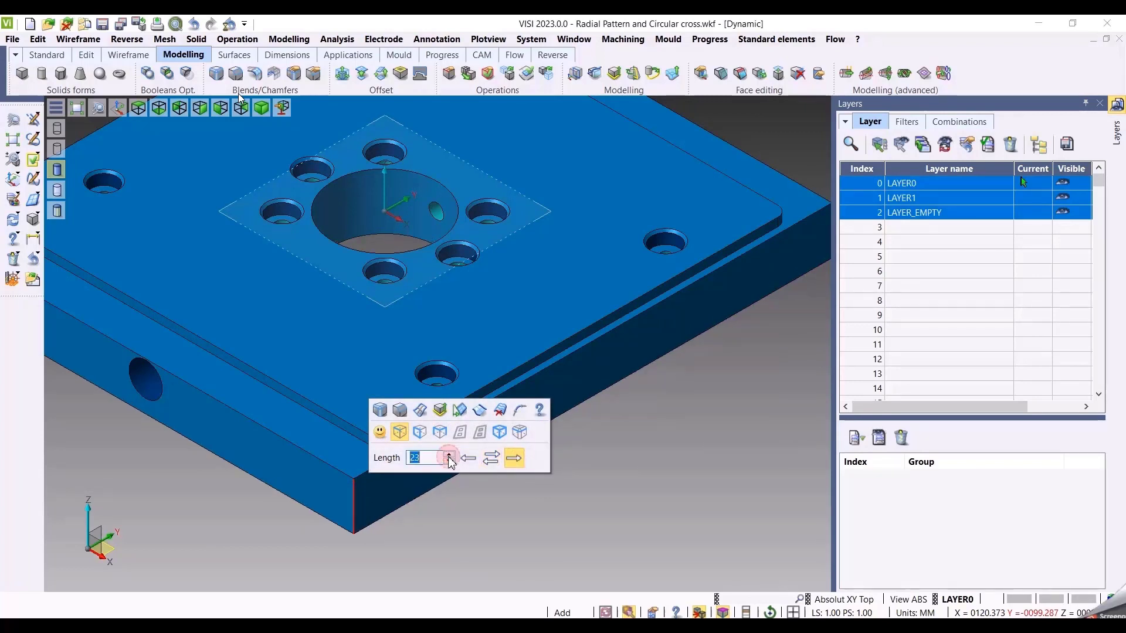
pyautogui.click(449, 456)
pyautogui.click(450, 455)
pyautogui.click(449, 456)
pyautogui.click(449, 455)
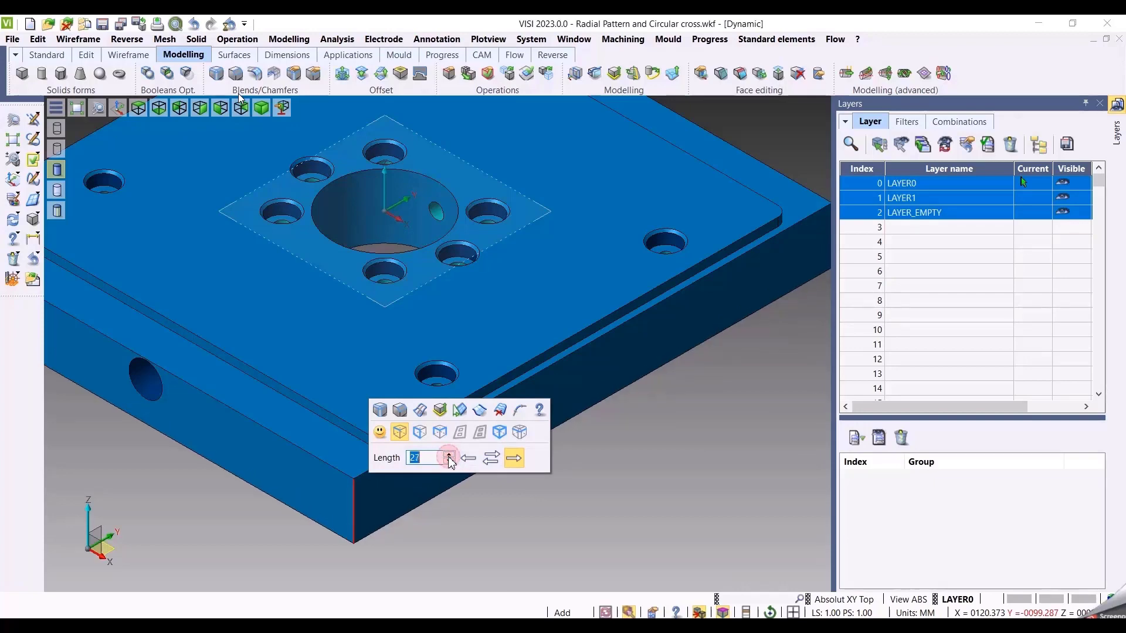
pyautogui.click(448, 455)
pyautogui.click(449, 456)
pyautogui.click(449, 455)
pyautogui.scroll(-1, 614, 541)
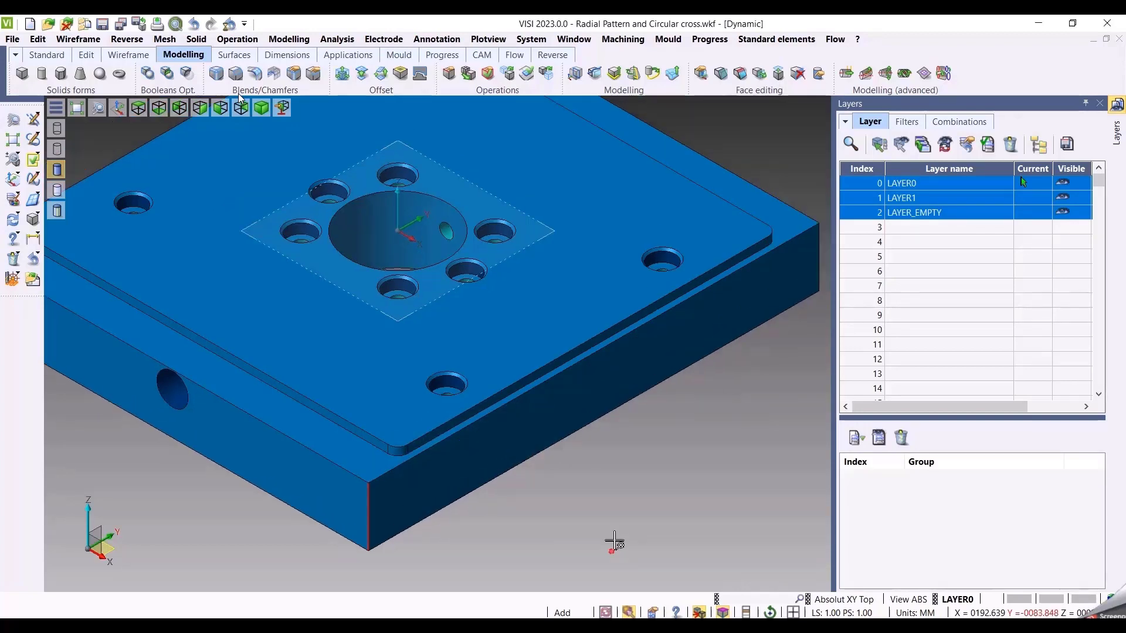
pyautogui.scroll(-2, 614, 540)
pyautogui.moveTo(641, 515)
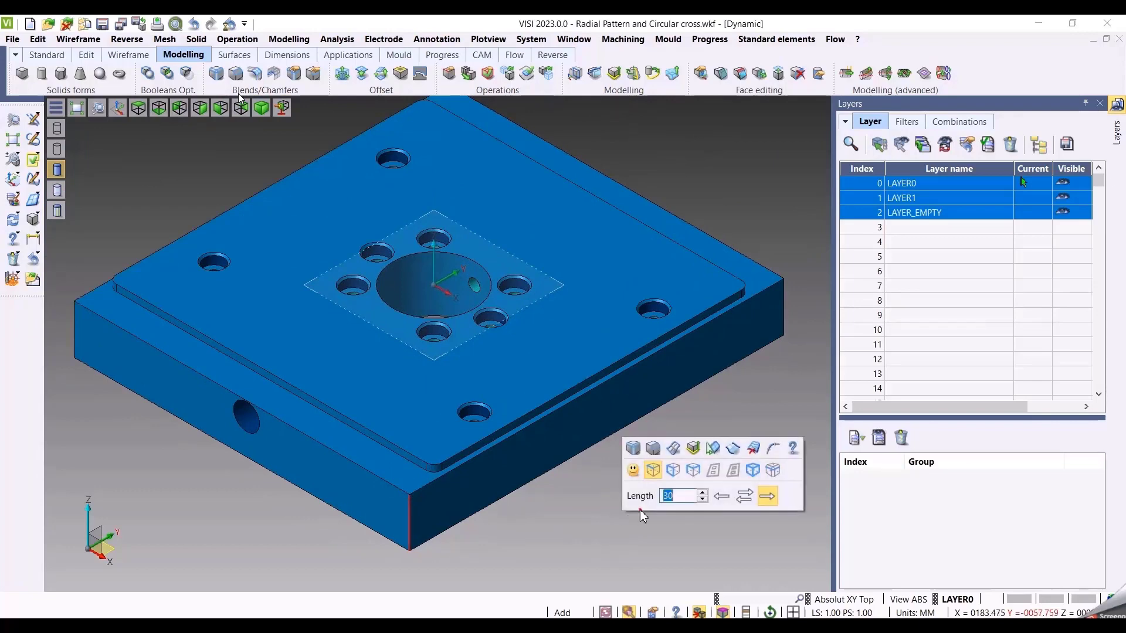
pyautogui.click(595, 554)
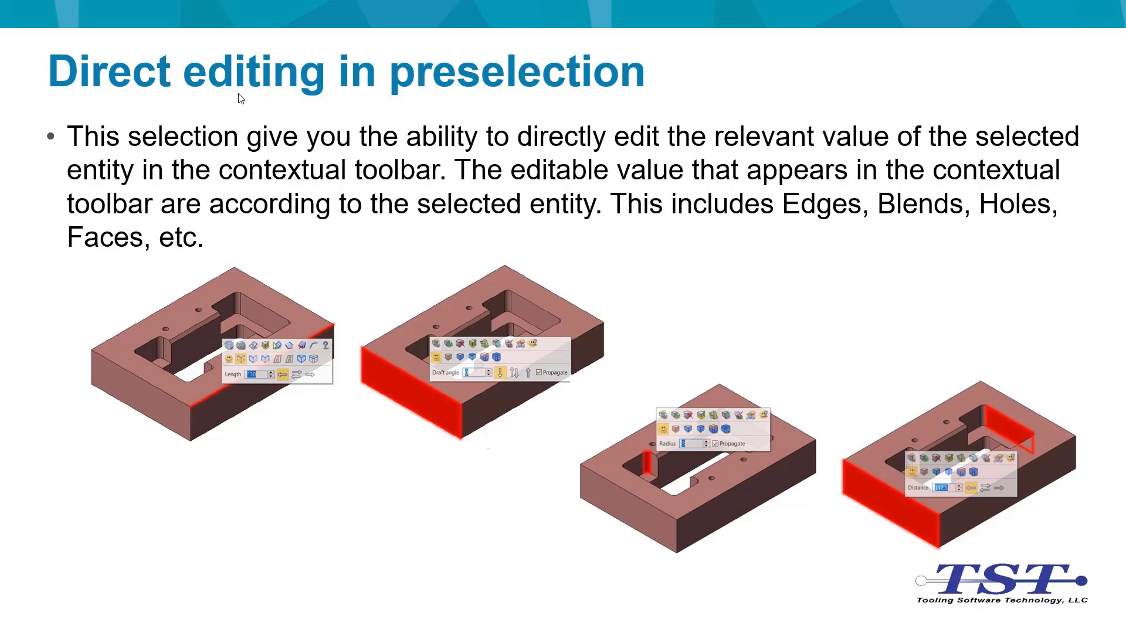
pyautogui.click(238, 94)
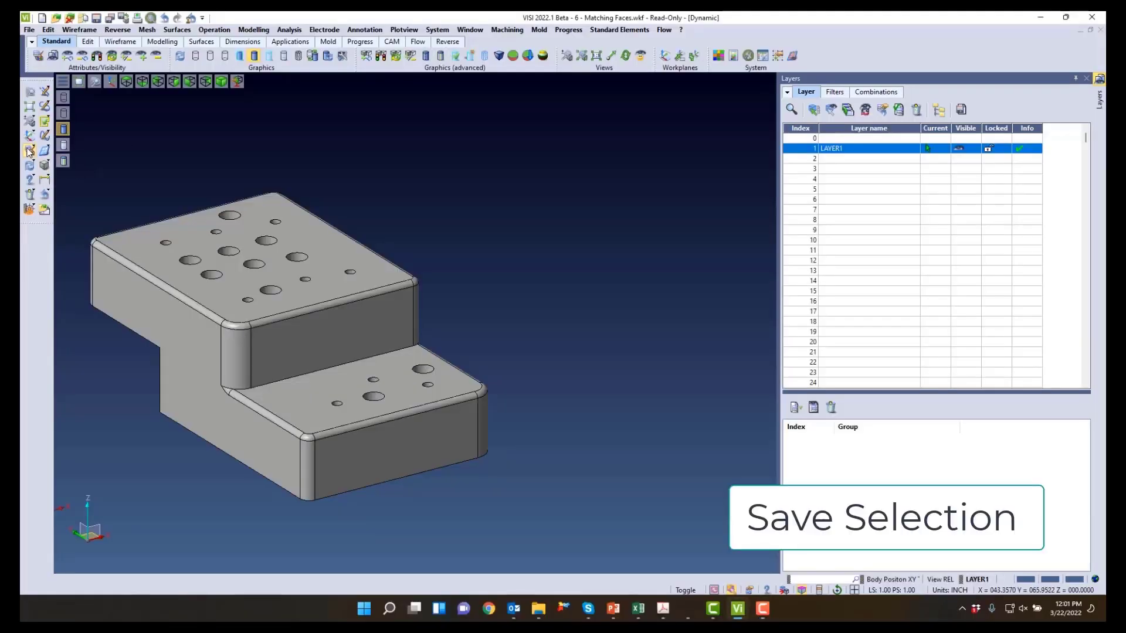
# Save the stepped block's four vertical corner blend faces as a selection set named Blends while choosing faces for an attribute change
pyautogui.click(30, 151)
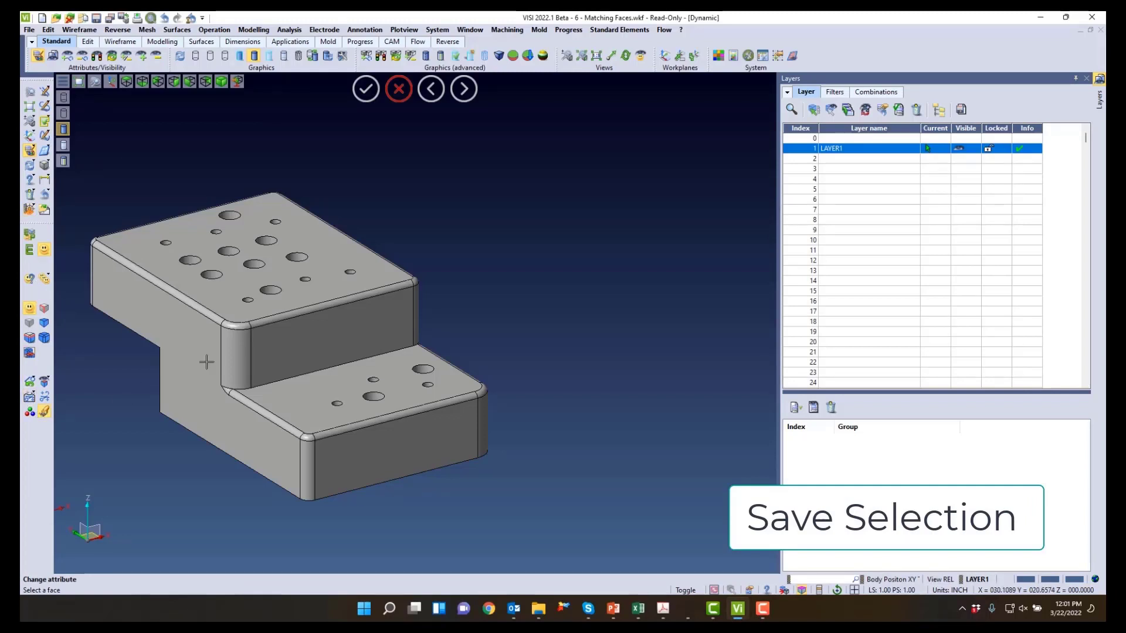
pyautogui.click(235, 351)
pyautogui.click(415, 309)
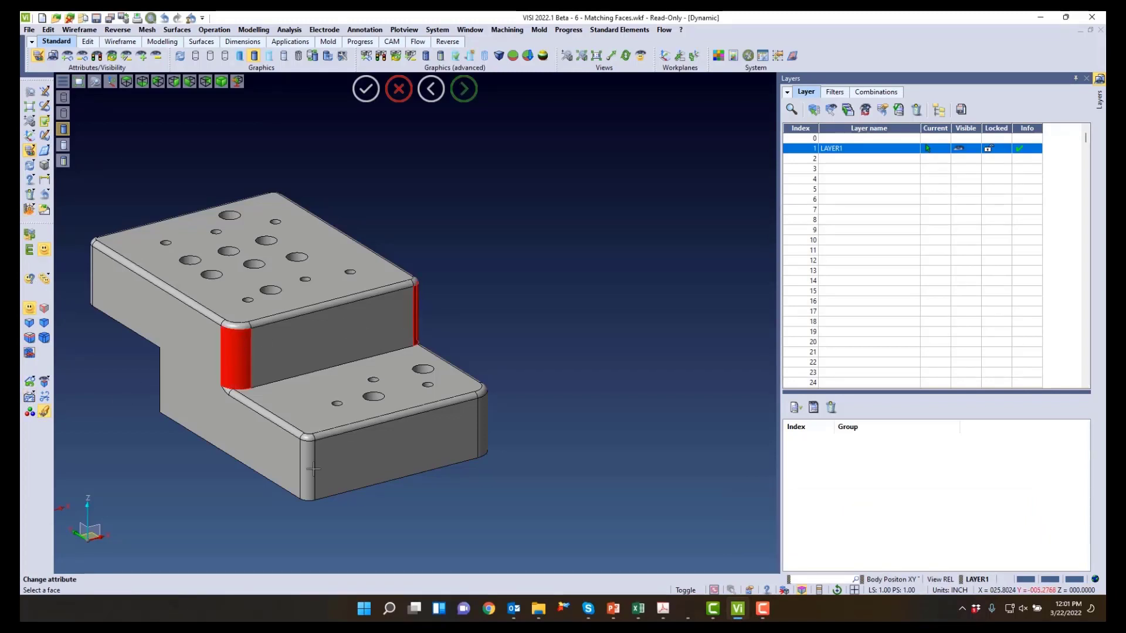
pyautogui.click(313, 469)
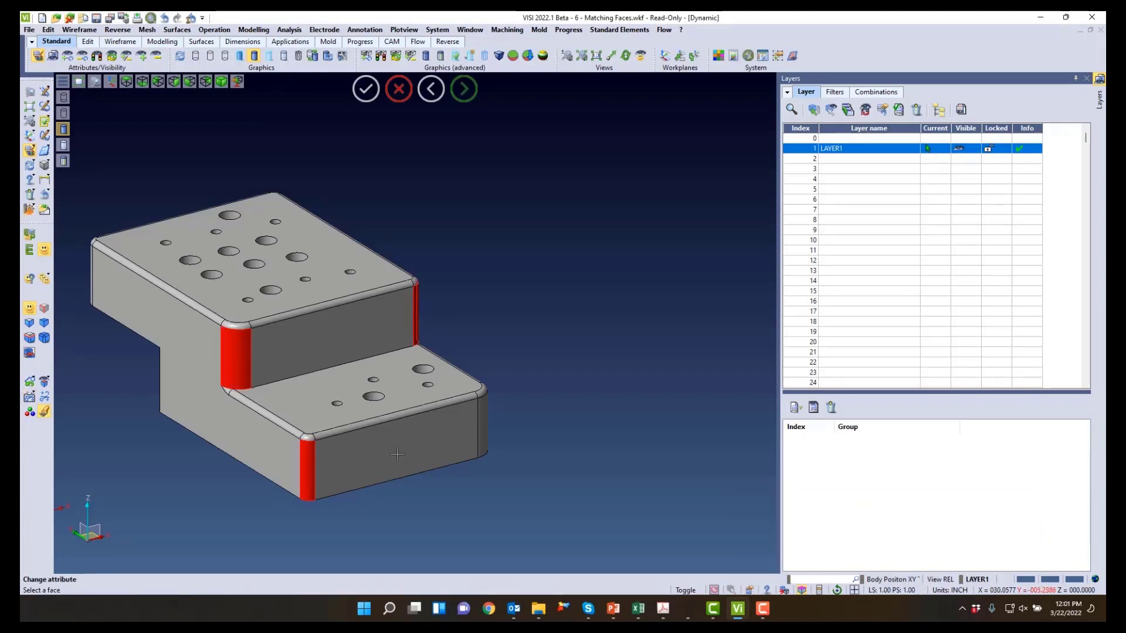
pyautogui.click(483, 418)
pyautogui.moveTo(32, 382)
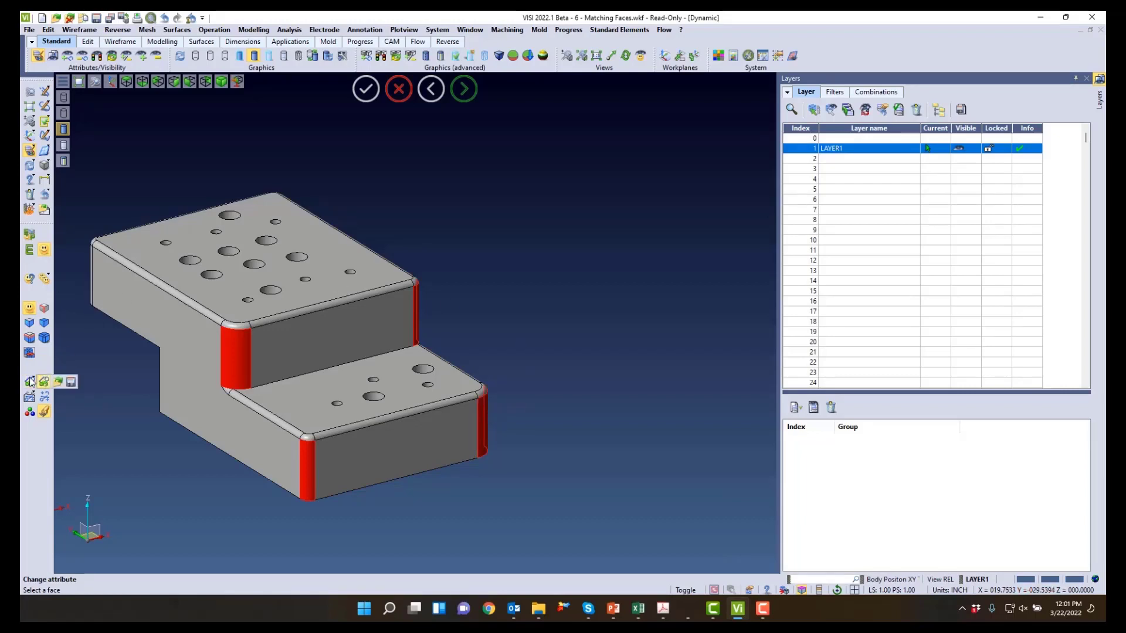
pyautogui.click(71, 381)
pyautogui.write('Blends')
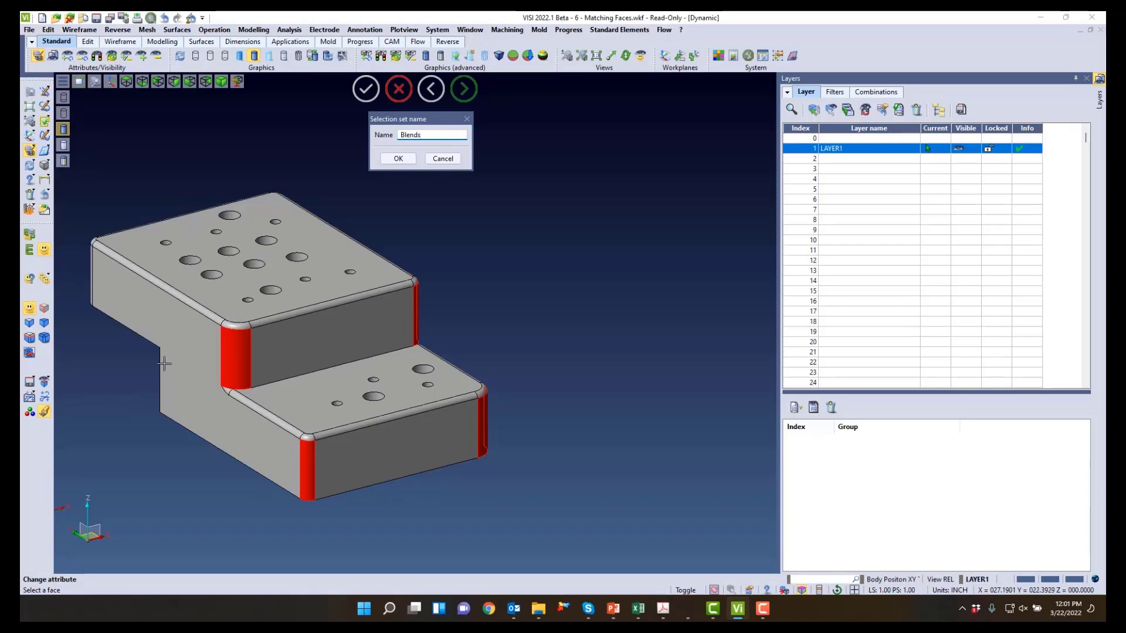
pyautogui.click(398, 158)
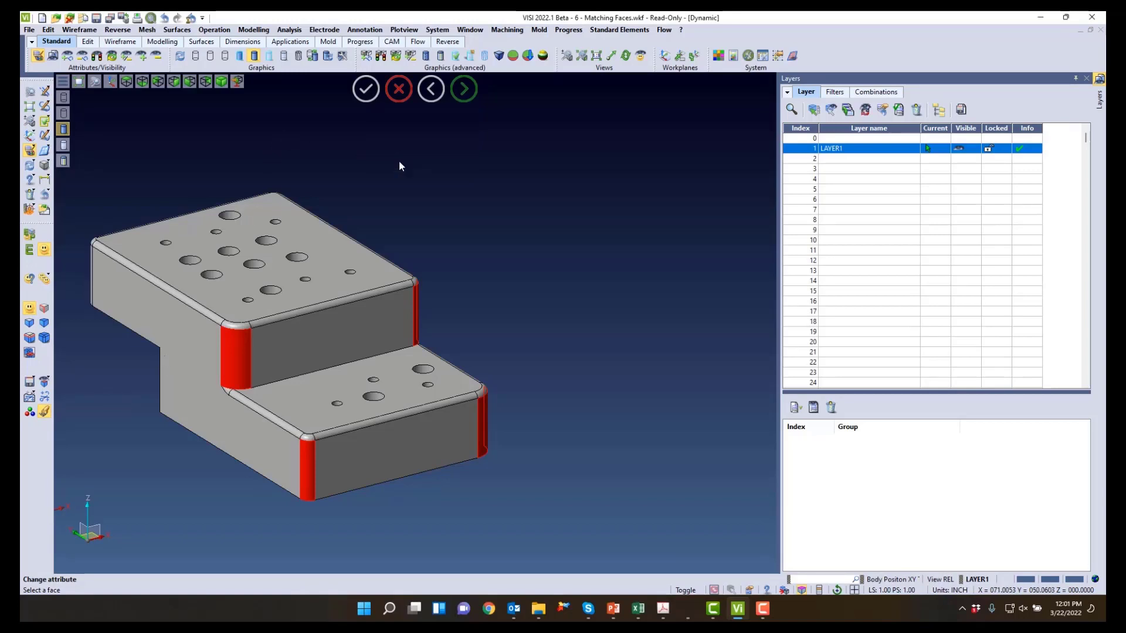
pyautogui.press('Escape')
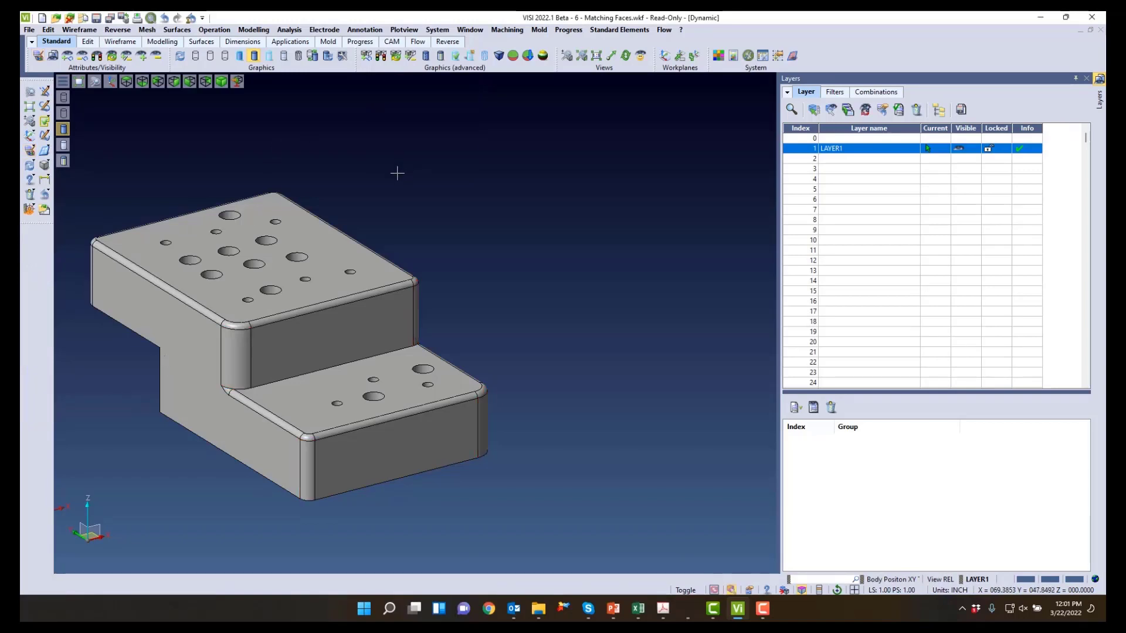
# Load the saved Blends selection set as the blend faces to edit
pyautogui.click(225, 31)
pyautogui.click(225, 103)
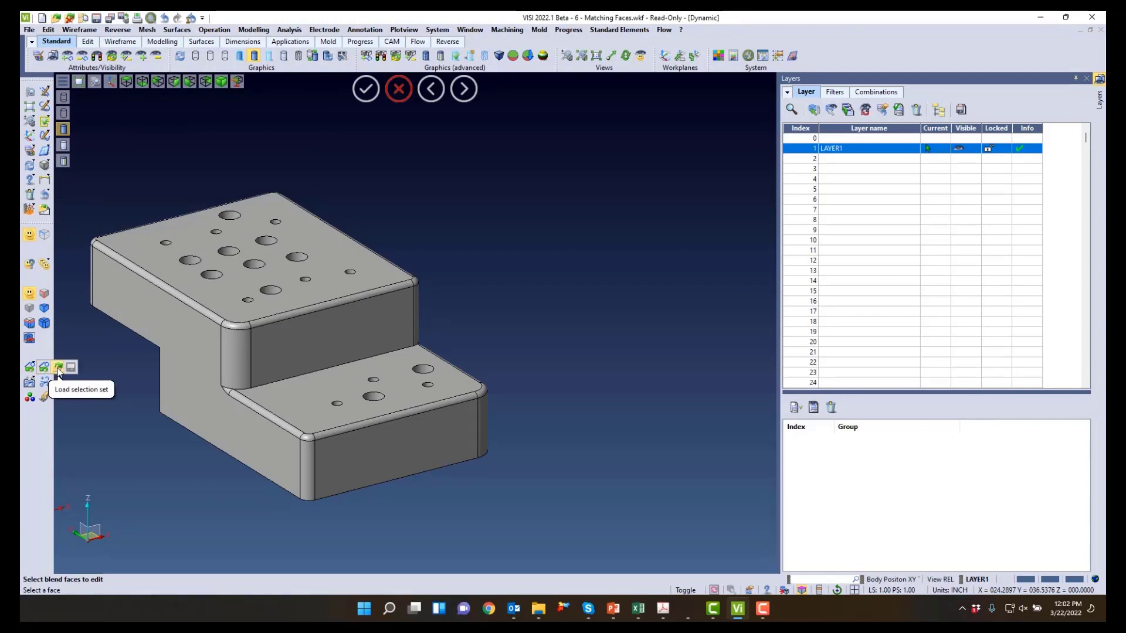
pyautogui.click(45, 369)
pyautogui.click(393, 135)
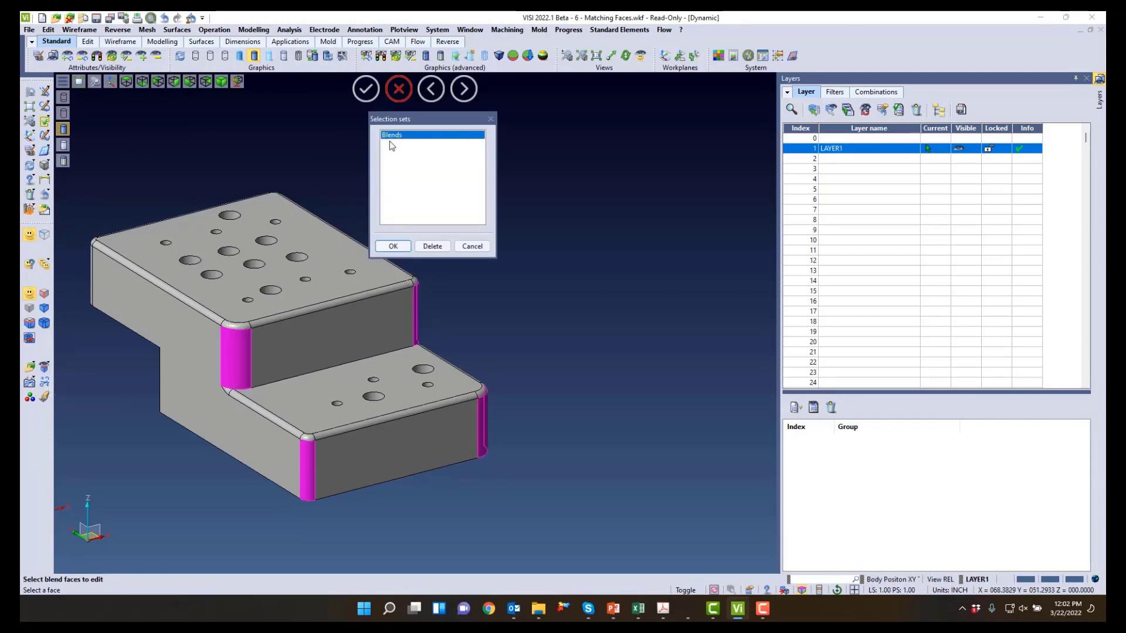
pyautogui.click(393, 245)
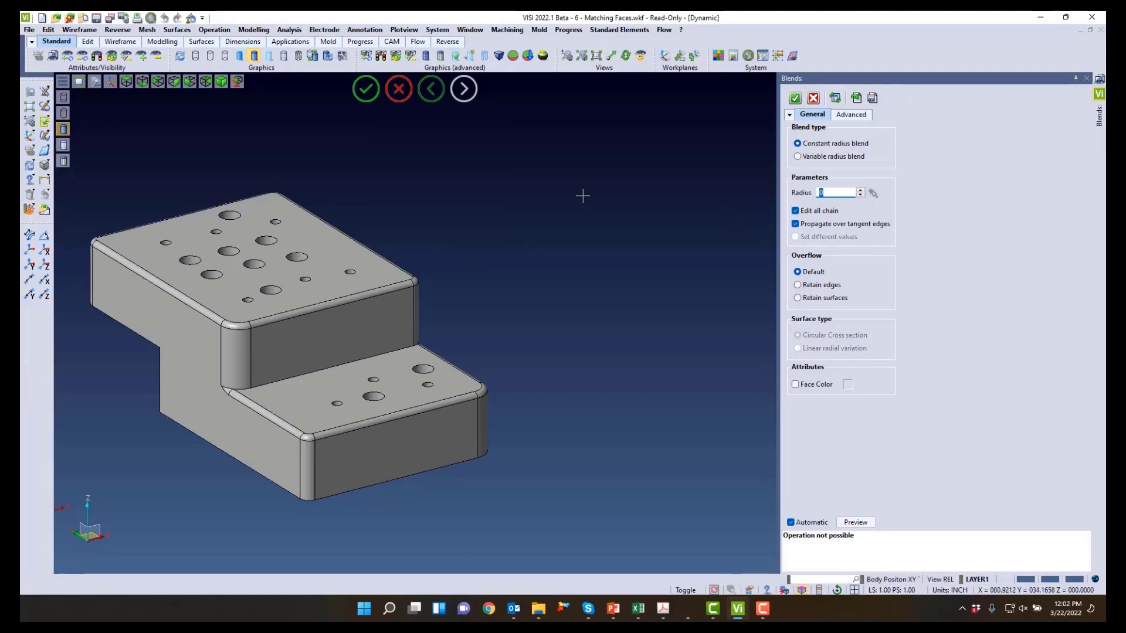
pyautogui.press('Escape')
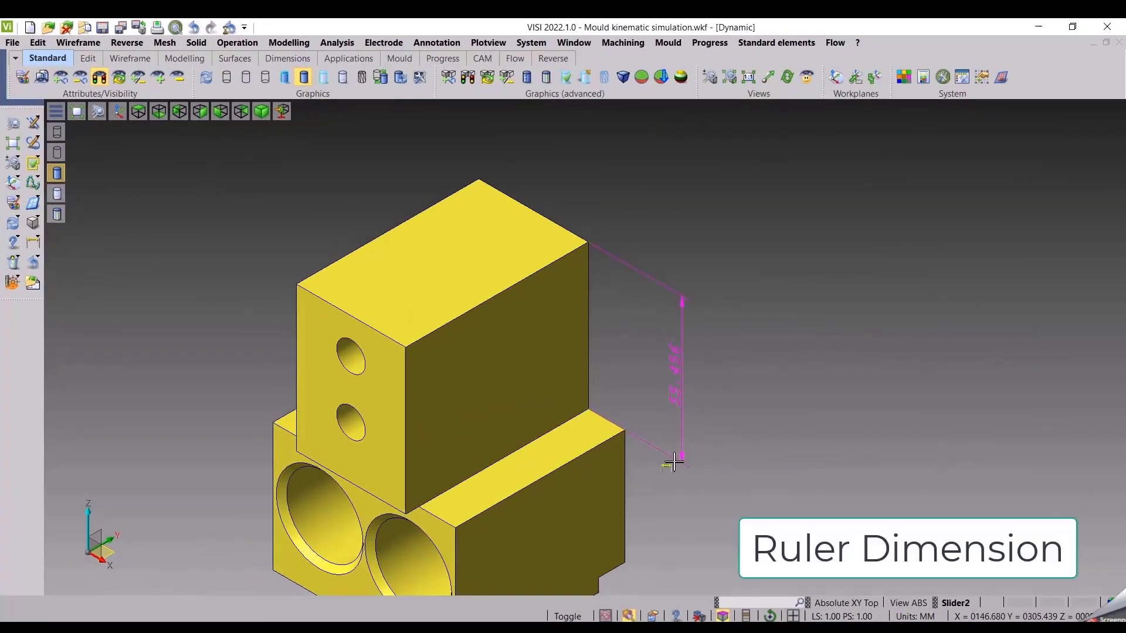
# Dimension the upper block's height and move its top face using a ruler dimension of 60 mm
pyautogui.click(674, 463)
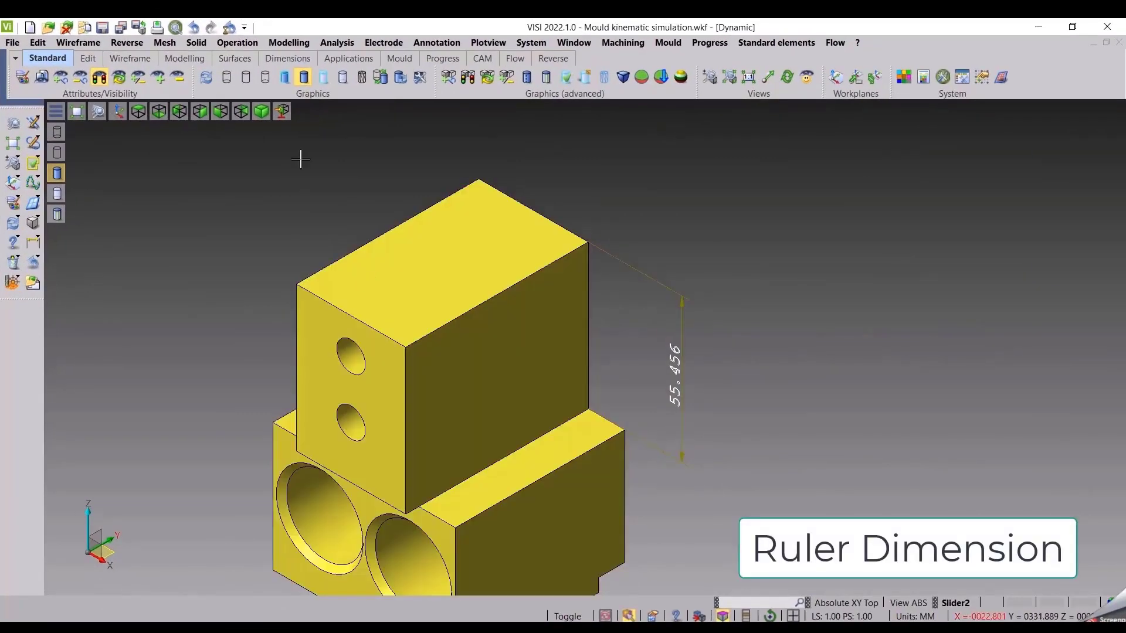
pyautogui.click(288, 42)
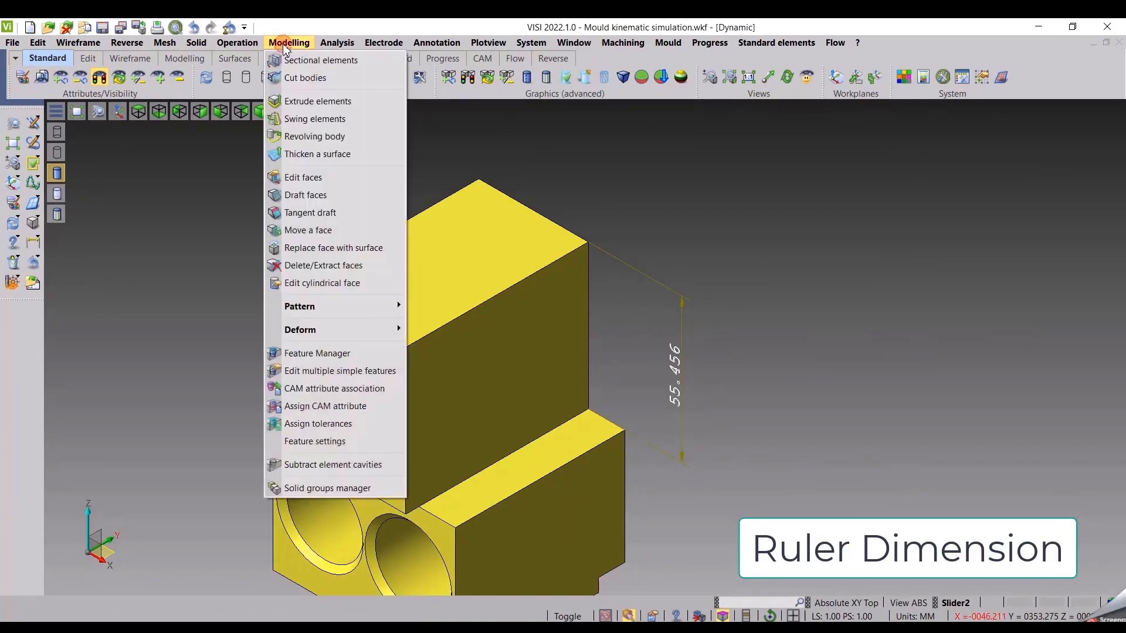
pyautogui.click(308, 230)
pyautogui.click(436, 253)
pyautogui.rightClick(436, 253)
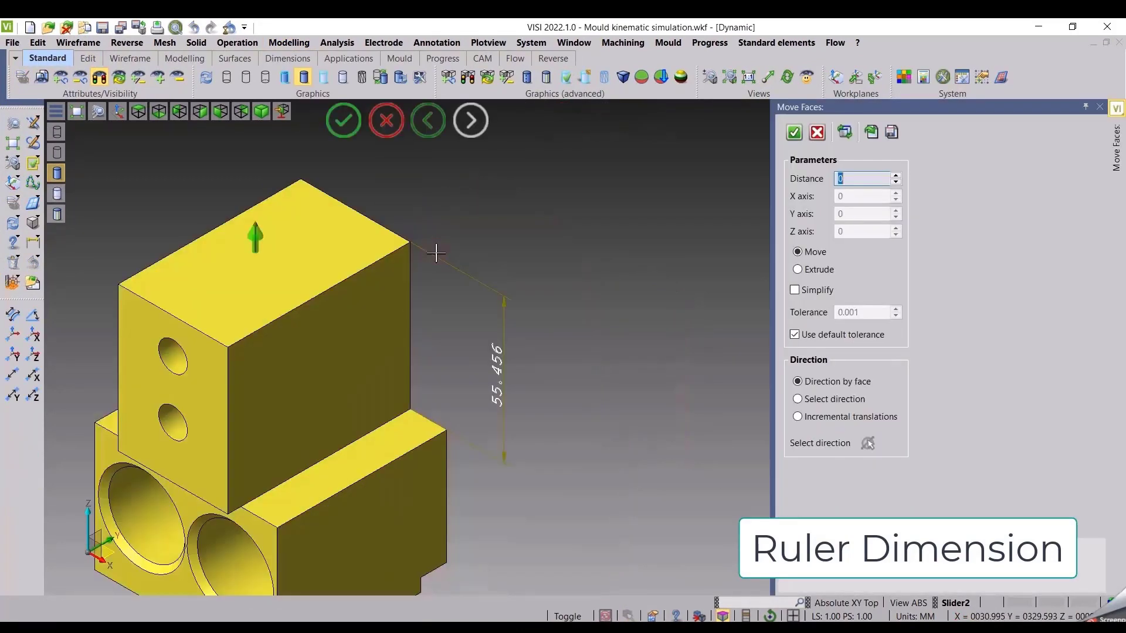
pyautogui.moveTo(262, 238)
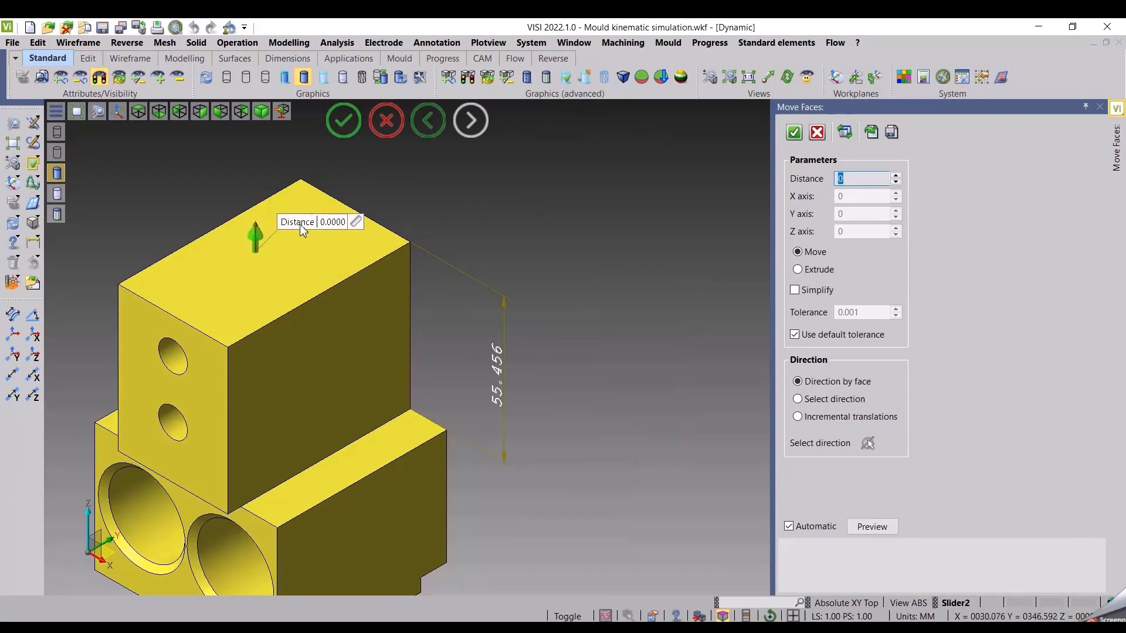
pyautogui.click(355, 223)
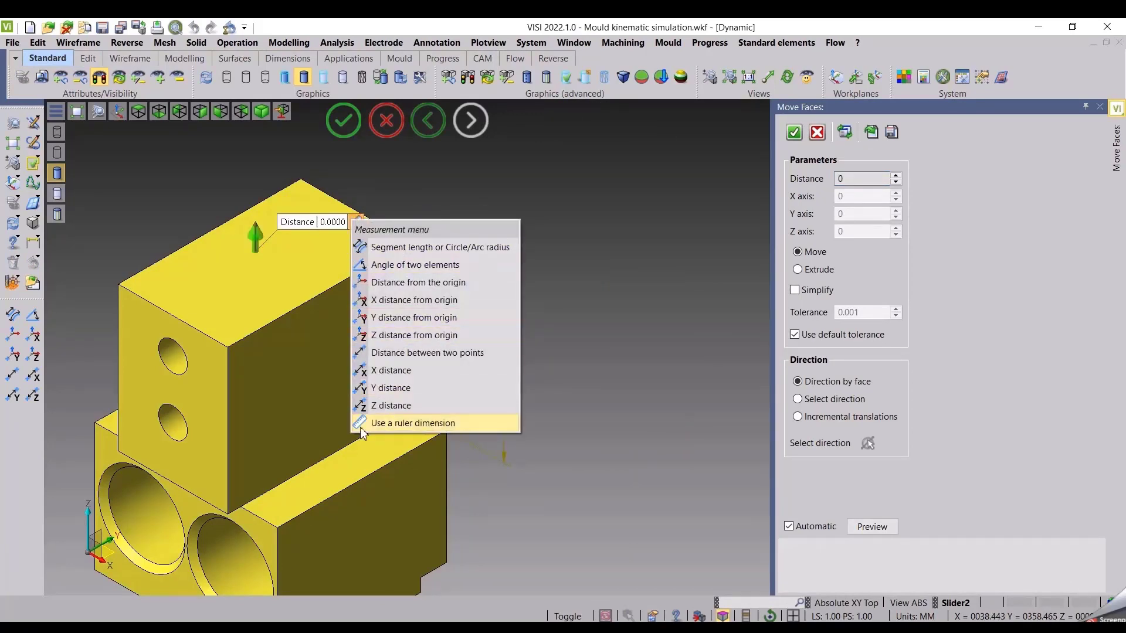
pyautogui.click(391, 421)
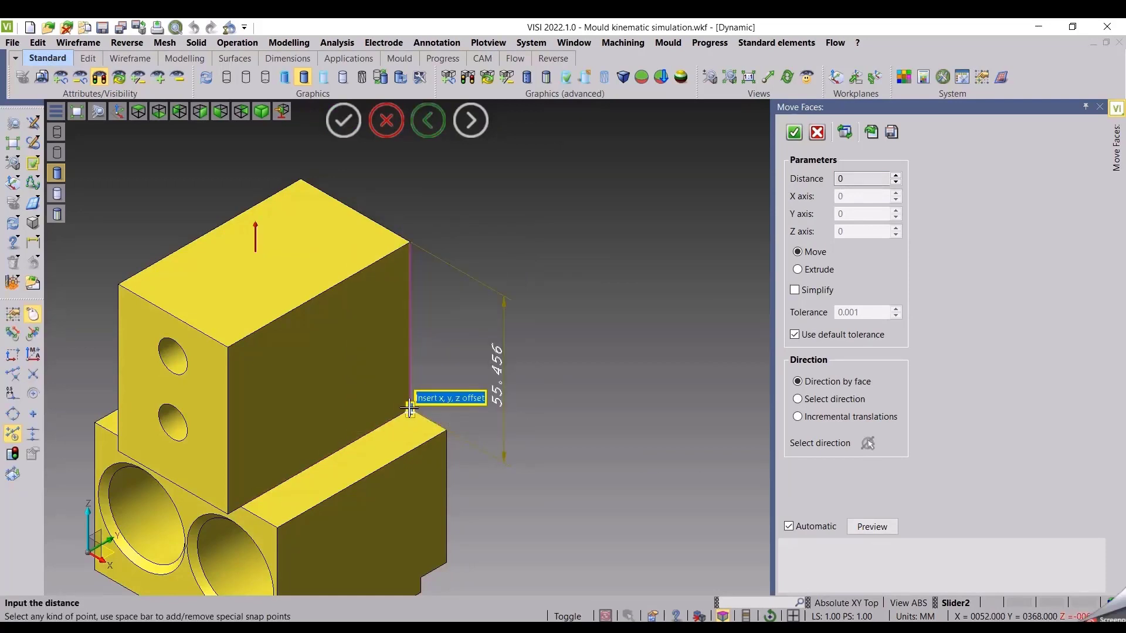
pyautogui.click(409, 408)
pyautogui.write('60')
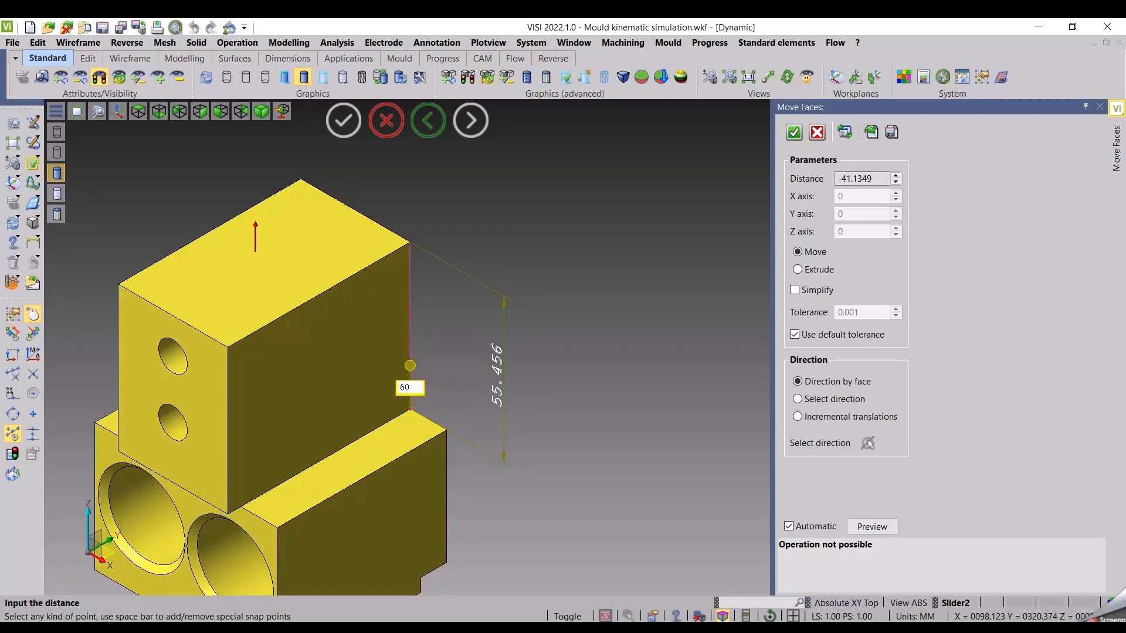
pyautogui.press('Return')
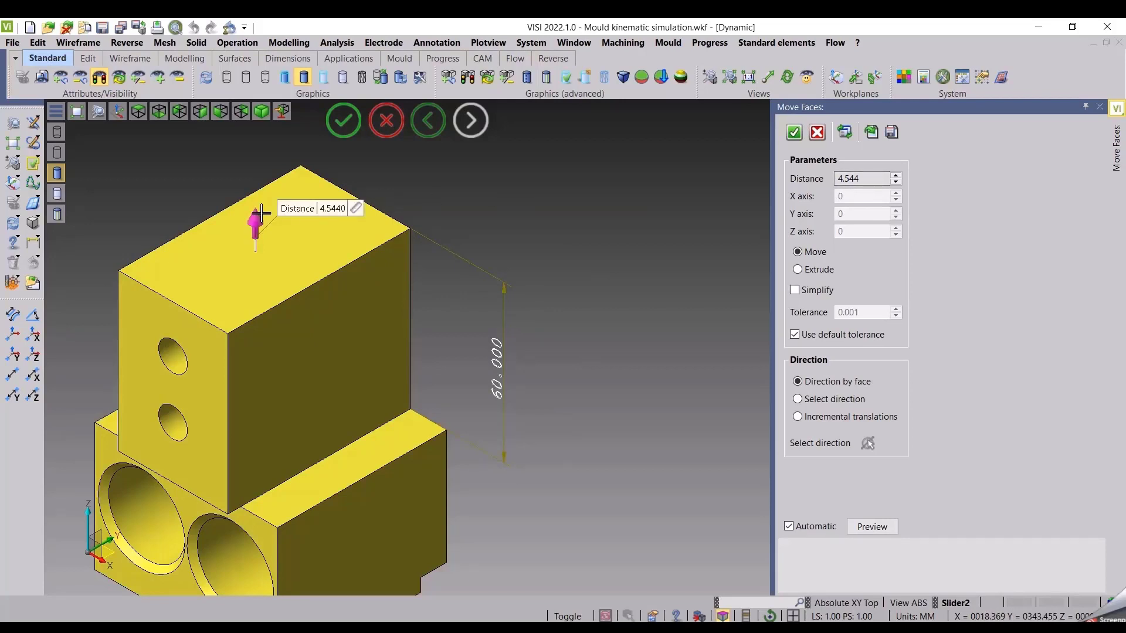
pyautogui.rightClick(550, 166)
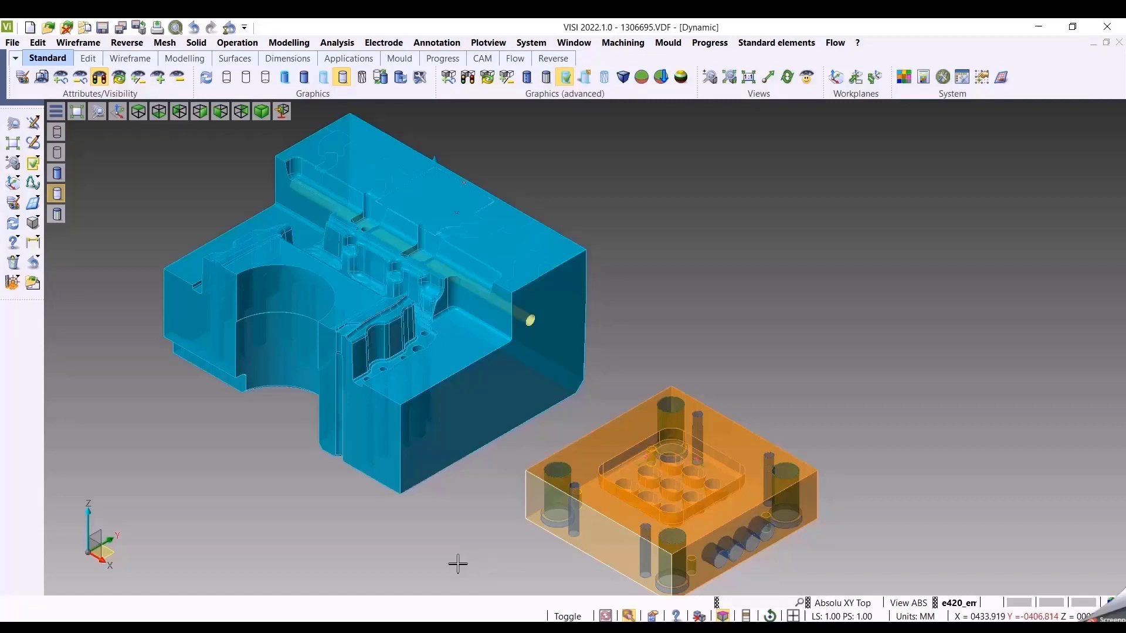
# For deleting or extracting faces, set matching to Same type and Same radius cylinders and try it on a hole beside the blue block's pocket
pyautogui.rightClick(166, 436)
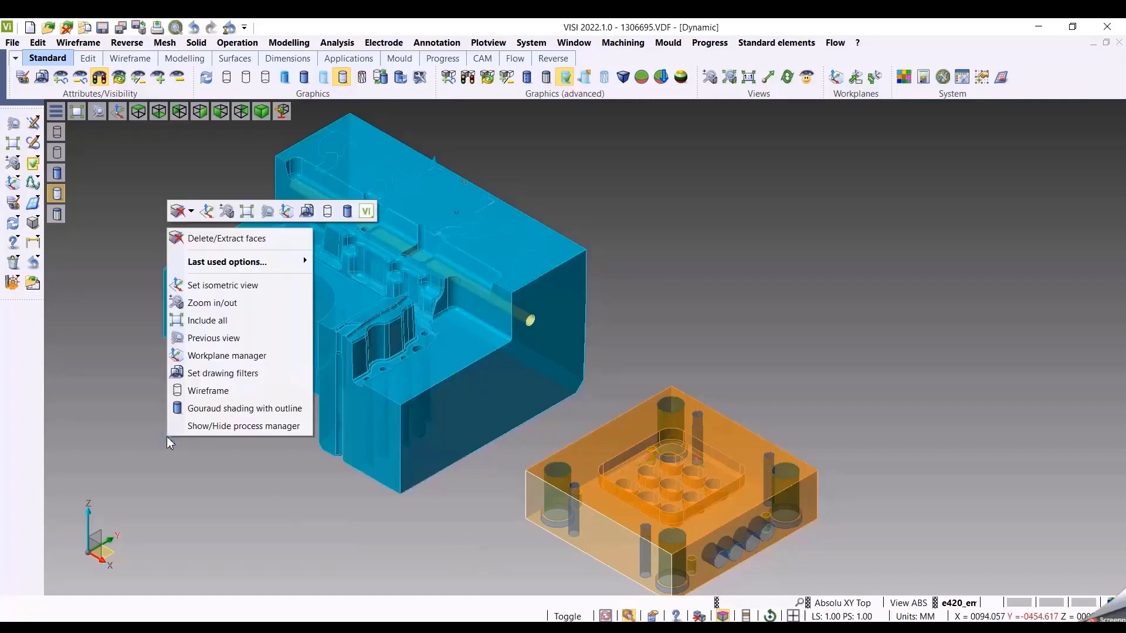
pyautogui.click(211, 238)
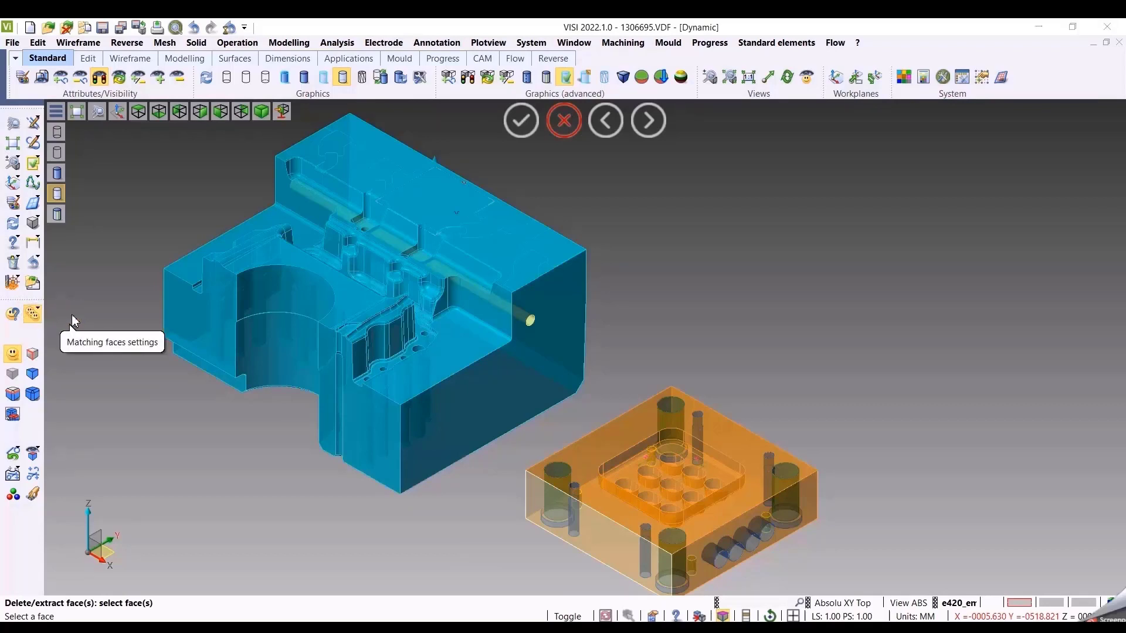
pyautogui.click(32, 314)
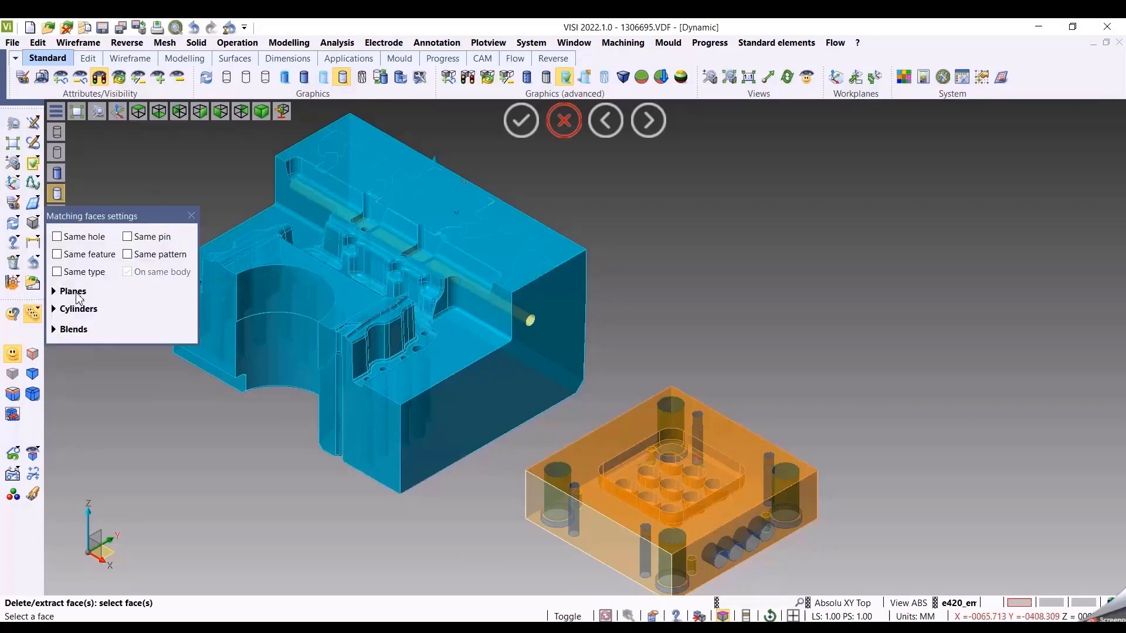
pyautogui.click(77, 292)
pyautogui.click(75, 293)
pyautogui.click(75, 310)
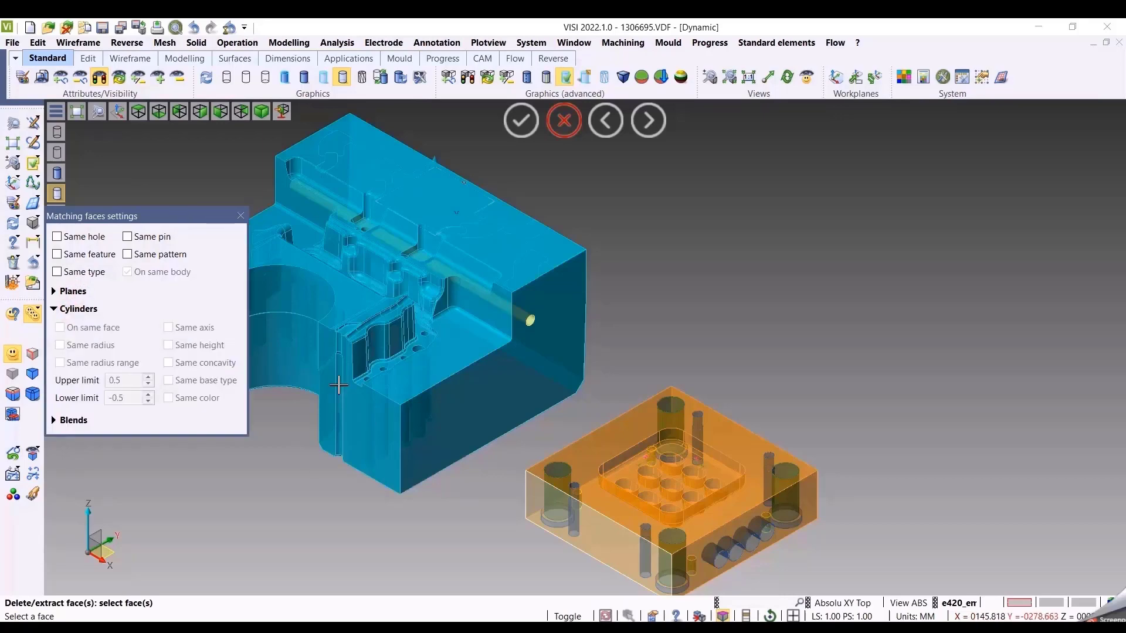
pyautogui.moveTo(351, 363); pyautogui.dragTo(428, 421, button='middle')
pyautogui.scroll(5, 429, 421)
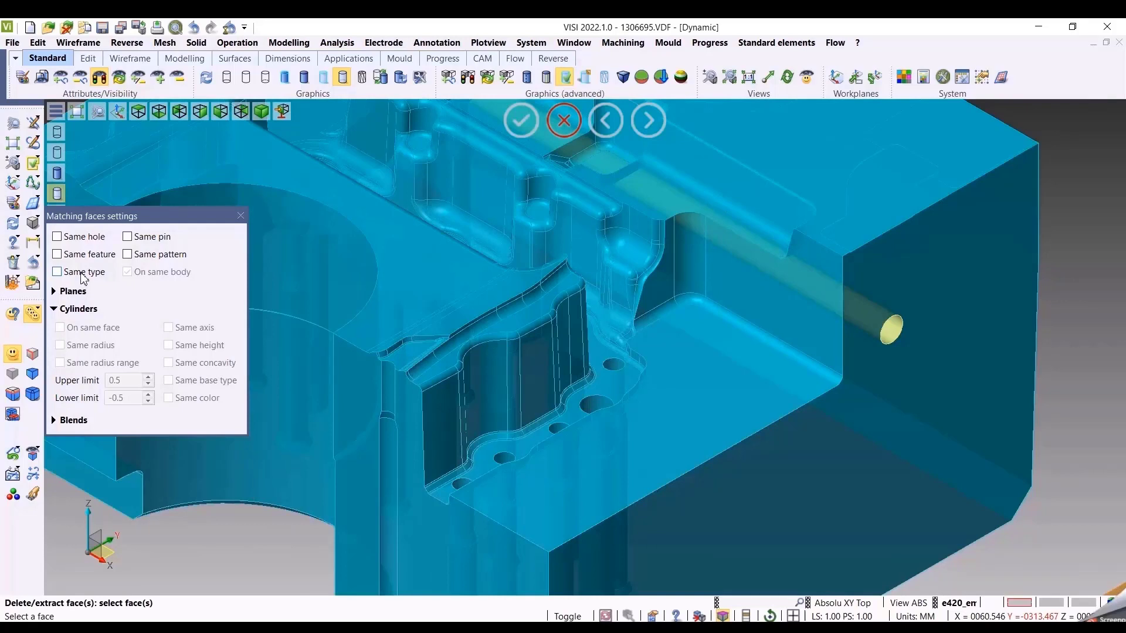
pyautogui.click(57, 272)
pyautogui.click(77, 347)
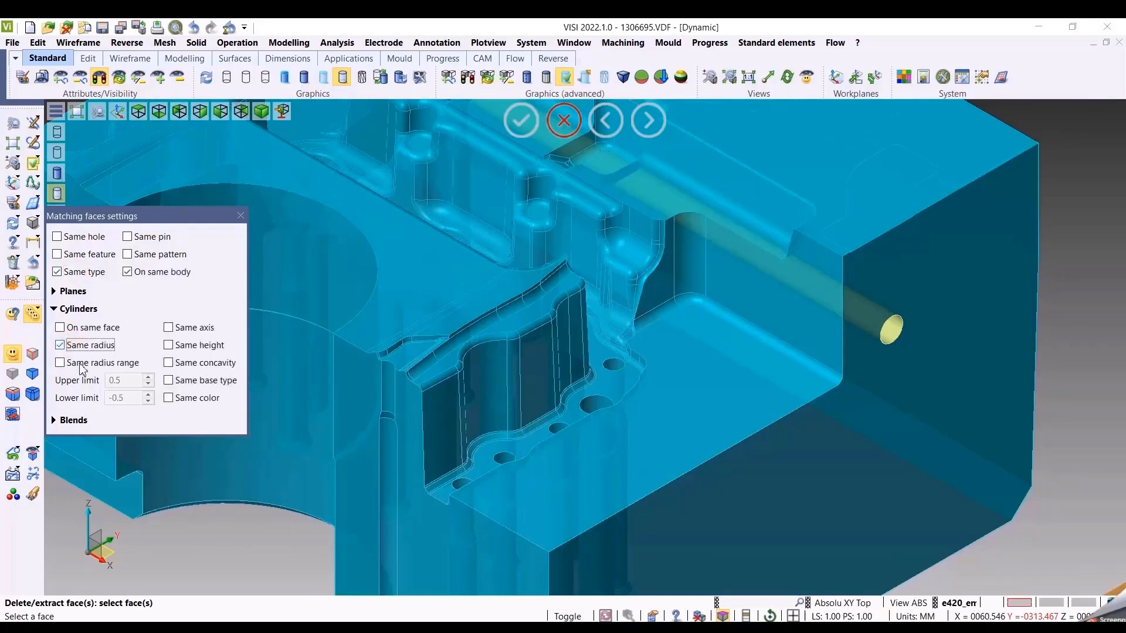
pyautogui.click(504, 460)
# Try Same hole matching alone and combined with Same type on the small holes beside the blue block's pocket
pyautogui.click(76, 276)
pyautogui.click(73, 240)
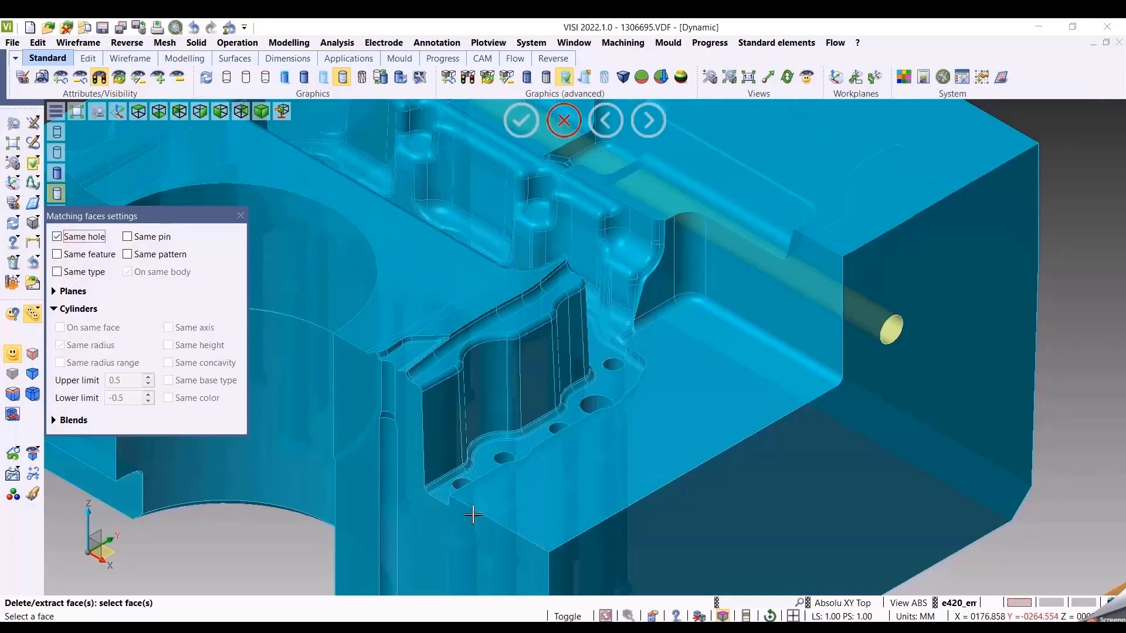
pyautogui.moveTo(506, 458); pyautogui.dragTo(506, 321, button='middle')
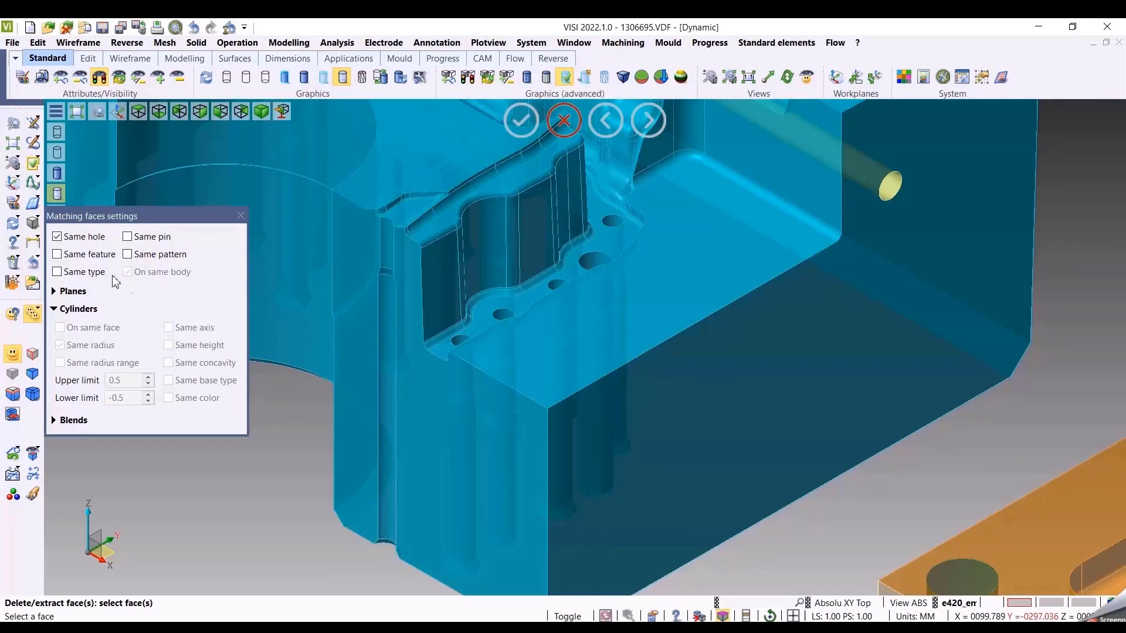
pyautogui.click(79, 236)
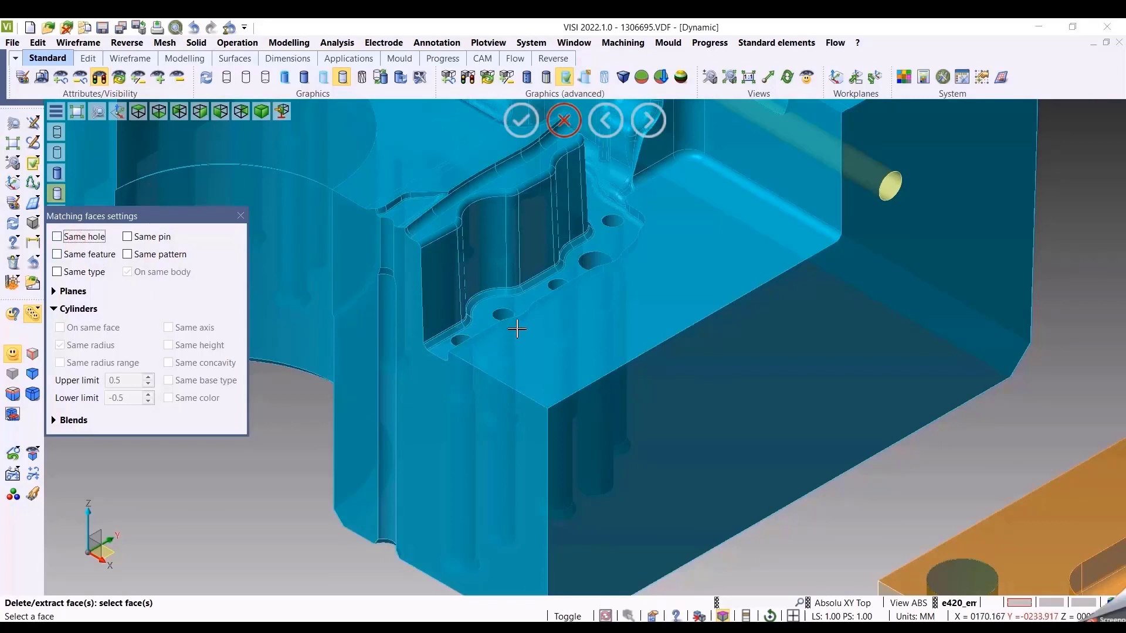
pyautogui.click(69, 237)
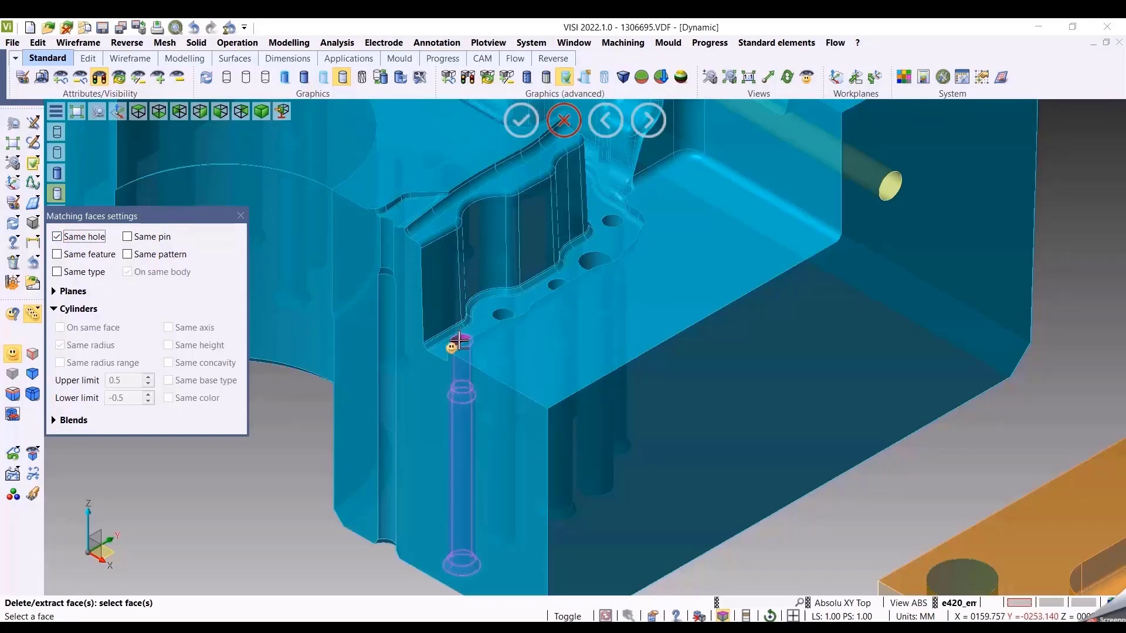
pyautogui.click(78, 273)
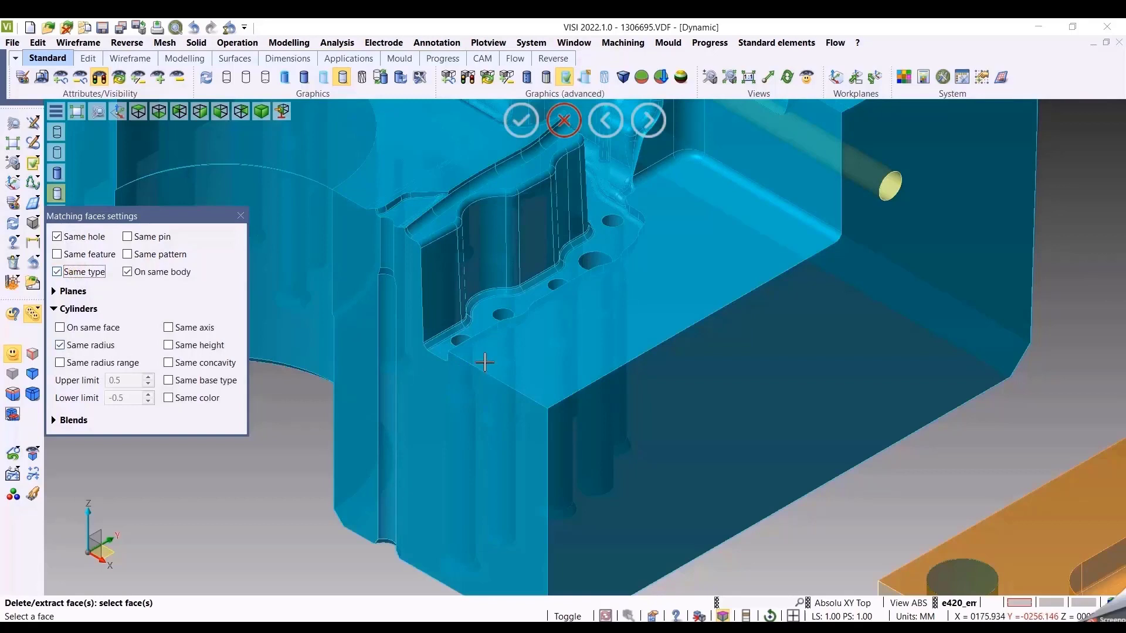
pyautogui.click(506, 314)
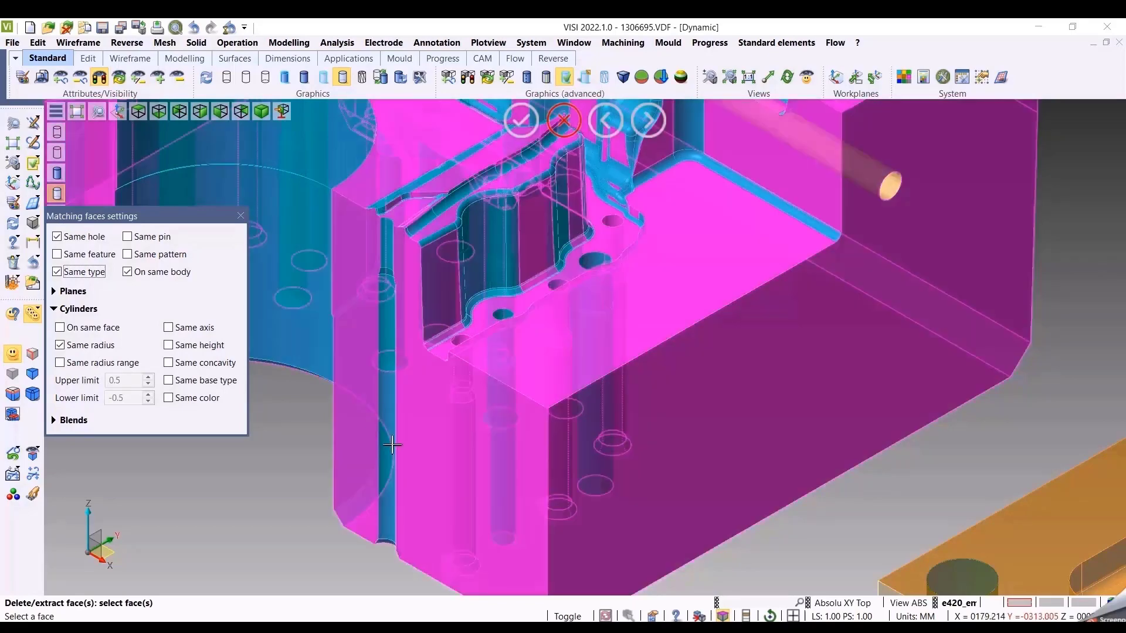
# Switch matching from Same hole and Same type to Same feature alone and try it on an oblong pocket in the orange plate
pyautogui.moveTo(729, 540); pyautogui.dragTo(479, 373, button='middle')
pyautogui.moveTo(620, 561); pyautogui.dragTo(320, 472, button='middle')
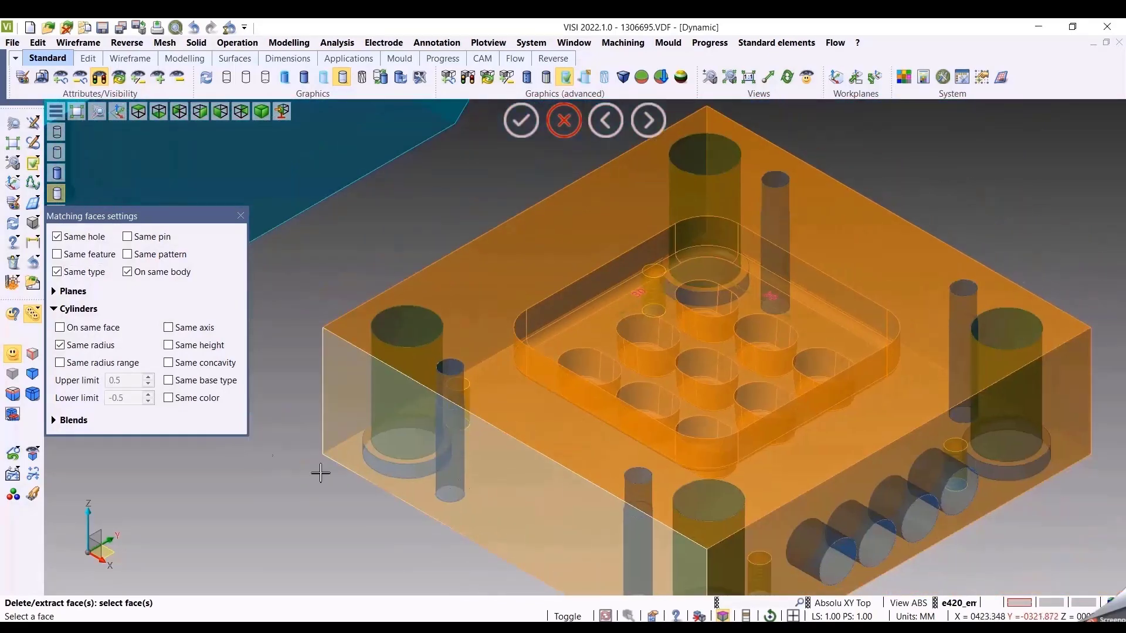
pyautogui.moveTo(683, 486); pyautogui.dragTo(550, 526, button='middle')
pyautogui.scroll(3, 495, 490)
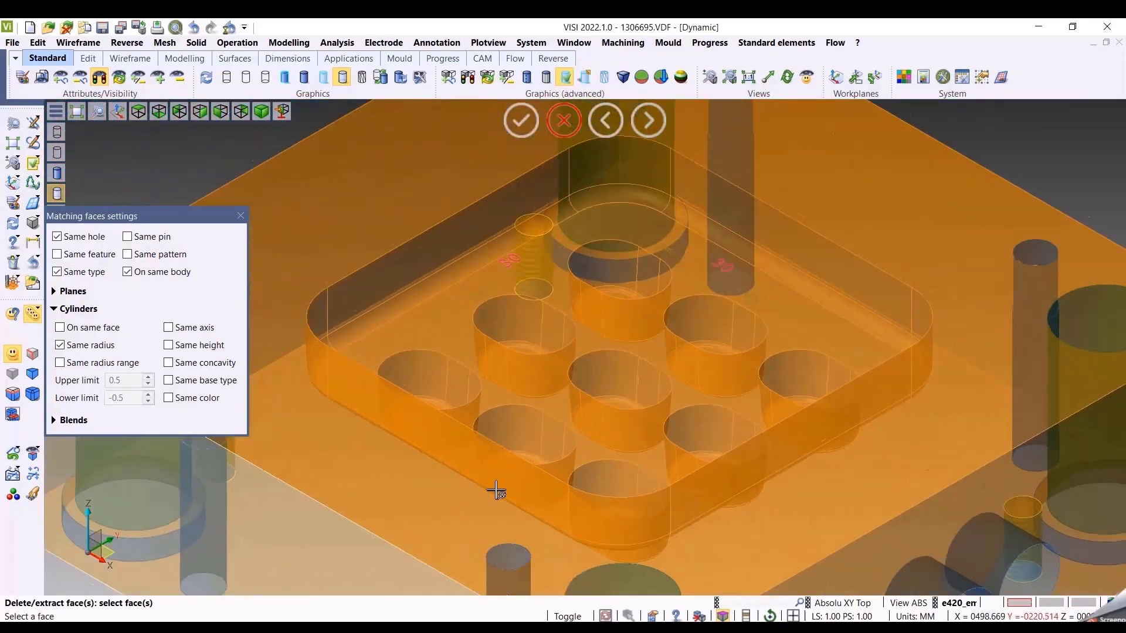
pyautogui.click(79, 274)
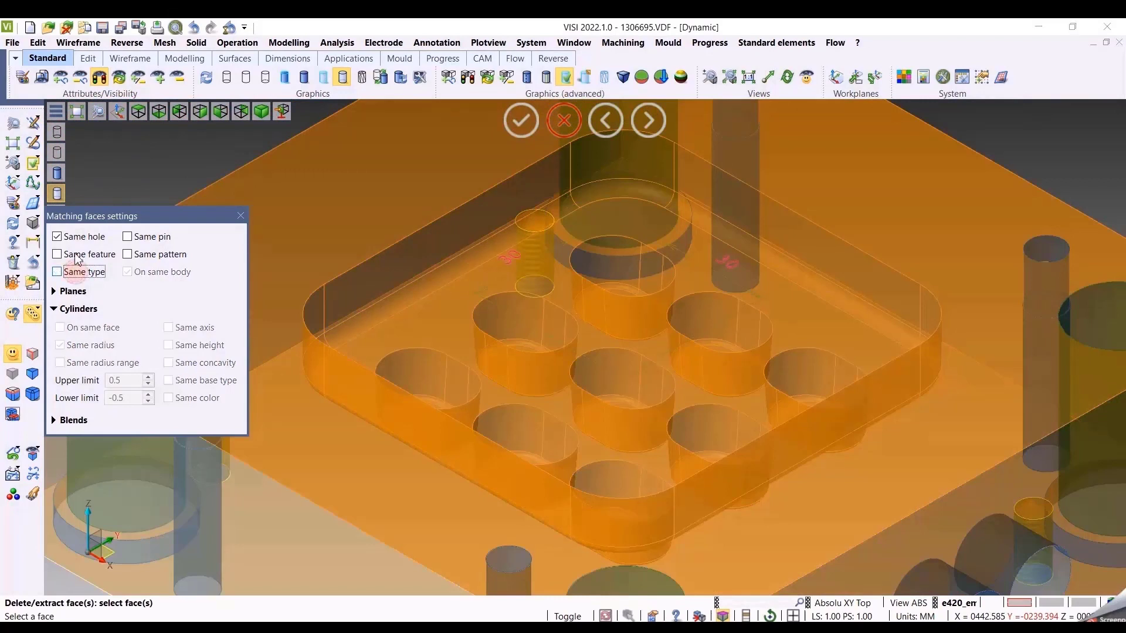
pyautogui.click(79, 236)
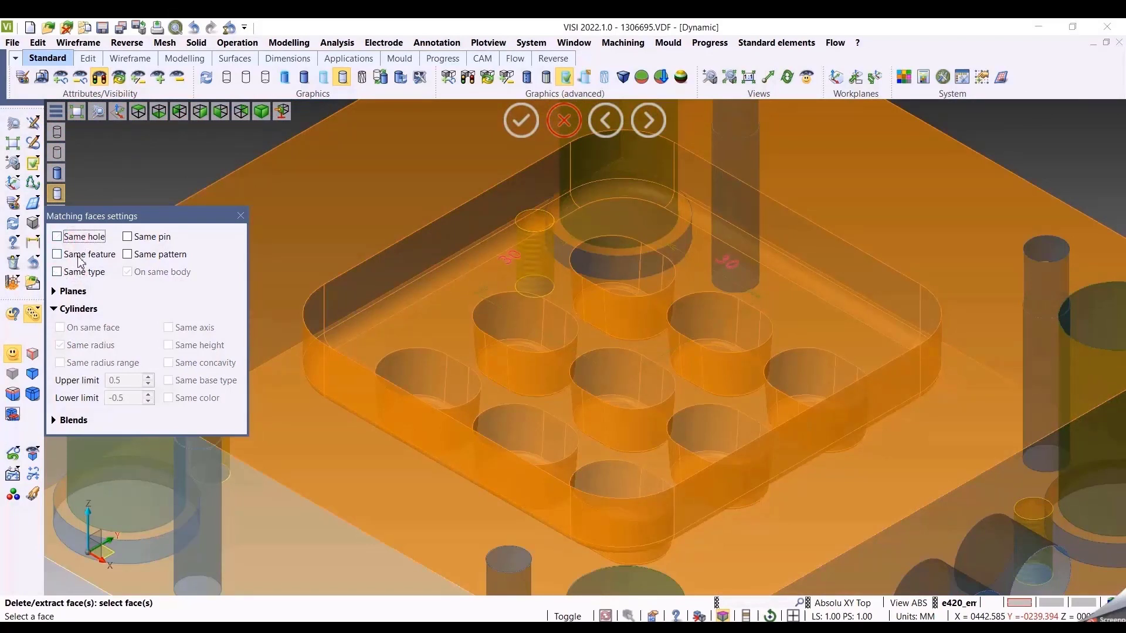
pyautogui.click(78, 256)
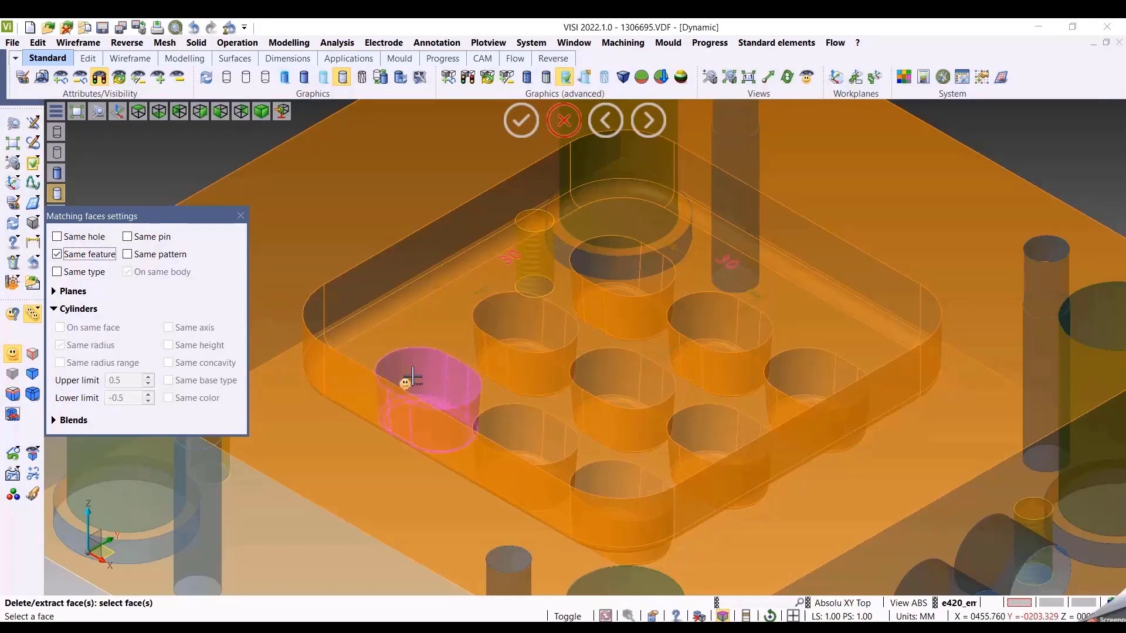
# Combine Same feature with Same pattern in the matching faces settings
pyautogui.click(81, 257)
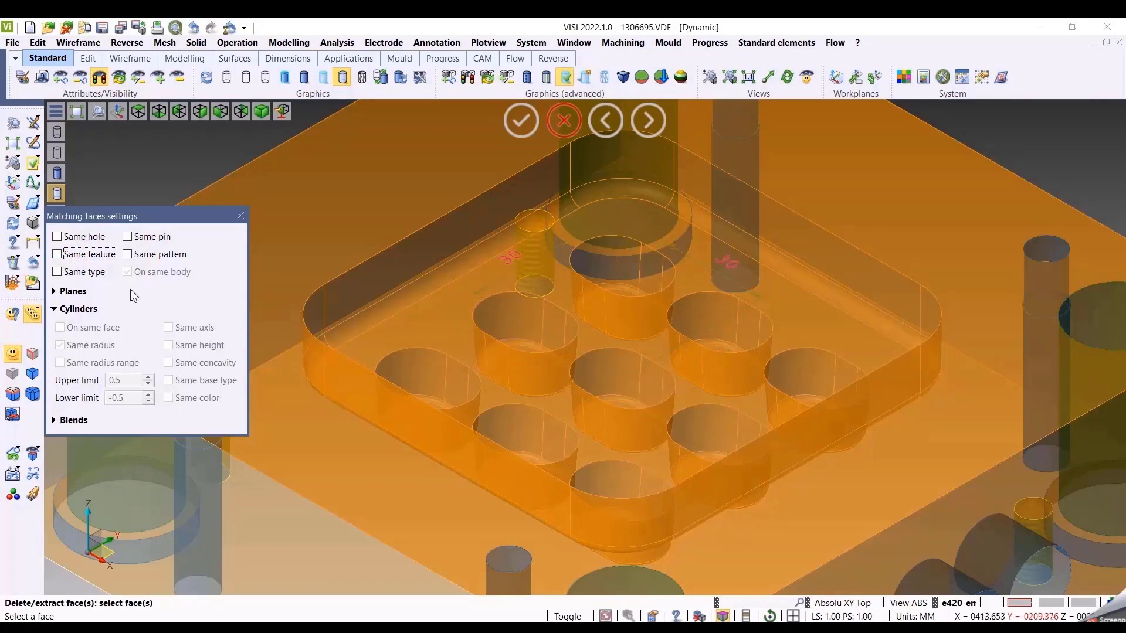
pyautogui.click(76, 260)
pyautogui.click(149, 256)
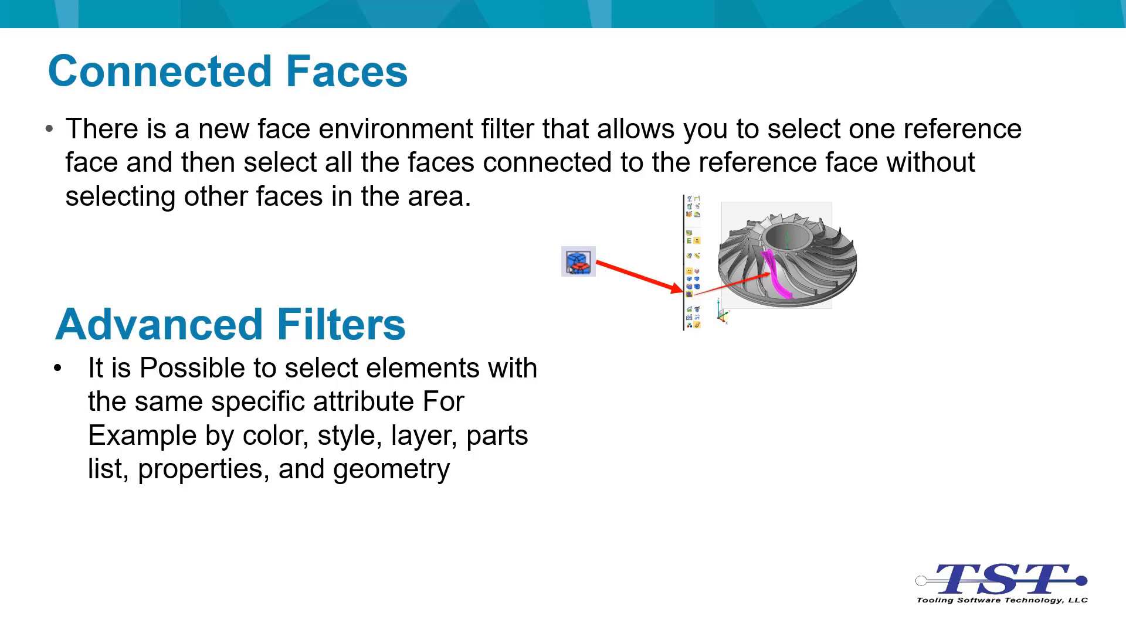
pyautogui.press('Right')
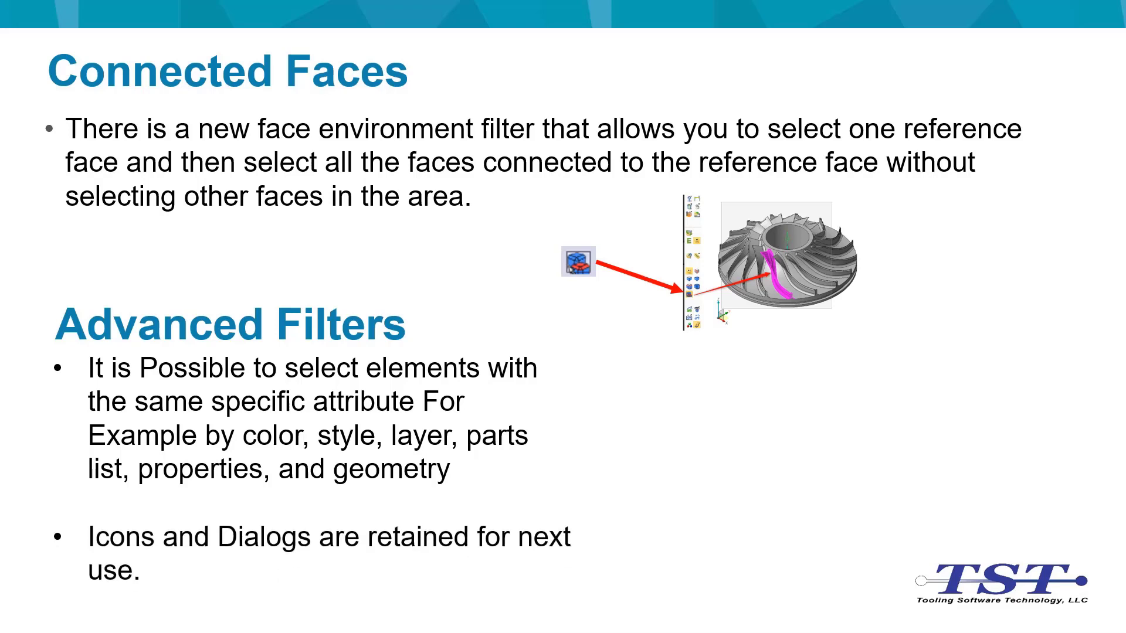
pyautogui.press('Right')
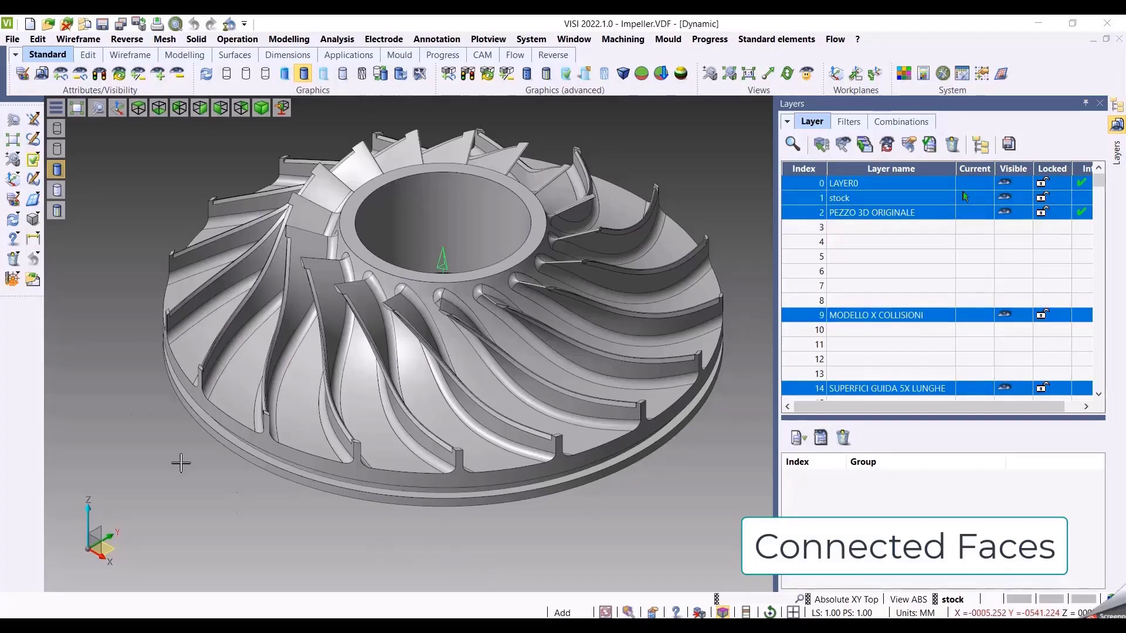
# Start changing face attributes on the impeller and select a small face near the inner end of one blade
pyautogui.click(12, 200)
pyautogui.click(33, 331)
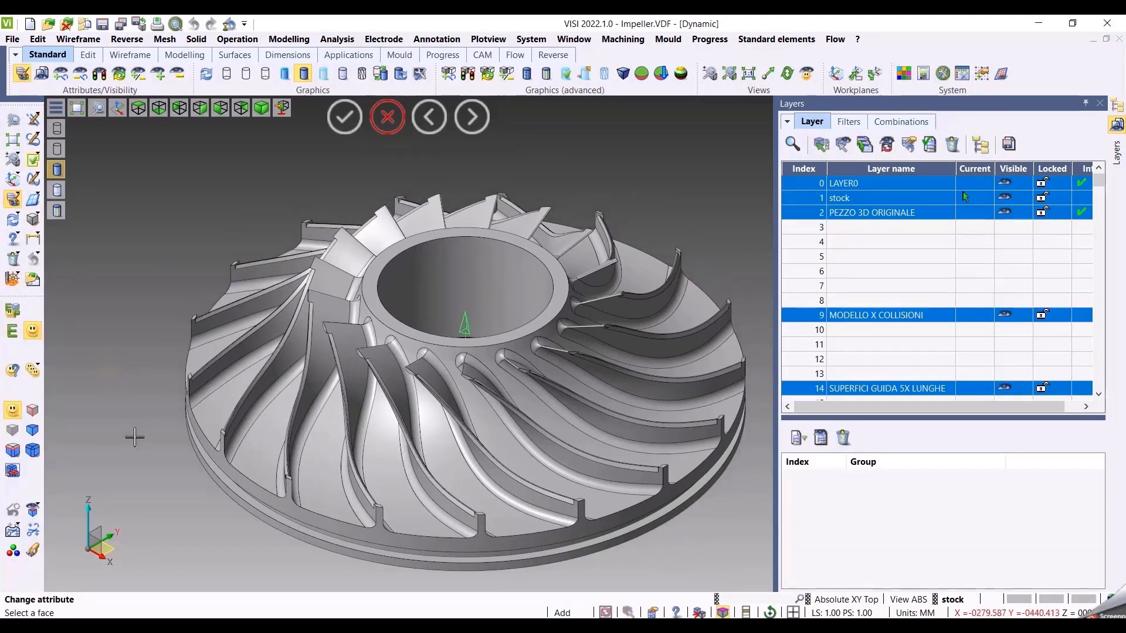
pyautogui.moveTo(418, 288); pyautogui.dragTo(458, 305)
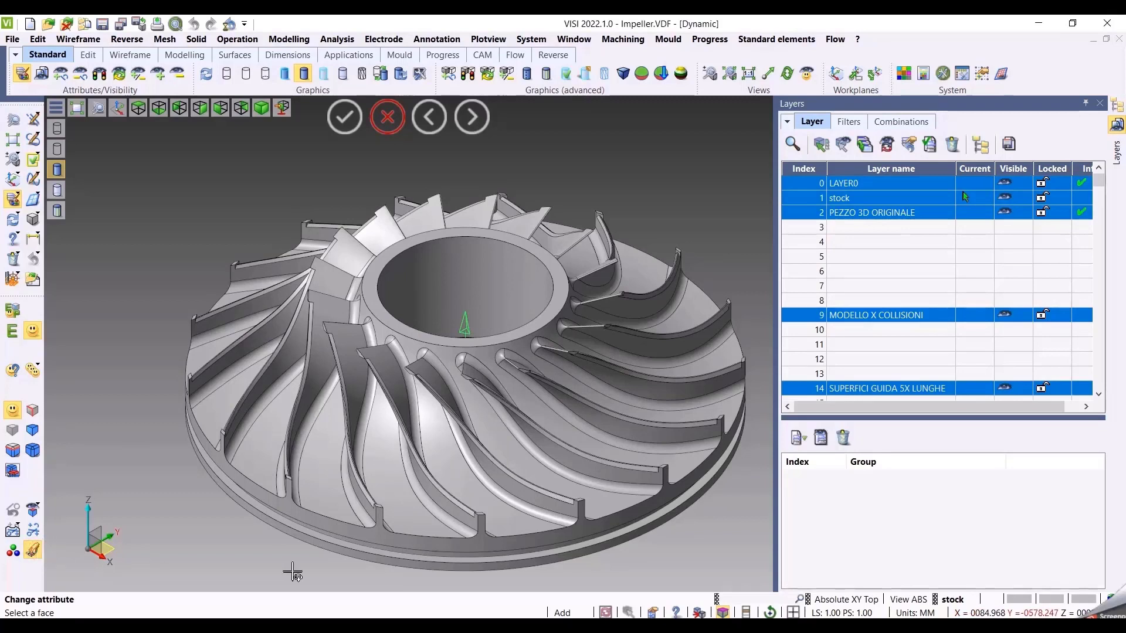
pyautogui.click(467, 378)
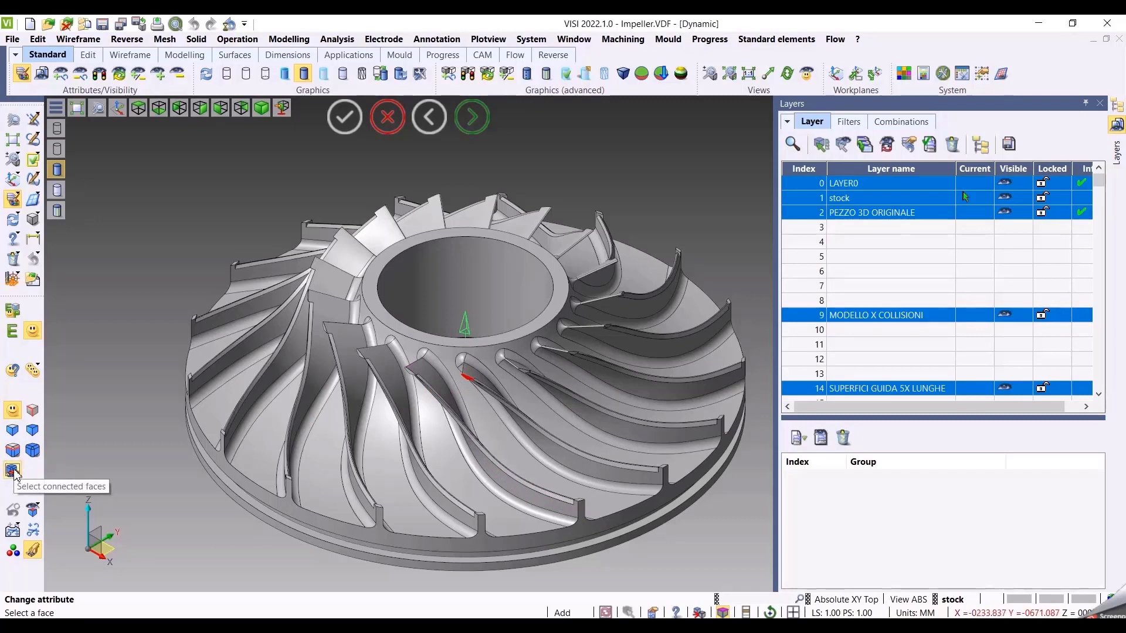
# Turn on connected face selection, pick a side face of a second blade, and extend the selection to all connected faces of both blades
pyautogui.click(14, 473)
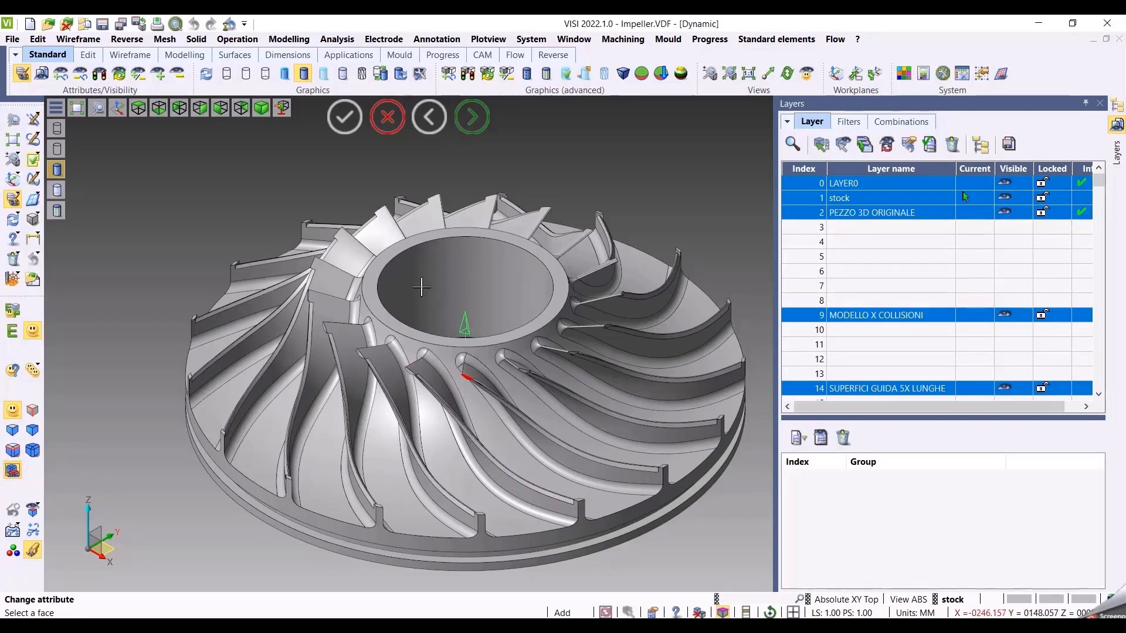
pyautogui.moveTo(400, 277); pyautogui.dragTo(466, 322)
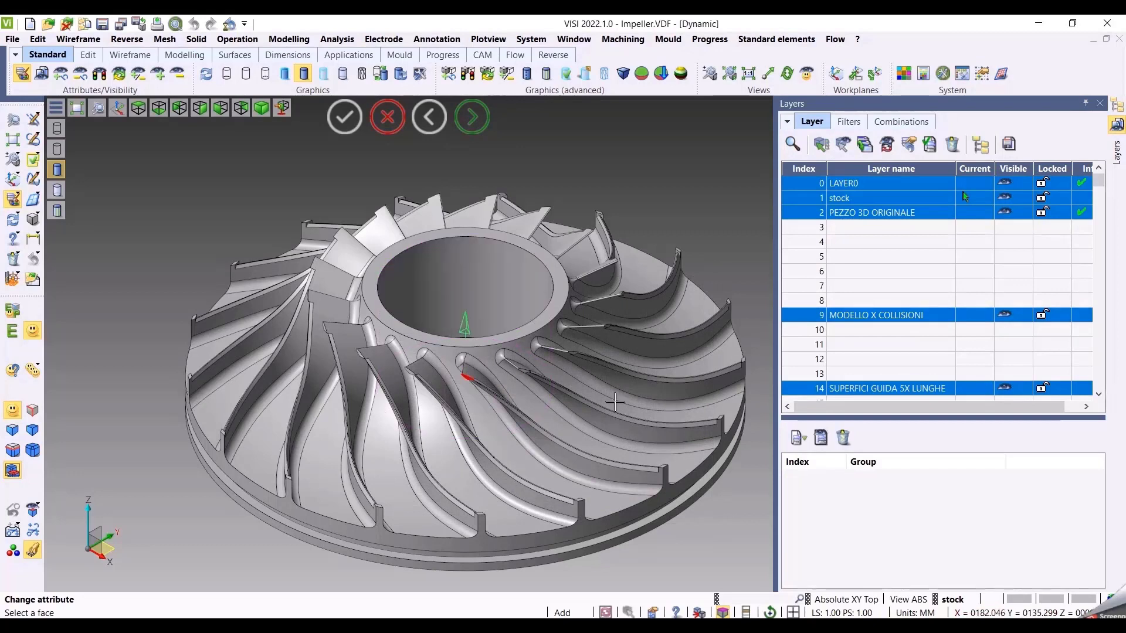
pyautogui.click(561, 354)
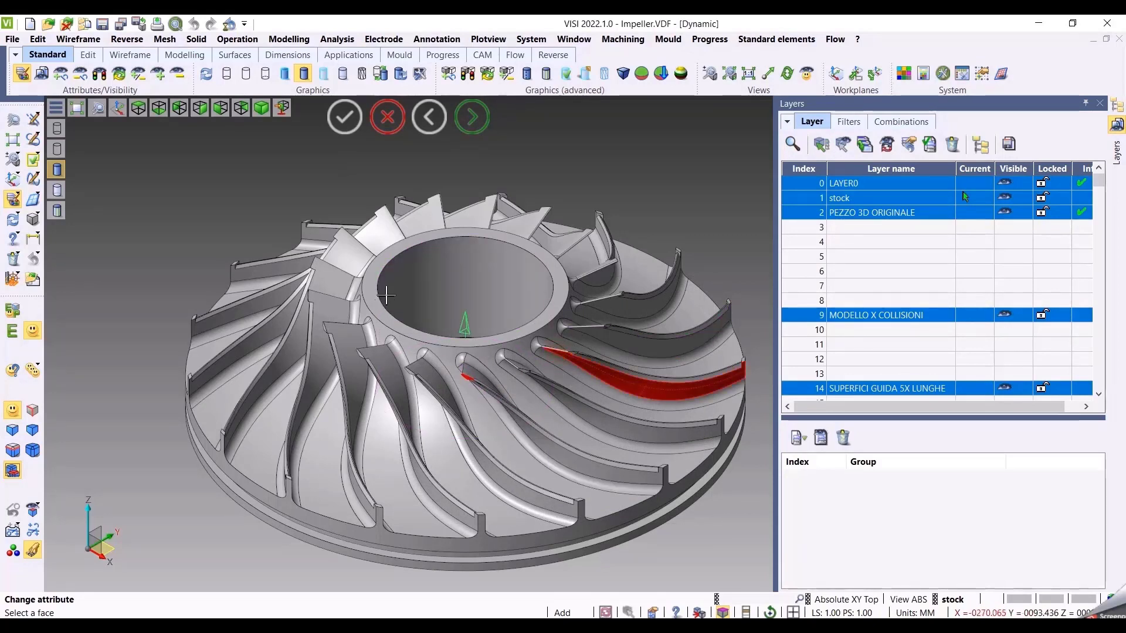
pyautogui.moveTo(387, 275); pyautogui.dragTo(772, 525)
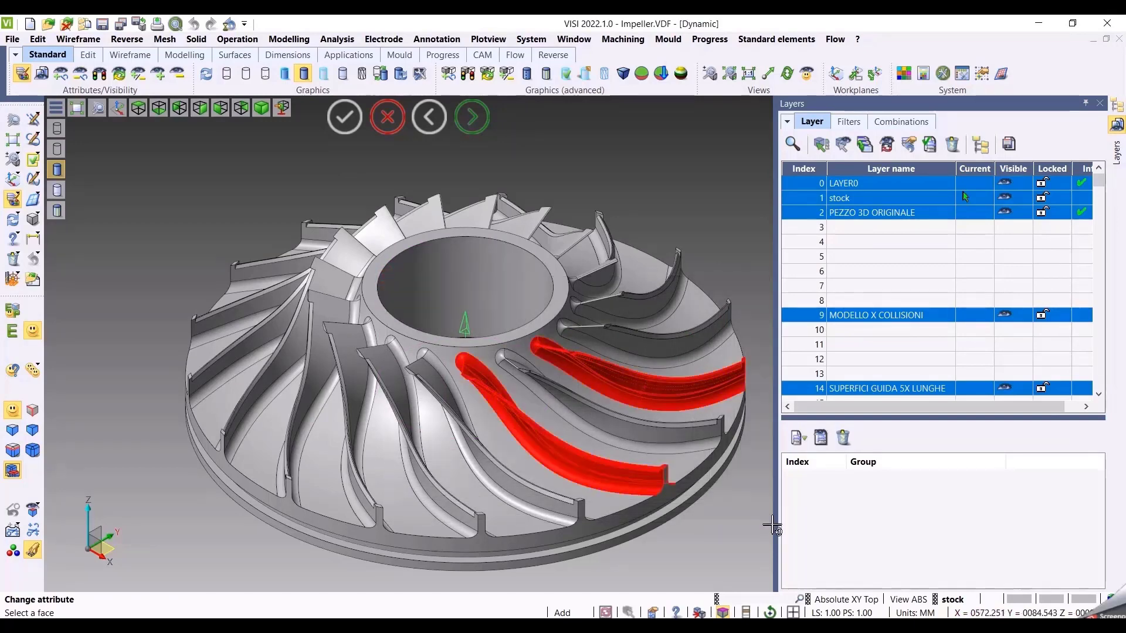
# Recolour the selected faces of the two impeller blades light red and apply the change
pyautogui.rightClick(142, 216)
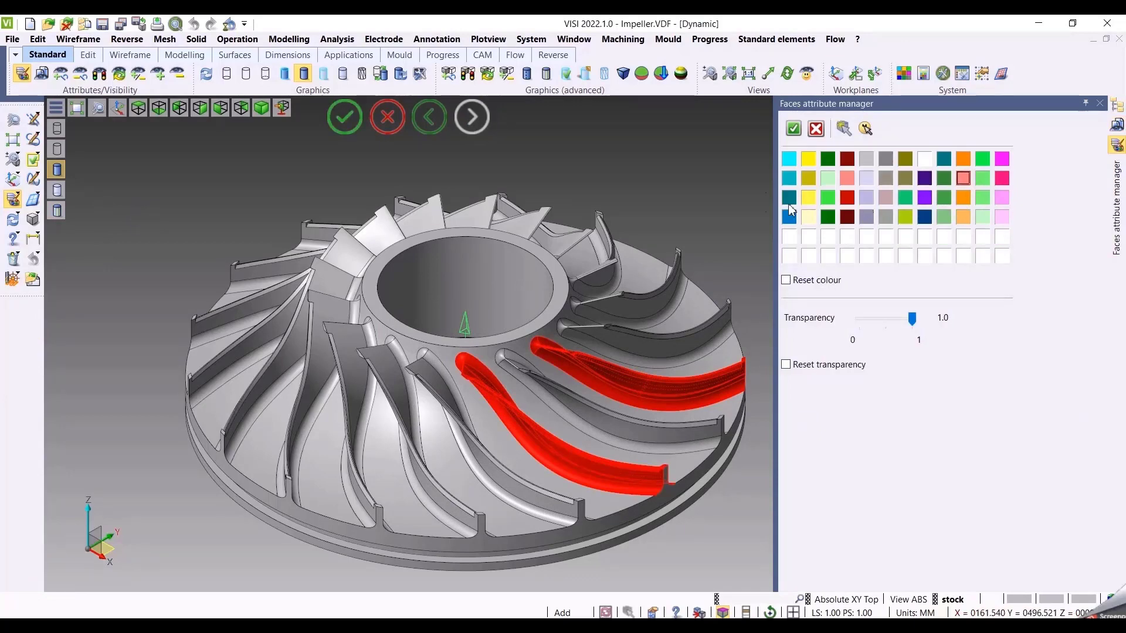
pyautogui.rightClick(715, 186)
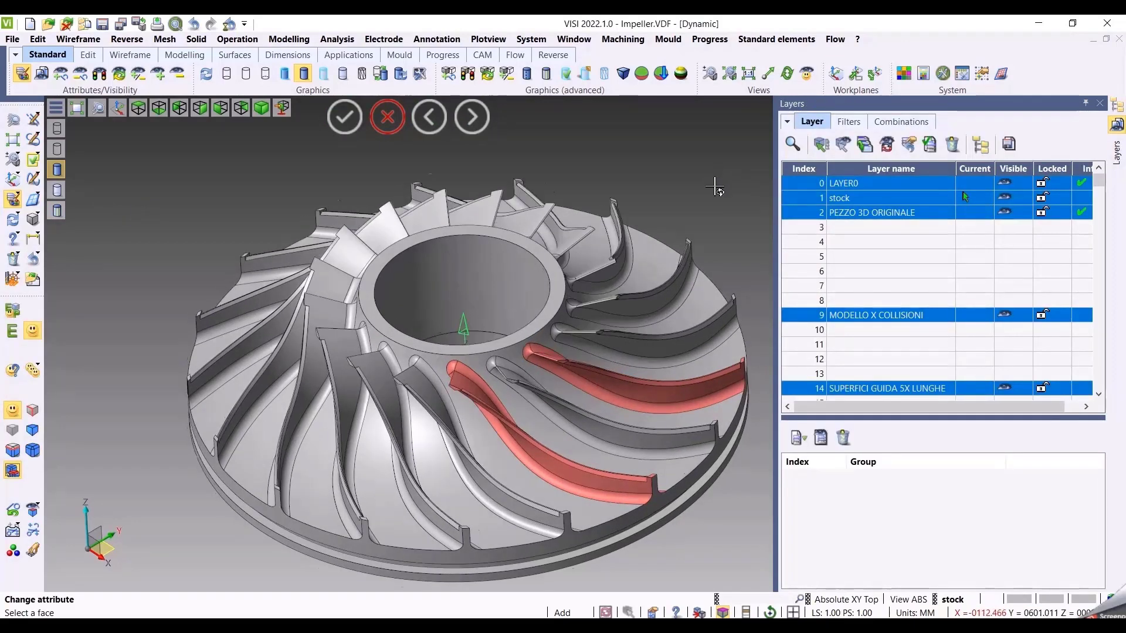
pyautogui.moveTo(715, 187); pyautogui.dragTo(678, 192, button='middle')
pyautogui.press('F5')
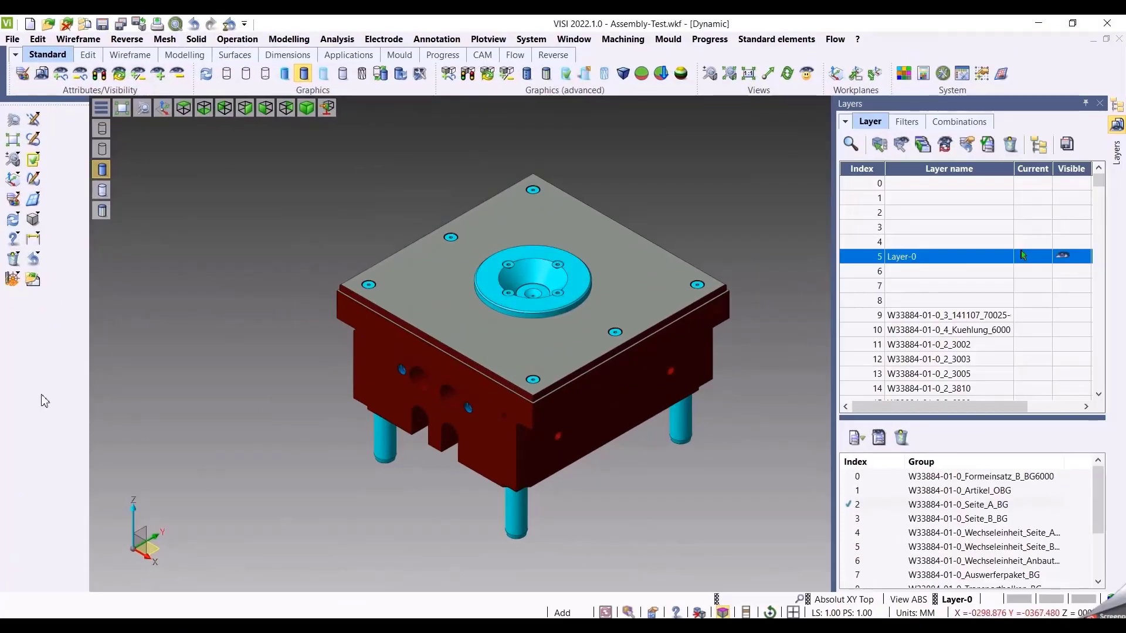
# Start changing attributes in the mould assembly, switch to element selection, and open the advanced filters
pyautogui.click(14, 200)
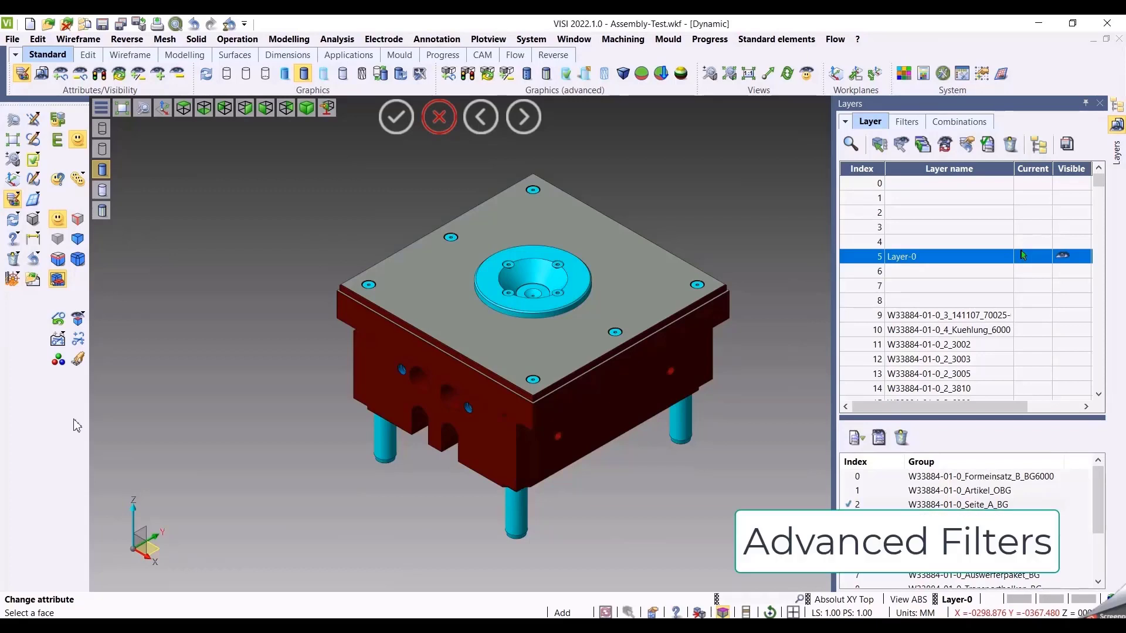
pyautogui.click(58, 143)
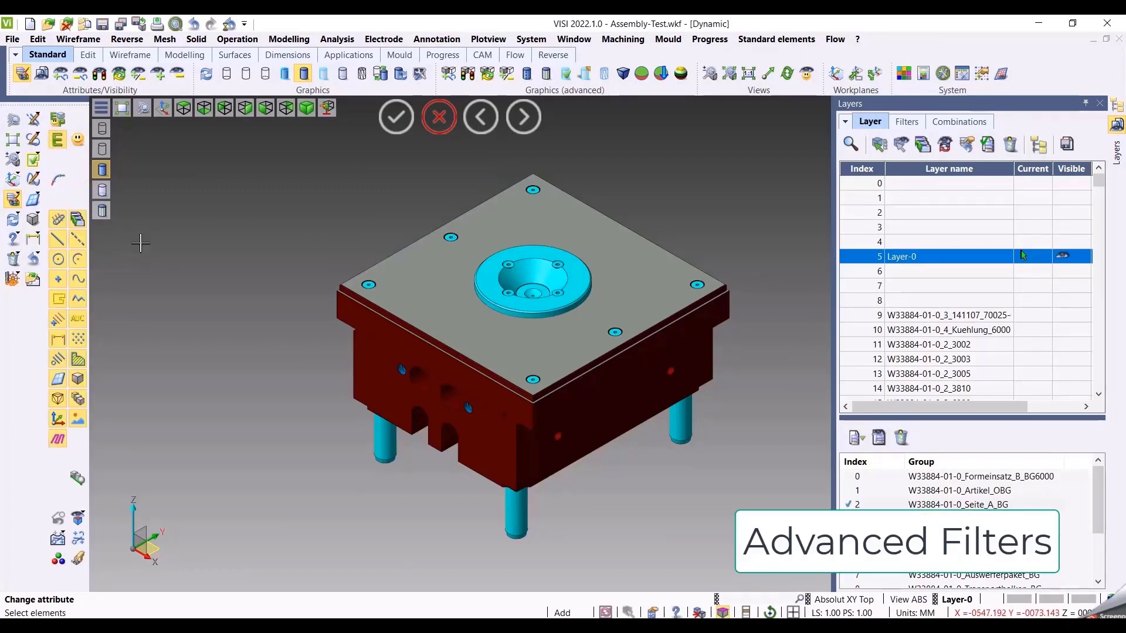
pyautogui.click(58, 560)
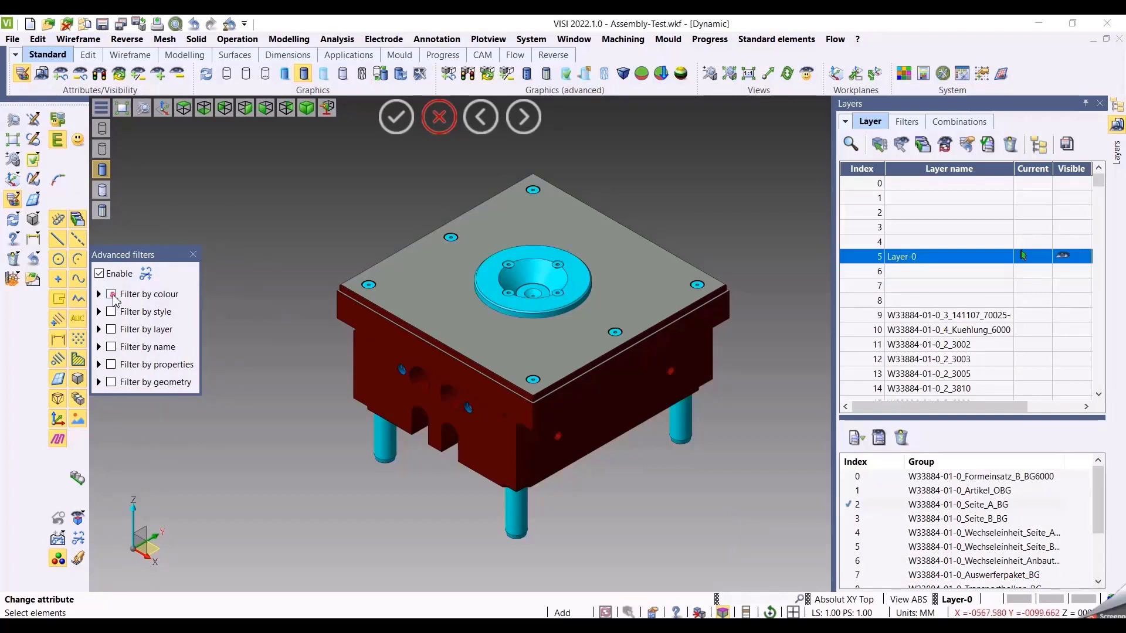
# Examine the advanced filter options for colour, style, layer and name one after another
pyautogui.click(113, 297)
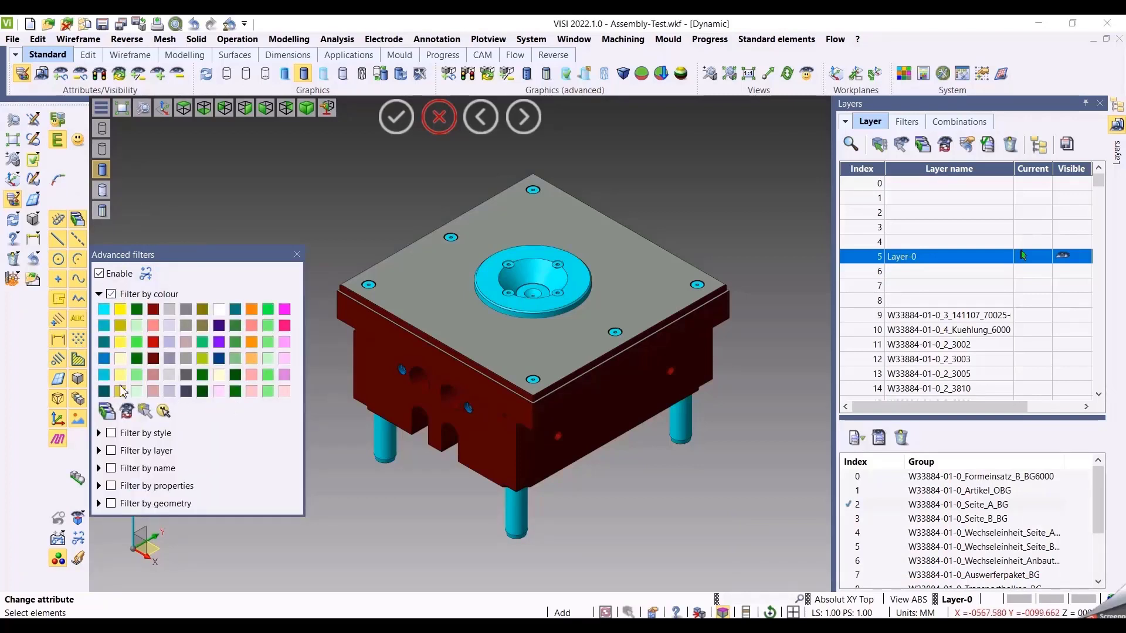
pyautogui.click(112, 295)
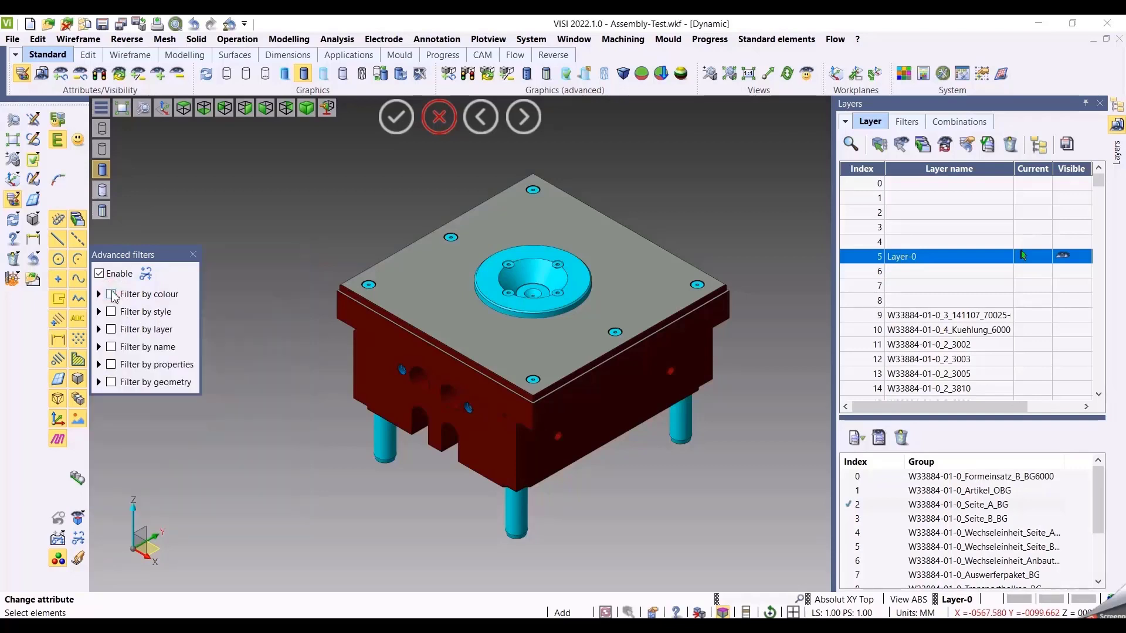
pyautogui.click(112, 312)
pyautogui.click(113, 312)
pyautogui.click(111, 331)
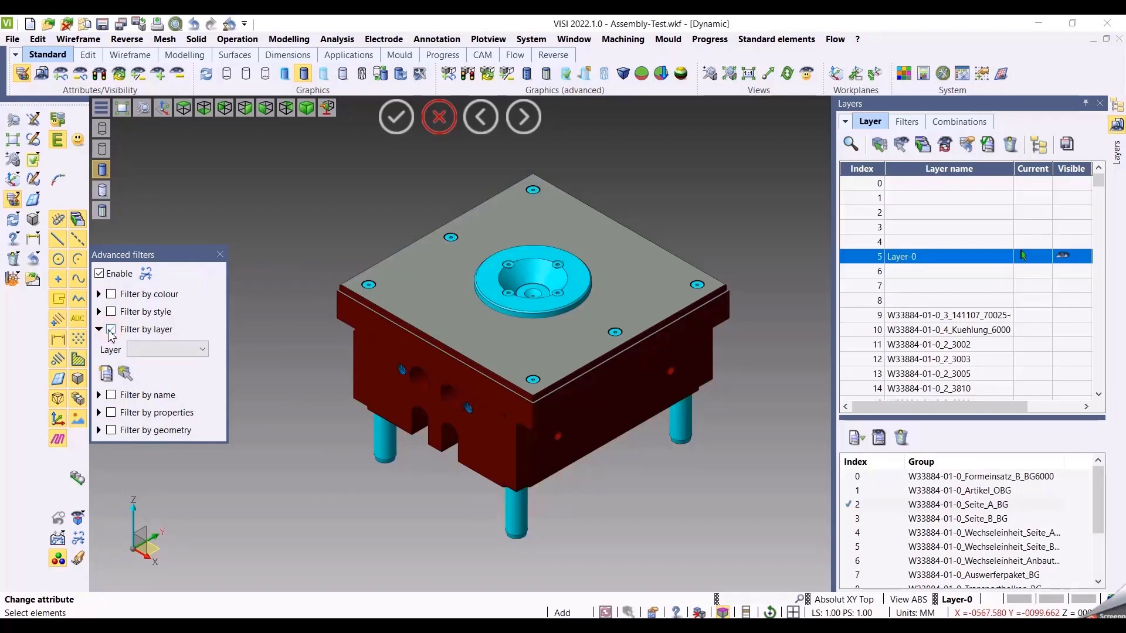
pyautogui.click(112, 330)
pyautogui.click(111, 347)
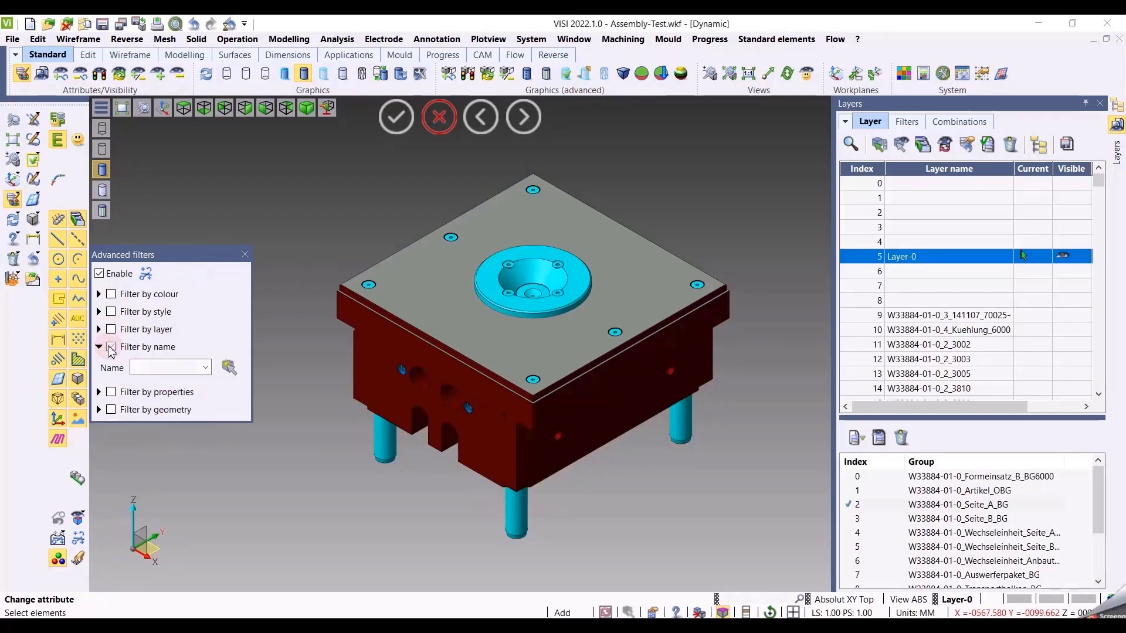
pyautogui.click(112, 348)
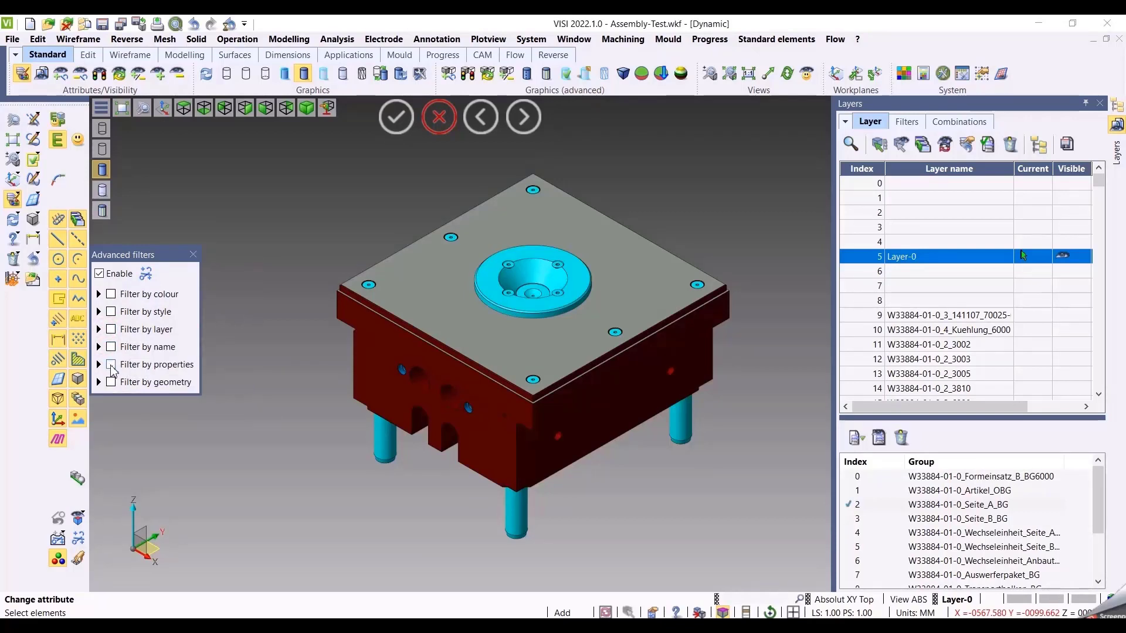
# Enable filtering by properties with Description Equal to, and take the value W33884-01-0_2_2300 from a cyan guide pillar
pyautogui.click(112, 365)
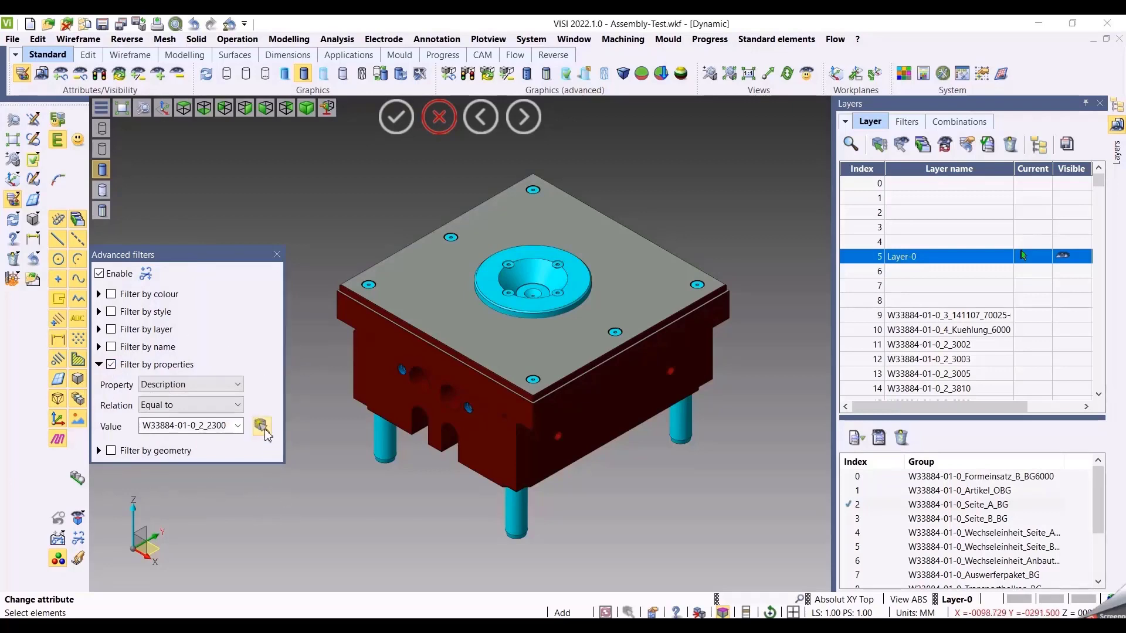
pyautogui.click(237, 384)
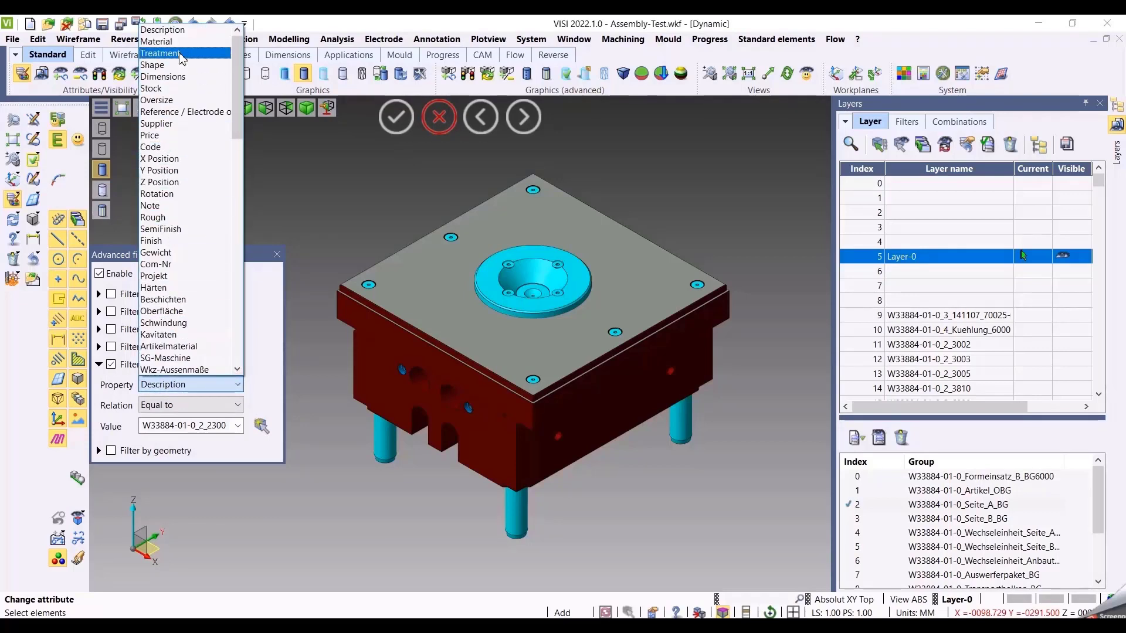
pyautogui.click(175, 30)
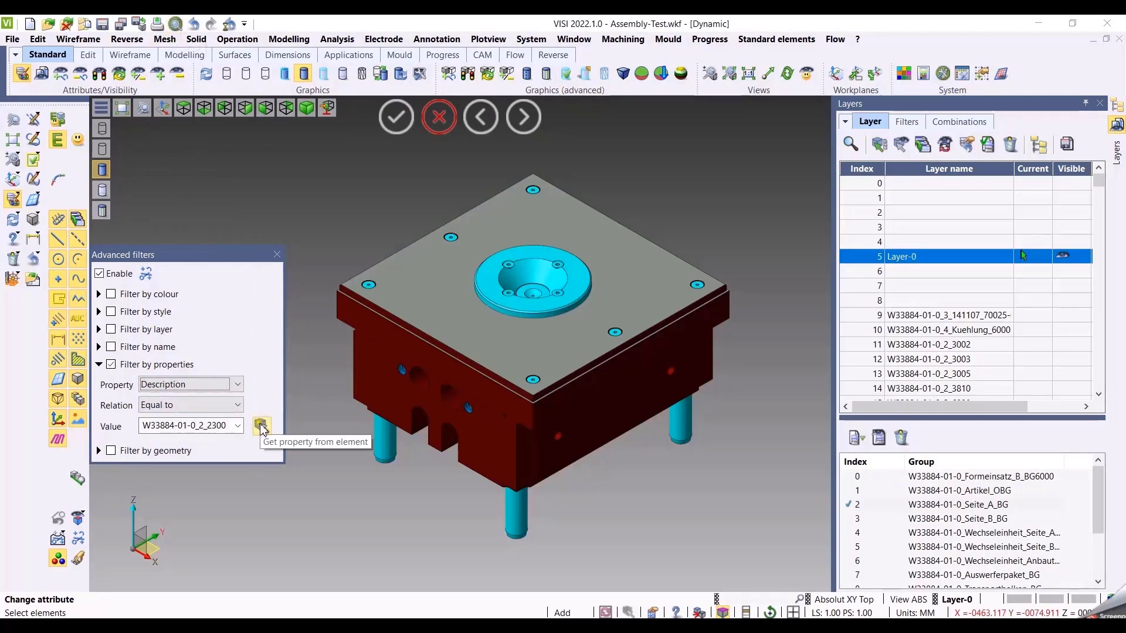
pyautogui.click(261, 425)
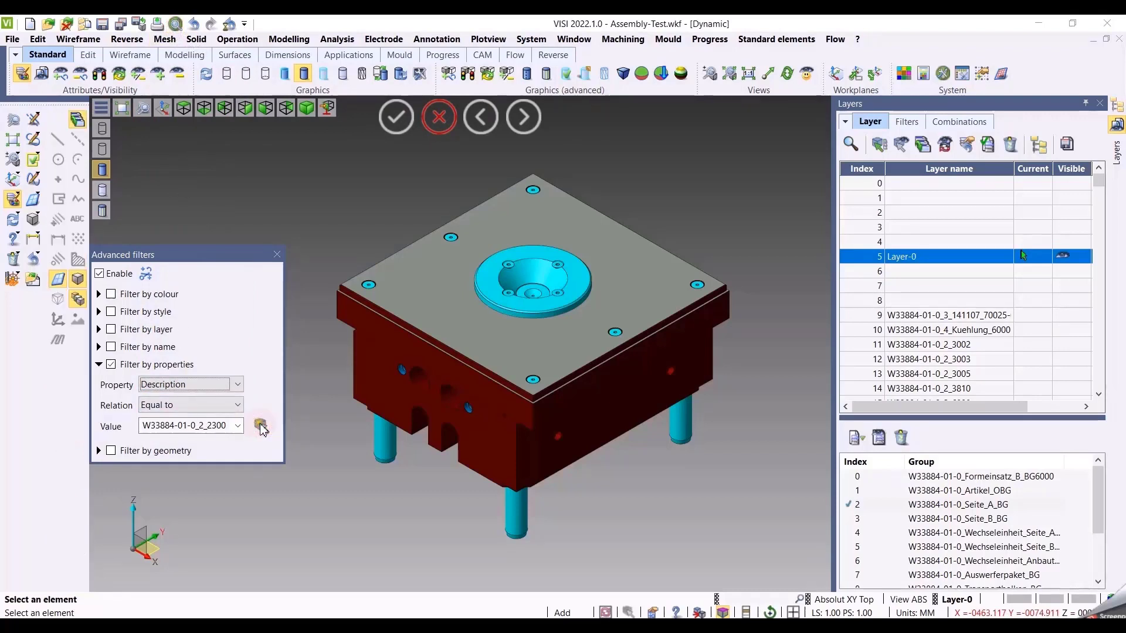
pyautogui.click(680, 420)
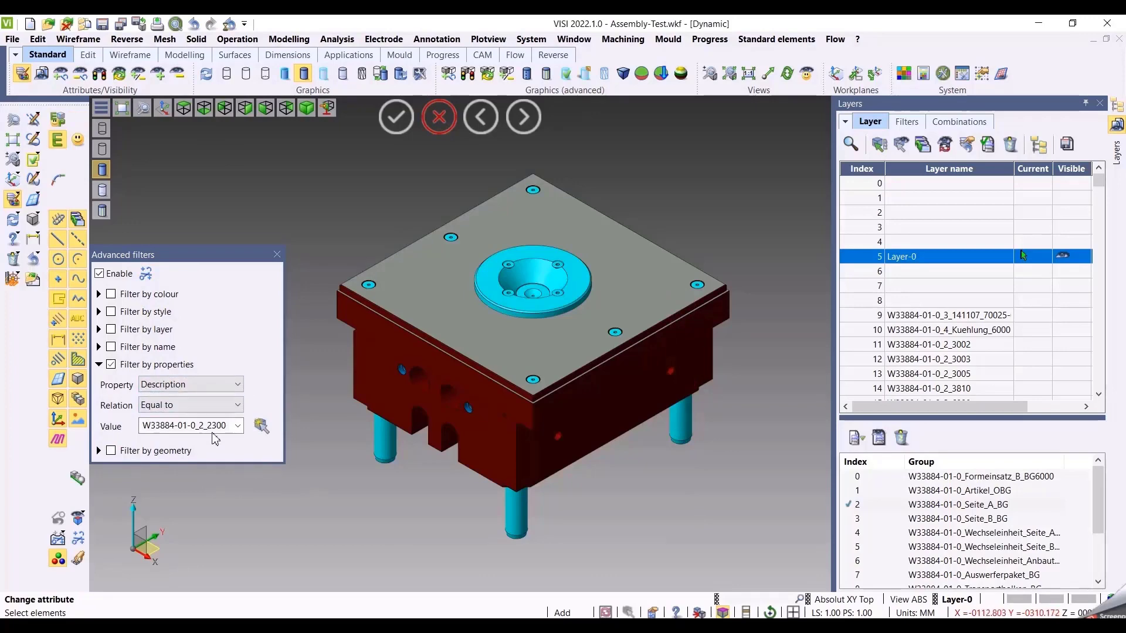
# Set the Description filter value to W33884-01-0_2_3818 by picking the cyan screw in the top plate's corner
pyautogui.click(262, 426)
pyautogui.scroll(5, 378, 252)
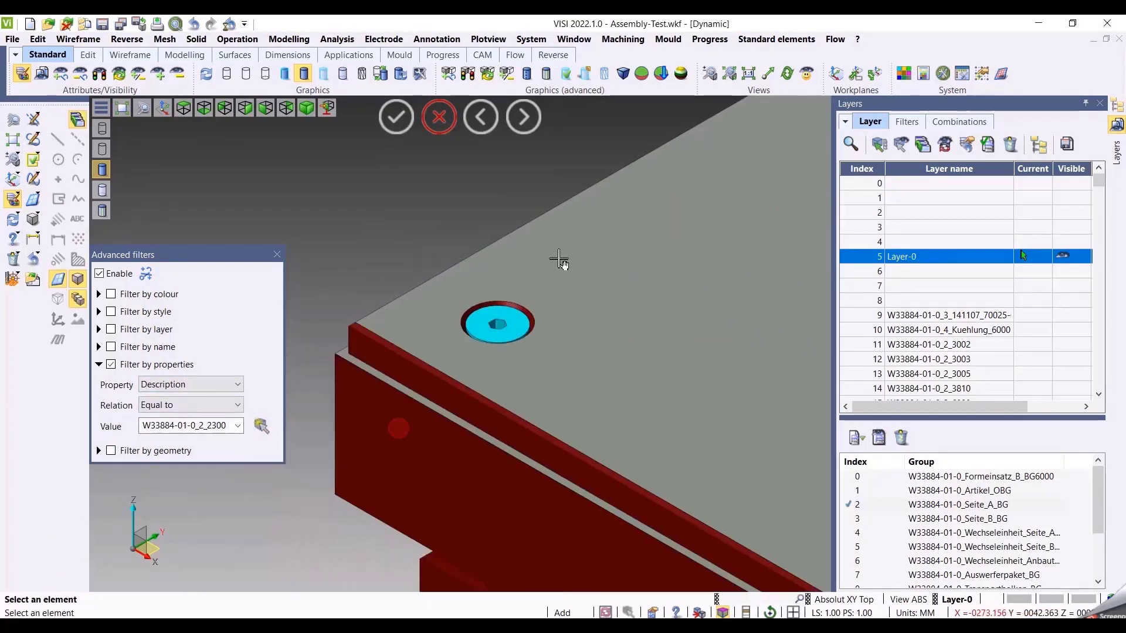
pyautogui.click(498, 325)
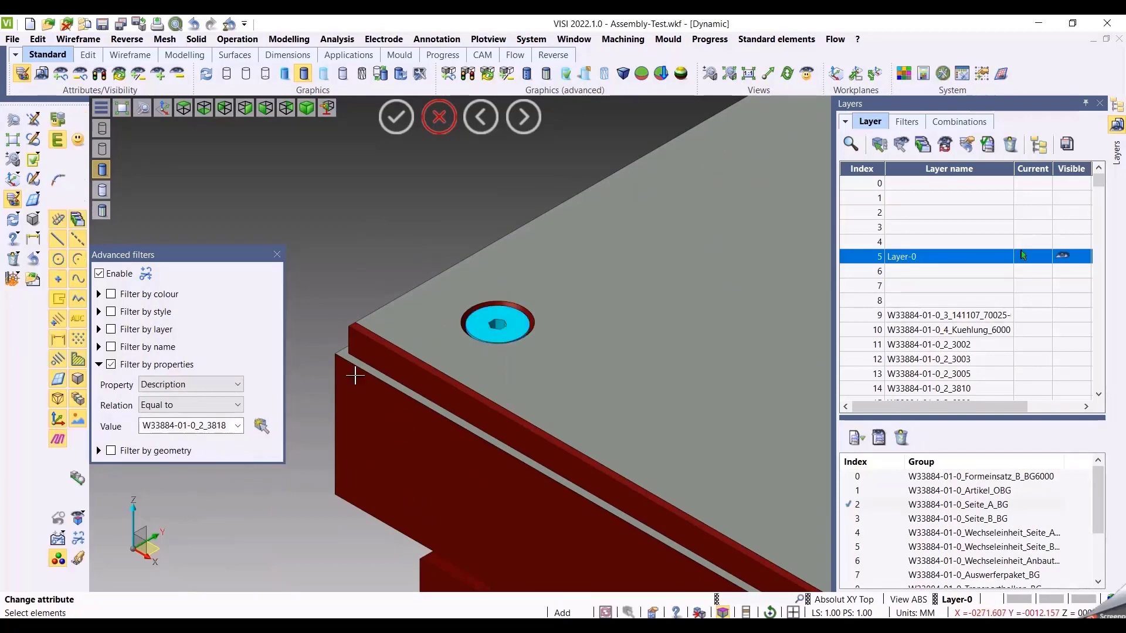
pyautogui.scroll(-3, 313, 399)
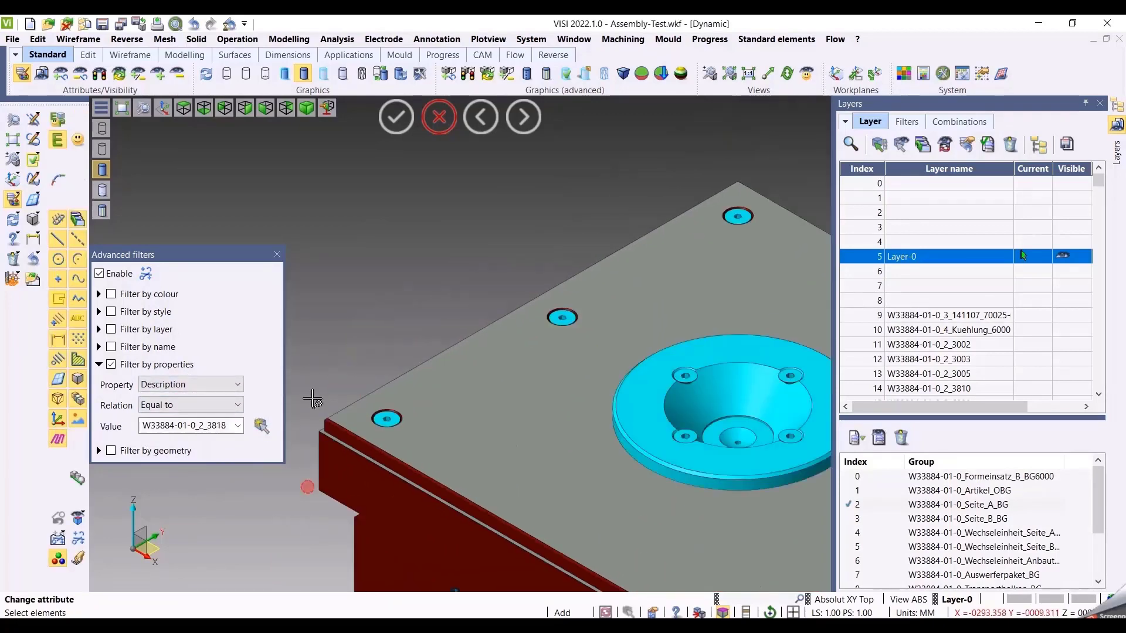
# Replace the properties filter with a geometry filter using Volume Equal to, and take the value from a cyan guide pillar
pyautogui.scroll(-5, 313, 398)
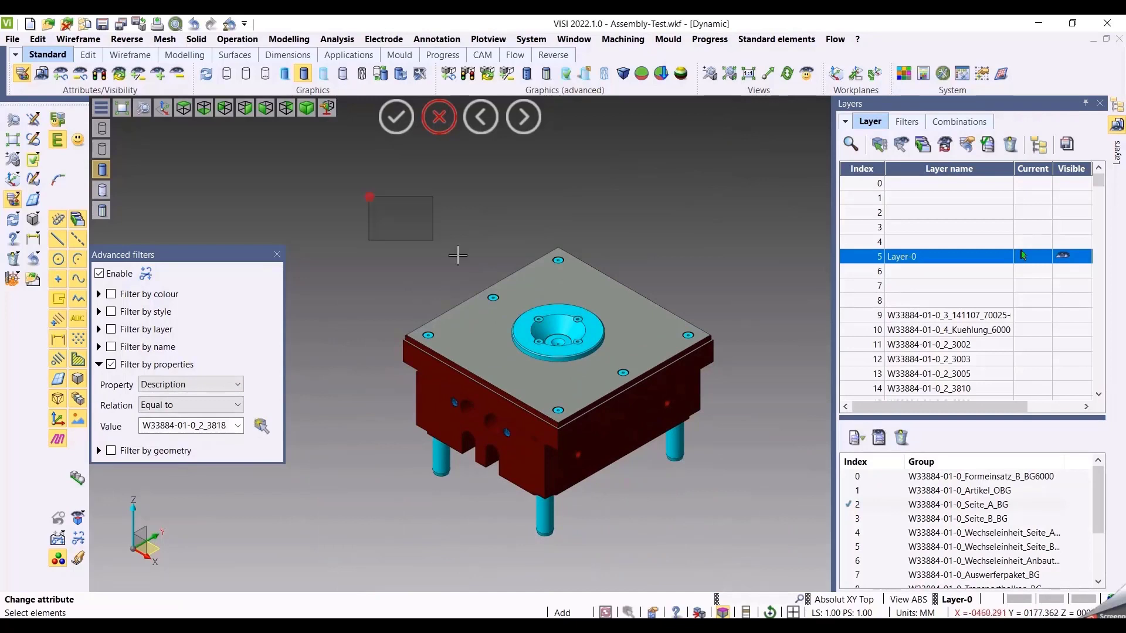
pyautogui.moveTo(457, 255); pyautogui.dragTo(404, 266)
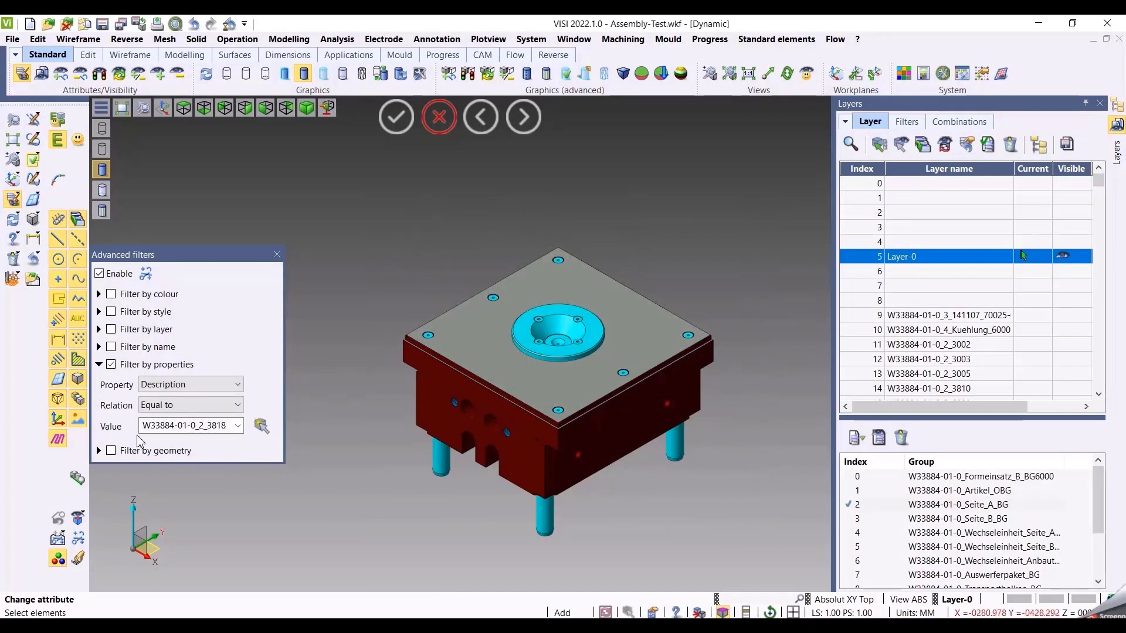
pyautogui.click(111, 364)
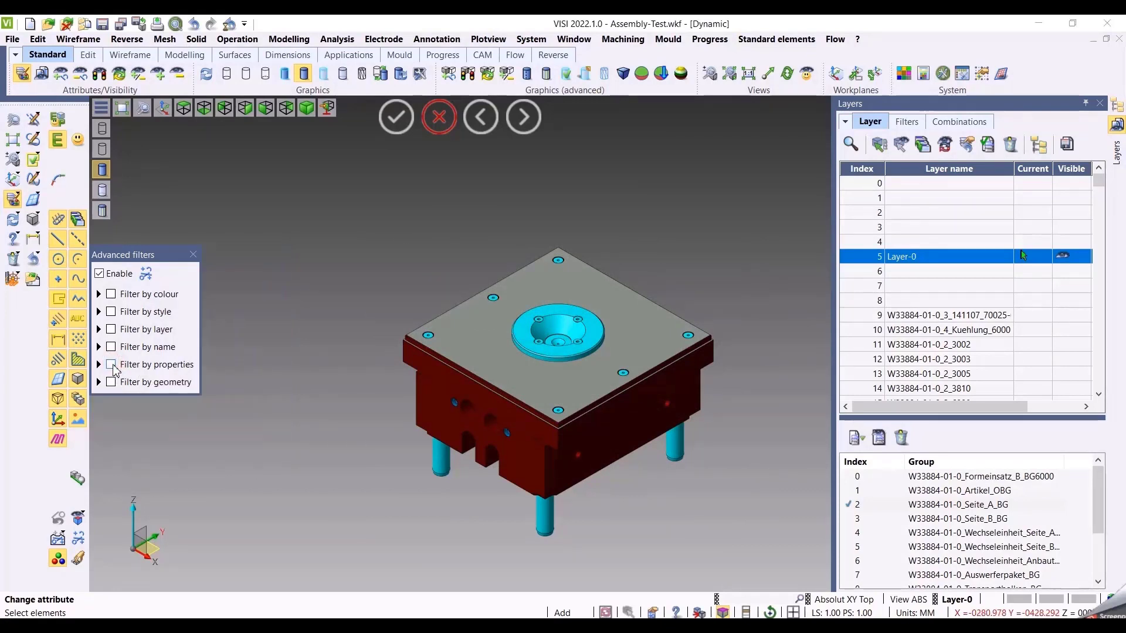
pyautogui.click(112, 383)
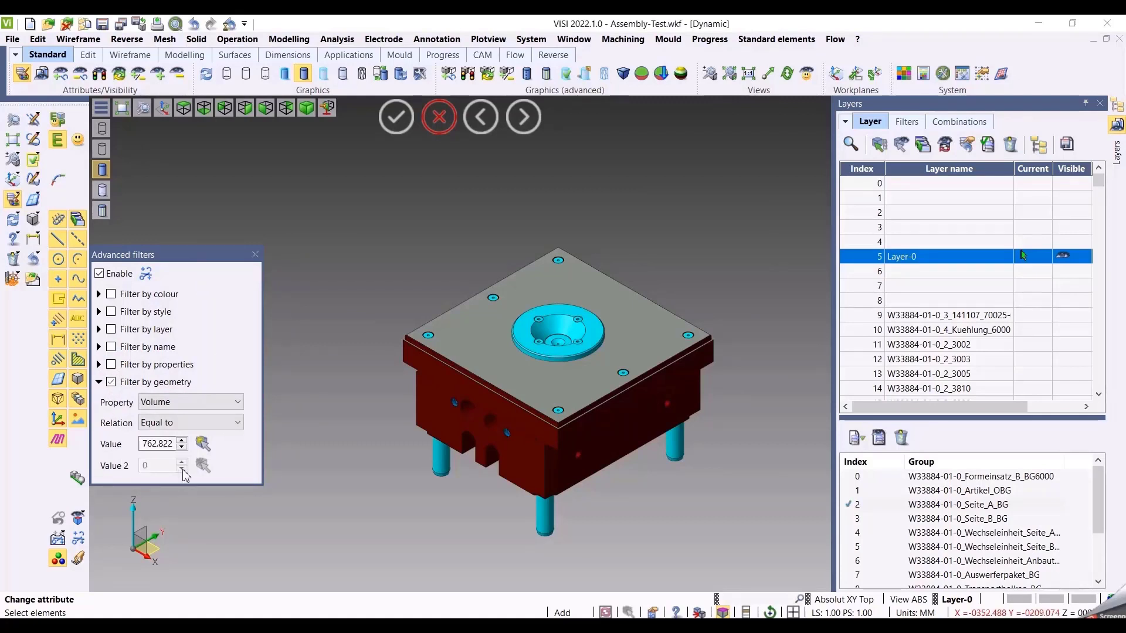
pyautogui.click(204, 444)
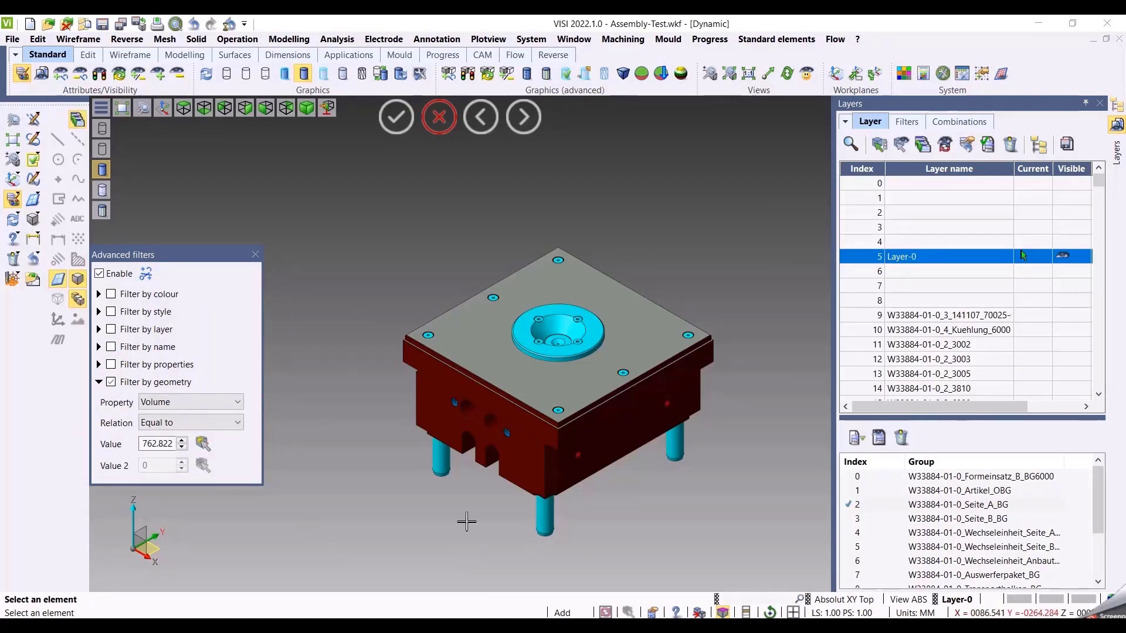
pyautogui.click(446, 469)
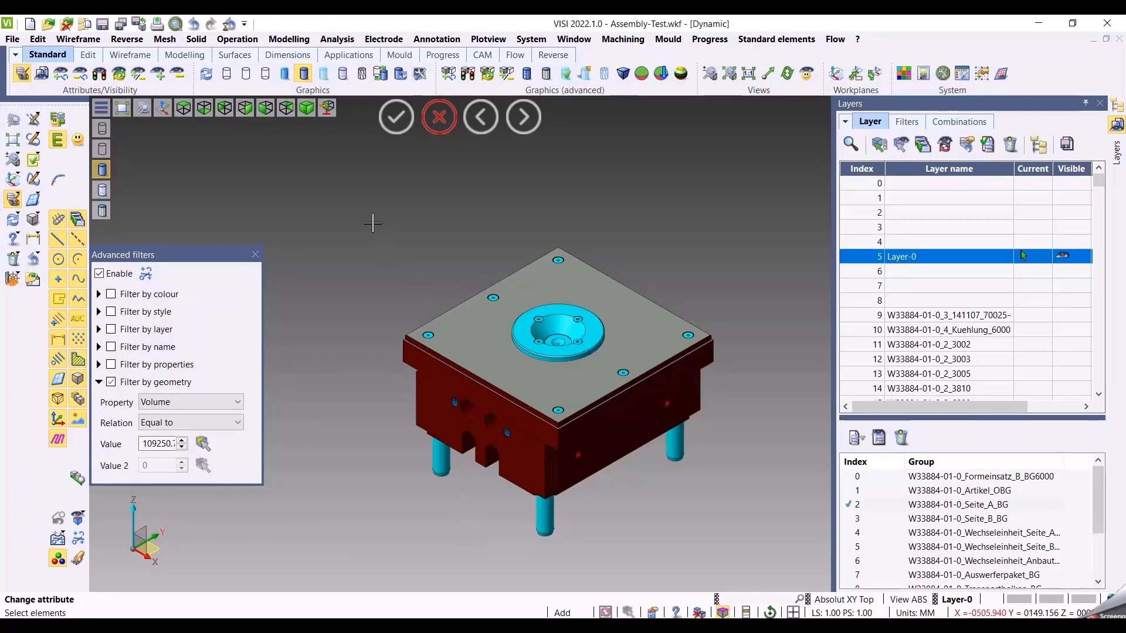
pyautogui.moveTo(371, 221)
pyautogui.mouseDown()
pyautogui.moveTo(754, 516)
pyautogui.moveTo(793, 580)
pyautogui.moveTo(688, 510)
pyautogui.moveTo(364, 239)
pyautogui.moveTo(711, 505)
pyautogui.moveTo(760, 575)
pyautogui.moveTo(626, 442)
pyautogui.moveTo(375, 240)
pyautogui.mouseUp()
# Try the properties and geometry filters together, then each one alone, drawing a selection window beside the mould each time
pyautogui.click(113, 365)
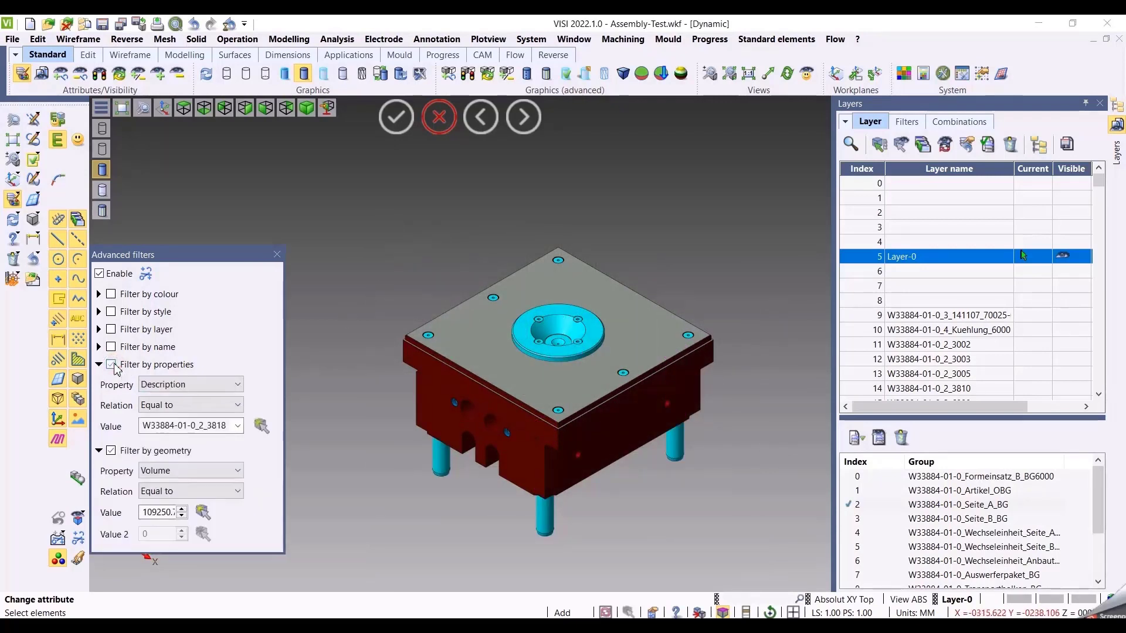
pyautogui.moveTo(376, 216); pyautogui.dragTo(445, 266)
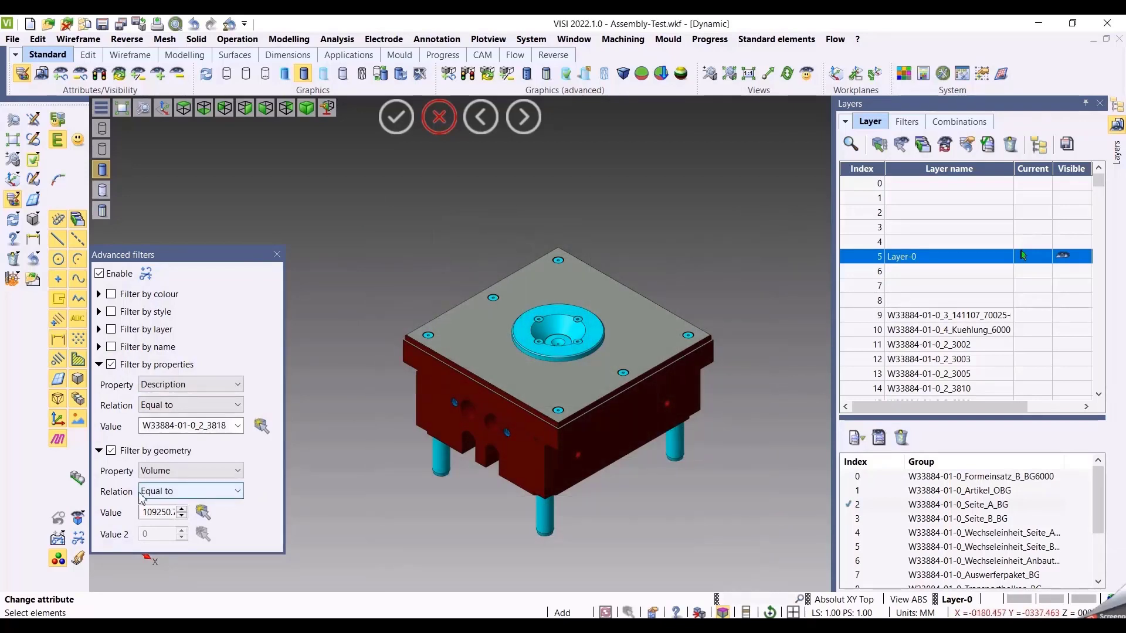
pyautogui.click(111, 365)
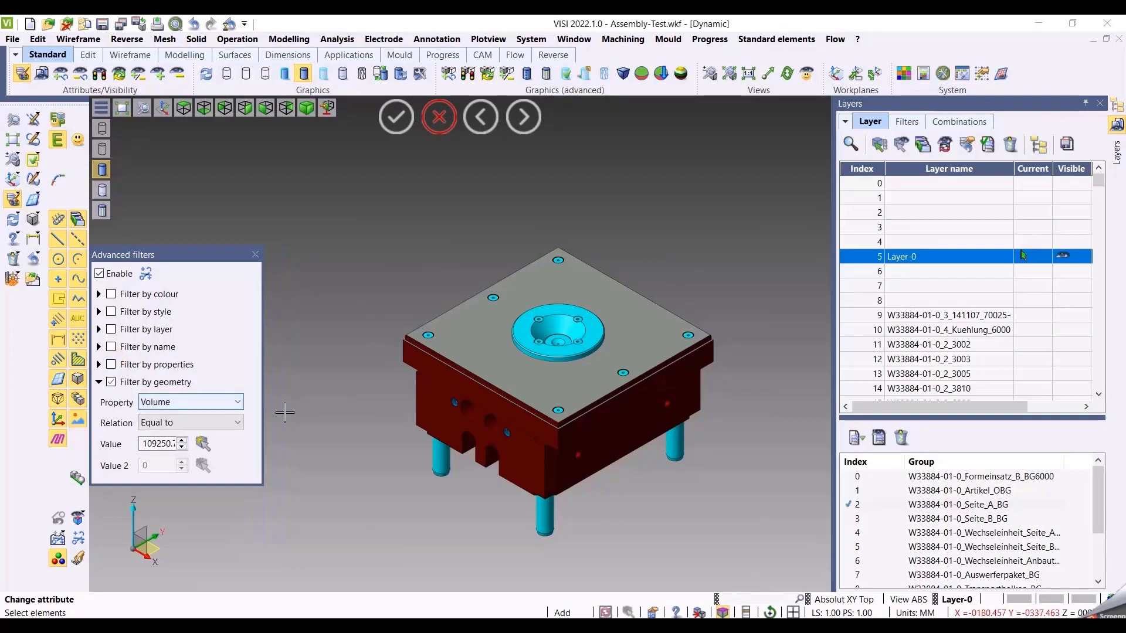
pyautogui.moveTo(368, 205); pyautogui.dragTo(422, 254)
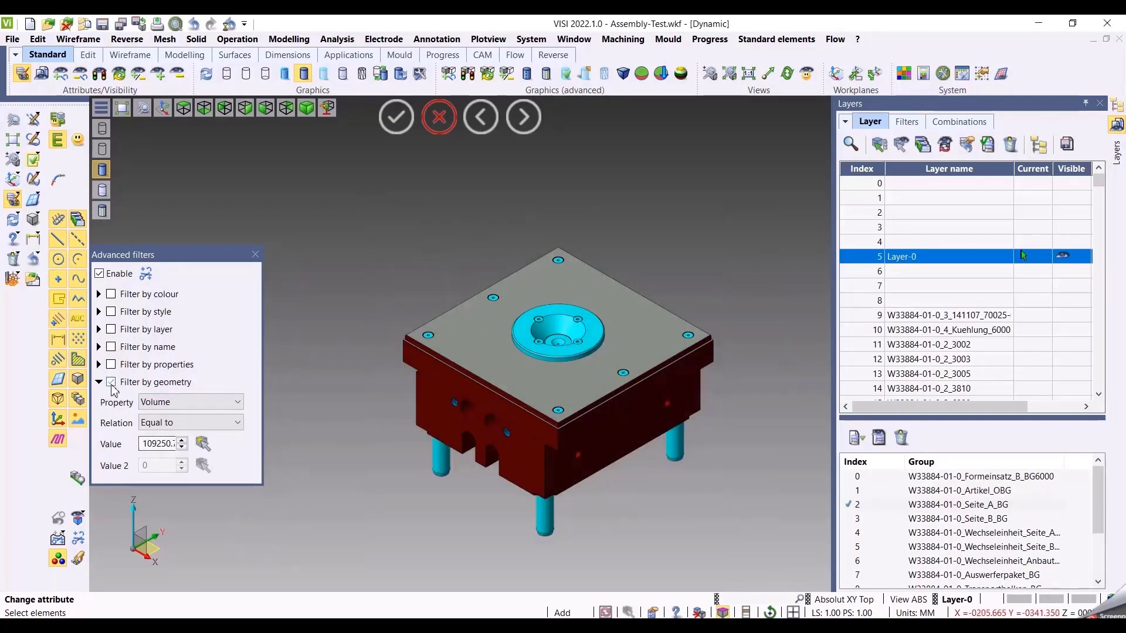
pyautogui.click(112, 383)
pyautogui.click(111, 364)
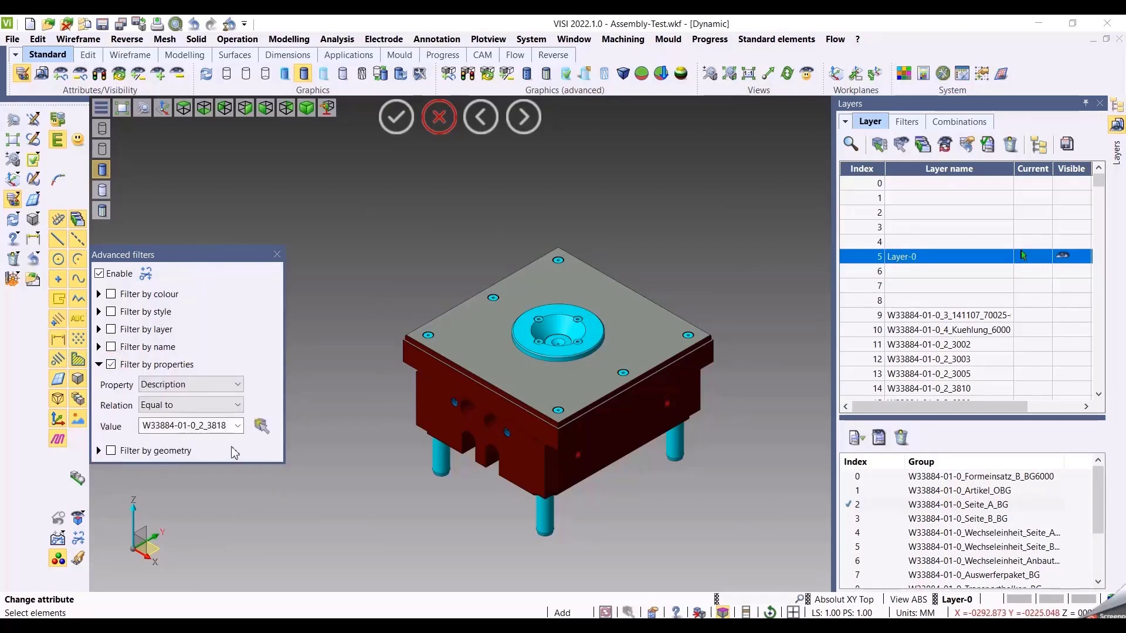
pyautogui.moveTo(382, 208); pyautogui.dragTo(399, 252)
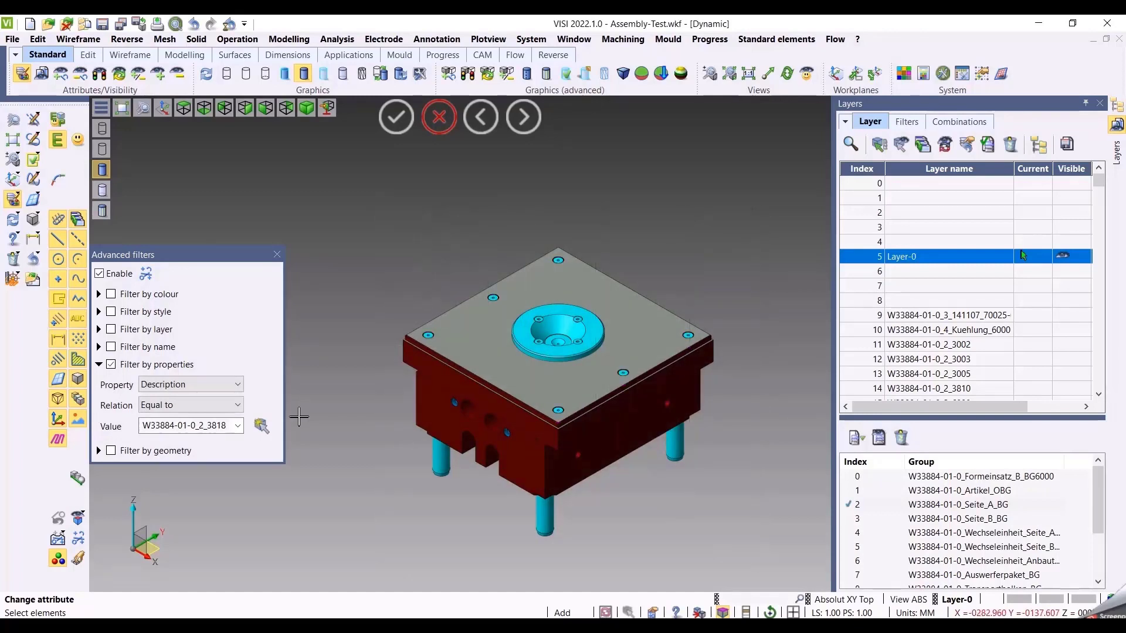
# Switch from the properties filter to a layer filter, take the layer from a cyan guide pillar, and select all matching elements
pyautogui.click(112, 365)
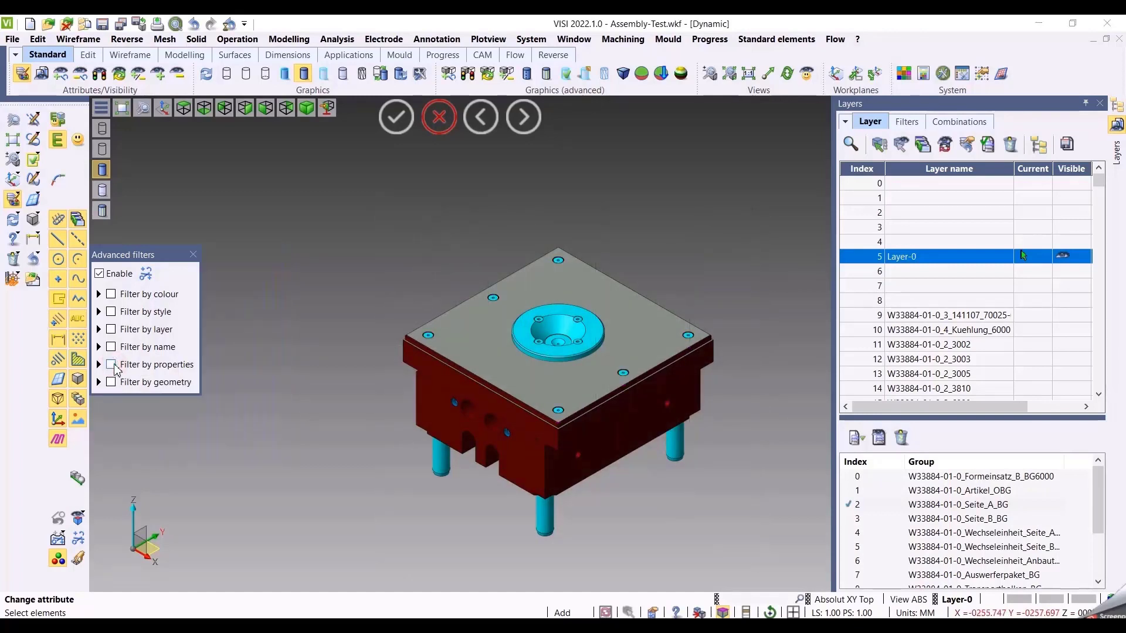
pyautogui.click(111, 330)
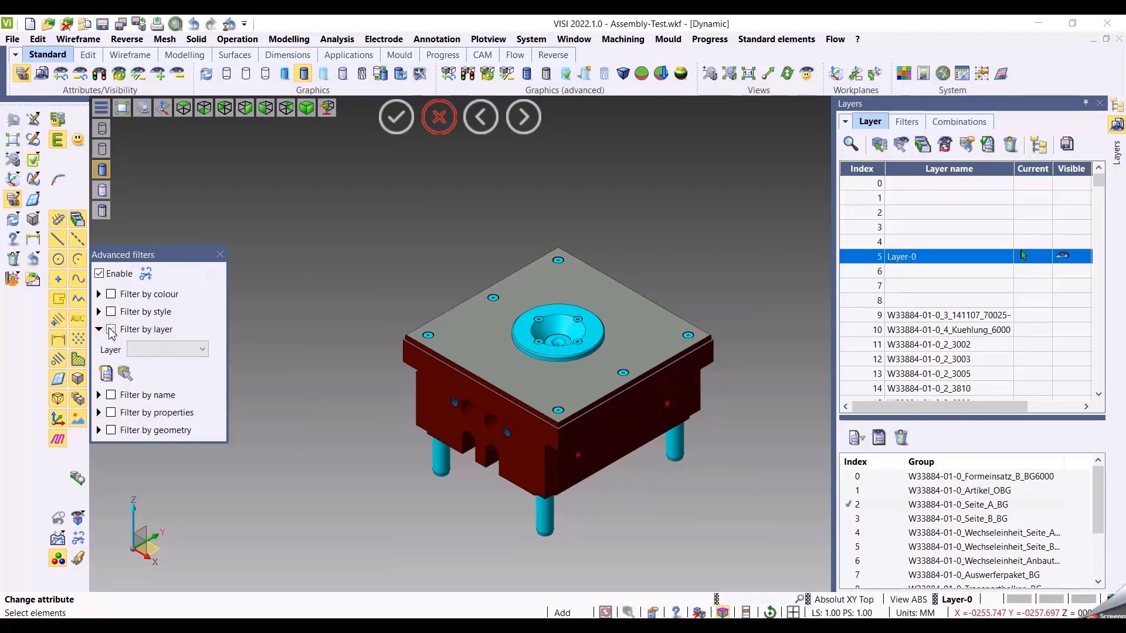
pyautogui.click(125, 373)
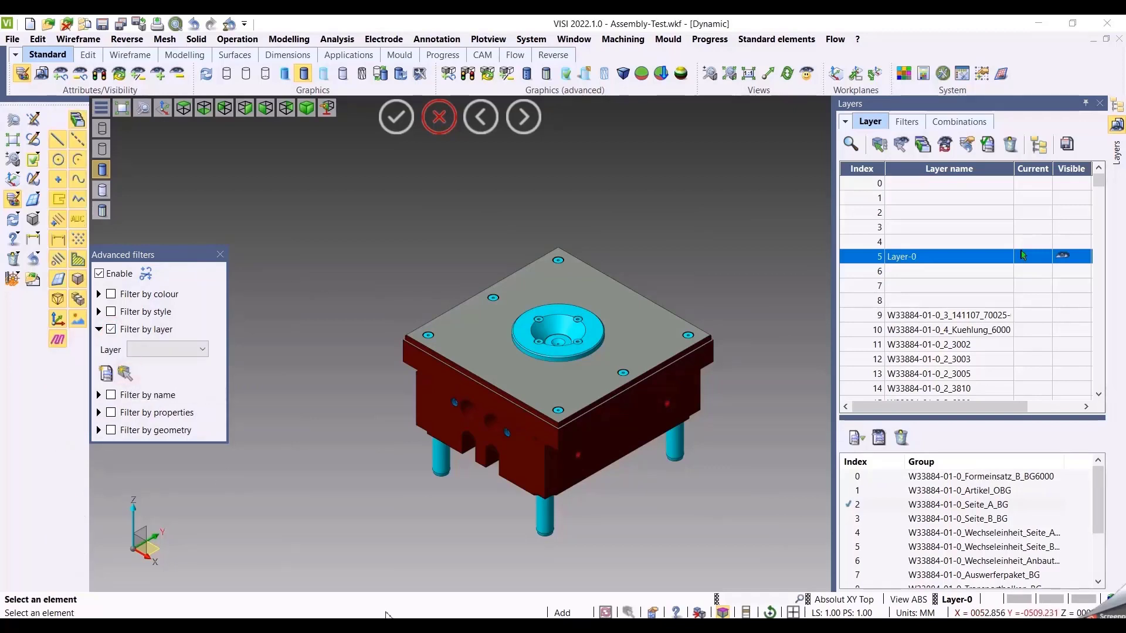
pyautogui.click(550, 532)
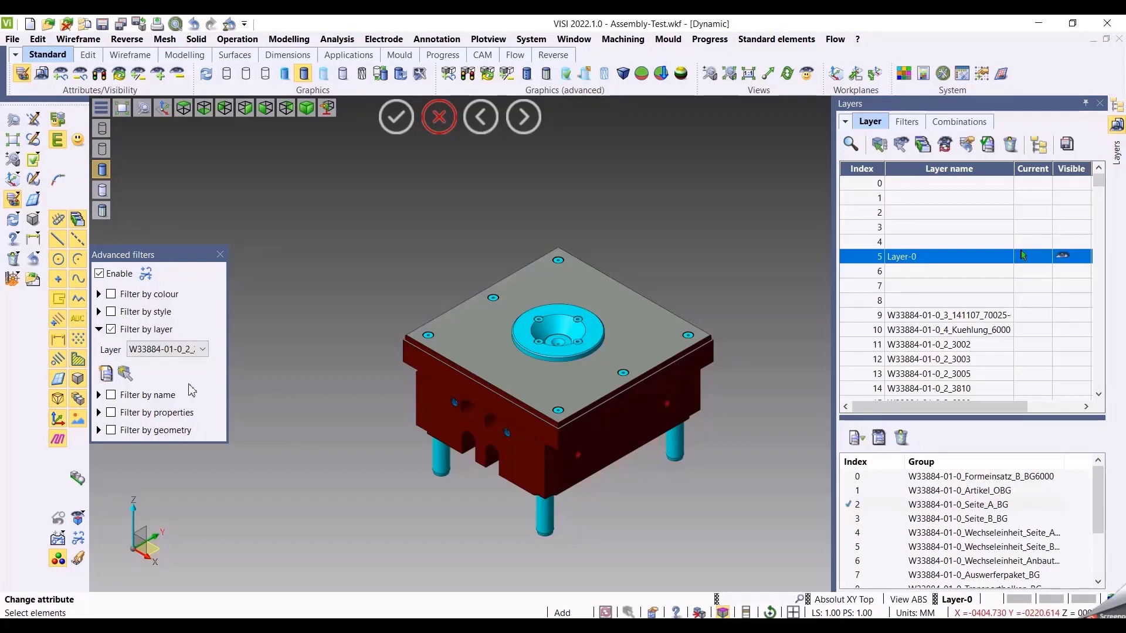
pyautogui.moveTo(376, 205); pyautogui.dragTo(433, 256)
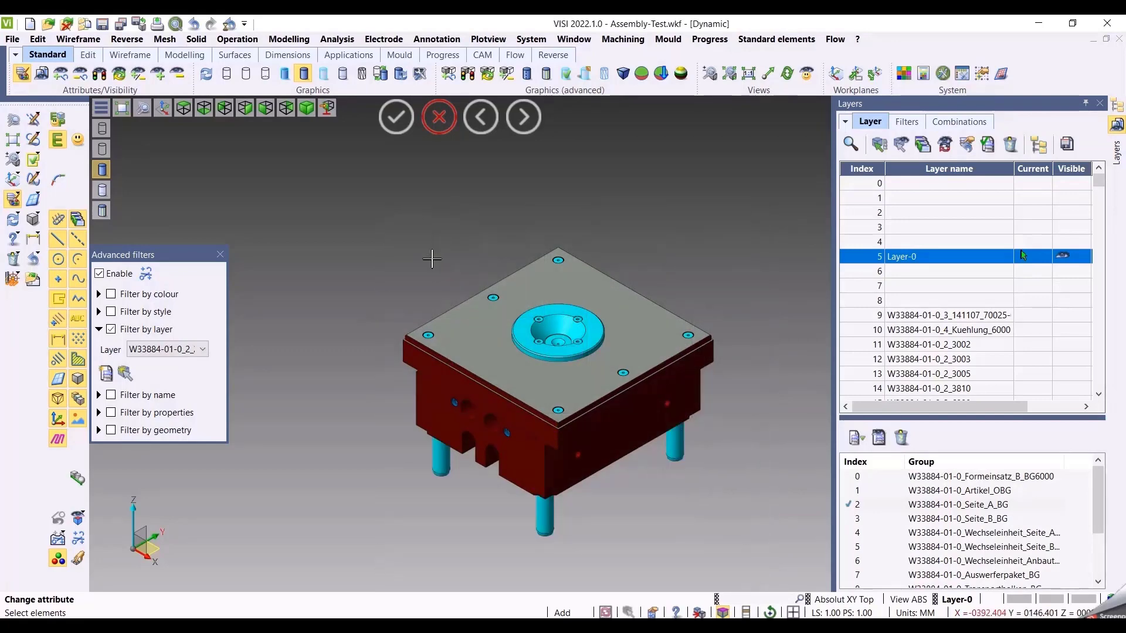
pyautogui.click(146, 275)
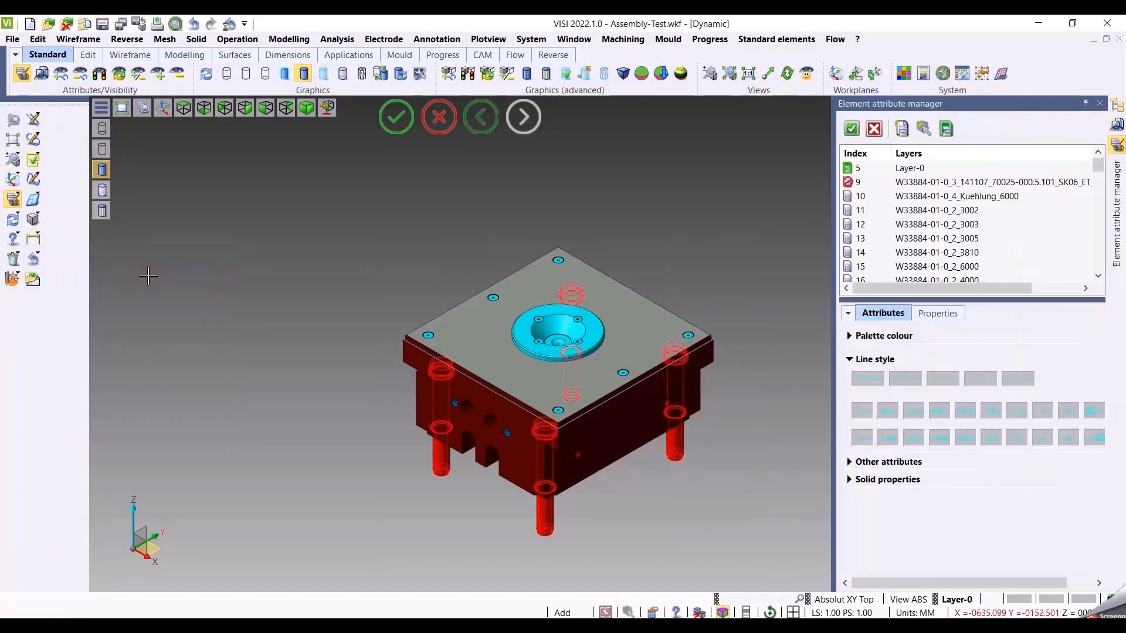
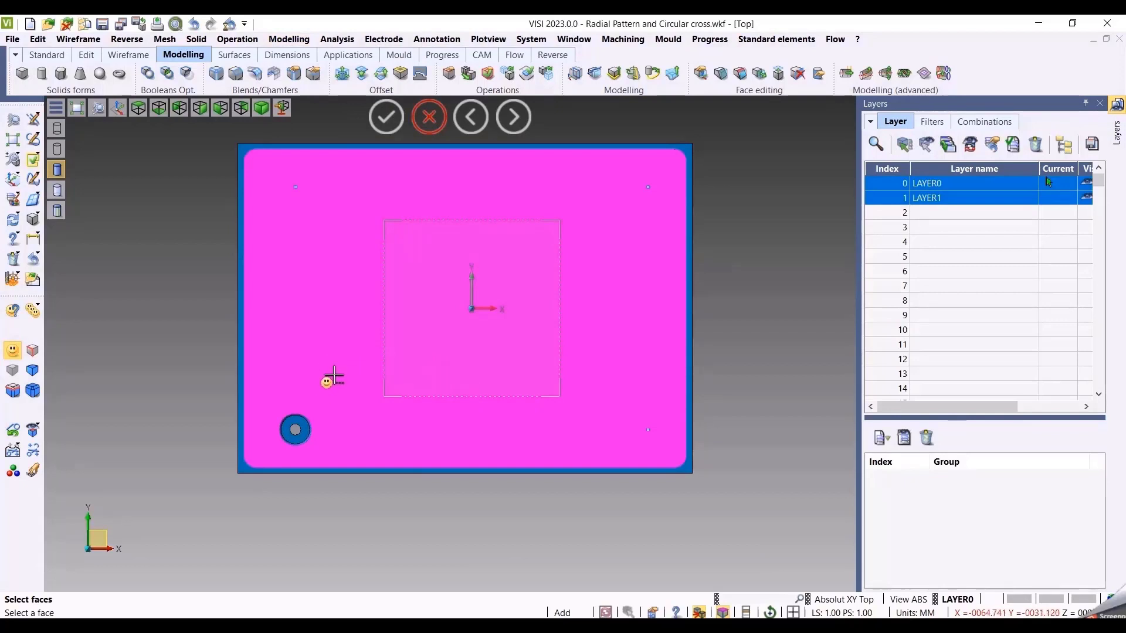
# Window-select the faces of the round counterbored hole in the plate's corner and set its centre as the pattern reference point
pyautogui.scroll(5, 357, 352)
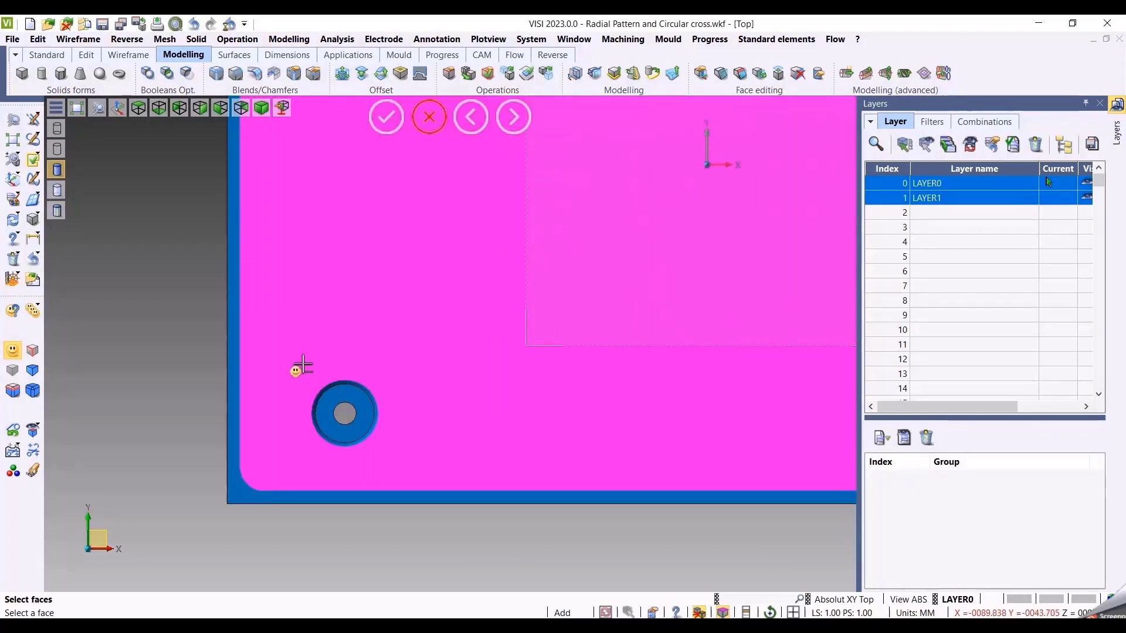
pyautogui.moveTo(300, 361); pyautogui.dragTo(399, 460)
pyautogui.rightClick(398, 459)
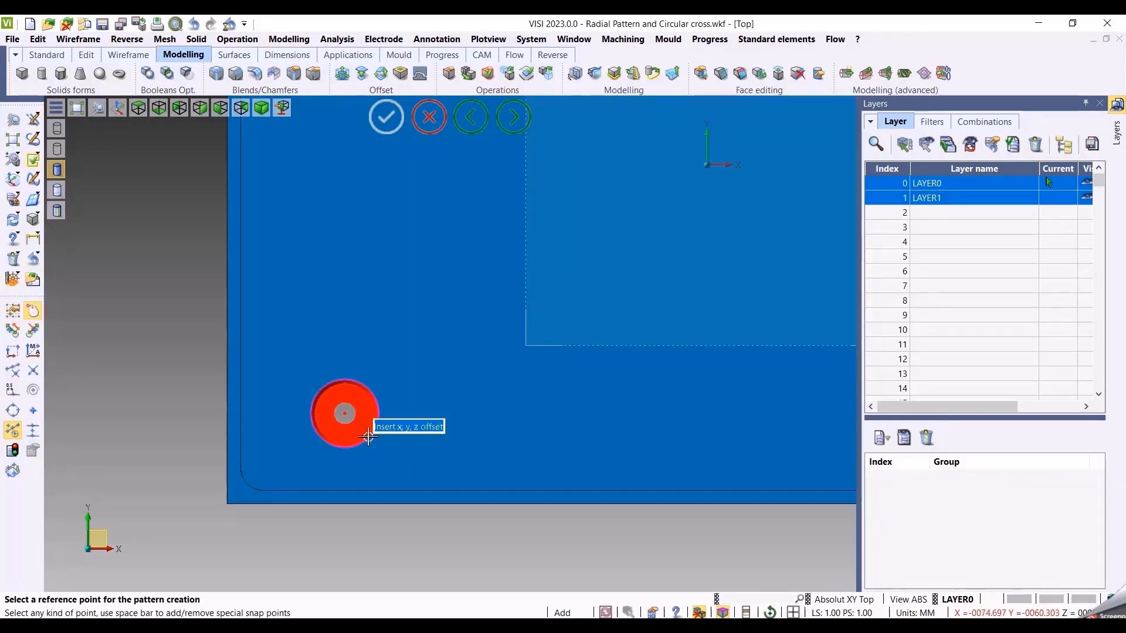
pyautogui.click(344, 413)
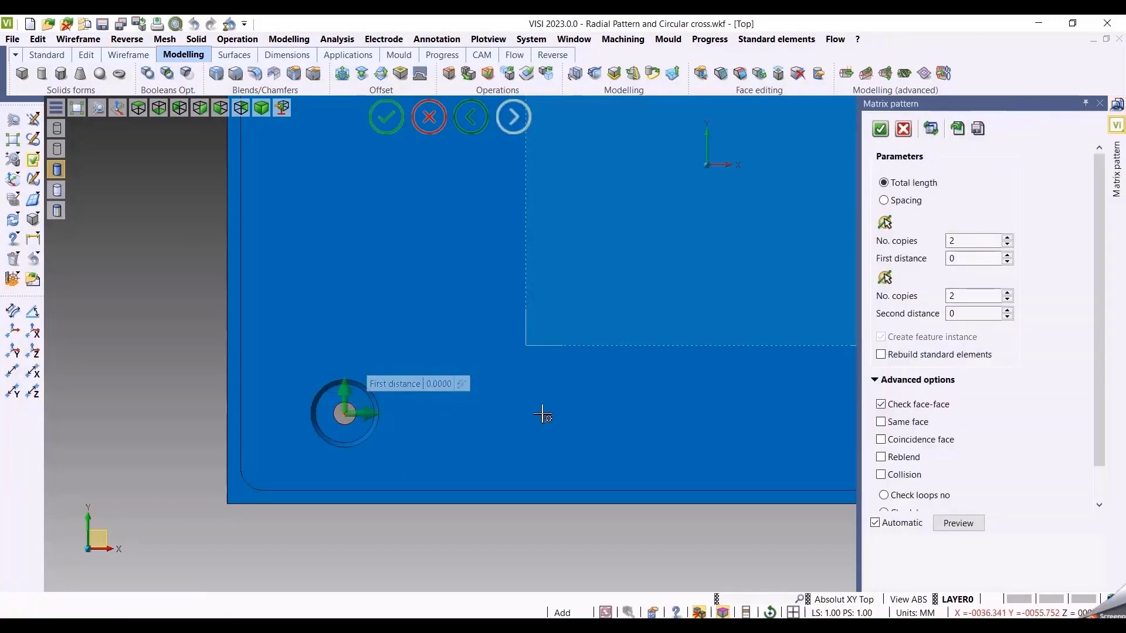
# Set the matrix pattern's first distance and second distance to 40 mm each
pyautogui.scroll(-5, 543, 407)
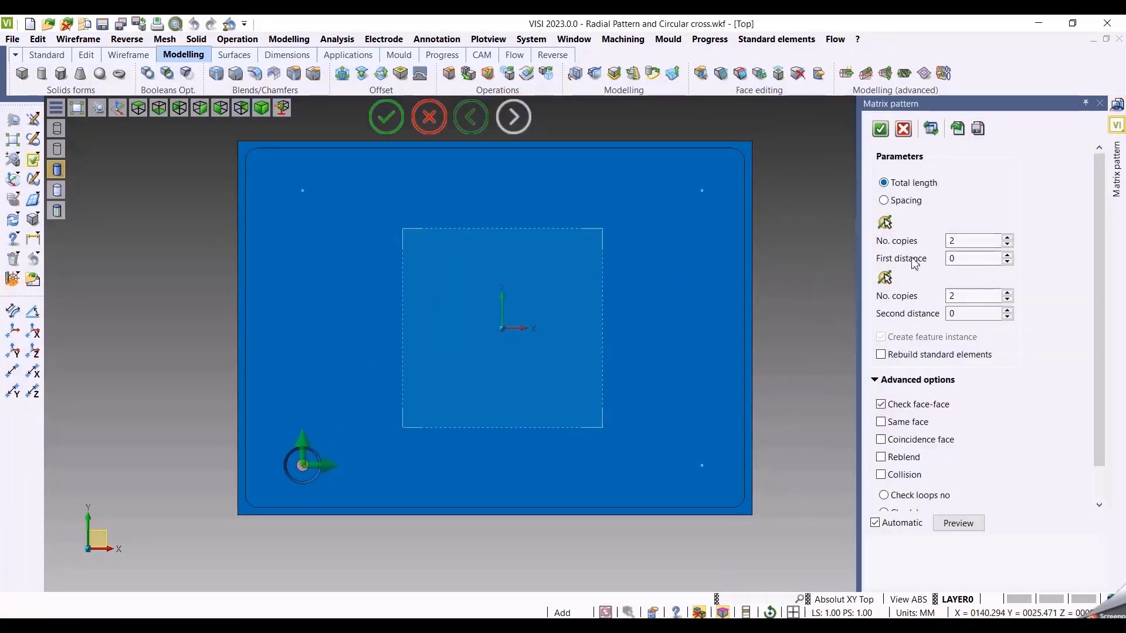
pyautogui.doubleClick(953, 259)
pyautogui.write('4')
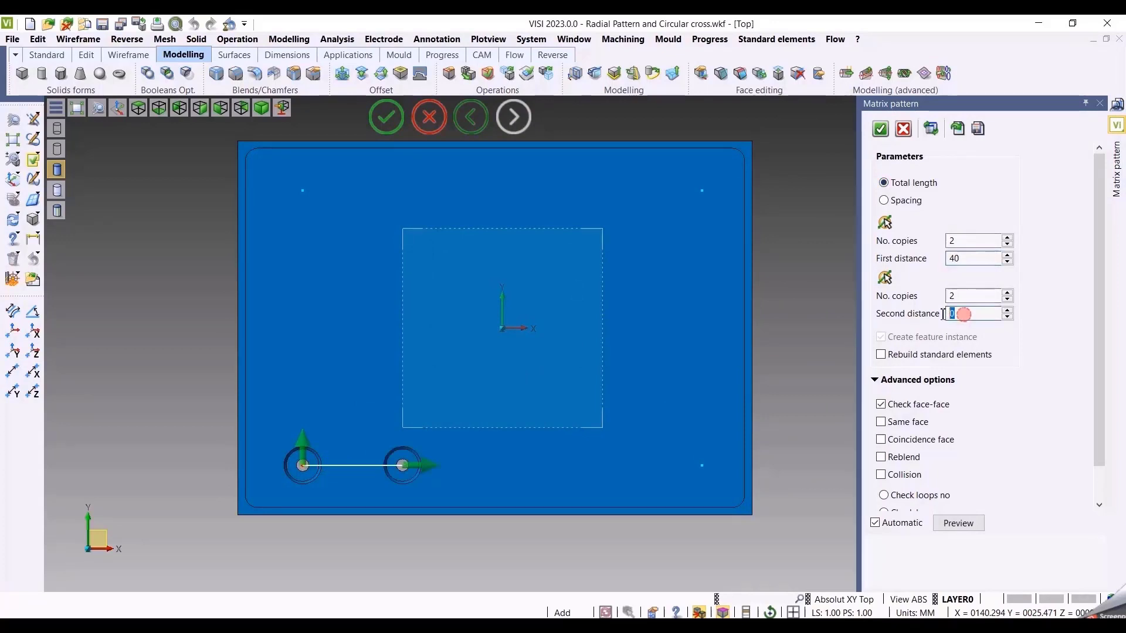
pyautogui.doubleClick(961, 314)
pyautogui.write('40')
# Switch the matrix pattern to Spacing and set the number of copies to 3 in both directions
pyautogui.click(896, 201)
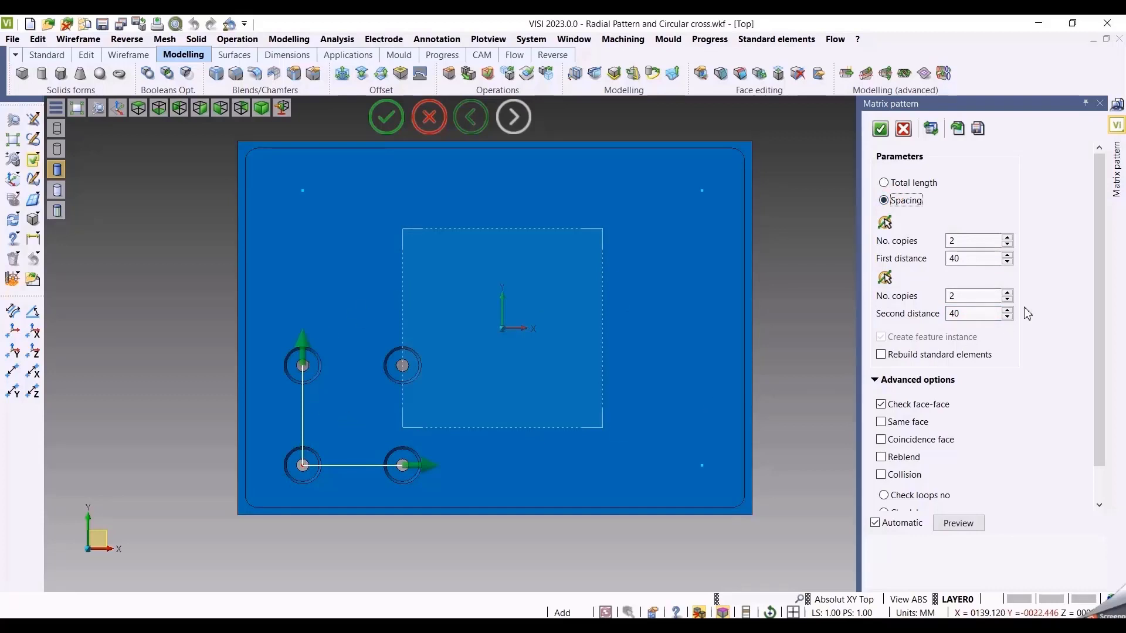
pyautogui.click(1007, 237)
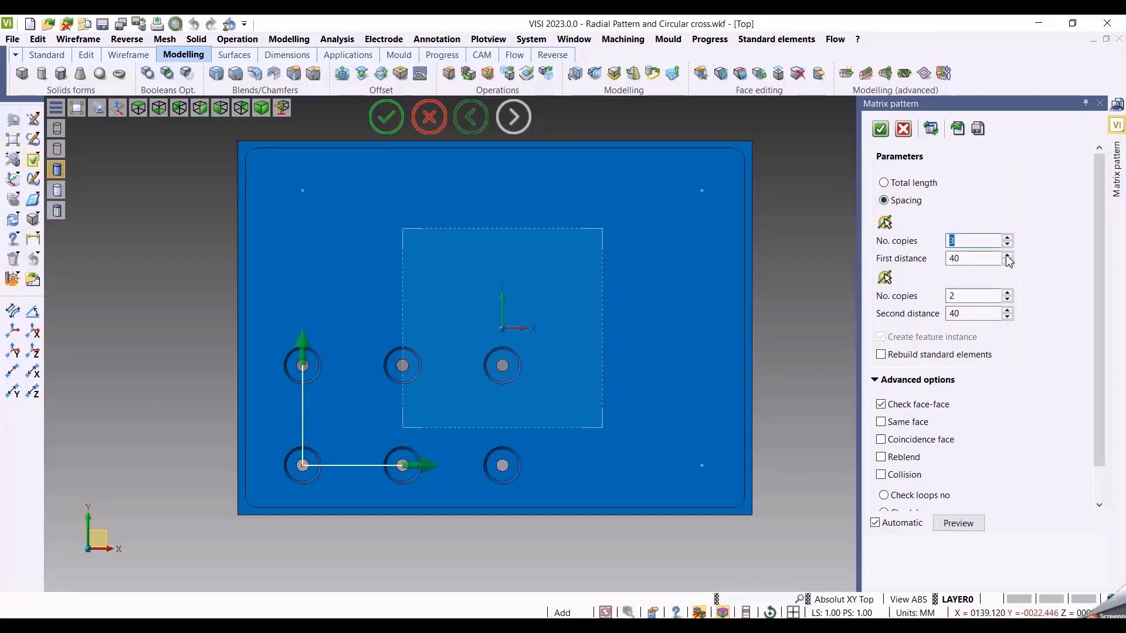
pyautogui.click(1007, 292)
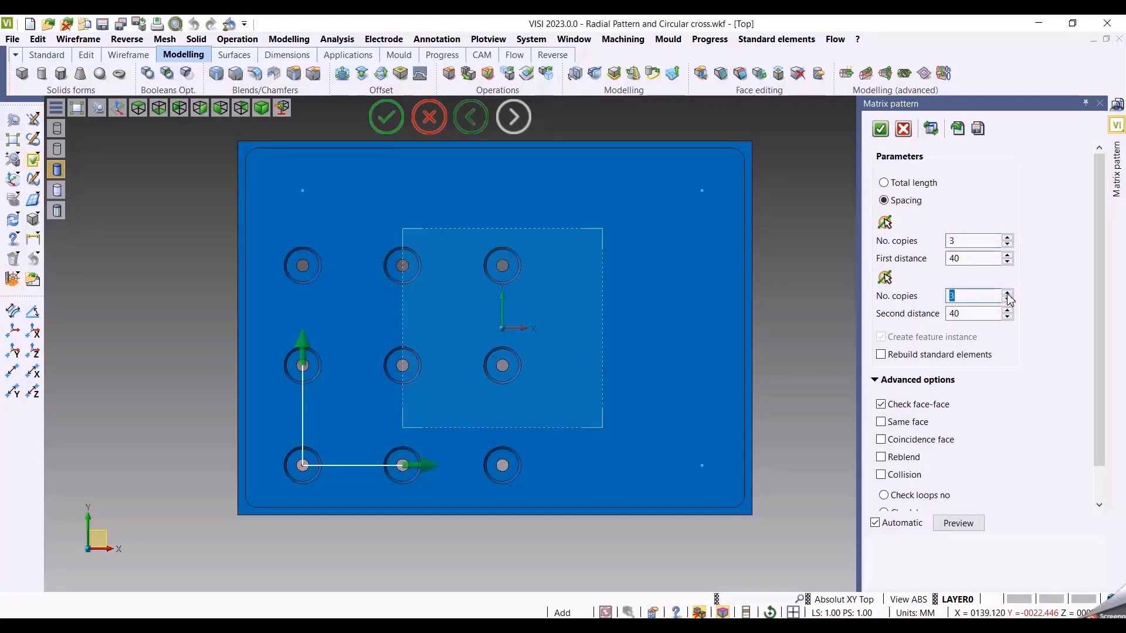
# Compare the Total length and Spacing modes of the matrix pattern, and leave it on Total length
pyautogui.click(897, 183)
pyautogui.click(900, 202)
pyautogui.click(898, 185)
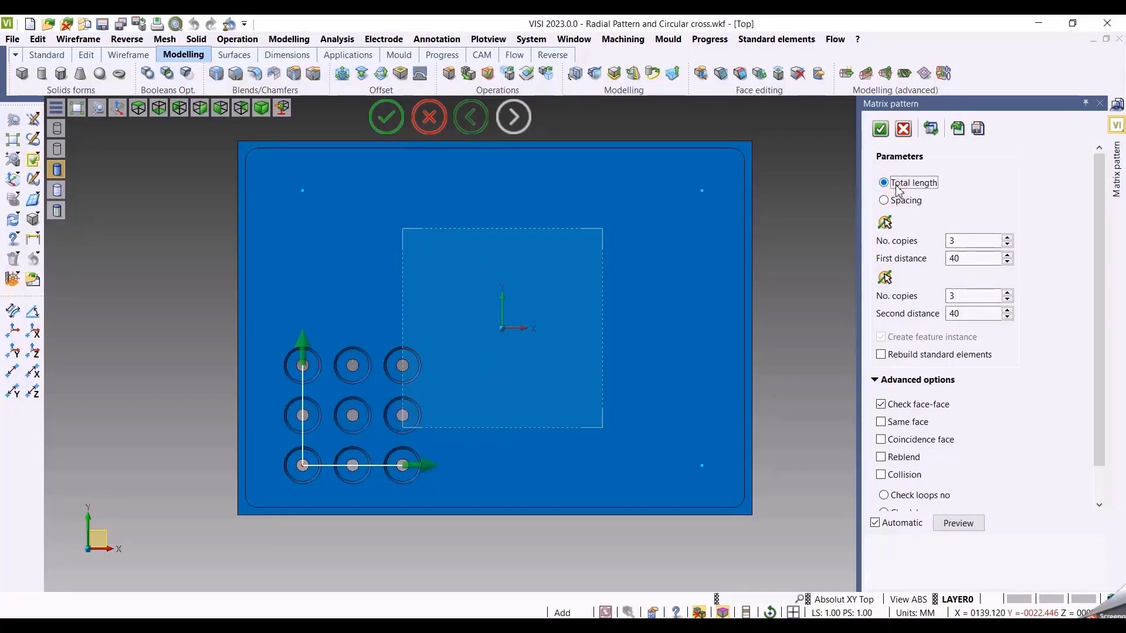
# Extend the pattern graphically to the marked points on the plate, giving a second distance of 110 mm and a first distance of 160 mm
pyautogui.scroll(1, 414, 284)
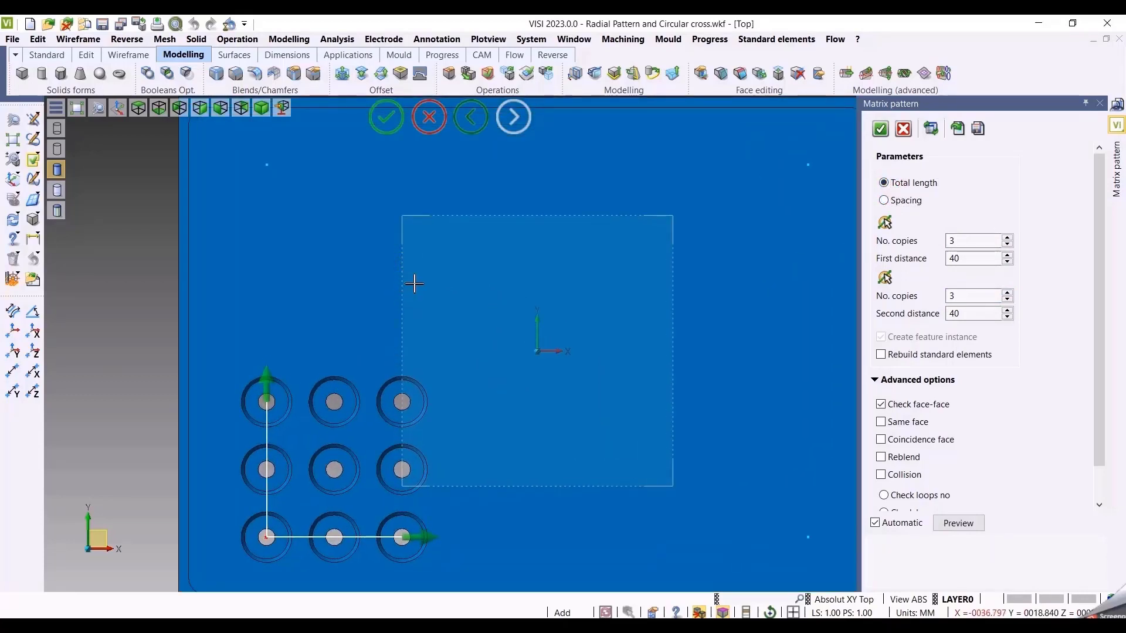
pyautogui.click(266, 383)
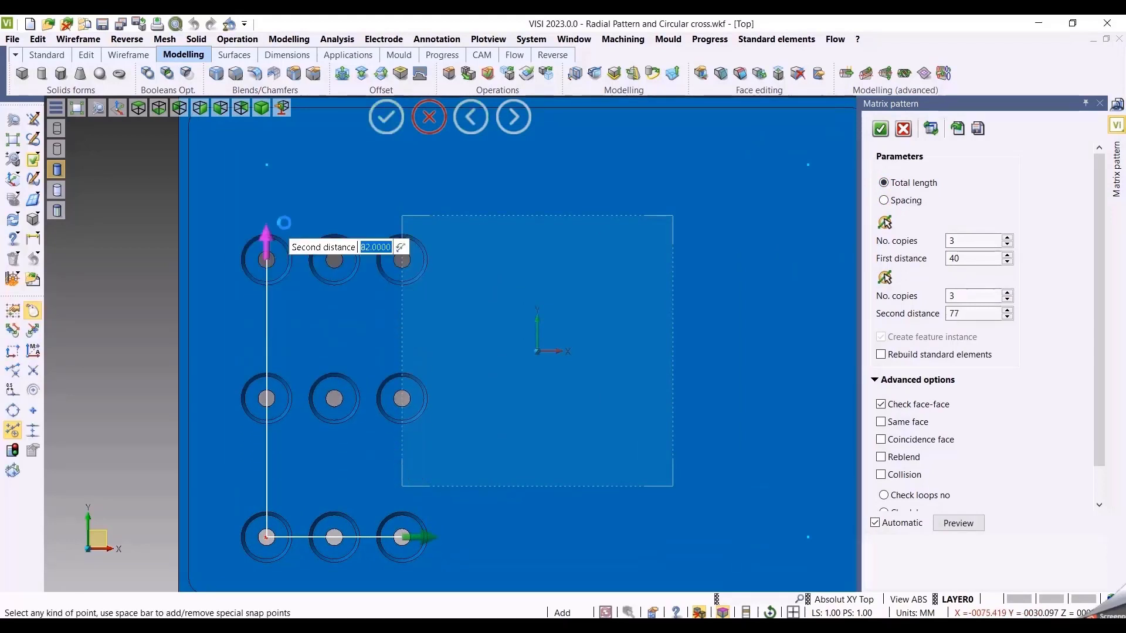
pyautogui.click(280, 133)
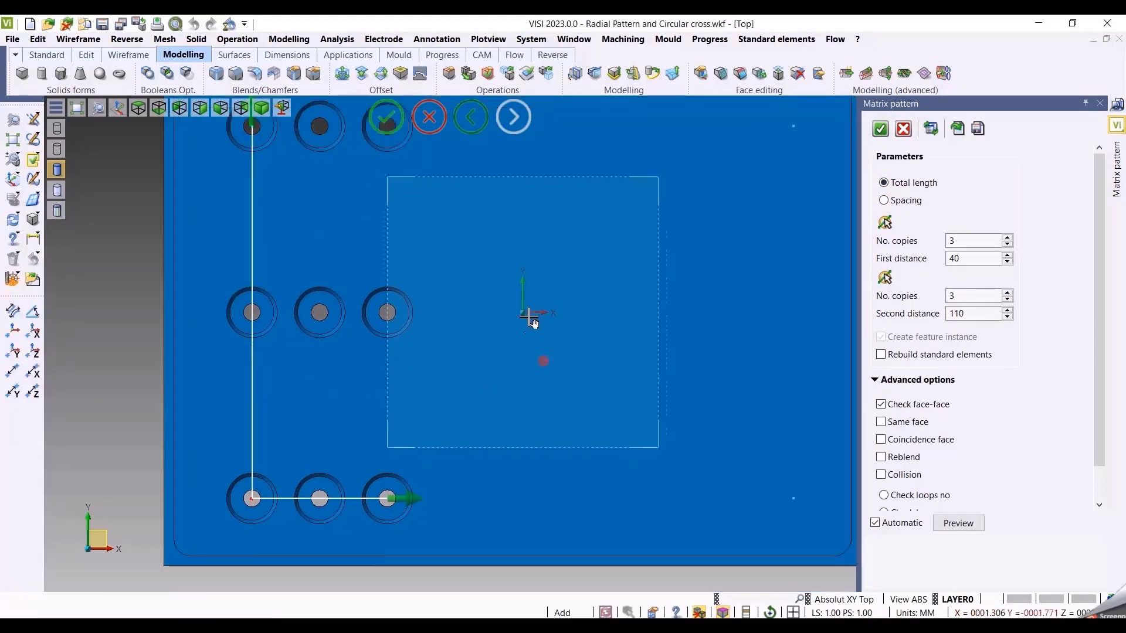
pyautogui.click(410, 498)
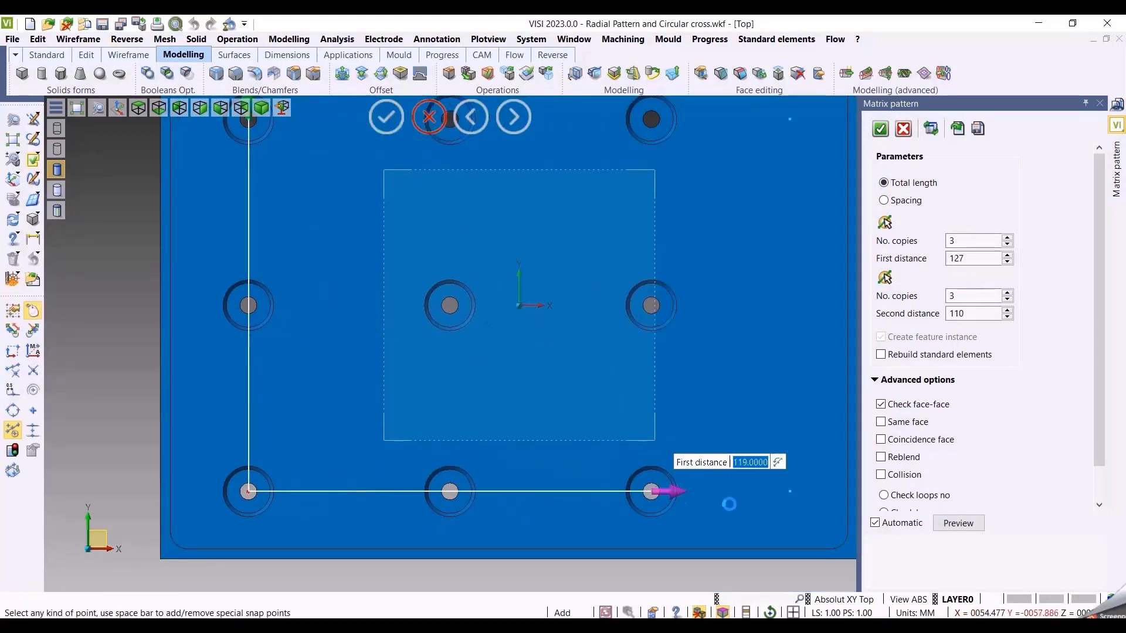
pyautogui.click(788, 492)
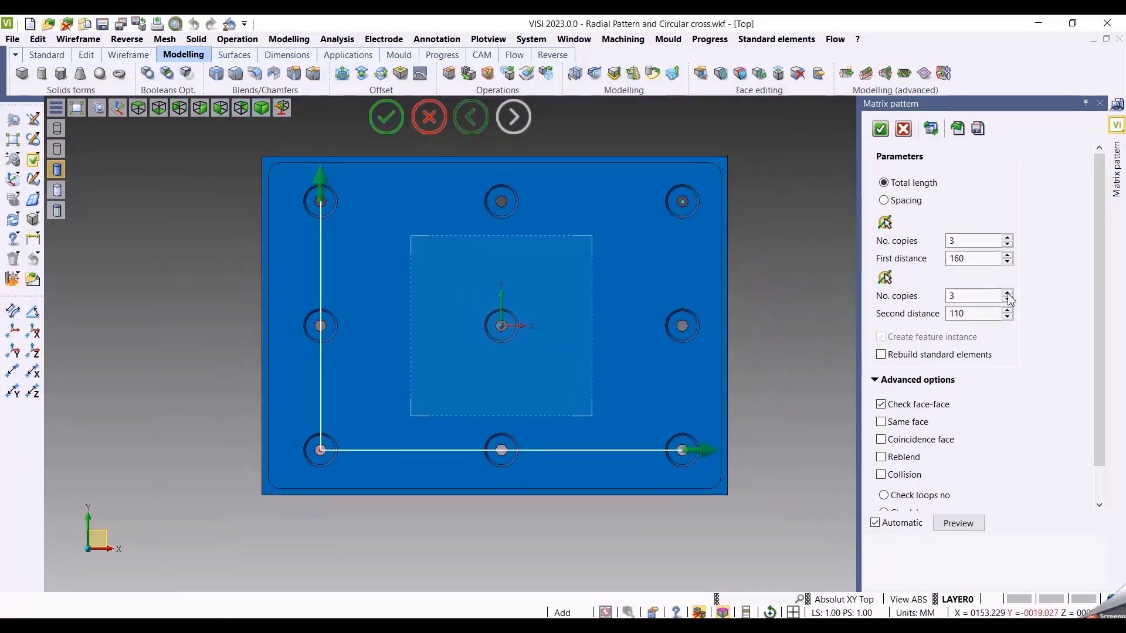
# Set the number of copies to 5 in the first direction and 4 in the second direction
pyautogui.click(1008, 237)
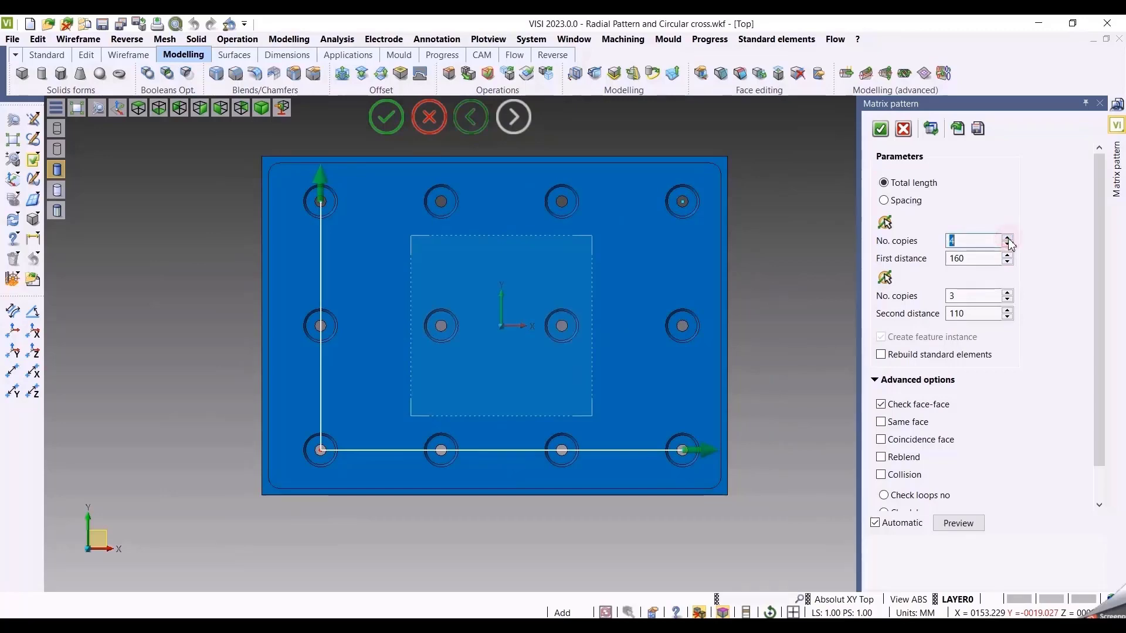
pyautogui.click(1007, 237)
pyautogui.click(1007, 293)
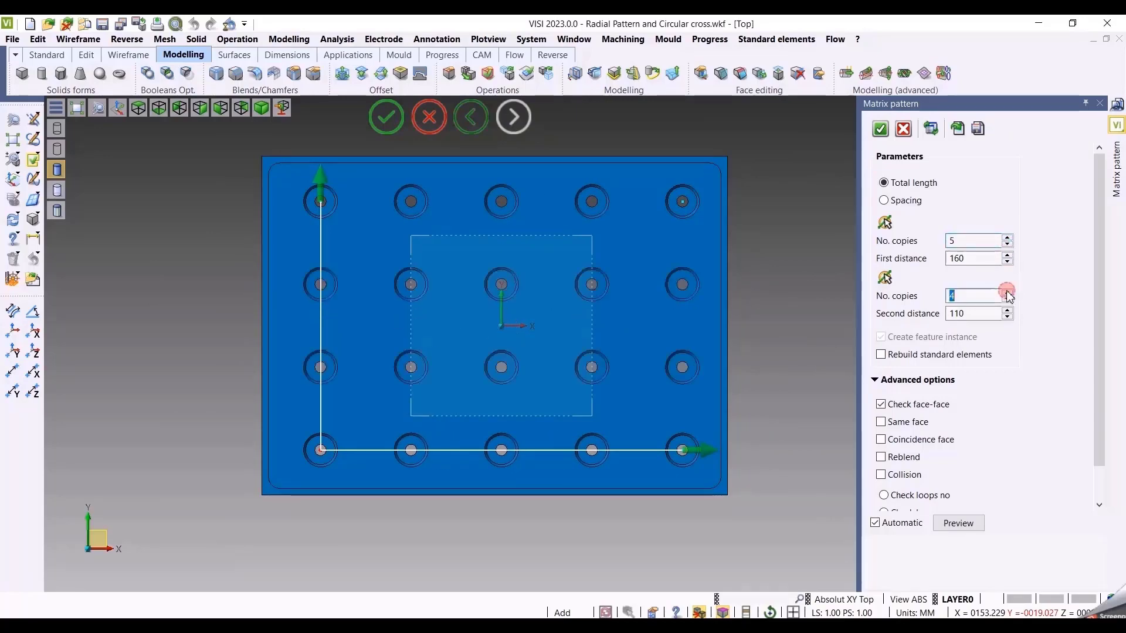
# Accept the matrix pattern of holes with 5 copies in the first direction and 4 in the second
pyautogui.click(1007, 292)
pyautogui.rightClick(780, 299)
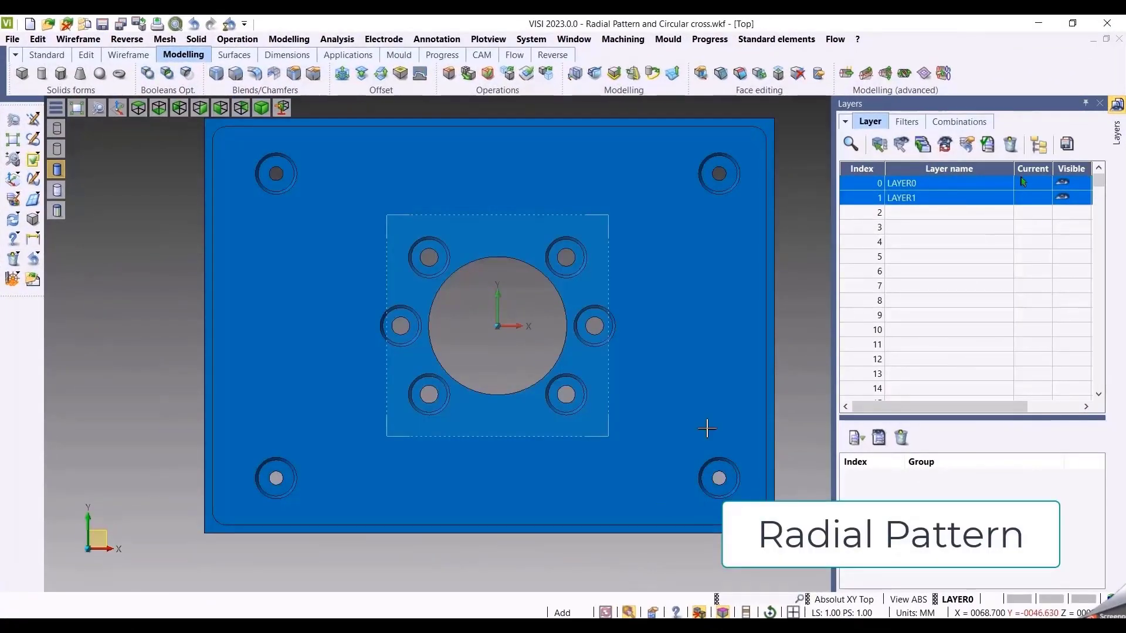
# Start a radial pattern of the six counterbored holes around the central bore, using the bore's centre as the pattern centre
pyautogui.scroll(4, 624, 364)
pyautogui.scroll(-1, 608, 365)
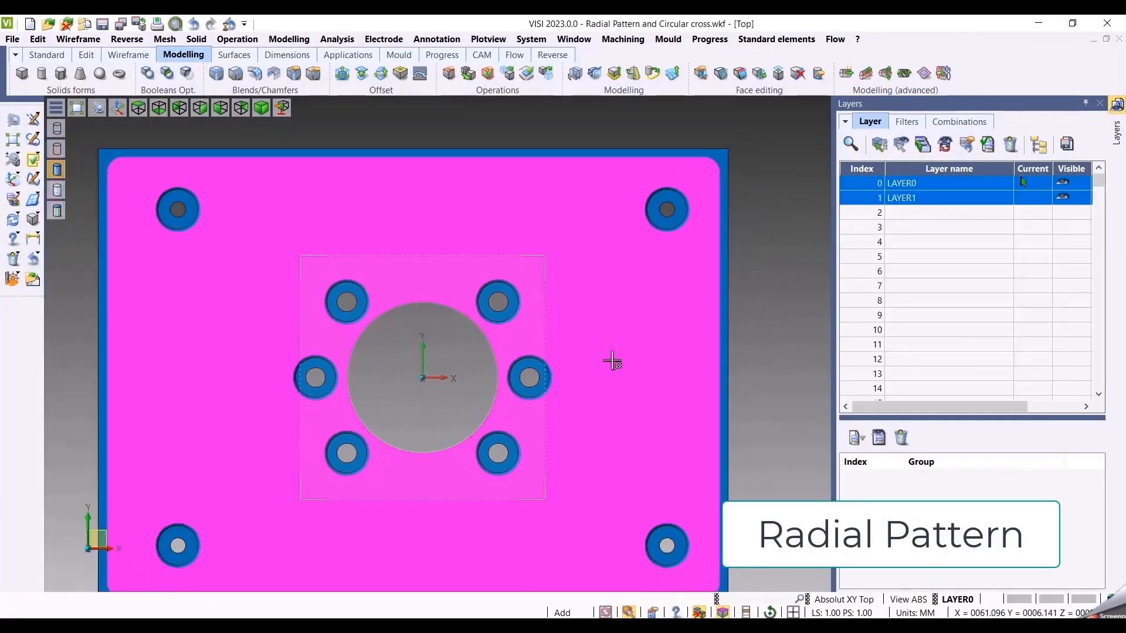
pyautogui.click(288, 41)
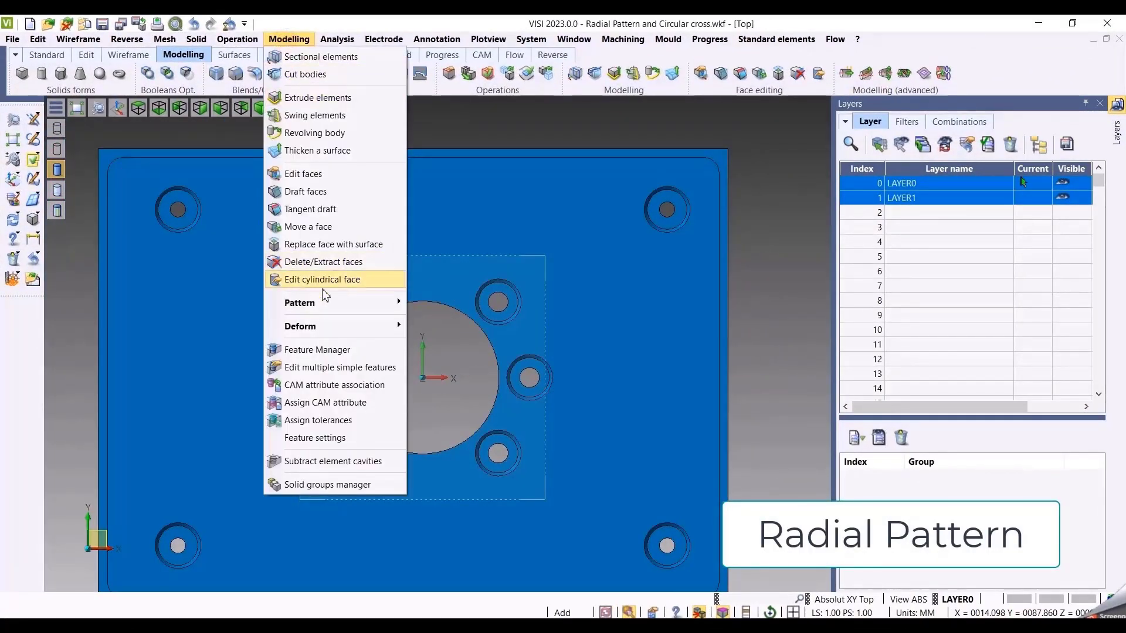
pyautogui.moveTo(322, 305)
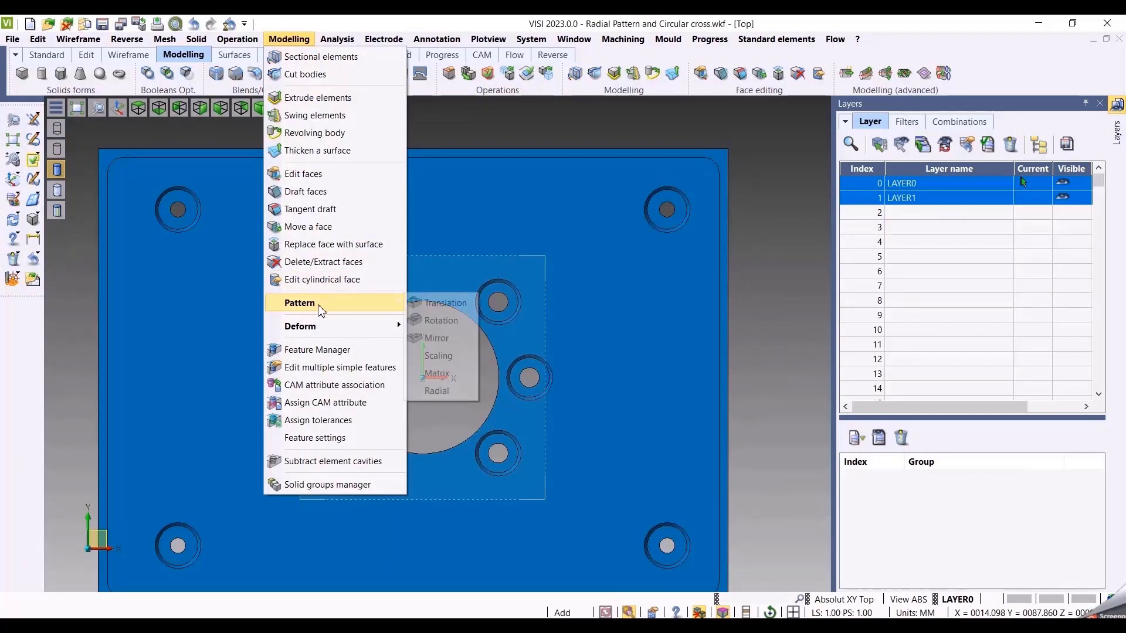
pyautogui.click(434, 391)
pyautogui.moveTo(271, 252); pyautogui.dragTo(425, 503)
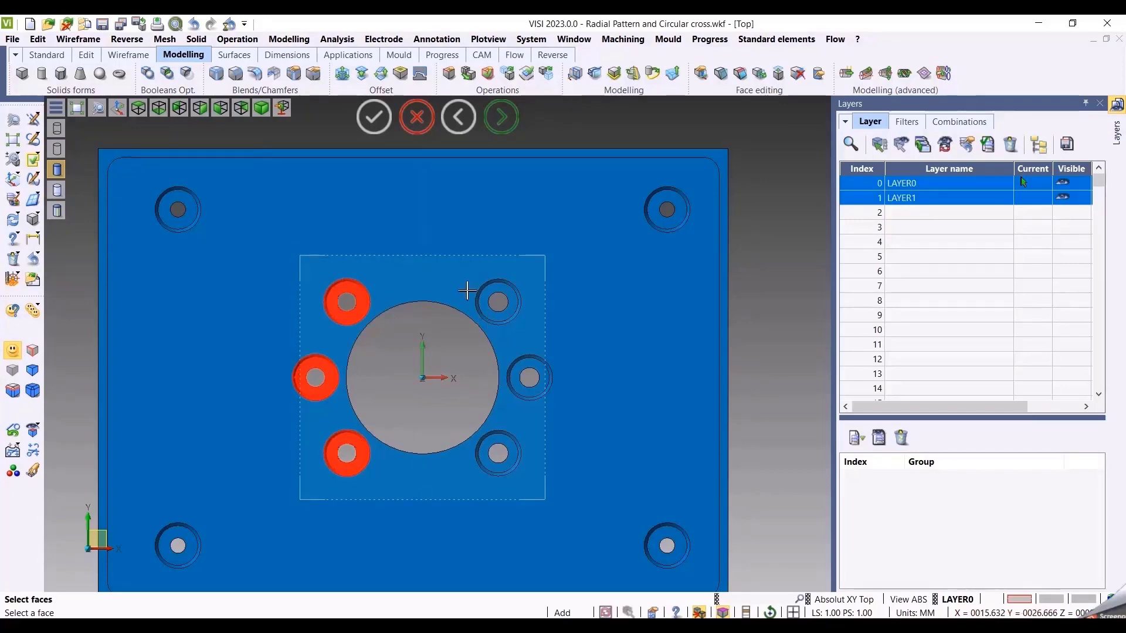
pyautogui.moveTo(456, 262); pyautogui.dragTo(589, 510)
pyautogui.press('Return')
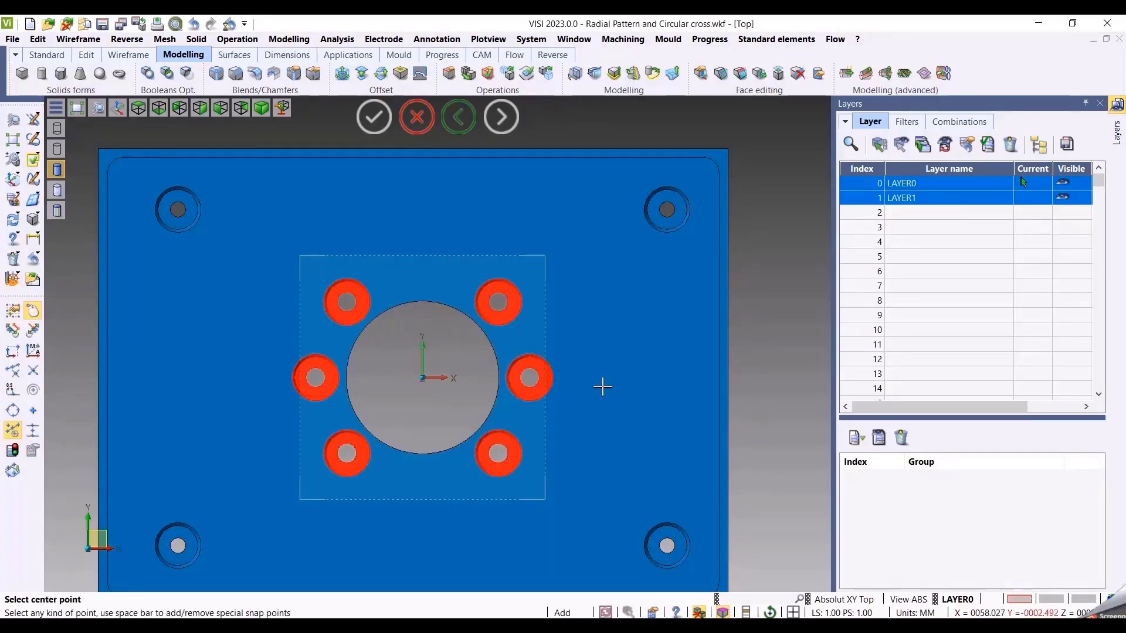
pyautogui.click(423, 377)
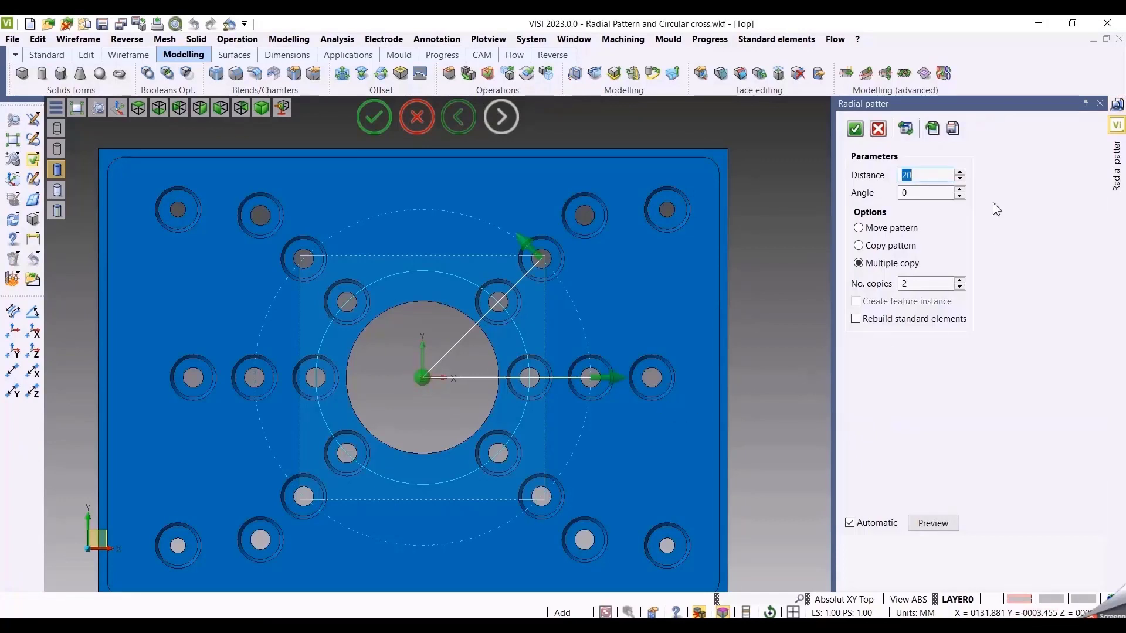
# Switch the radial pattern to Move pattern and set the distance to 10 mm
pyautogui.click(873, 230)
pyautogui.click(914, 174)
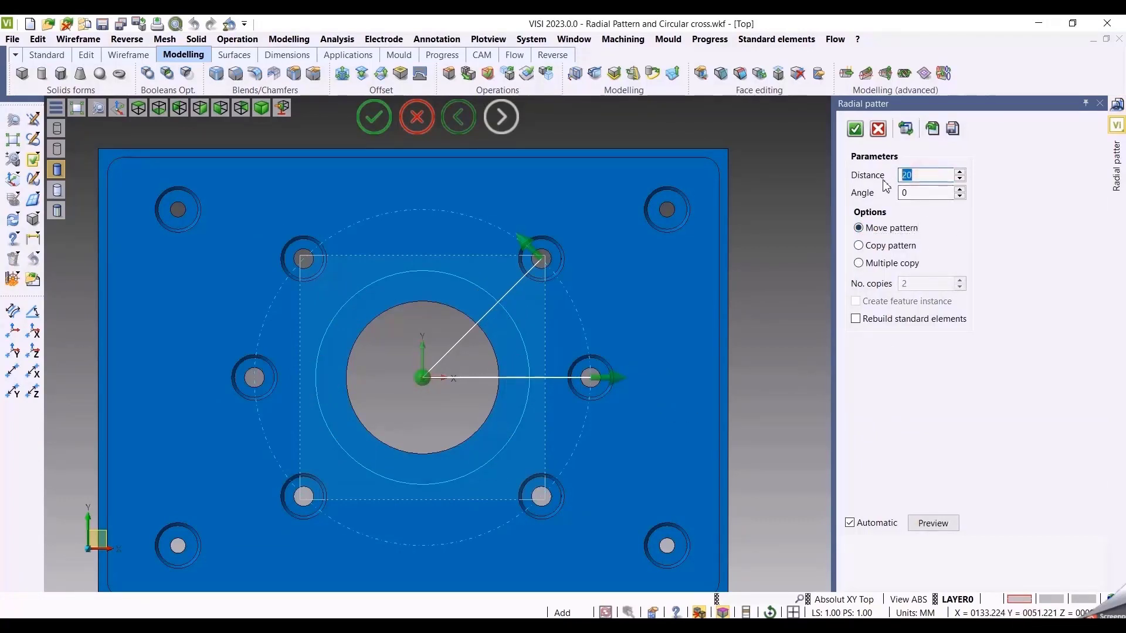
pyautogui.press('Tab')
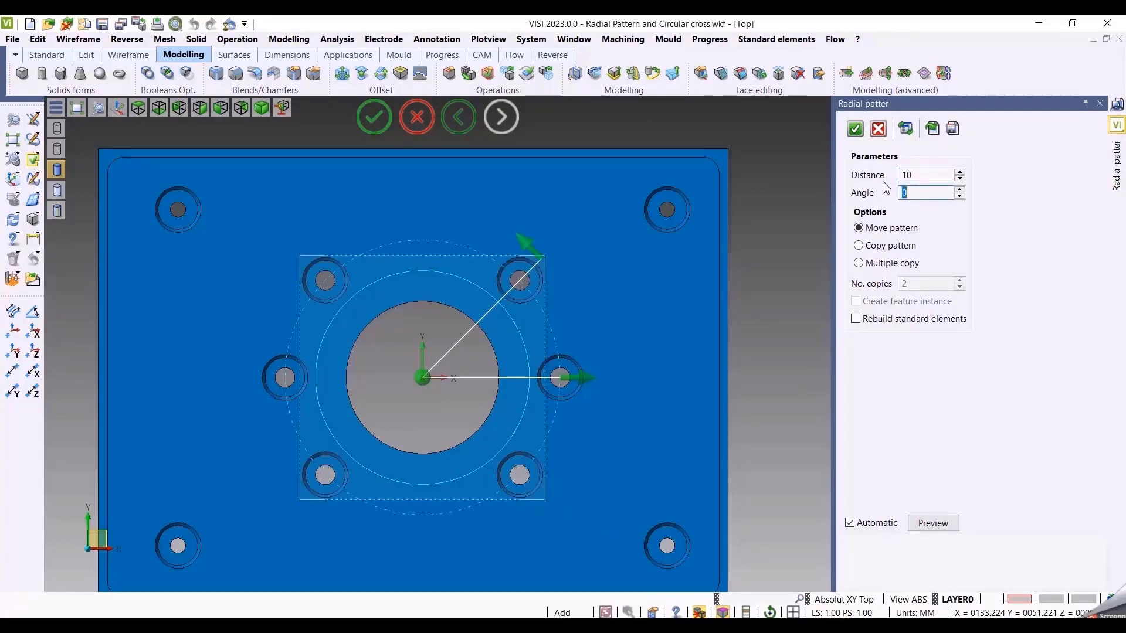
# Switch the radial pattern to Copy pattern and set the distance to 20 mm
pyautogui.click(888, 246)
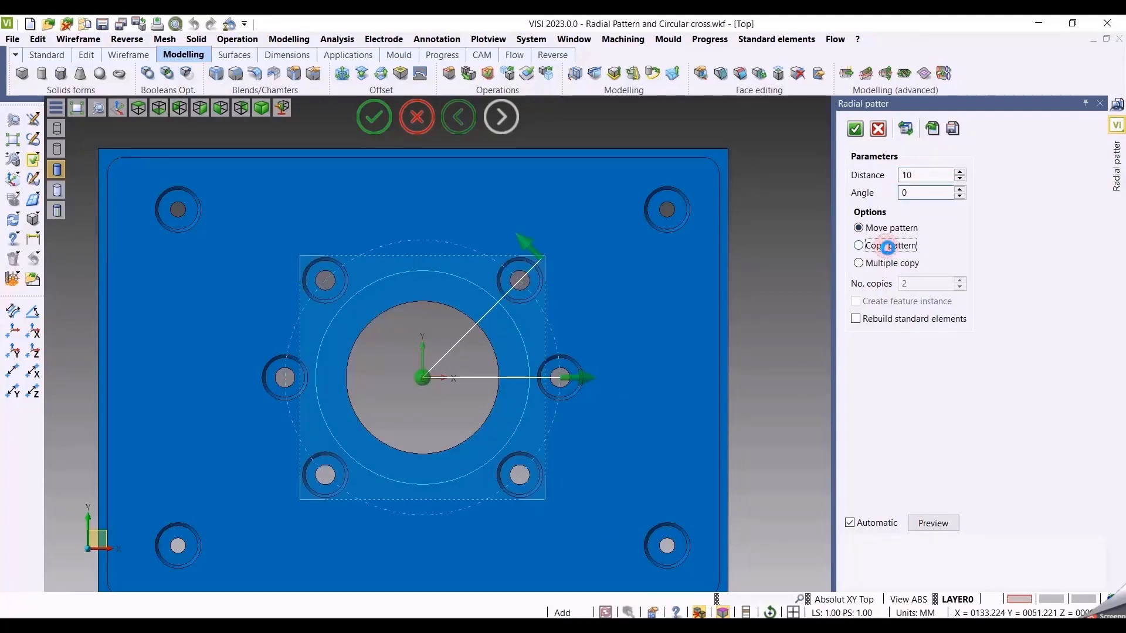
pyautogui.doubleClick(931, 176)
pyautogui.write('2')
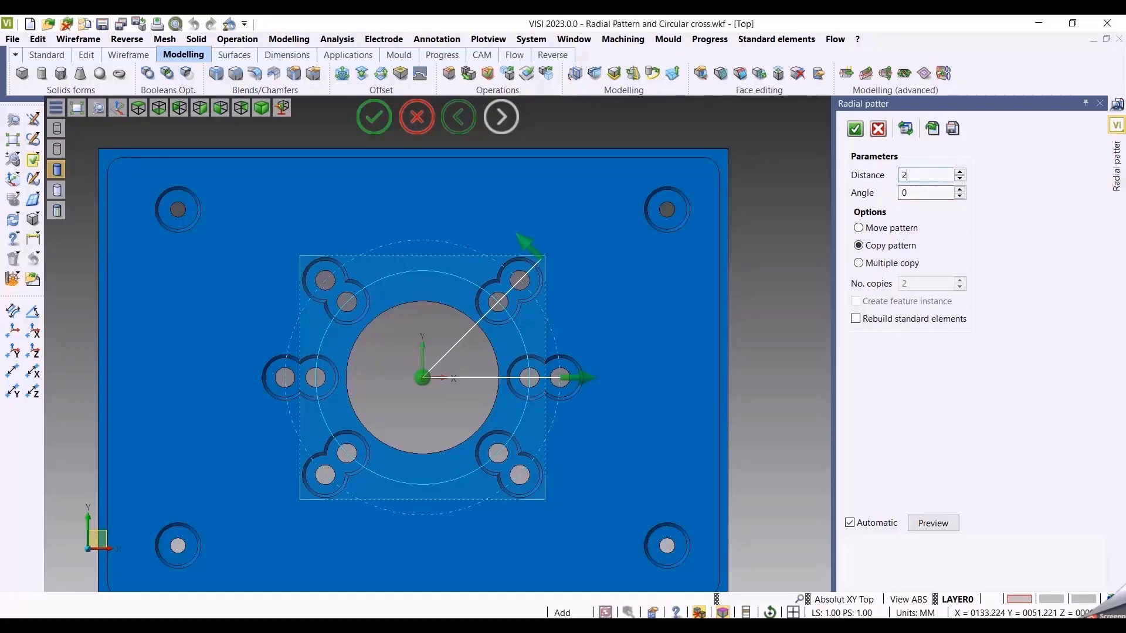
pyautogui.press('Tab')
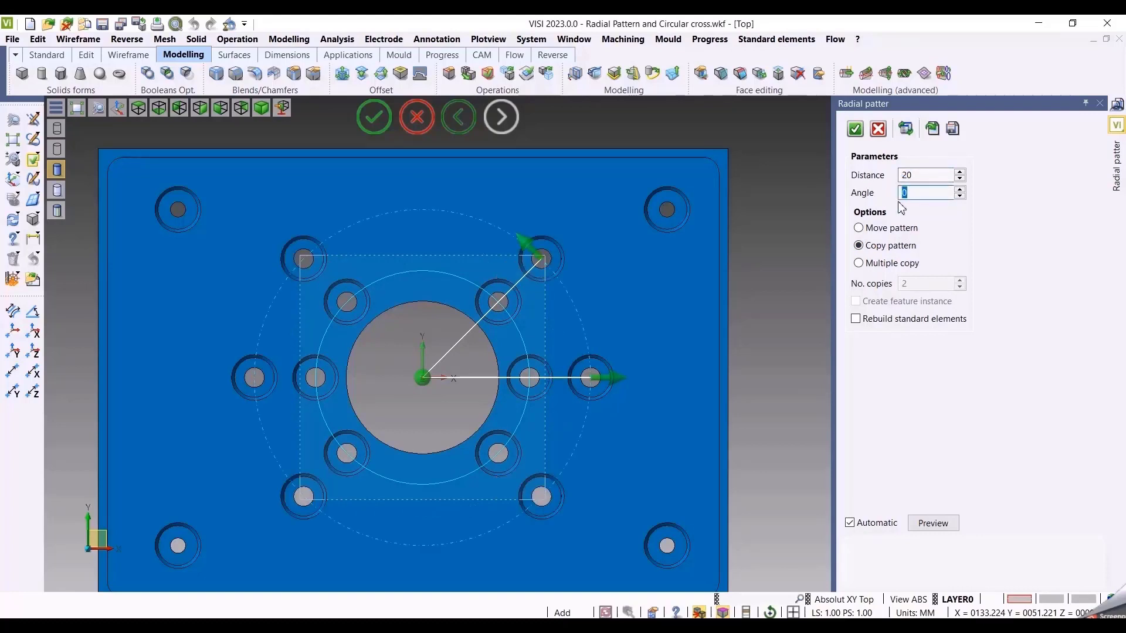
# Switch the radial pattern to Multiple copy with 2 copies and raise the angle to 7 to twist the rows of holes
pyautogui.click(882, 263)
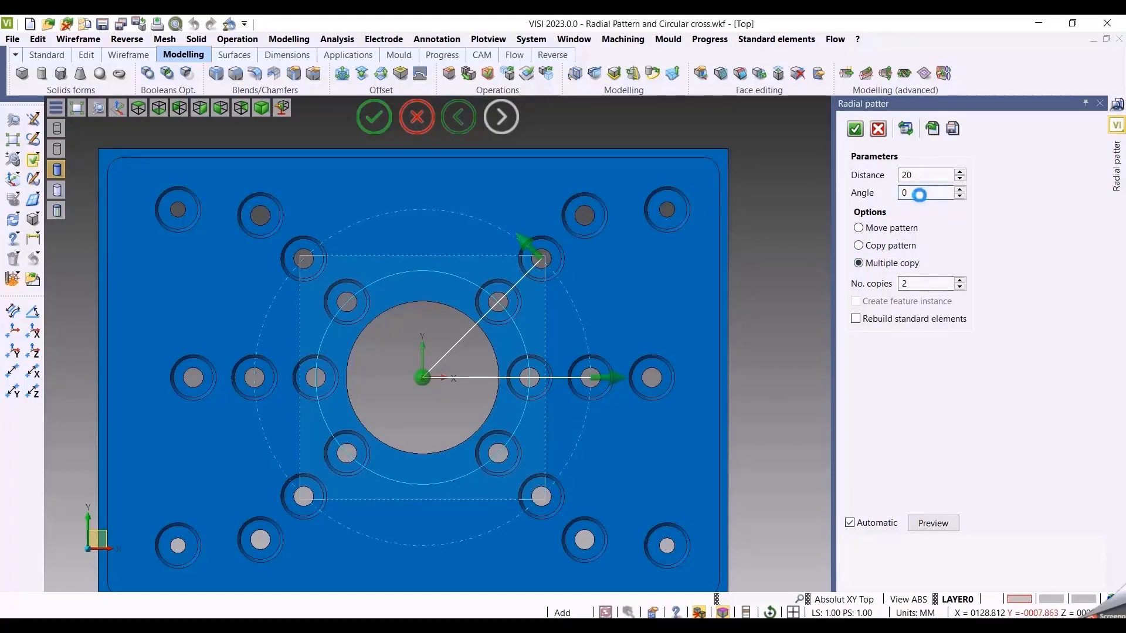
pyautogui.doubleClick(919, 194)
pyautogui.write('3')
pyautogui.press('BackSpace')
pyautogui.write('8')
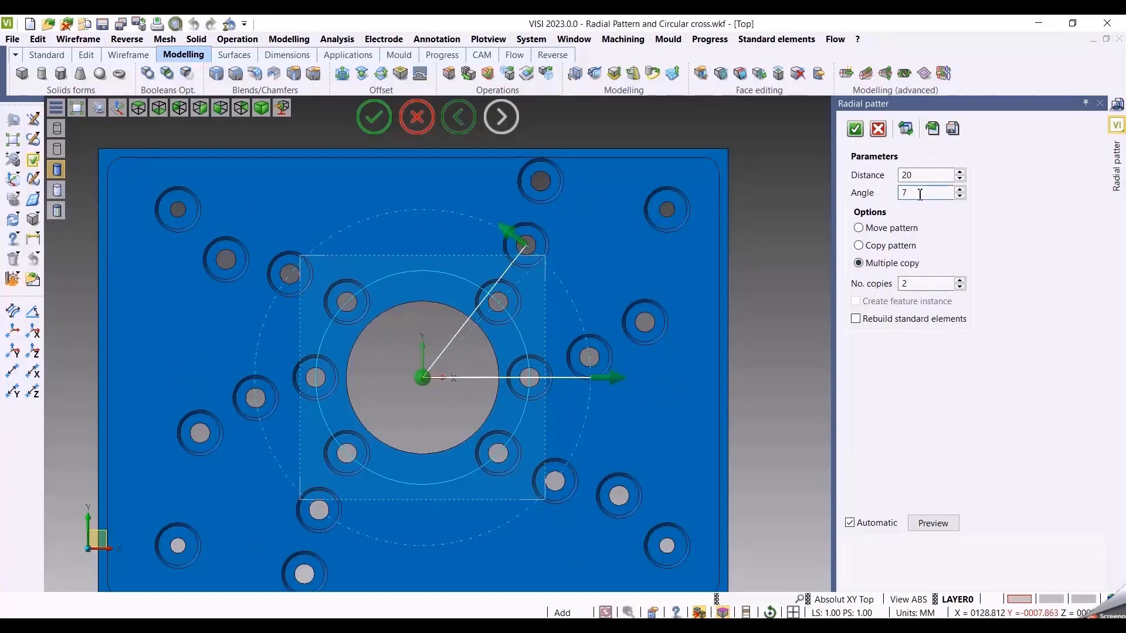
pyautogui.scroll(5, 919, 195)
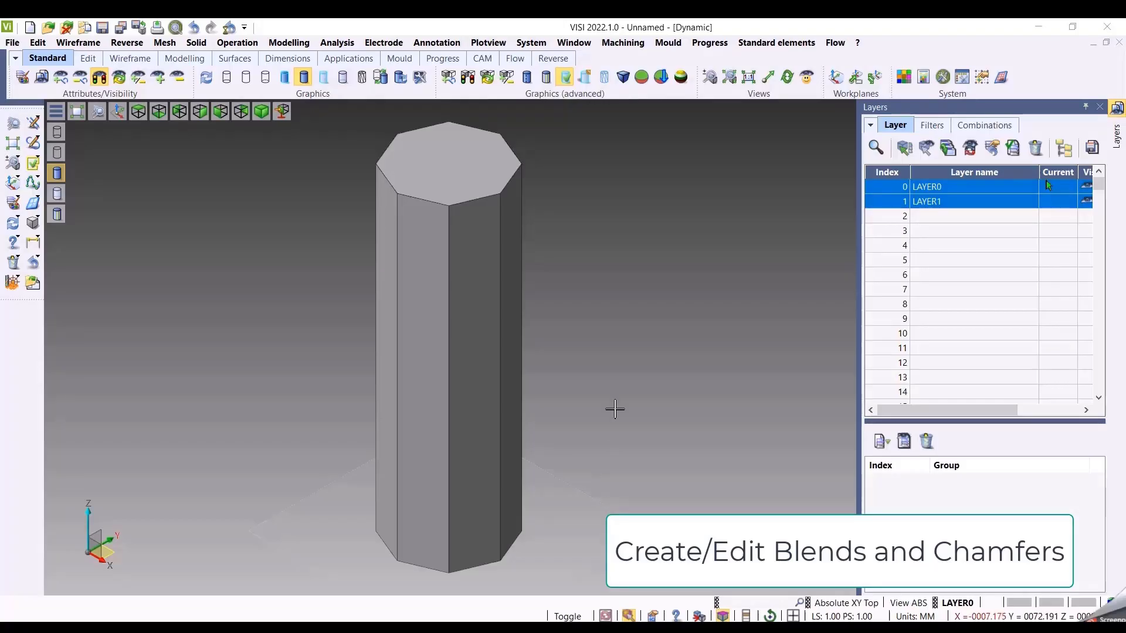
# Start a constant radius blend of 5 mm on the vertical edges of the octagonal column
pyautogui.rightClick(614, 322)
pyautogui.click(636, 331)
pyautogui.moveTo(635, 333); pyautogui.dragTo(282, 340)
pyautogui.rightClick(281, 342)
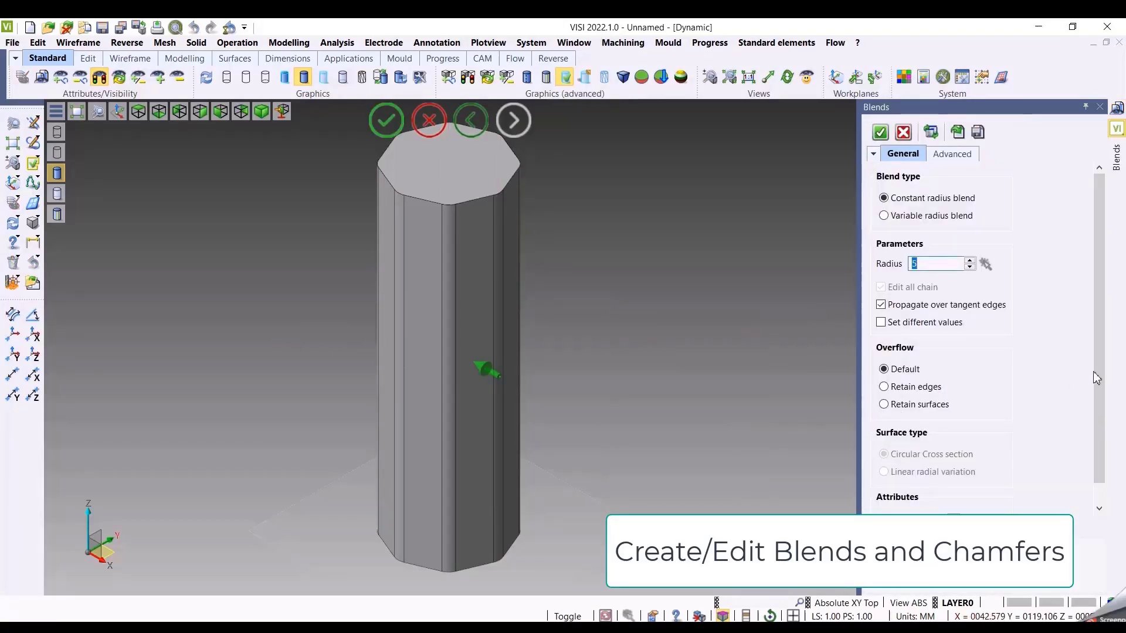
# Enable blend limits by points in the advanced blend options and pick a limit point on one vertical edge of the column
pyautogui.scroll(-1, 1098, 349)
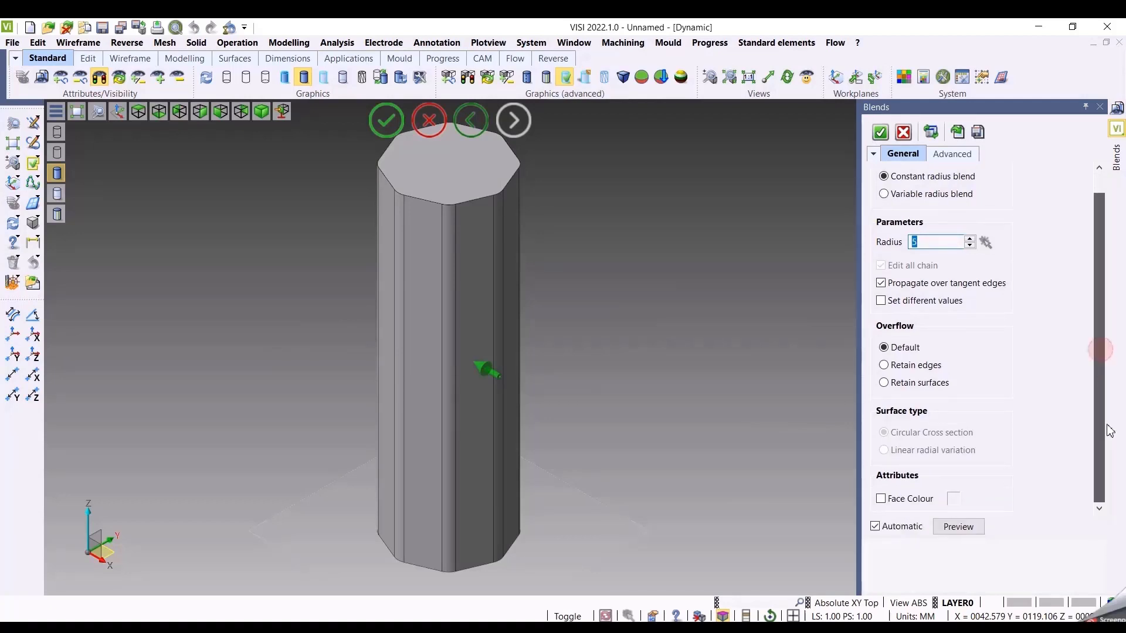
pyautogui.click(951, 155)
pyautogui.scroll(-5, 1035, 428)
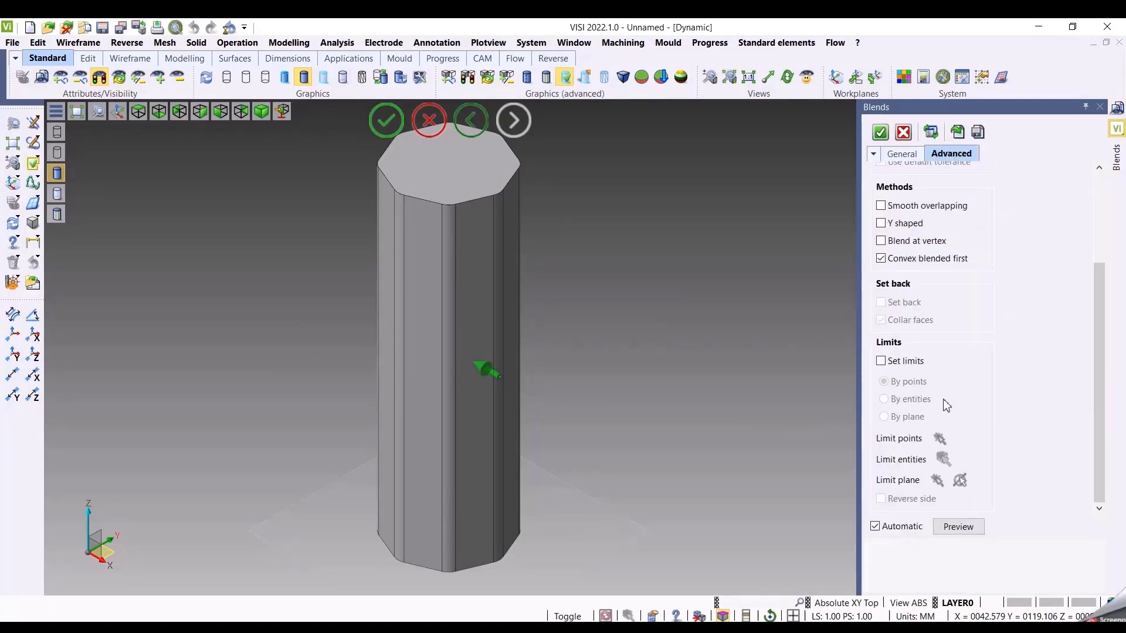
pyautogui.click(881, 361)
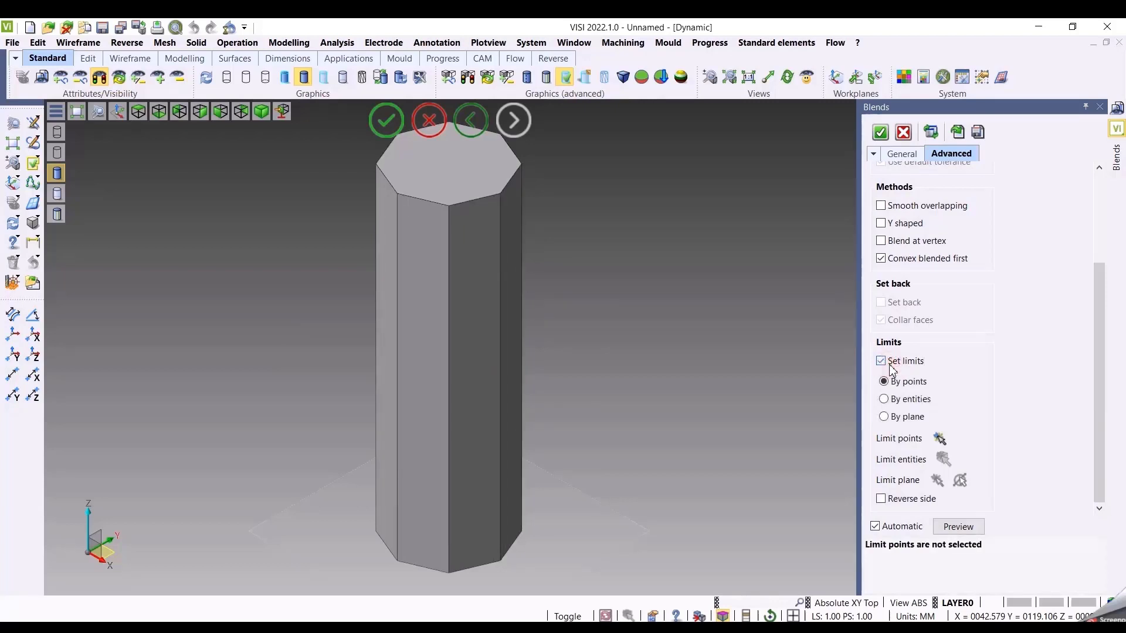
pyautogui.click(939, 438)
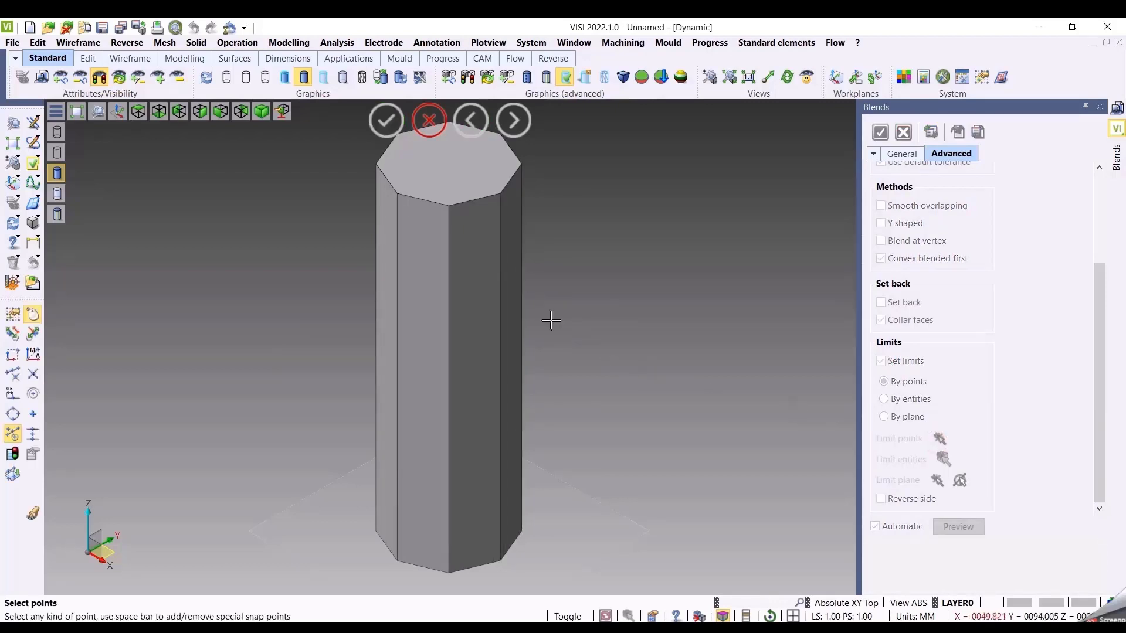
pyautogui.click(502, 315)
pyautogui.scroll(4, 553, 422)
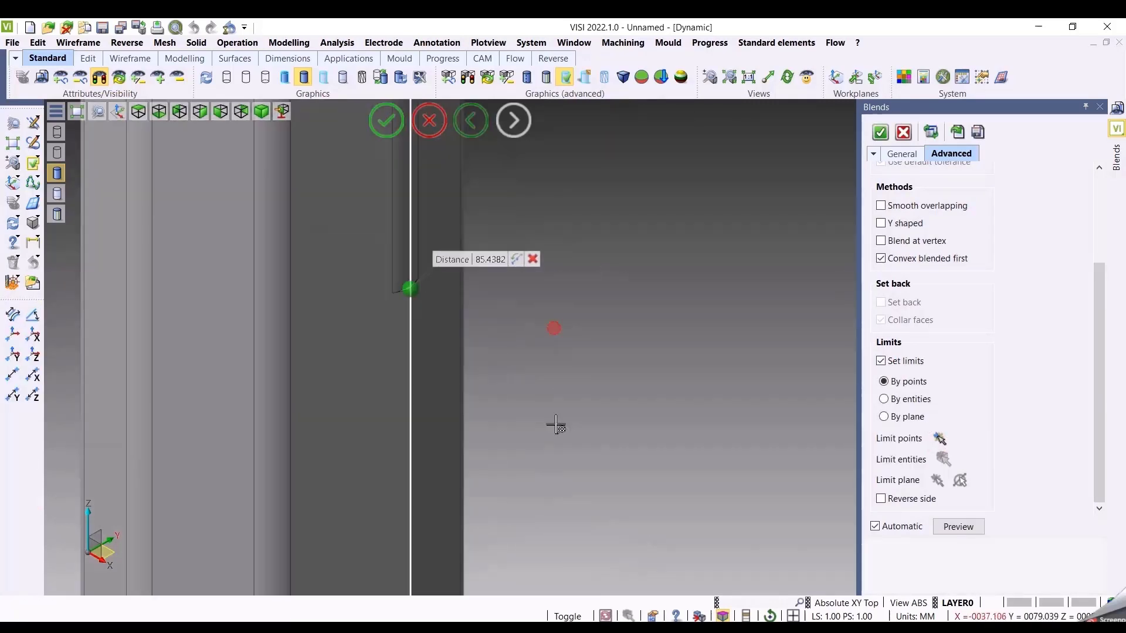
# Move the limit point along the vertical edge to a distance of 82 mm
pyautogui.scroll(-4, 553, 427)
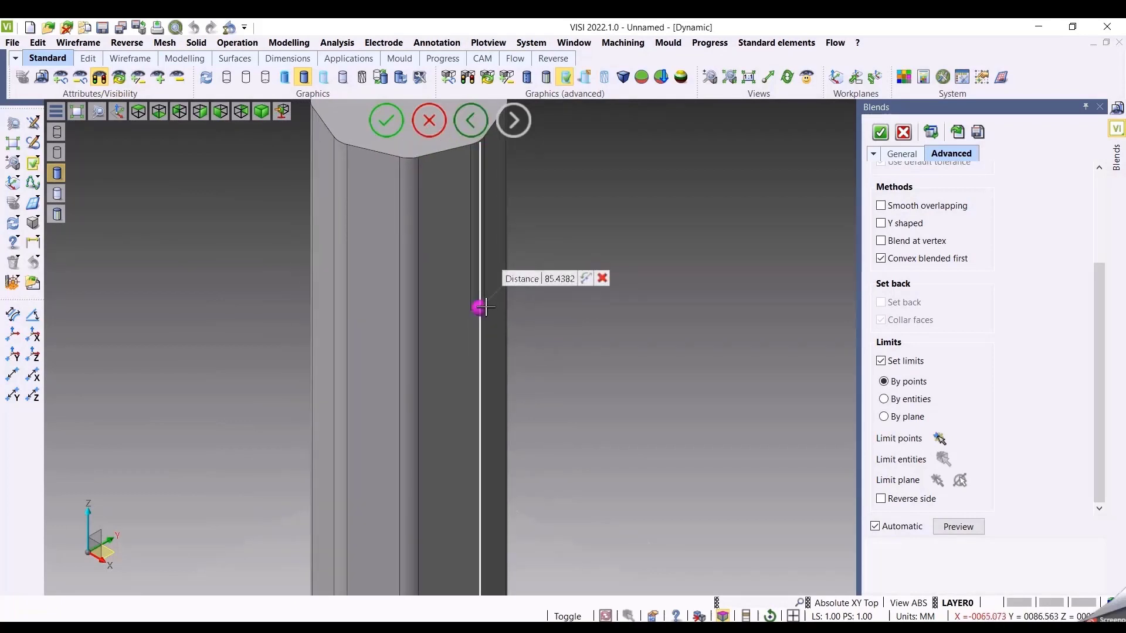
pyautogui.moveTo(480, 307)
pyautogui.mouseDown()
pyautogui.moveTo(479, 463)
pyautogui.moveTo(480, 321)
pyautogui.mouseUp()
pyautogui.scroll(-4, 640, 418)
pyautogui.scroll(3, 586, 364)
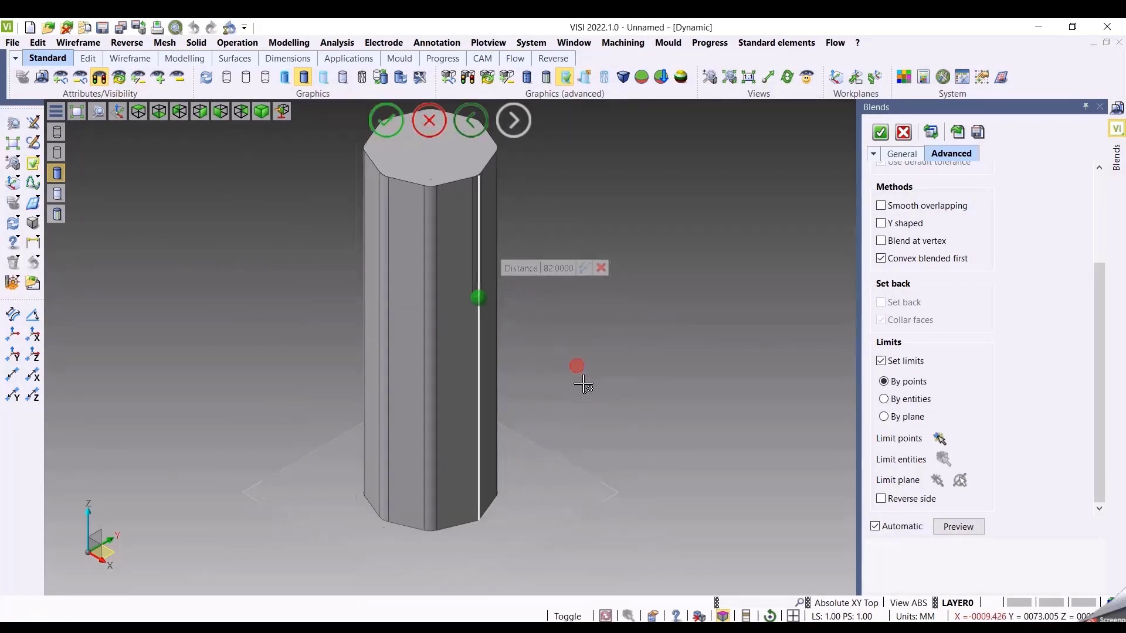
# Change the blend limits to By plane and place the plane origin at the middle of the column's front vertical edge
pyautogui.click(894, 417)
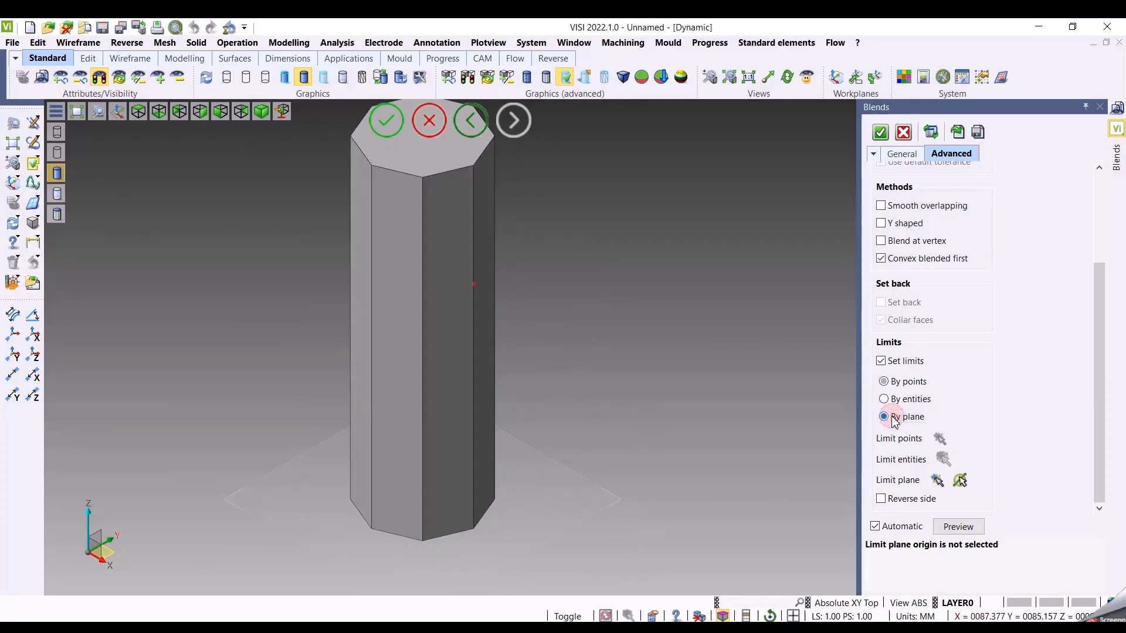
pyautogui.click(937, 481)
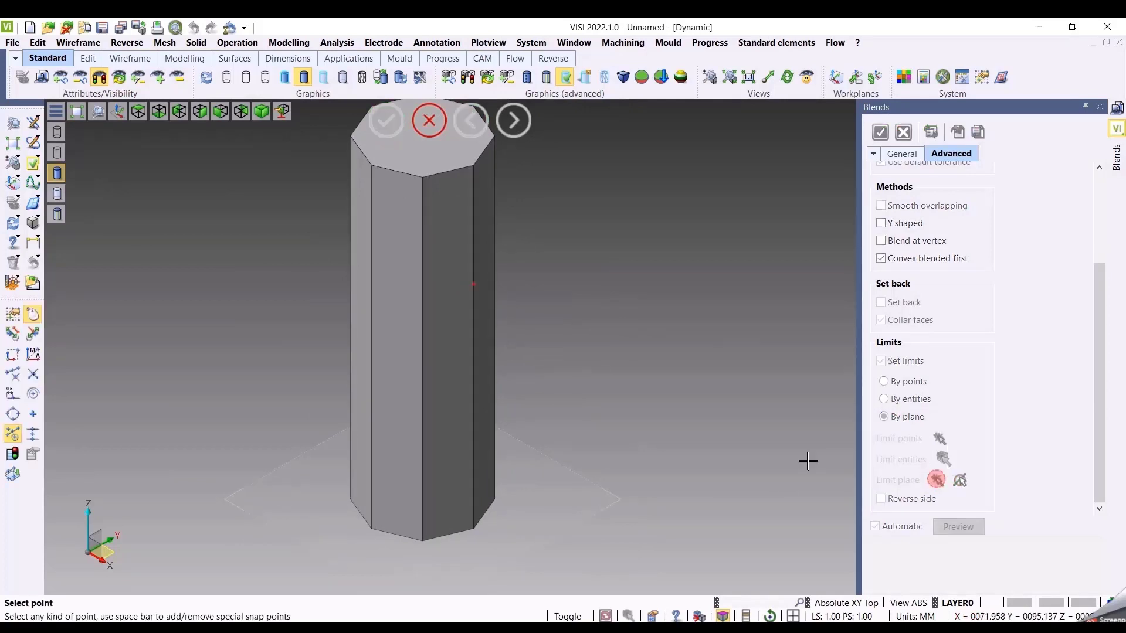
pyautogui.click(422, 358)
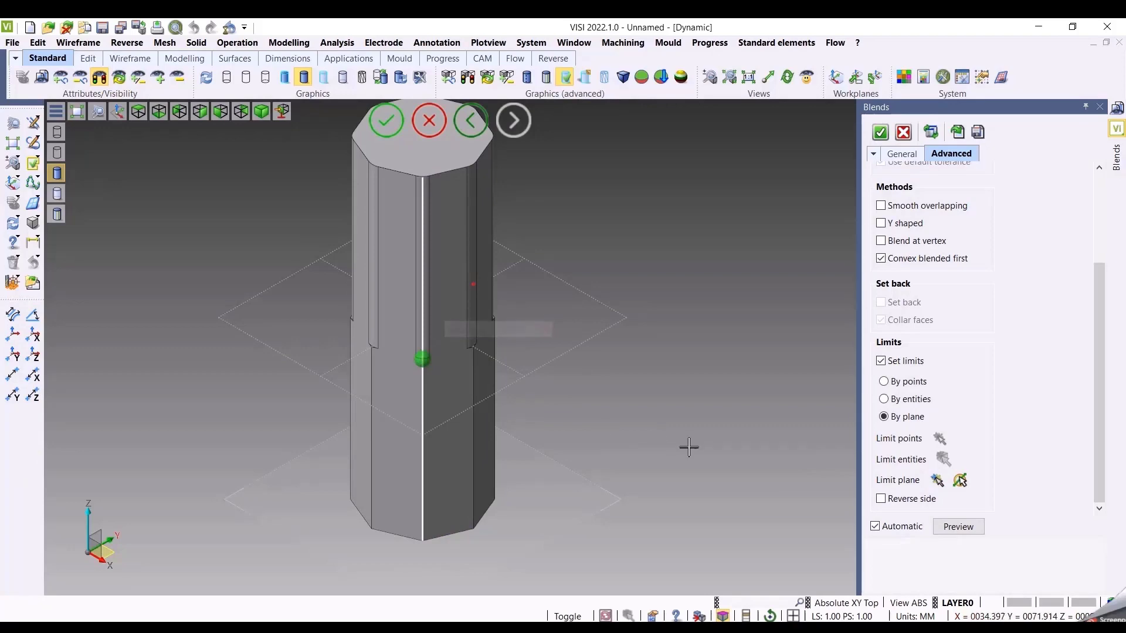
# Slide the limit plane up along the vertical edge to a distance of 73 mm
pyautogui.moveTo(686, 448); pyautogui.dragTo(636, 455, button='middle')
pyautogui.moveTo(399, 349); pyautogui.dragTo(414, 314)
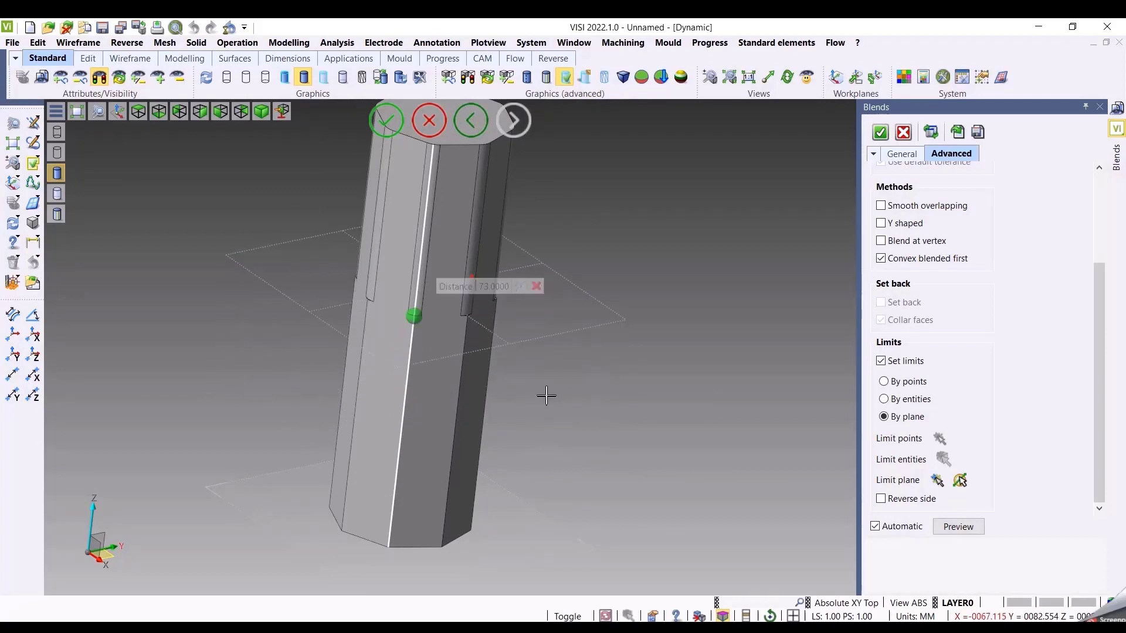
pyautogui.moveTo(547, 396); pyautogui.dragTo(585, 490, button='middle')
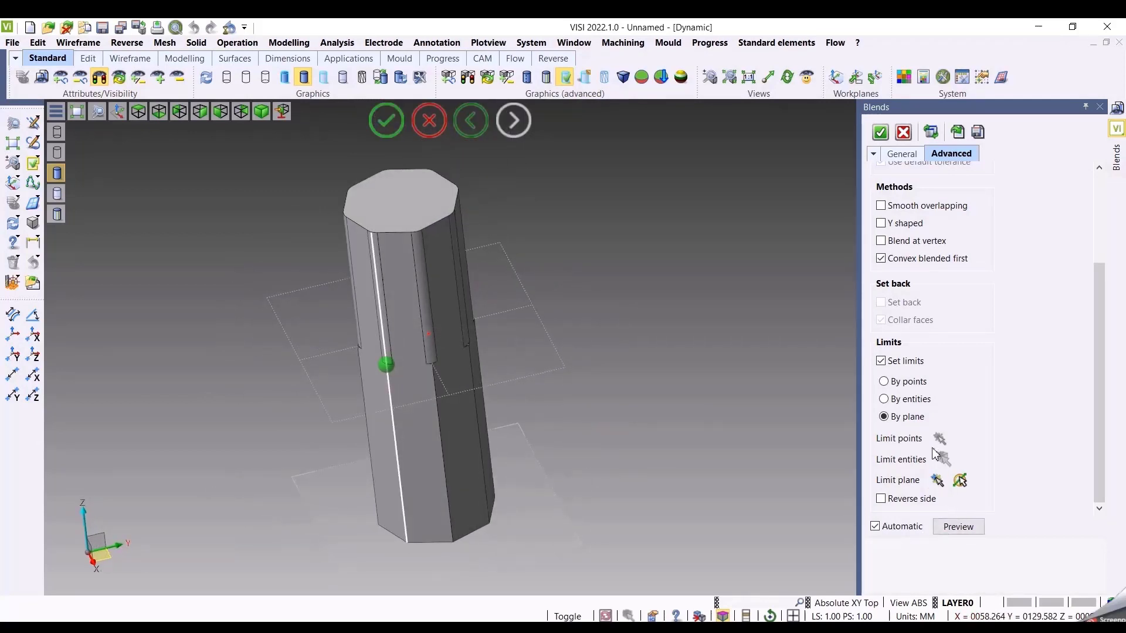
# Change the blend limits to By entities, show the hidden orange surface, select it as the limit entity and hide it again
pyautogui.click(884, 399)
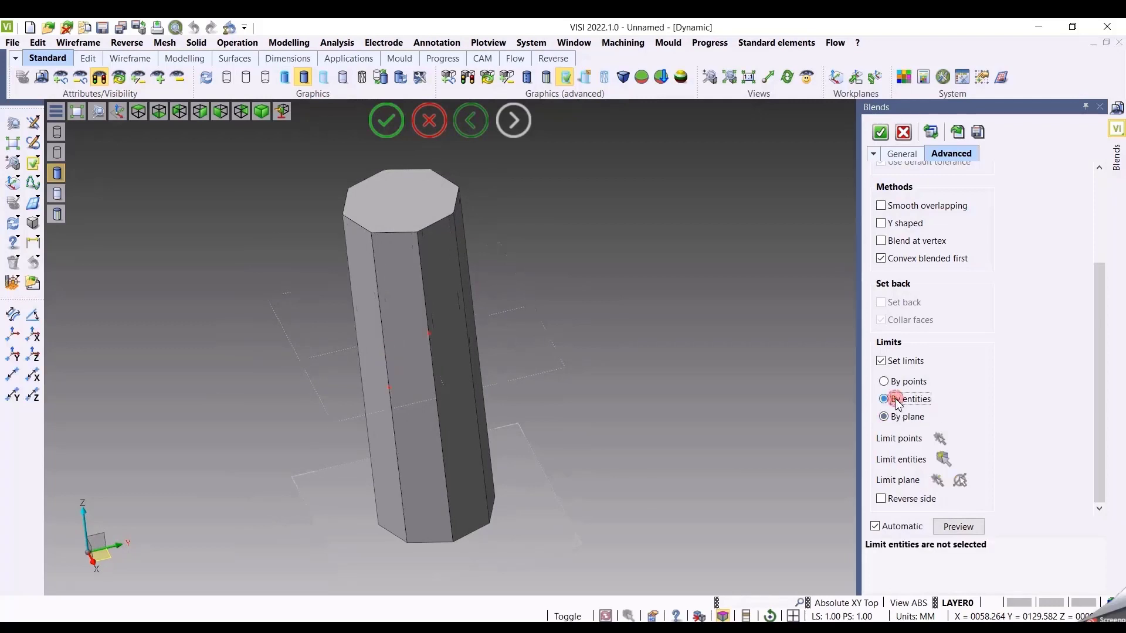
pyautogui.click(100, 79)
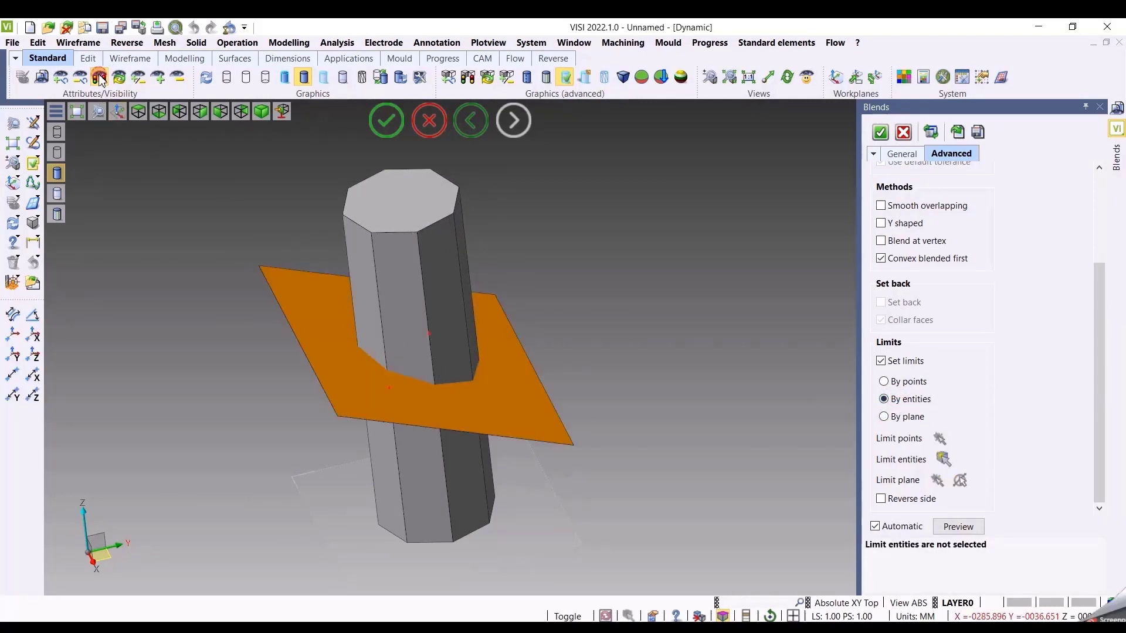
pyautogui.click(945, 460)
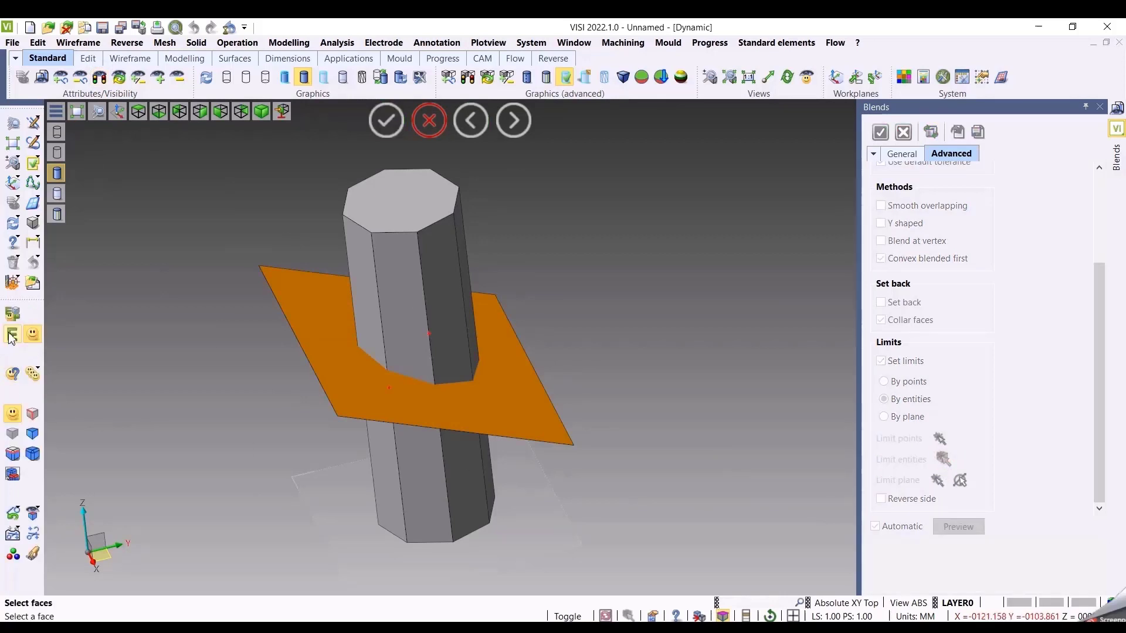
pyautogui.click(338, 417)
pyautogui.moveTo(588, 510); pyautogui.dragTo(555, 481, button='middle')
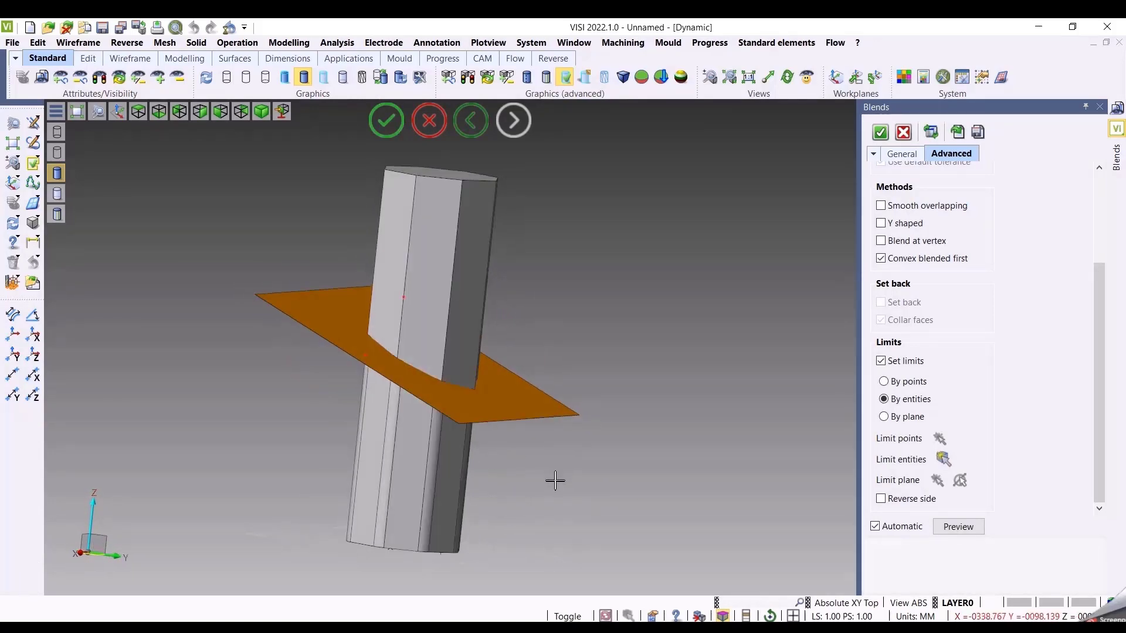
pyautogui.click(99, 77)
pyautogui.scroll(3, 586, 379)
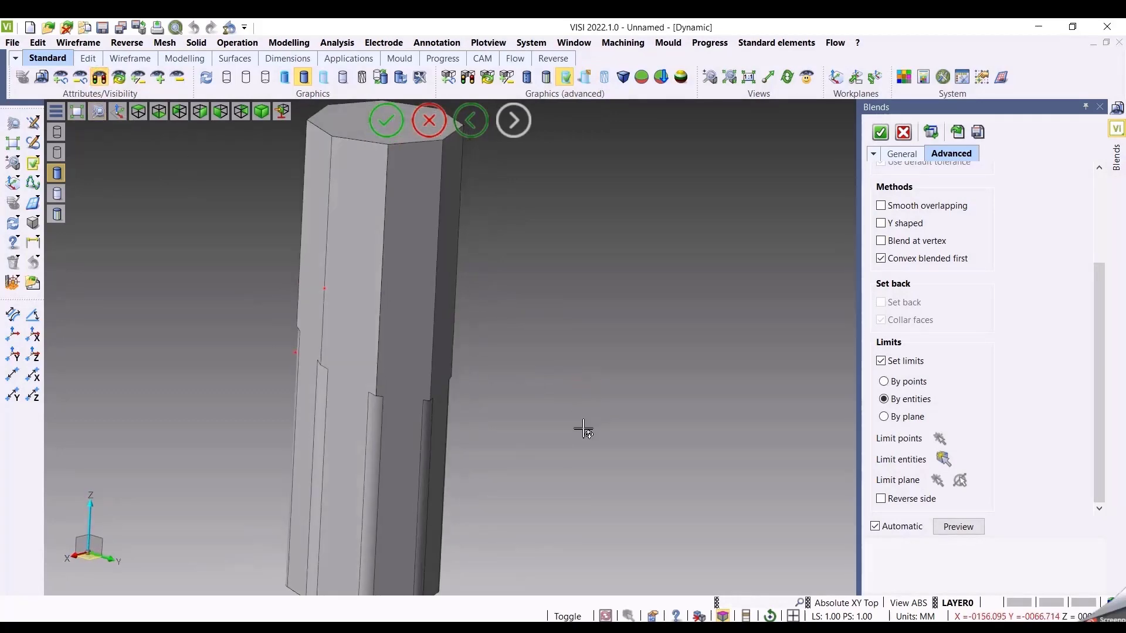
pyautogui.moveTo(583, 430); pyautogui.dragTo(563, 410, button='middle')
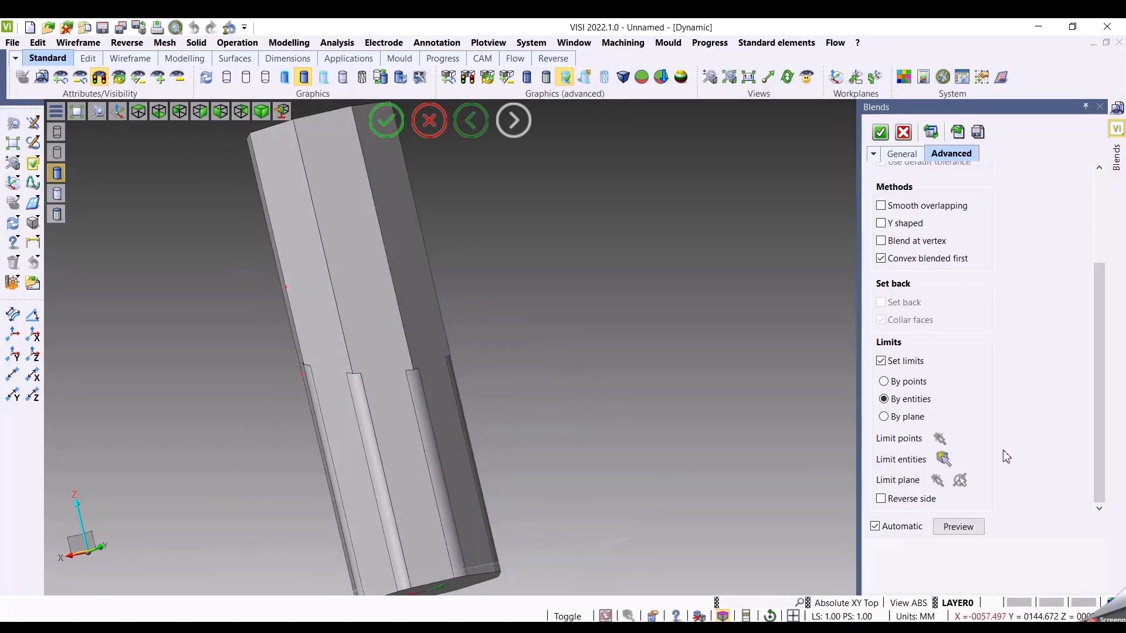
# Return the blend limits to By plane and apply the blends to the column
pyautogui.click(900, 417)
pyautogui.moveTo(764, 424); pyautogui.dragTo(704, 415, button='middle')
pyautogui.rightClick(704, 414)
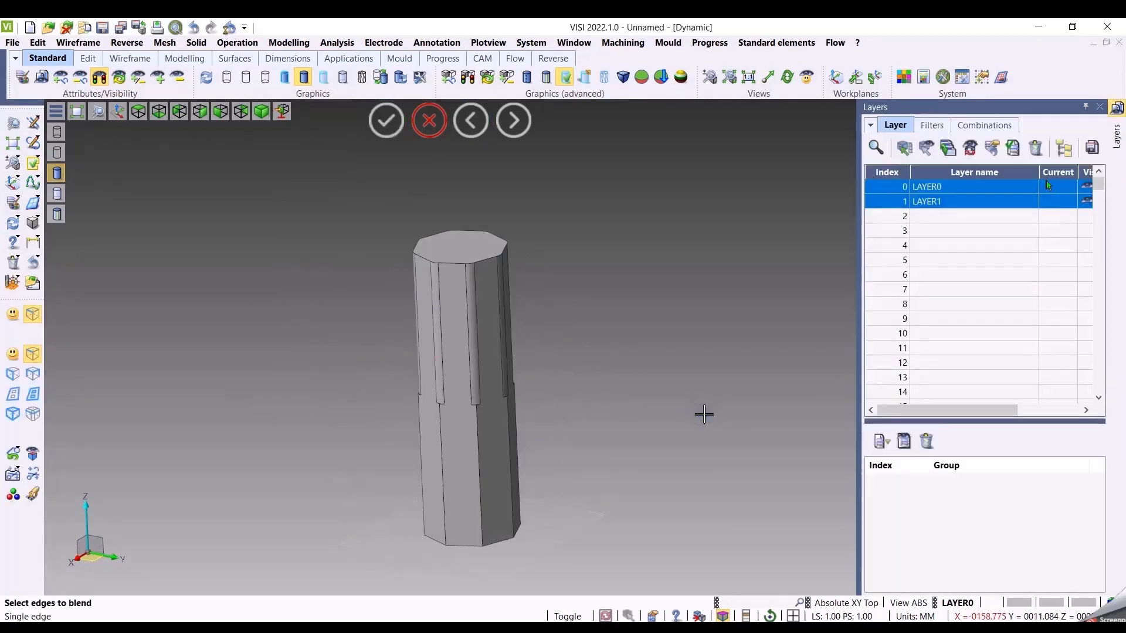
pyautogui.press('F8')
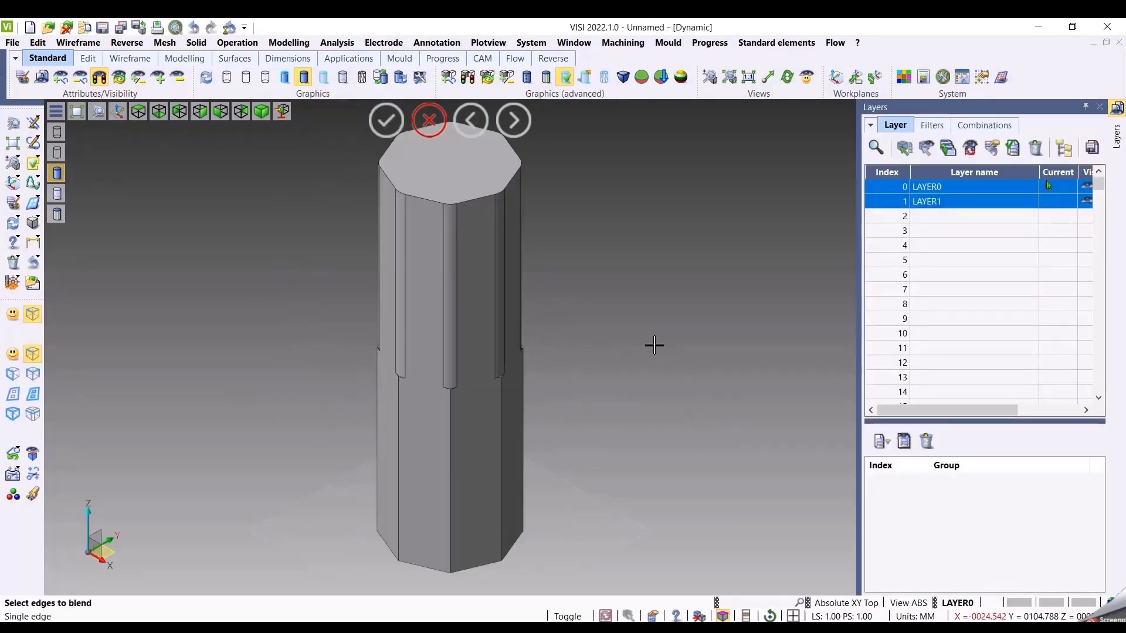
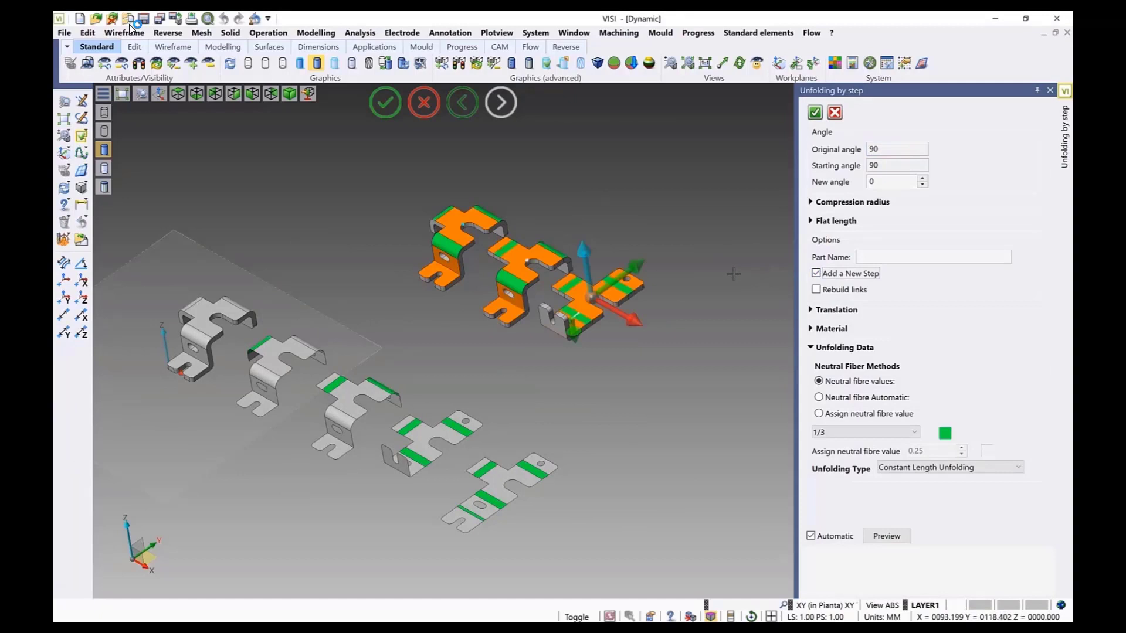
# Accept the current unfolding and unfold the remaining bend from its sharp edge to a new angle of 0 as a new step
pyautogui.rightClick(734, 274)
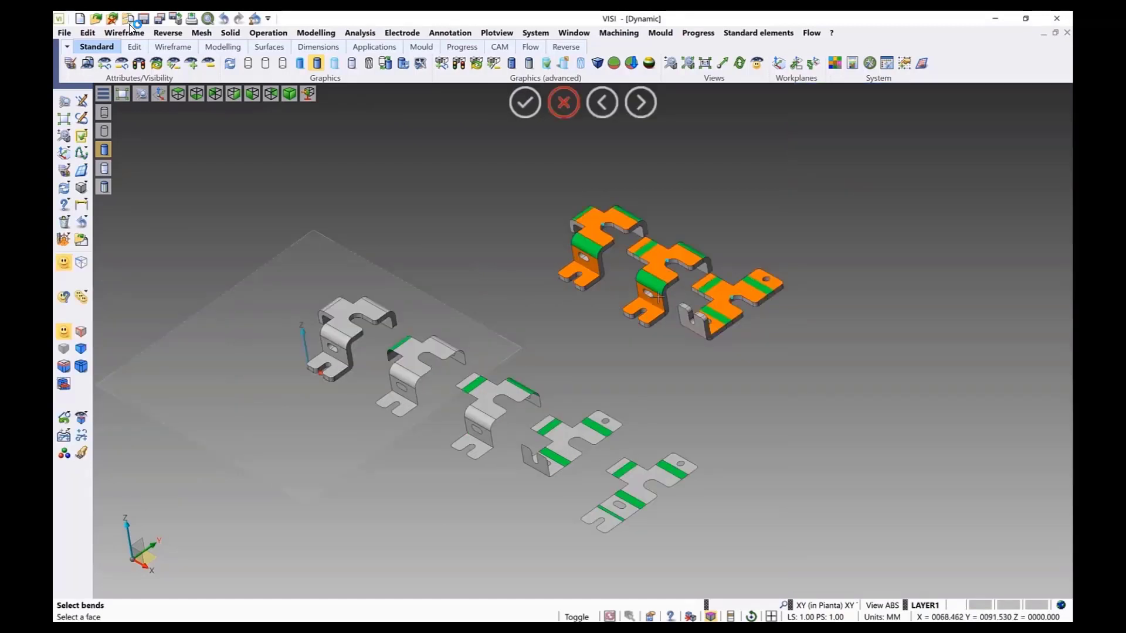
pyautogui.click(82, 264)
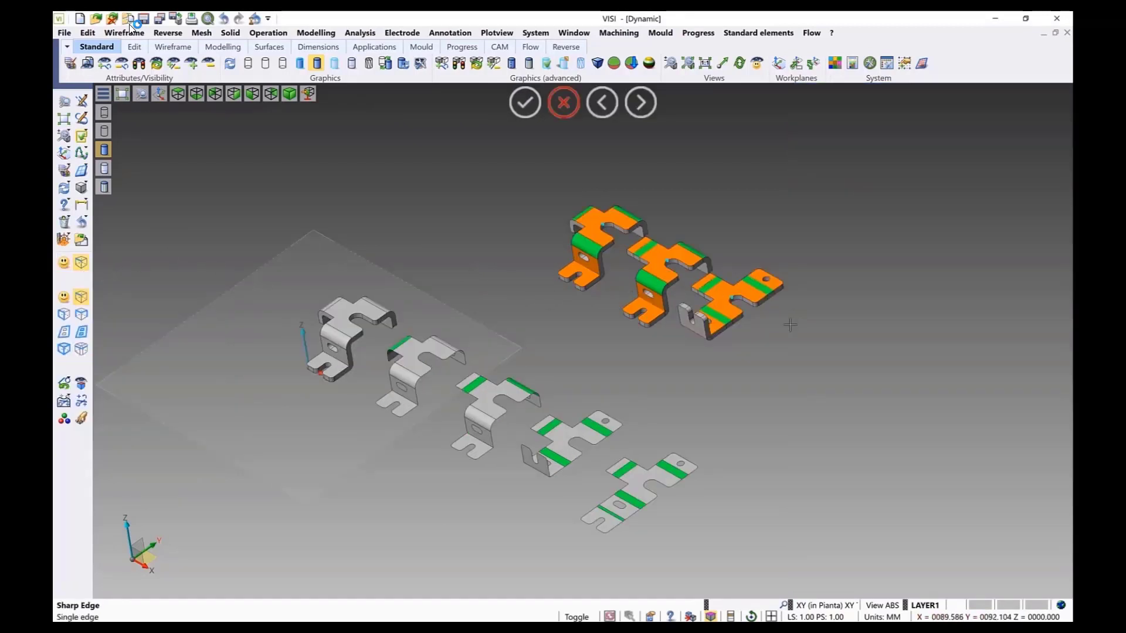
pyautogui.moveTo(790, 325); pyautogui.dragTo(755, 354, button='middle')
pyautogui.click(645, 357)
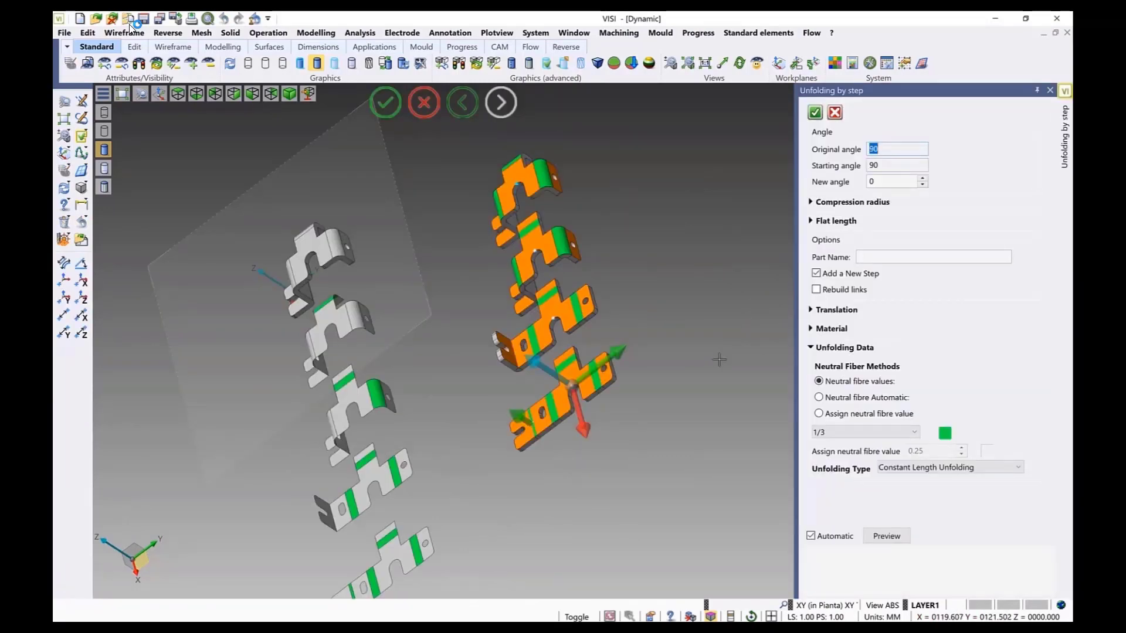
pyautogui.rightClick(678, 278)
pyautogui.moveTo(790, 283); pyautogui.dragTo(682, 309, button='middle')
pyautogui.scroll(5, 681, 309)
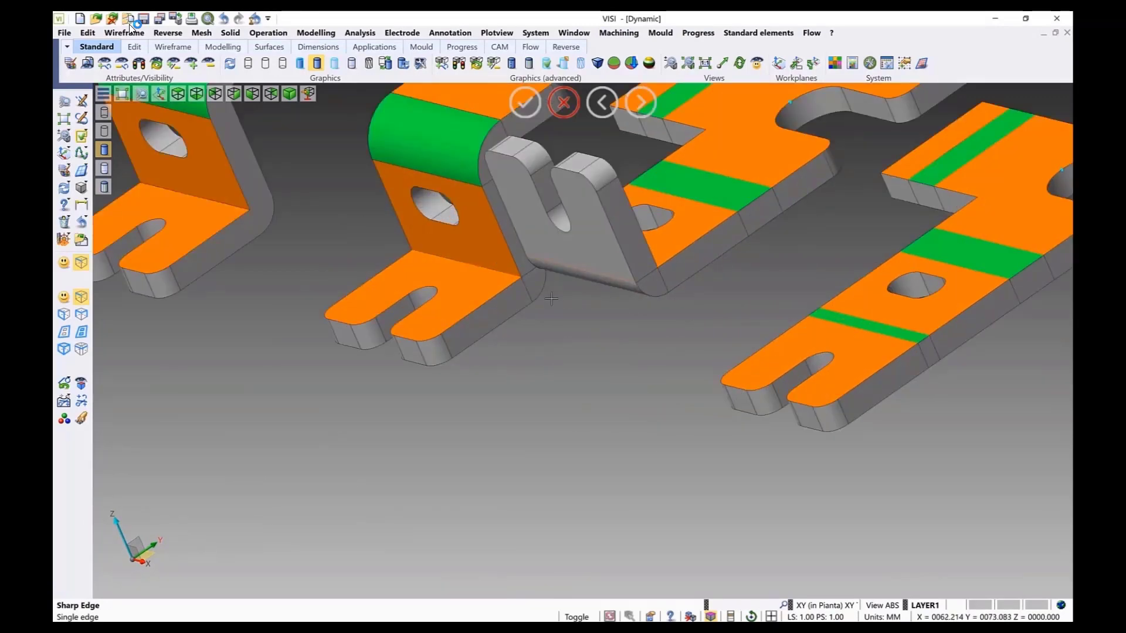
pyautogui.scroll(-5, 543, 337)
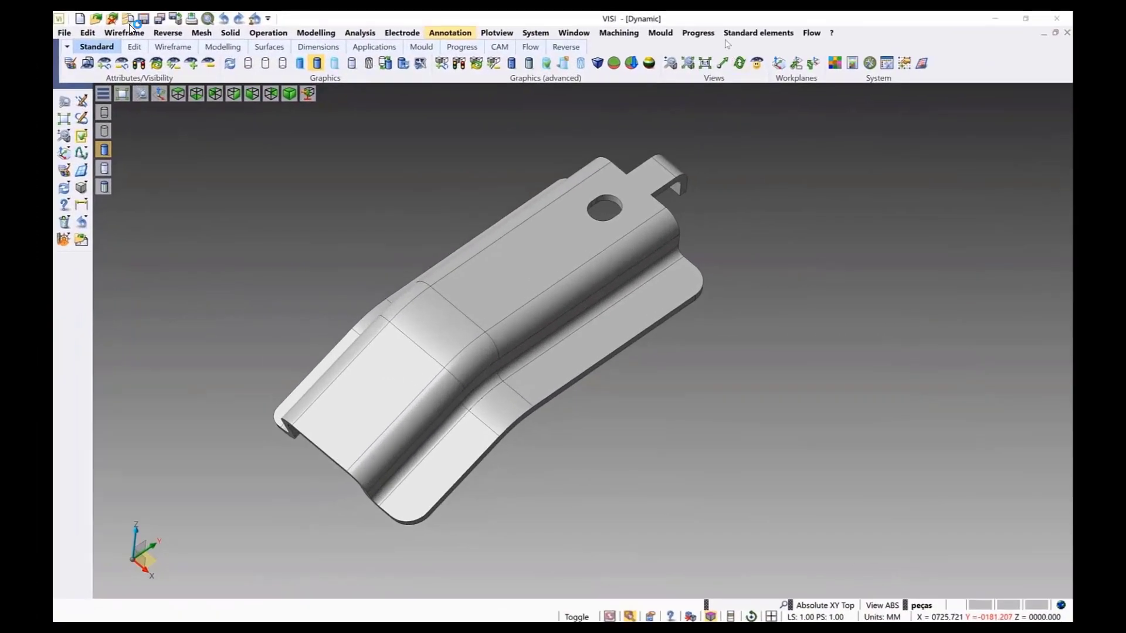
# In the part unfolding options, set the neutral fibre value to 1/3 and the unfolding method to Constant Length Unfolding: extension before the bend
pyautogui.click(698, 33)
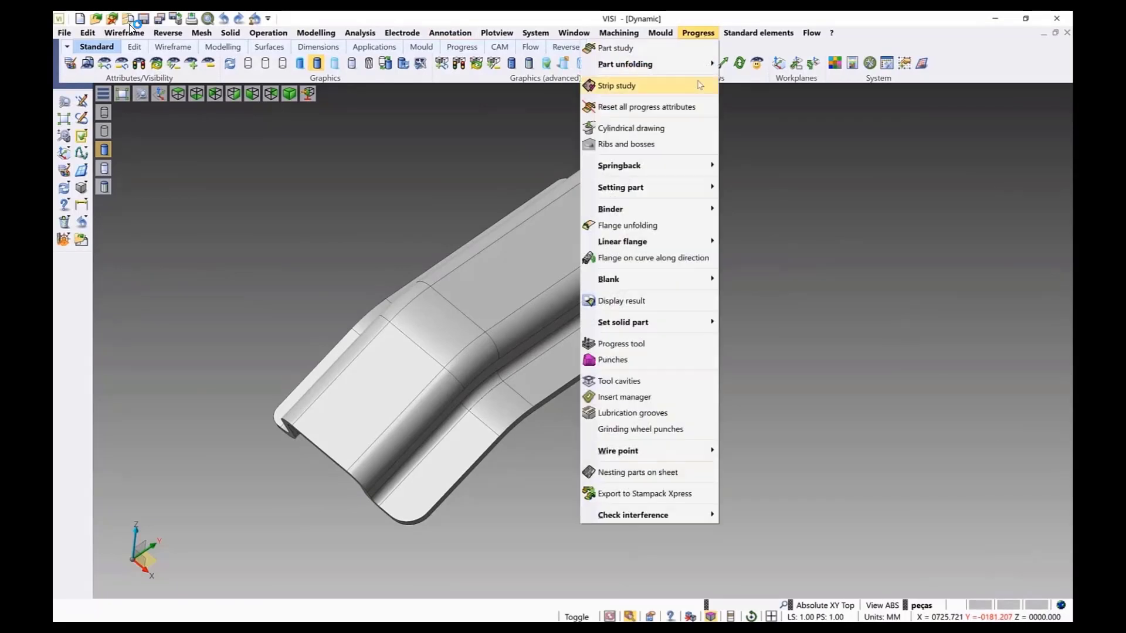
pyautogui.moveTo(698, 70)
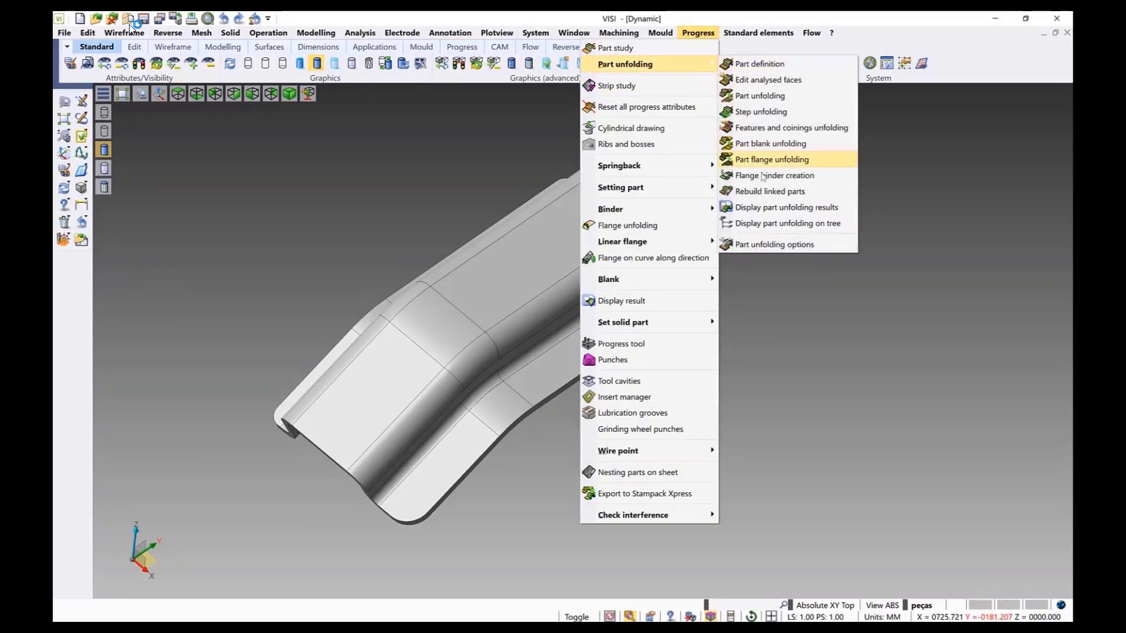
pyautogui.click(762, 244)
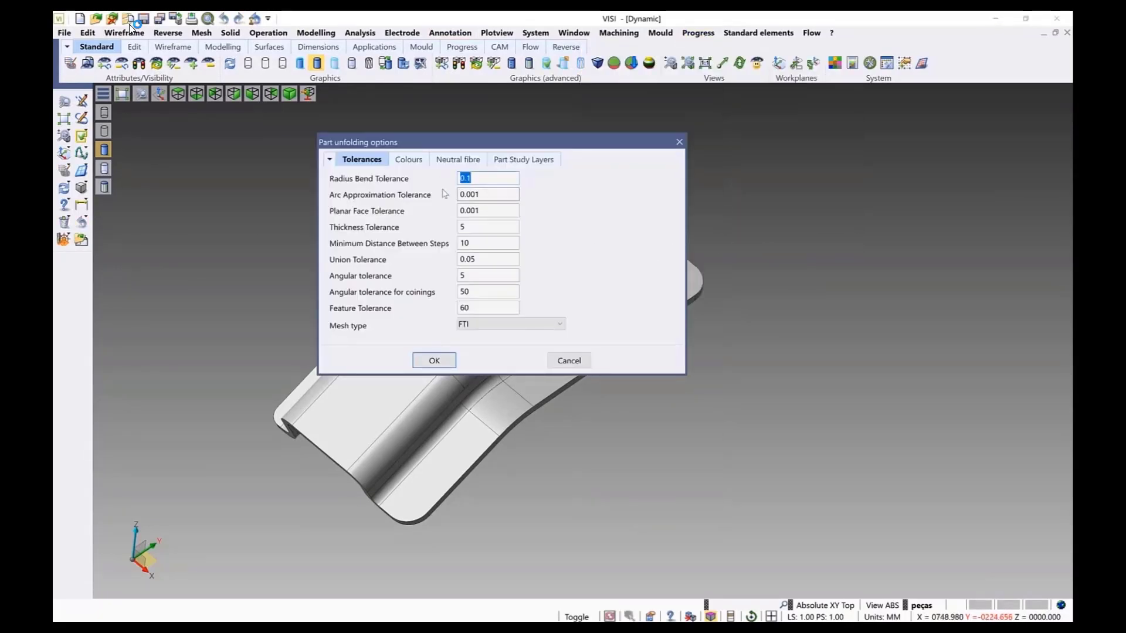
pyautogui.click(414, 160)
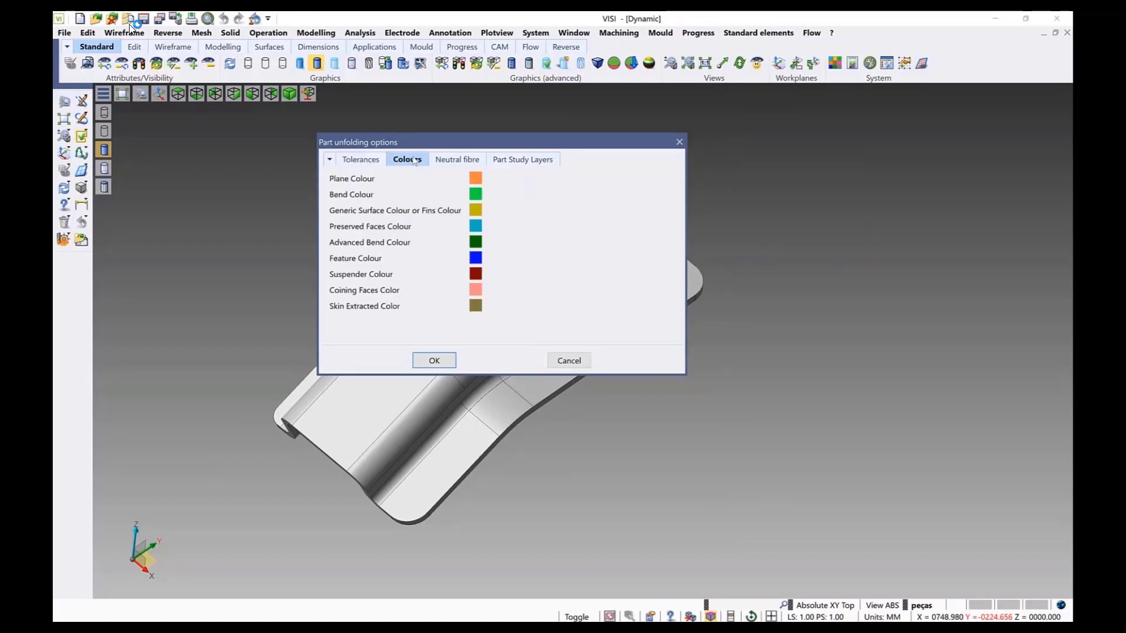
pyautogui.click(443, 160)
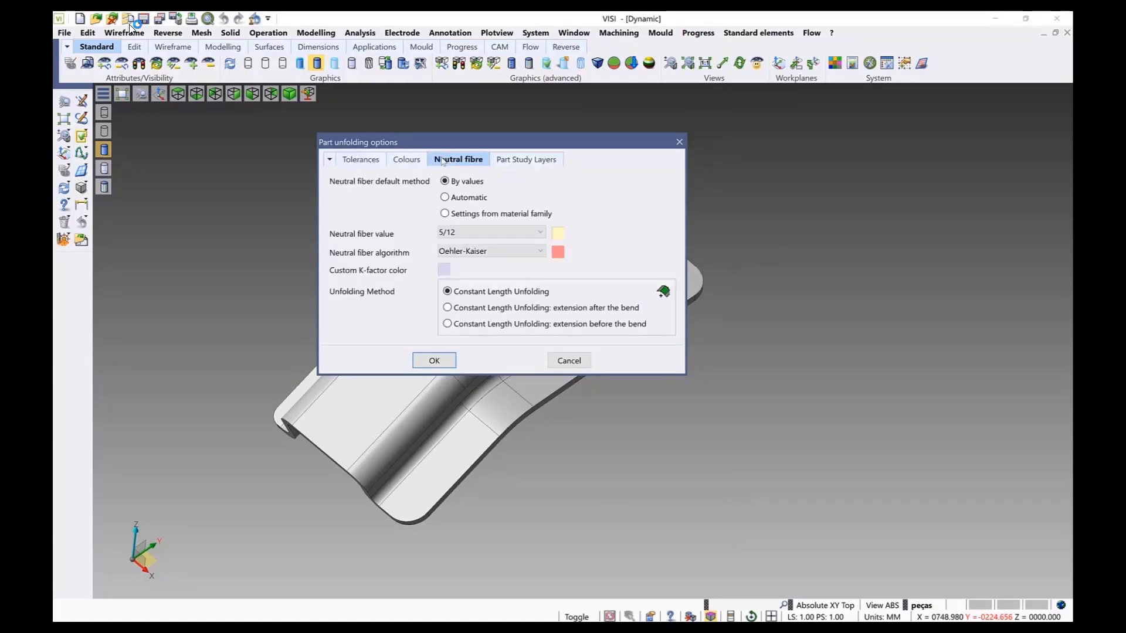
pyautogui.click(464, 232)
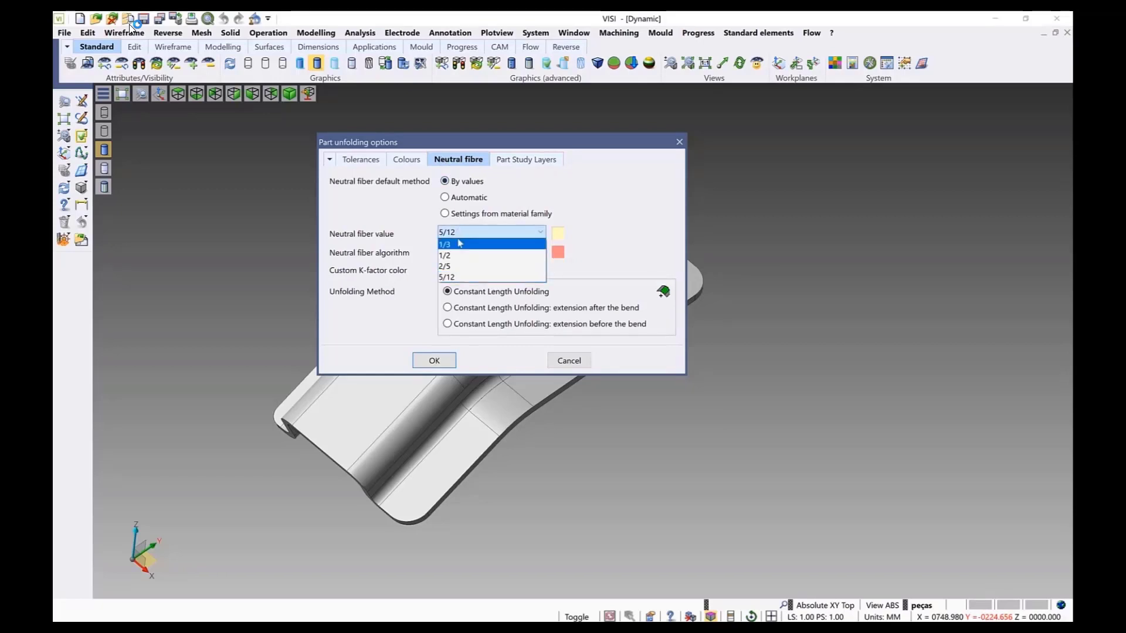
pyautogui.click(459, 243)
pyautogui.click(467, 325)
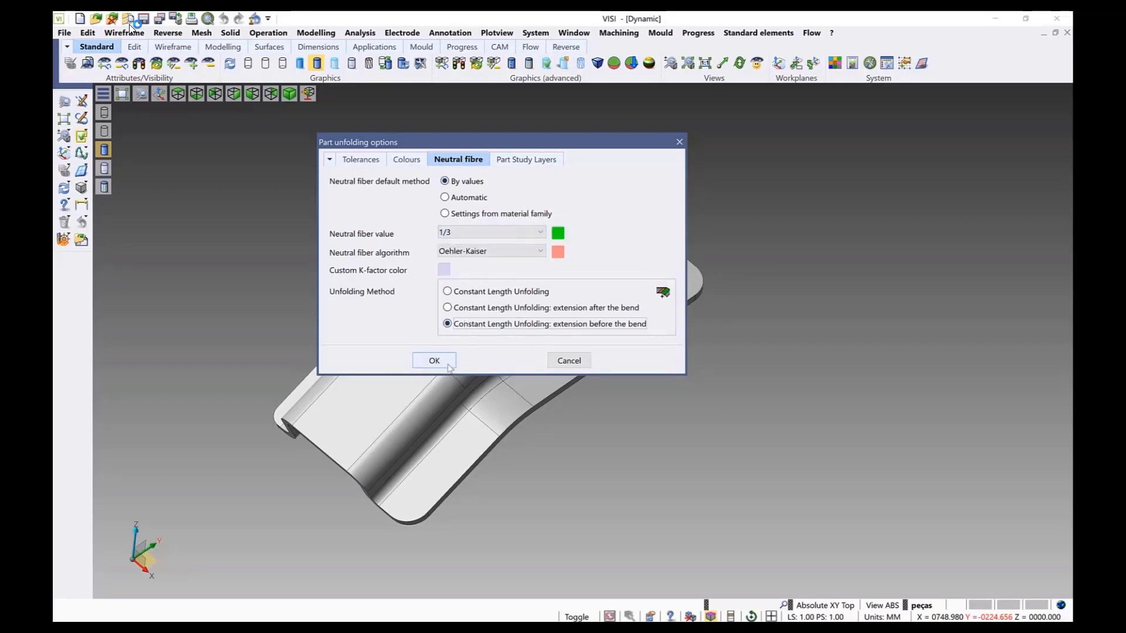
pyautogui.click(449, 366)
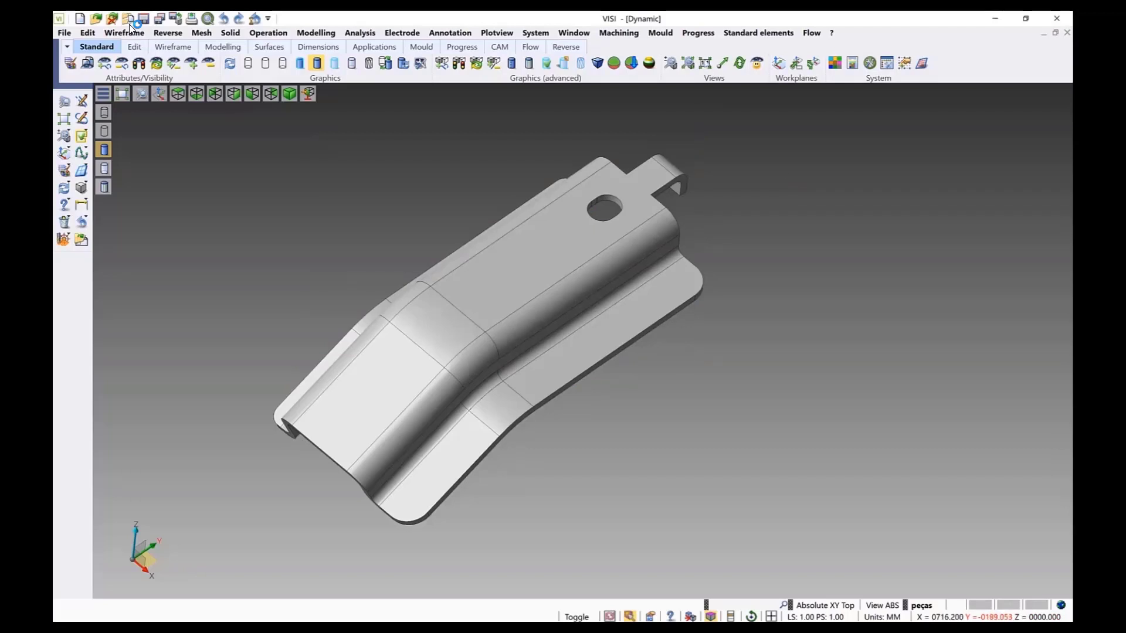
# Run Part definition on the bracket from its large upper face and show its unfolding data
pyautogui.click(697, 33)
pyautogui.moveTo(627, 65)
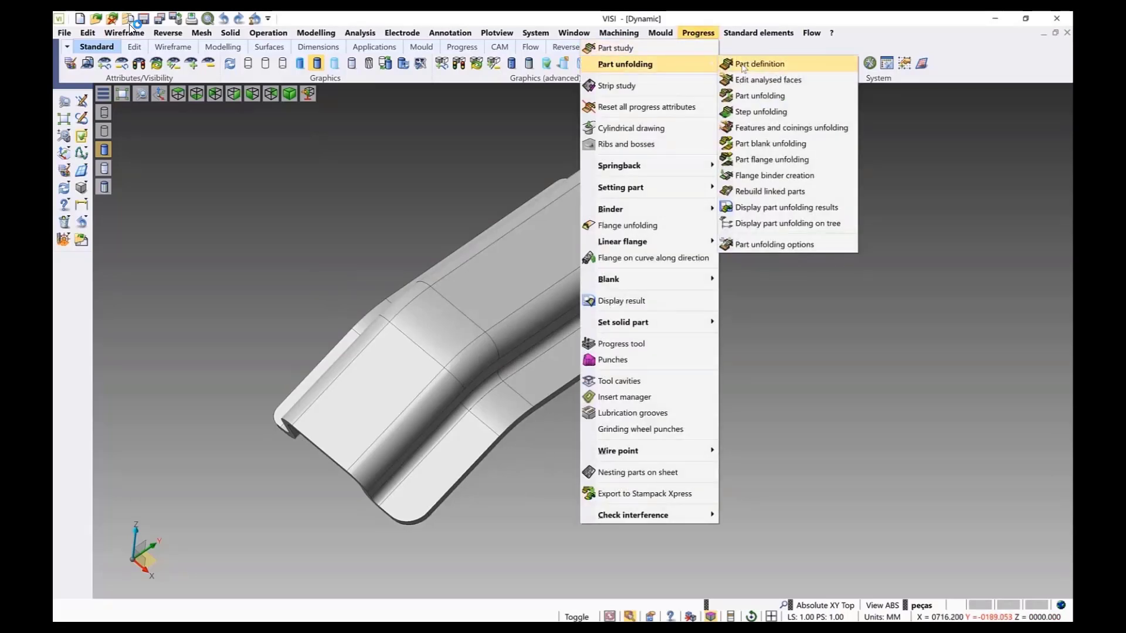
pyautogui.click(756, 65)
pyautogui.click(540, 232)
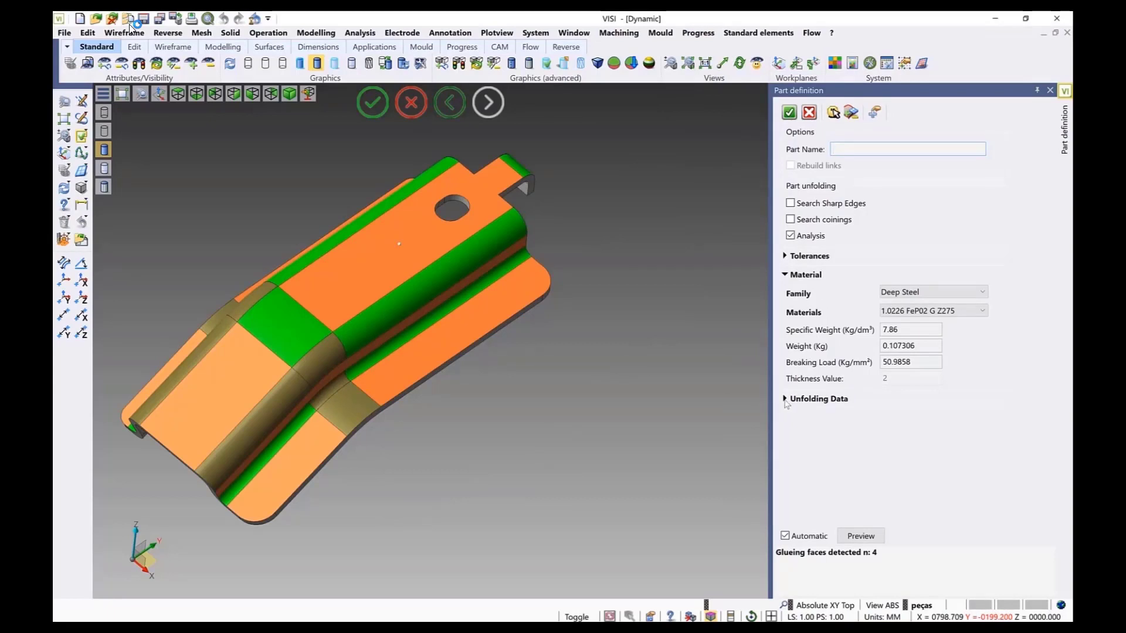
pyautogui.click(785, 399)
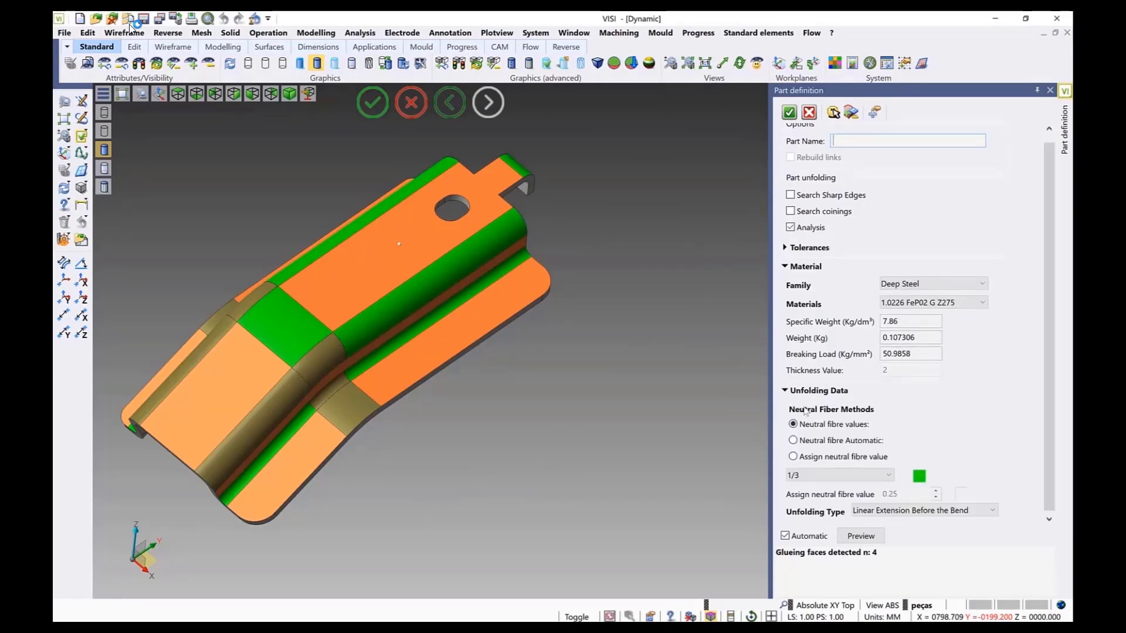
pyautogui.moveTo(1050, 394); pyautogui.dragTo(1054, 449)
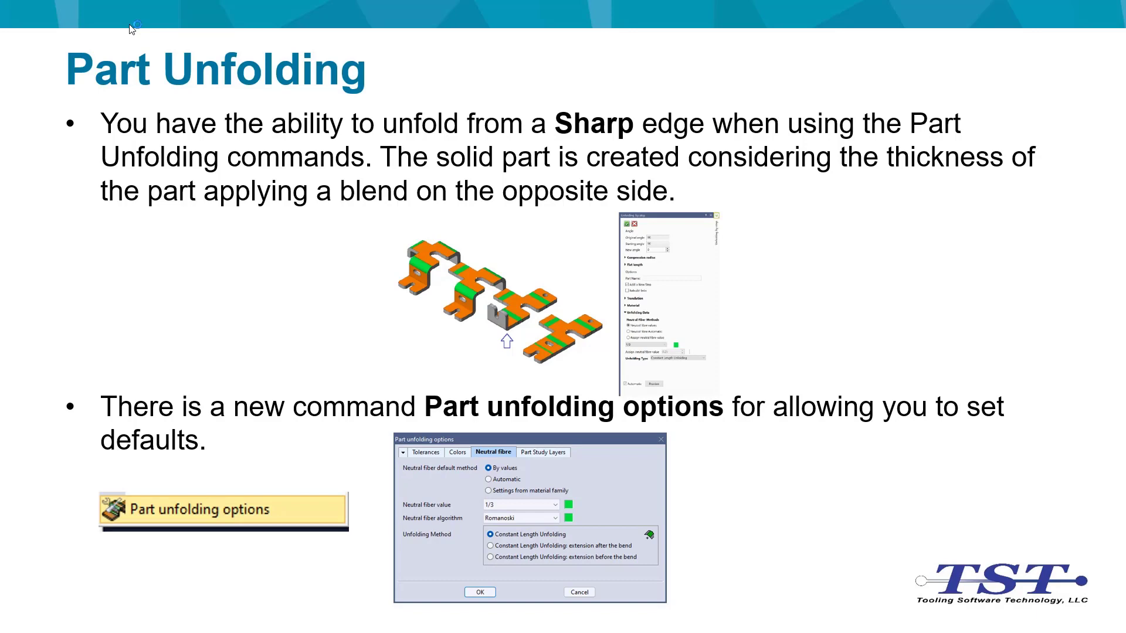
pyautogui.click(129, 24)
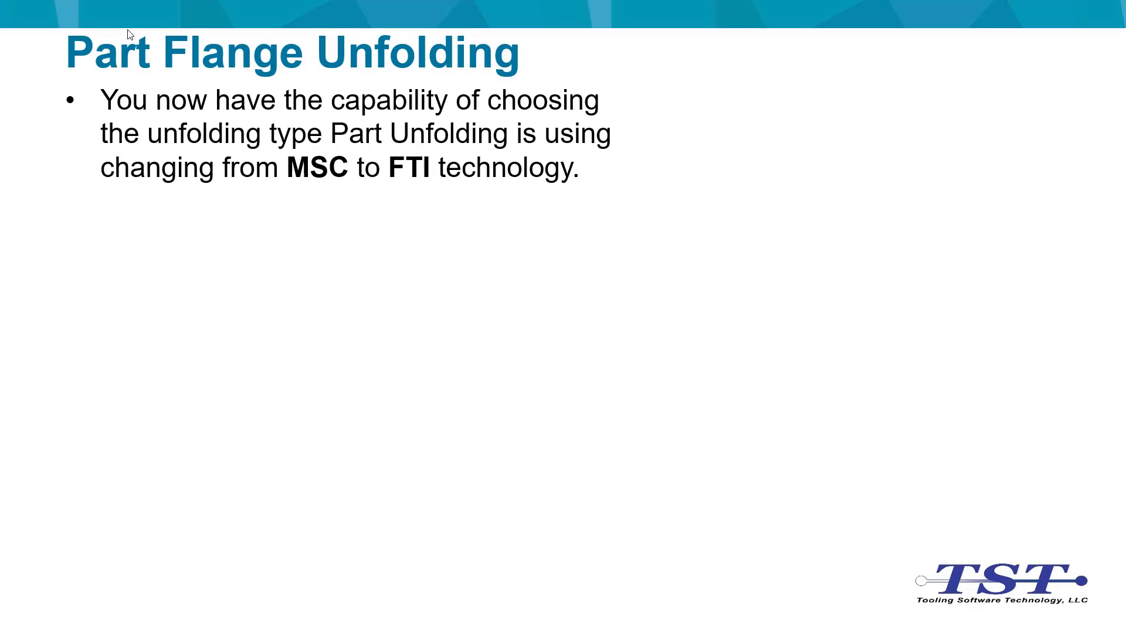
pyautogui.click(130, 33)
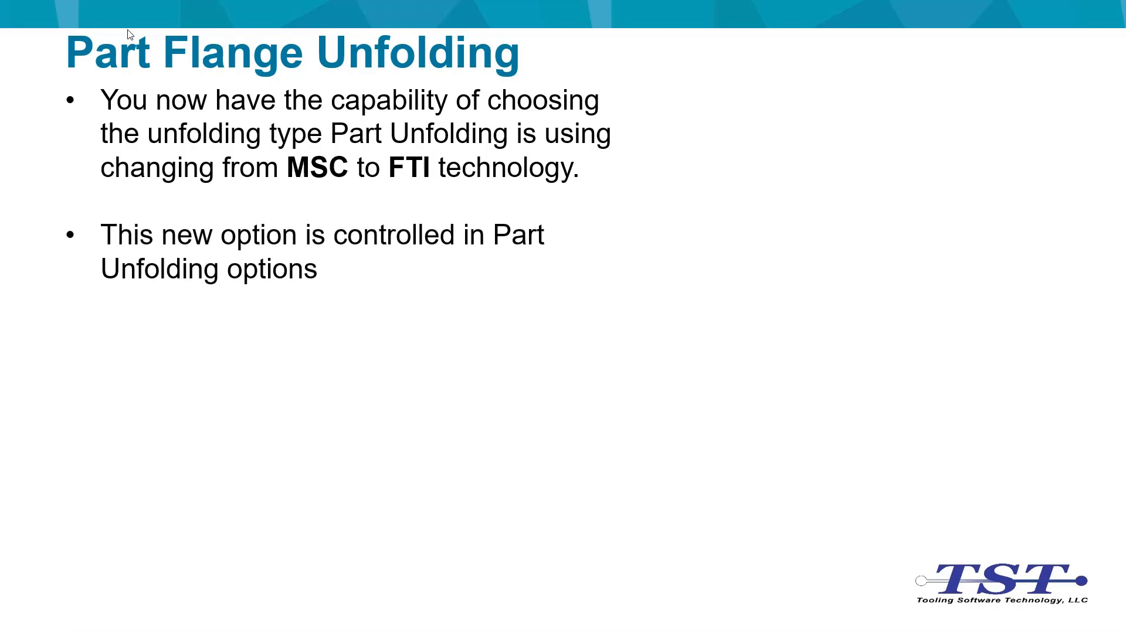
pyautogui.click(130, 33)
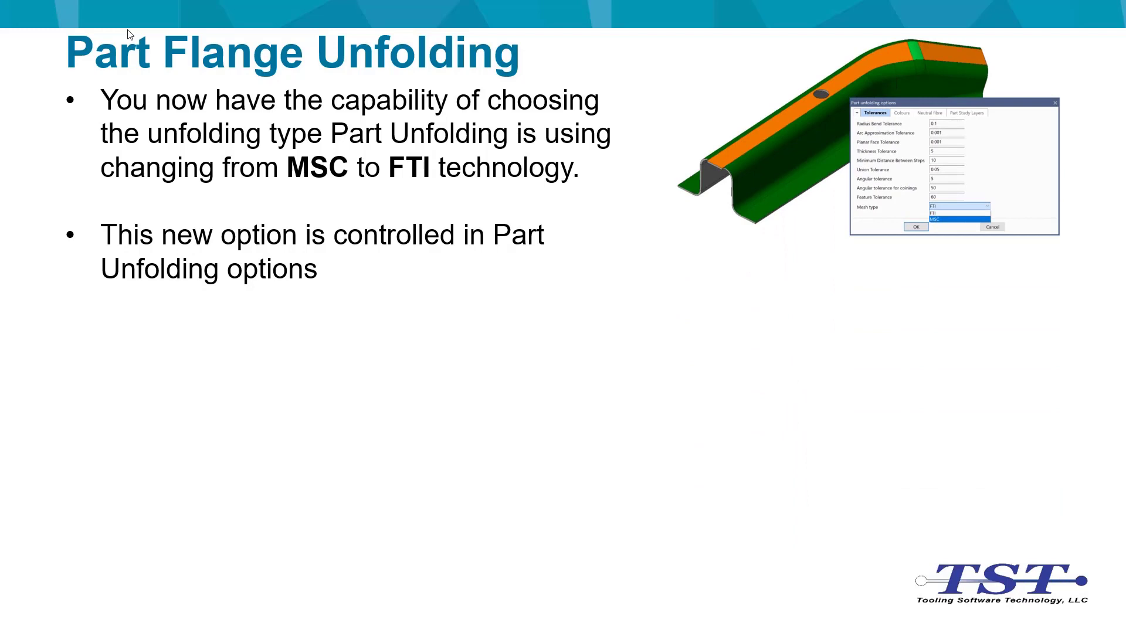
pyautogui.click(130, 33)
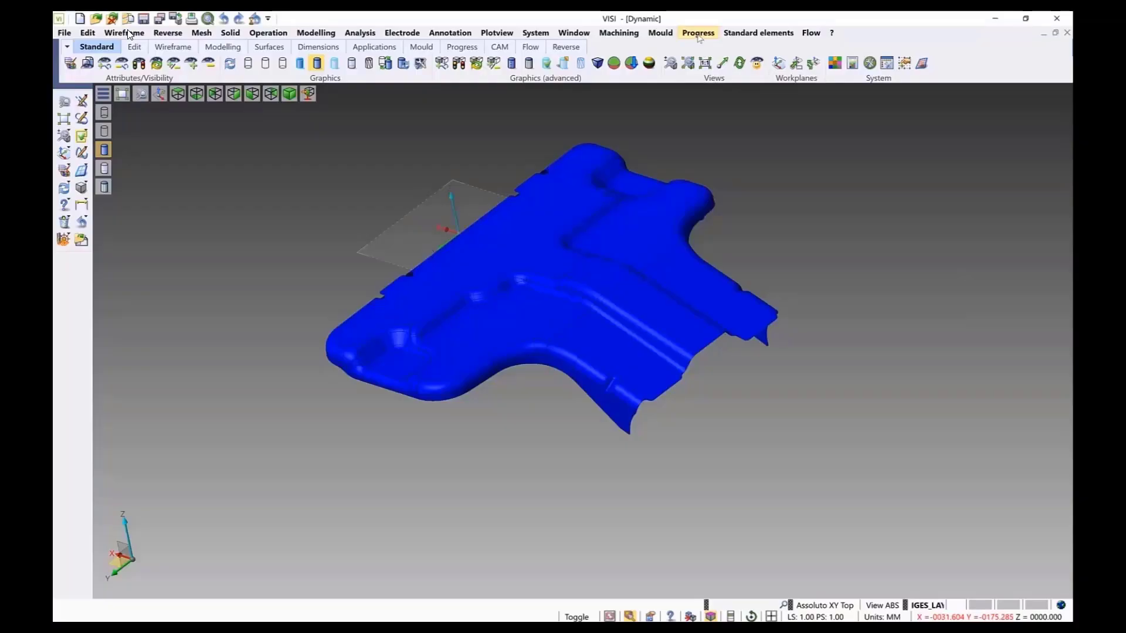
# Run the blank calculations for the blue stamped part in VISI Blank, timing them with the PC Chrono stopwatch
pyautogui.moveTo(674, 279)
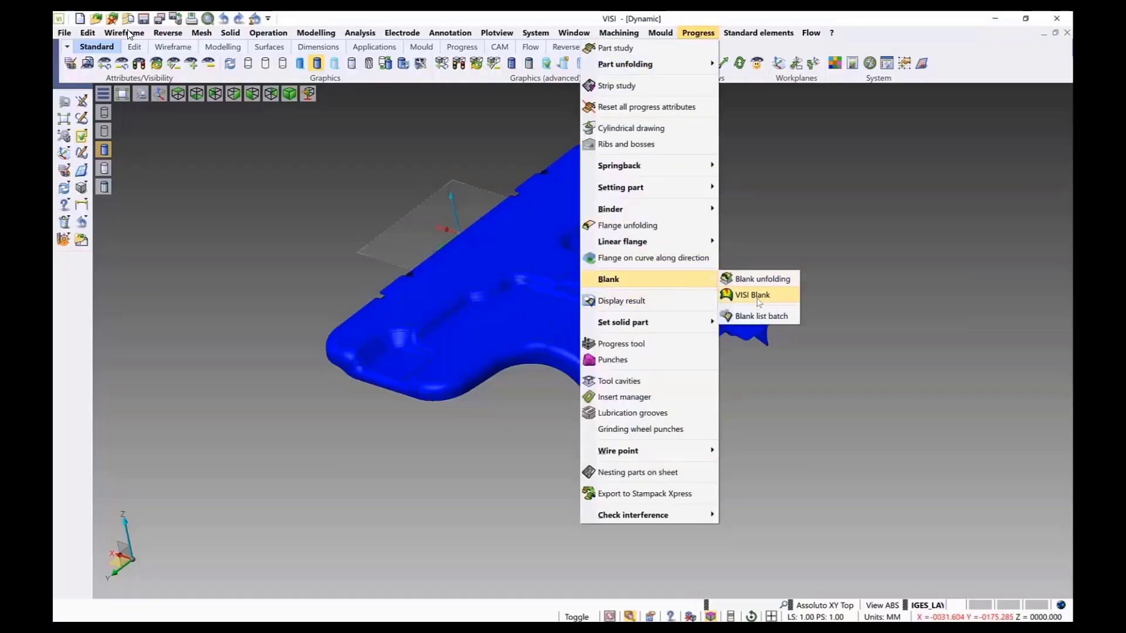
pyautogui.click(757, 296)
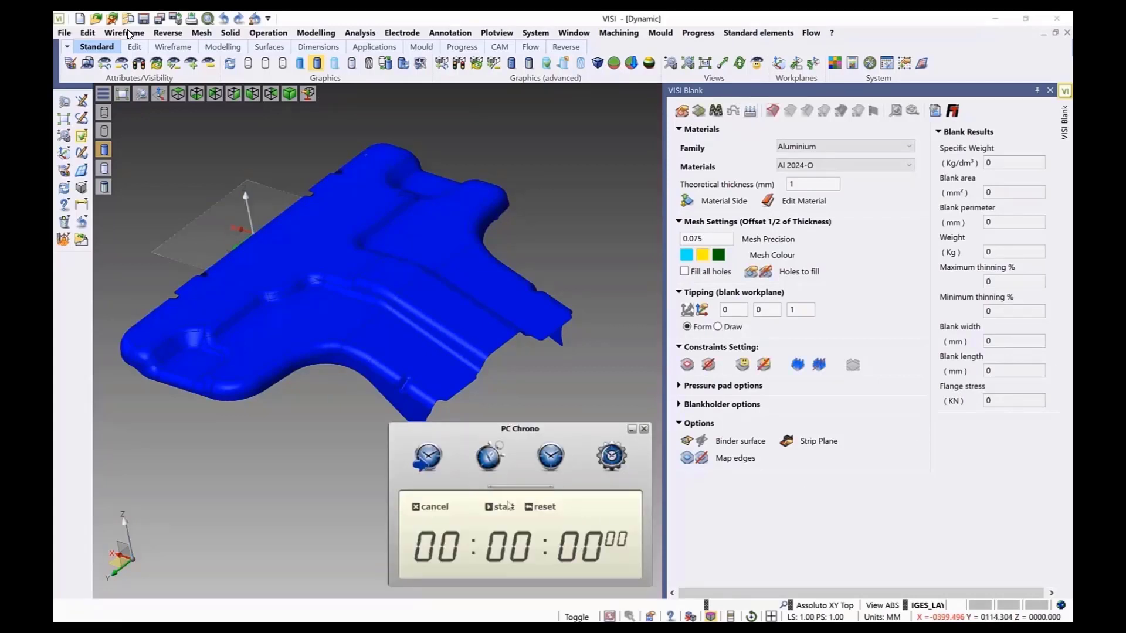
pyautogui.click(503, 507)
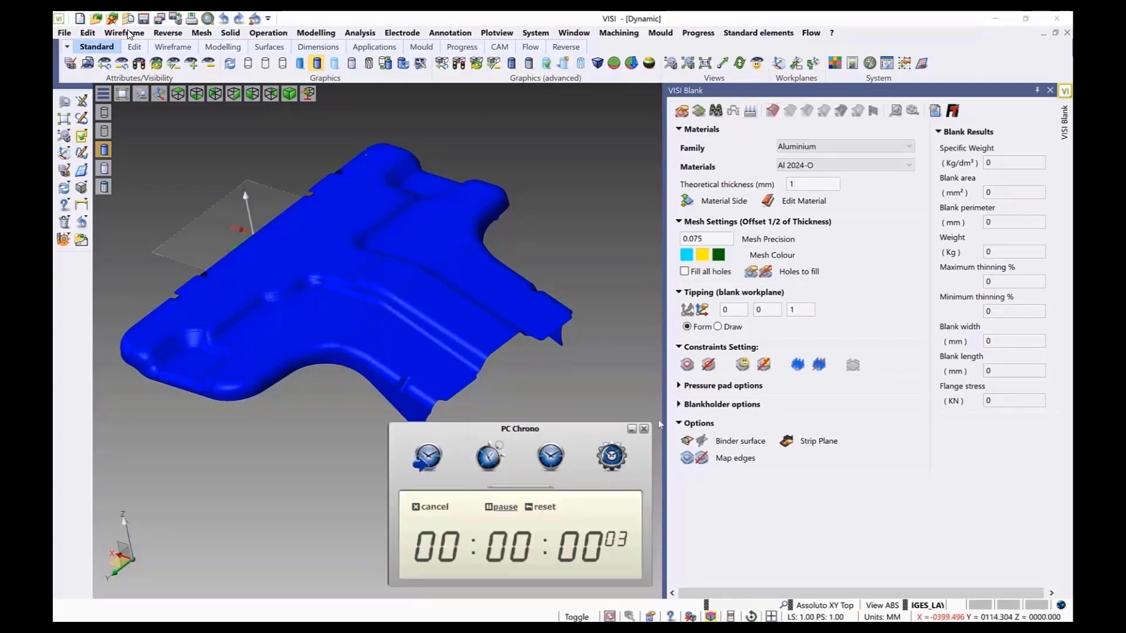
pyautogui.click(715, 111)
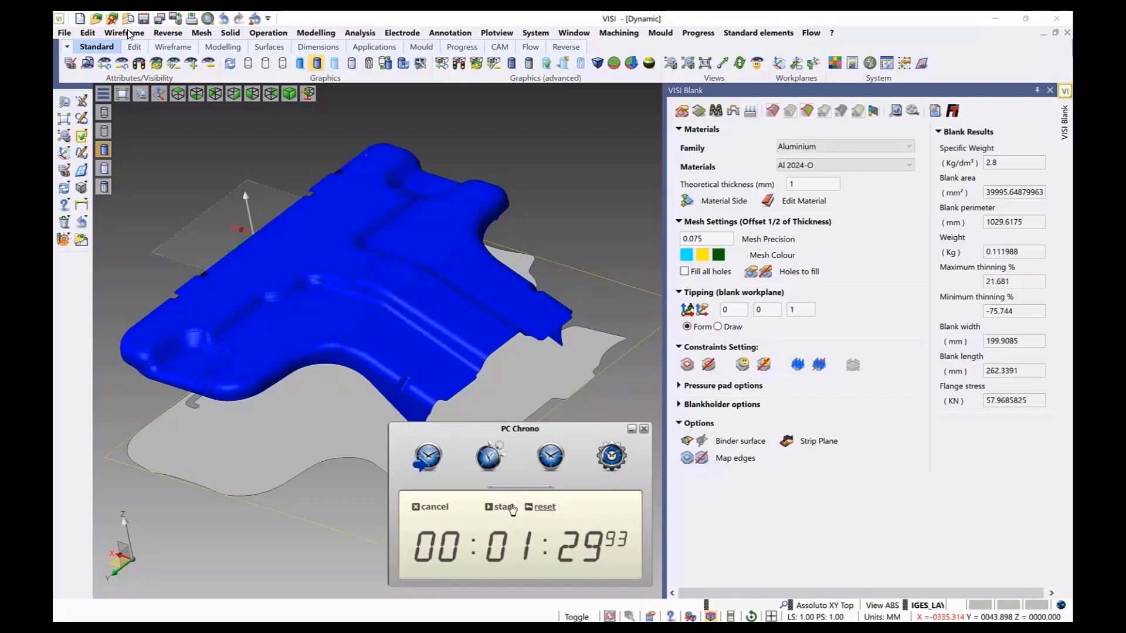
pyautogui.click(505, 508)
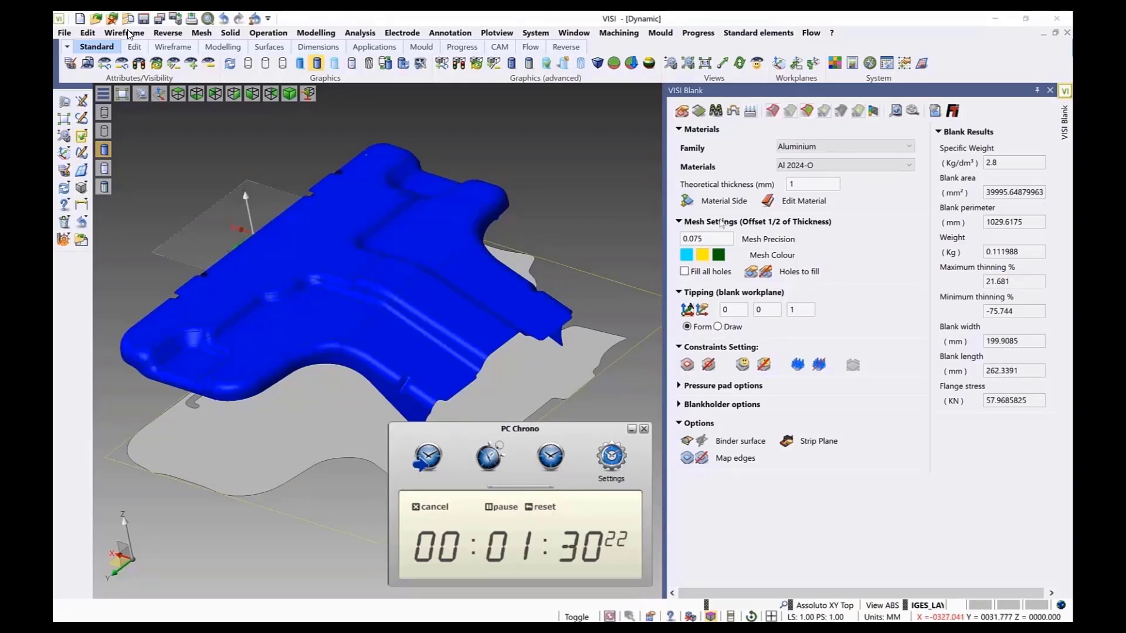
pyautogui.click(732, 112)
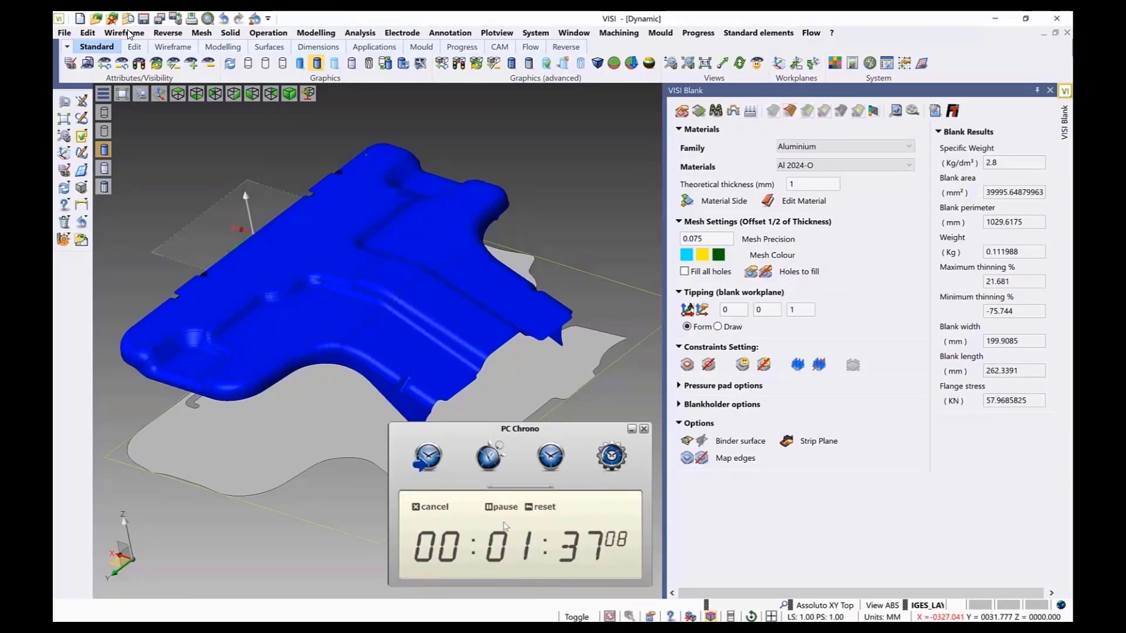
pyautogui.click(495, 508)
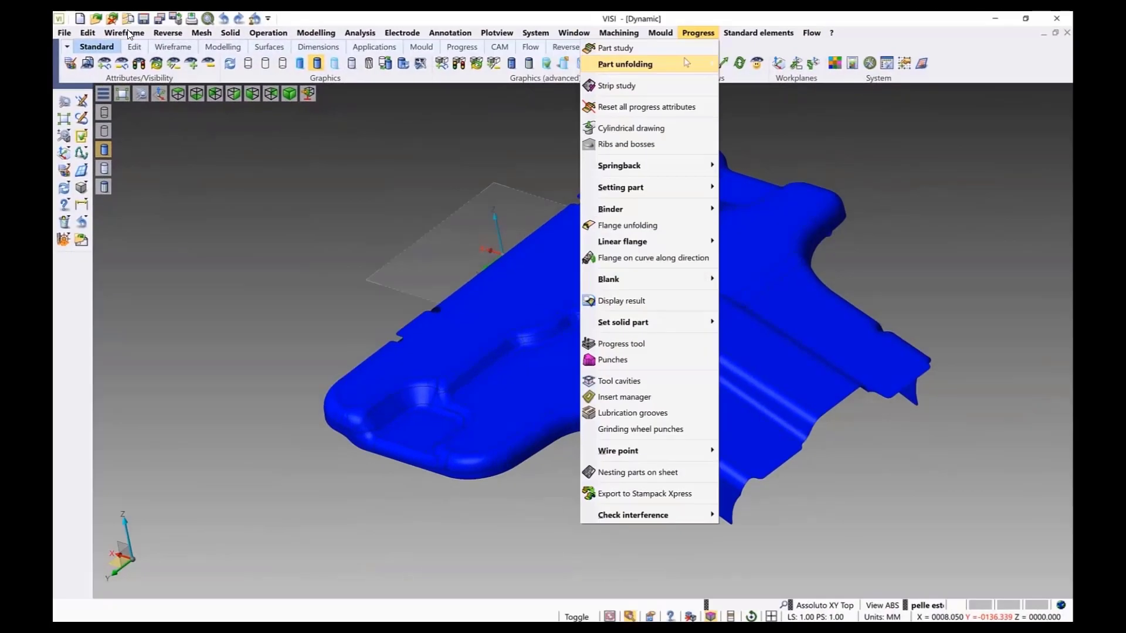
# Set the mesh type to MSC in the part unfolding options
pyautogui.moveTo(651, 64)
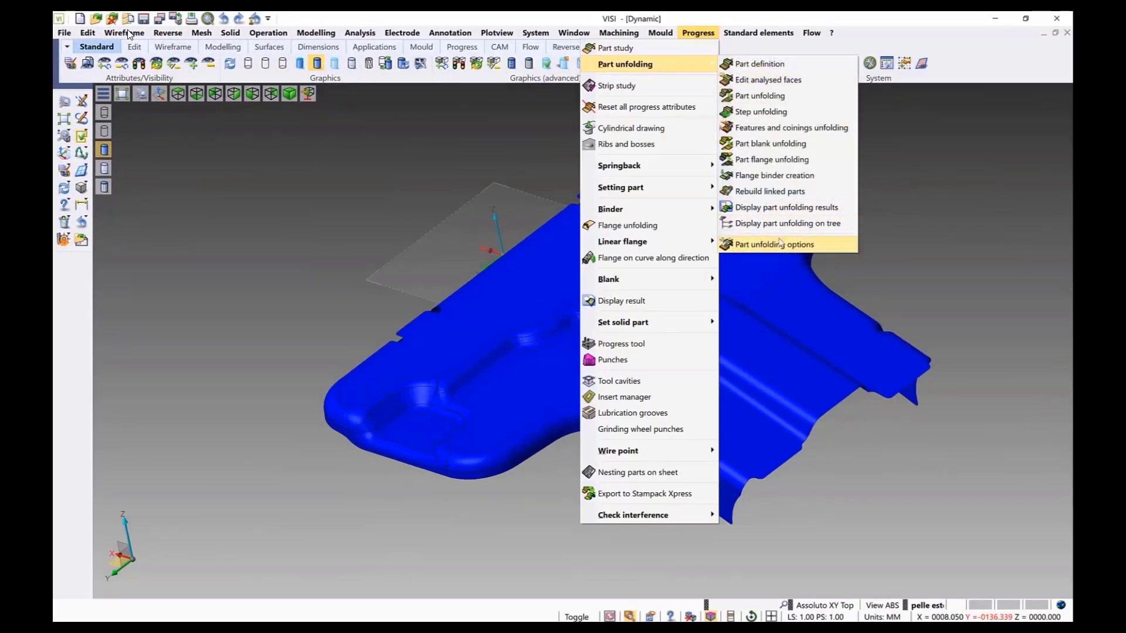
pyautogui.click(780, 243)
pyautogui.click(727, 451)
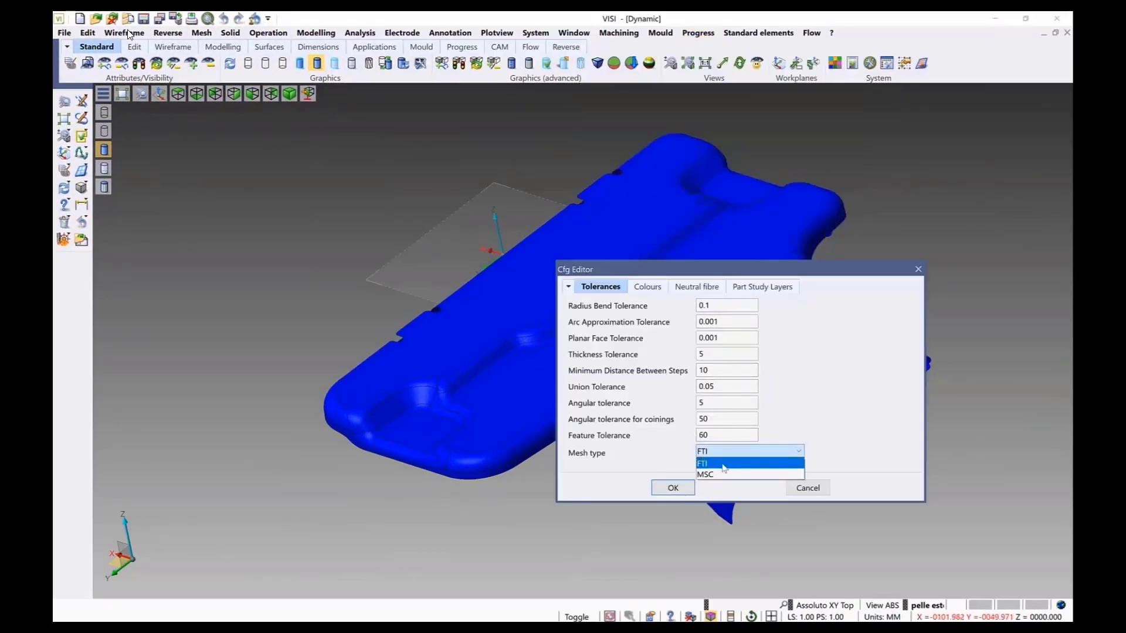
pyautogui.click(718, 474)
pyautogui.click(673, 488)
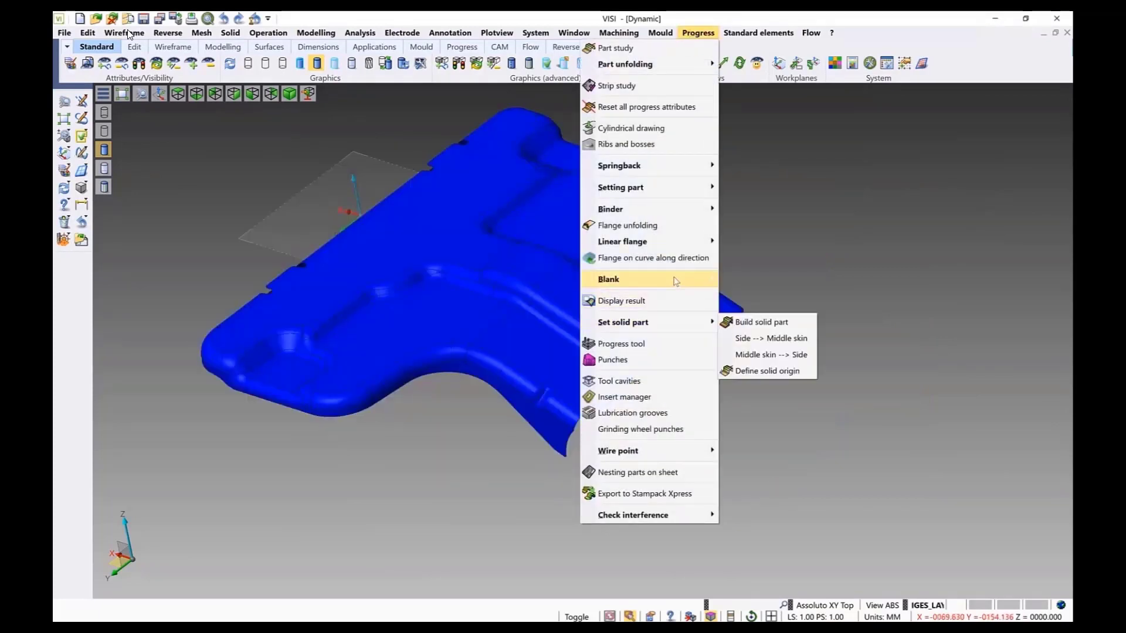
# Set the whole blue stamped part as the working surface in VISI Blank and mesh it, timing the meshing with the PC Chrono stopwatch
pyautogui.moveTo(675, 281)
pyautogui.click(744, 296)
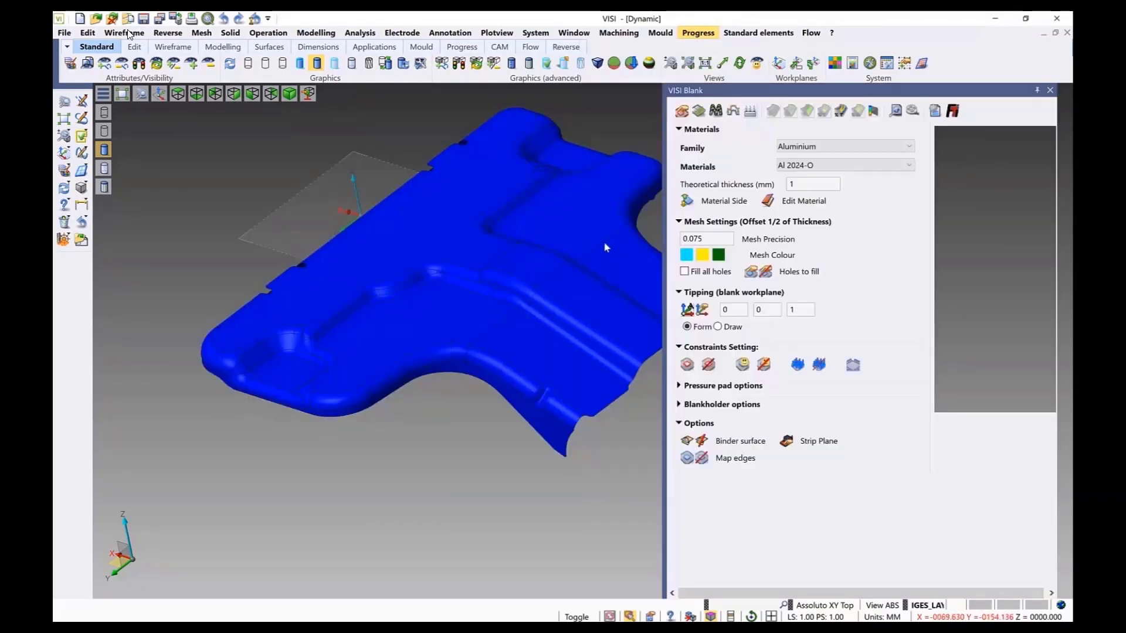
pyautogui.click(369, 208)
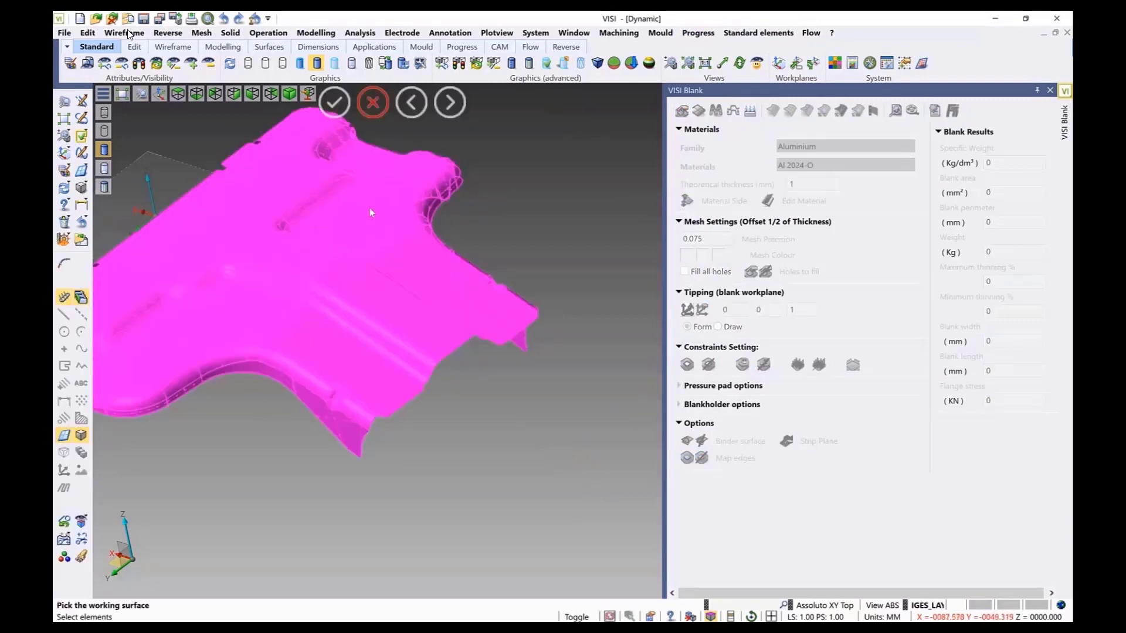
pyautogui.press('Return')
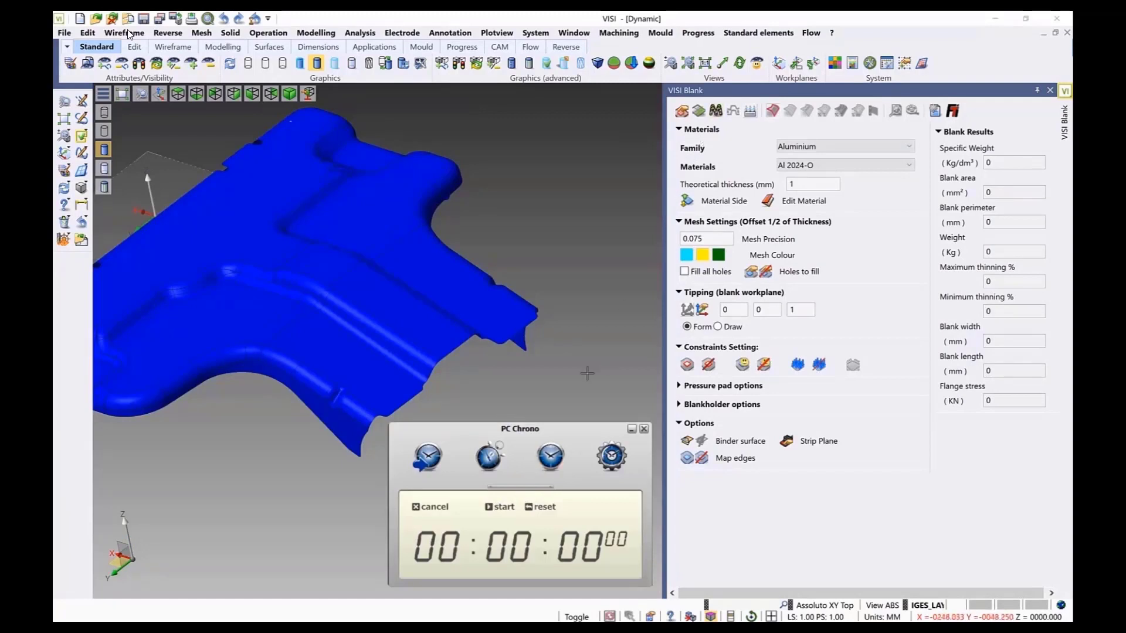
pyautogui.click(503, 508)
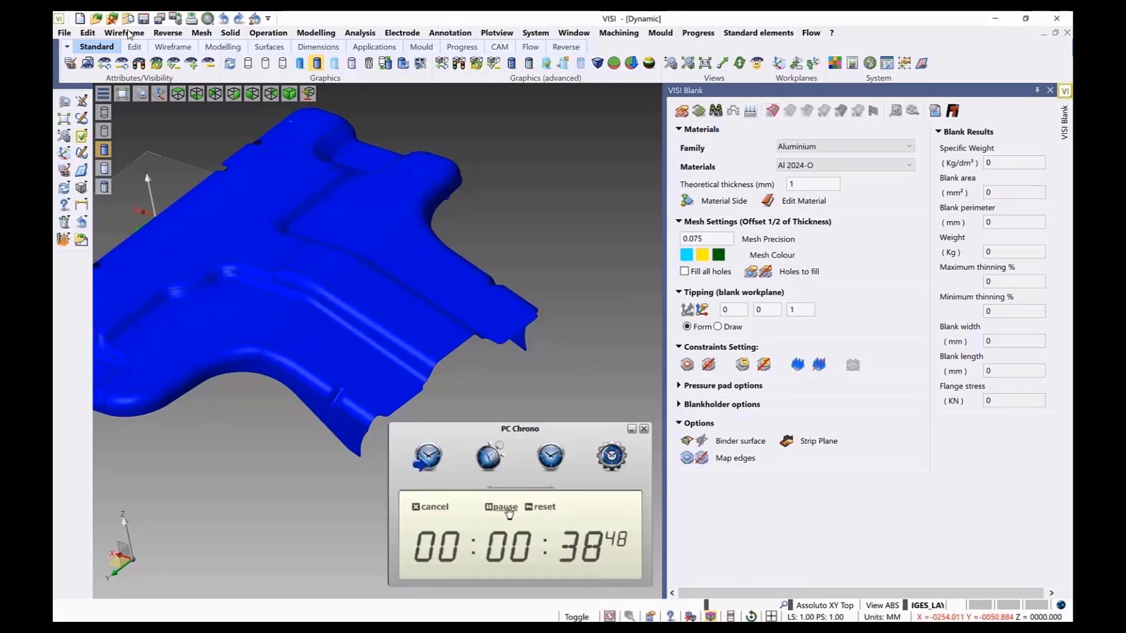
pyautogui.click(501, 507)
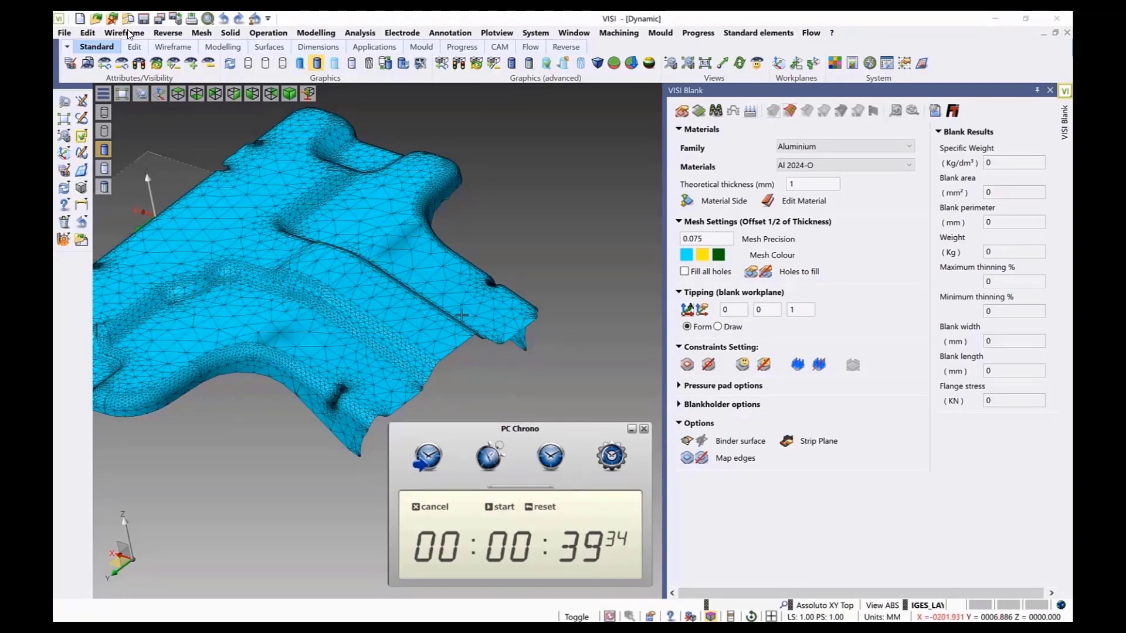
pyautogui.scroll(-1, 461, 315)
pyautogui.scroll(-1, 460, 315)
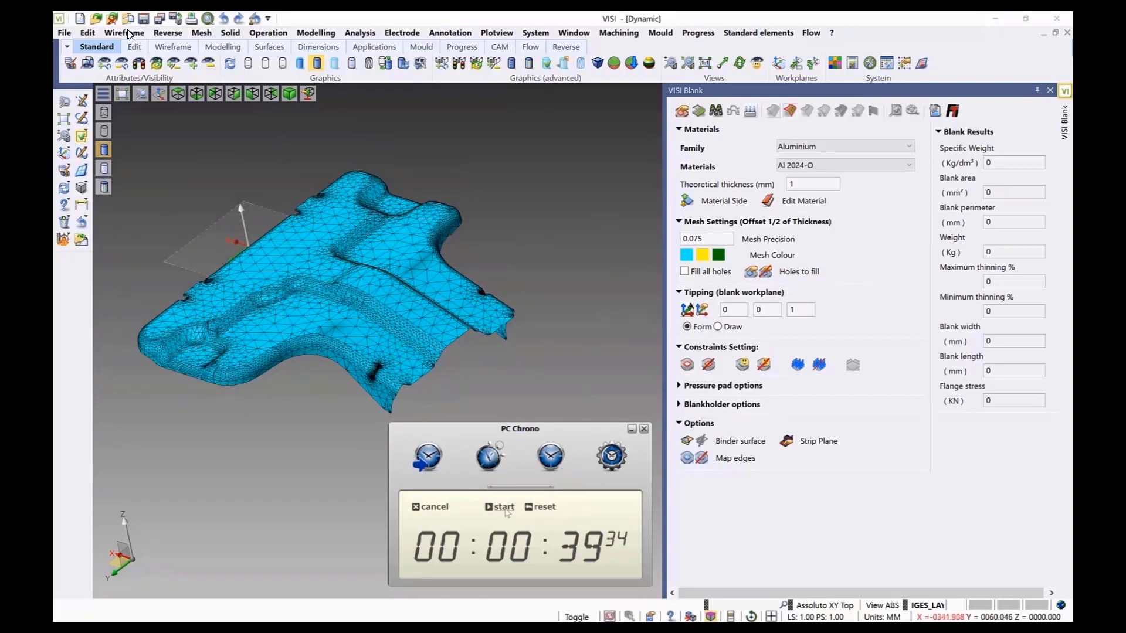
# Calculate the flat blank of the meshed part and run the follow-up VISI Blank calculation, timing both with the stopwatch
pyautogui.click(698, 111)
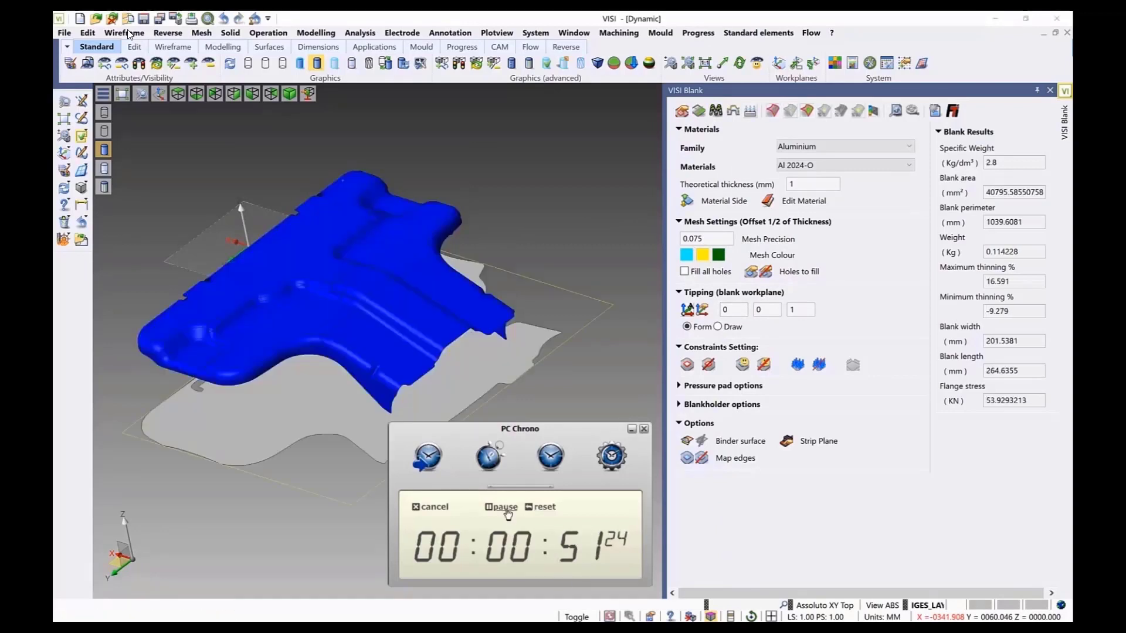
pyautogui.click(505, 508)
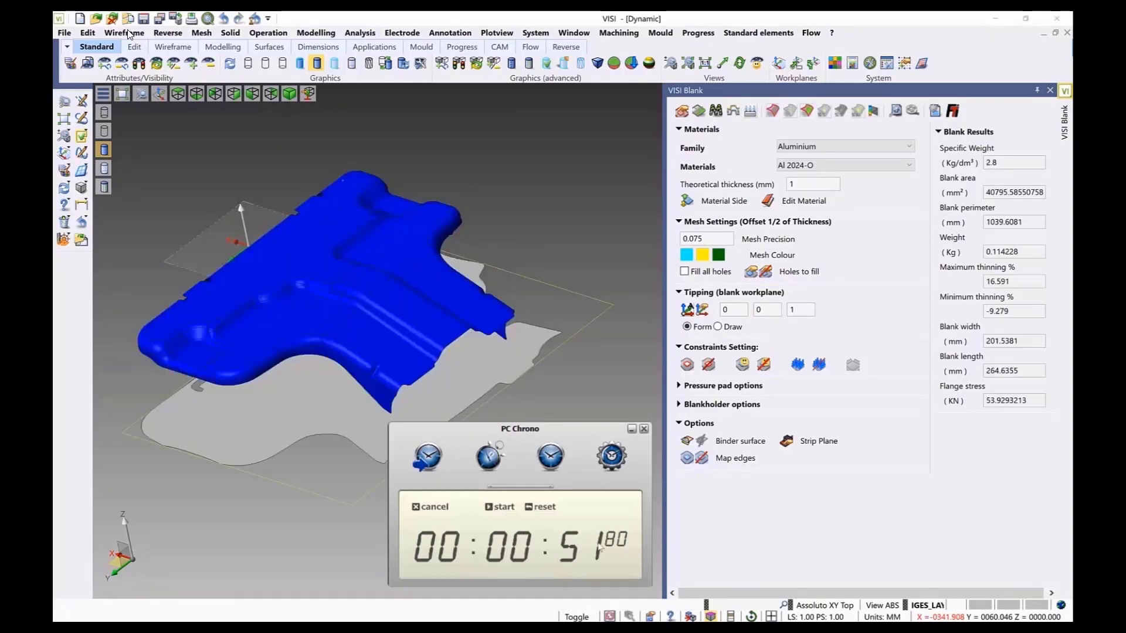
pyautogui.click(503, 508)
pyautogui.click(734, 112)
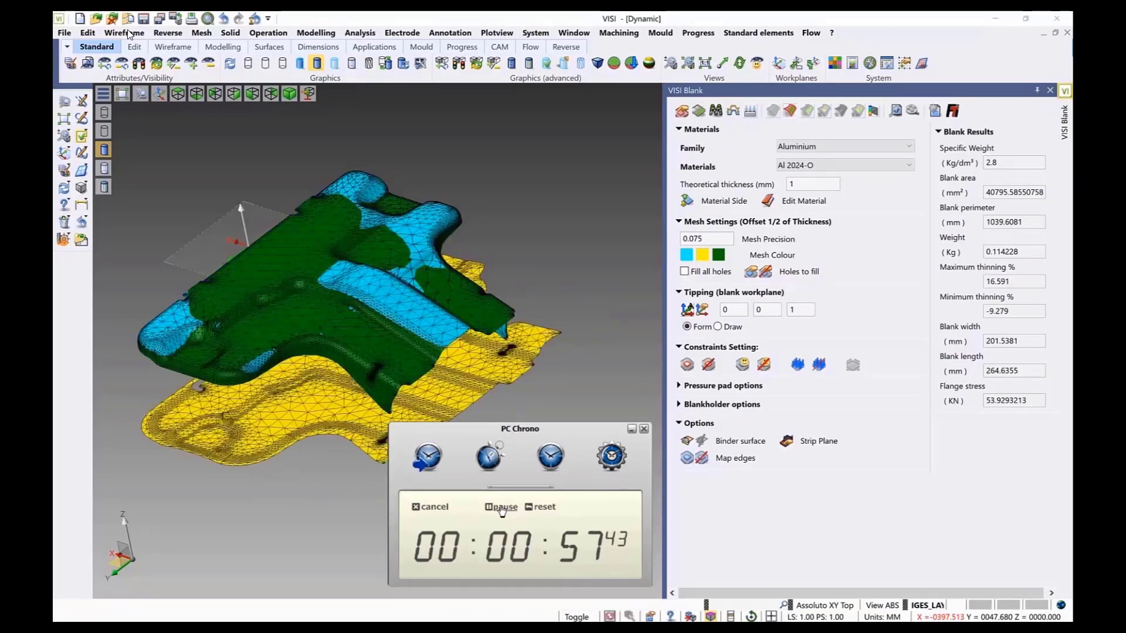
pyautogui.click(502, 508)
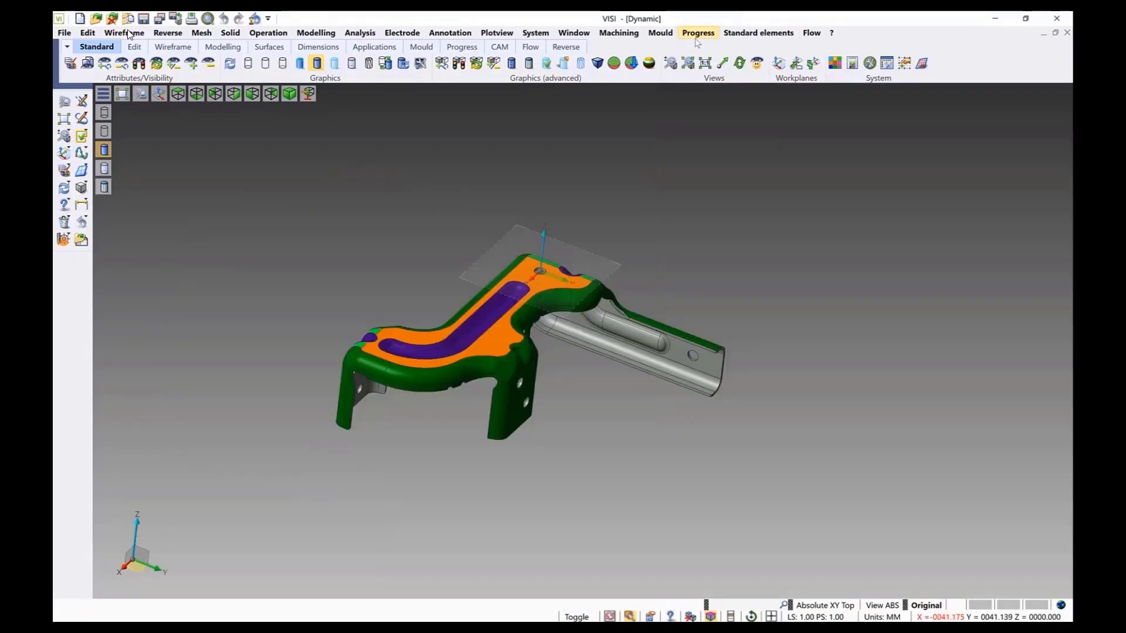
# Unfold the green side flange along the bracket's front edge as a new step, using the Tangent binder type
pyautogui.click(697, 32)
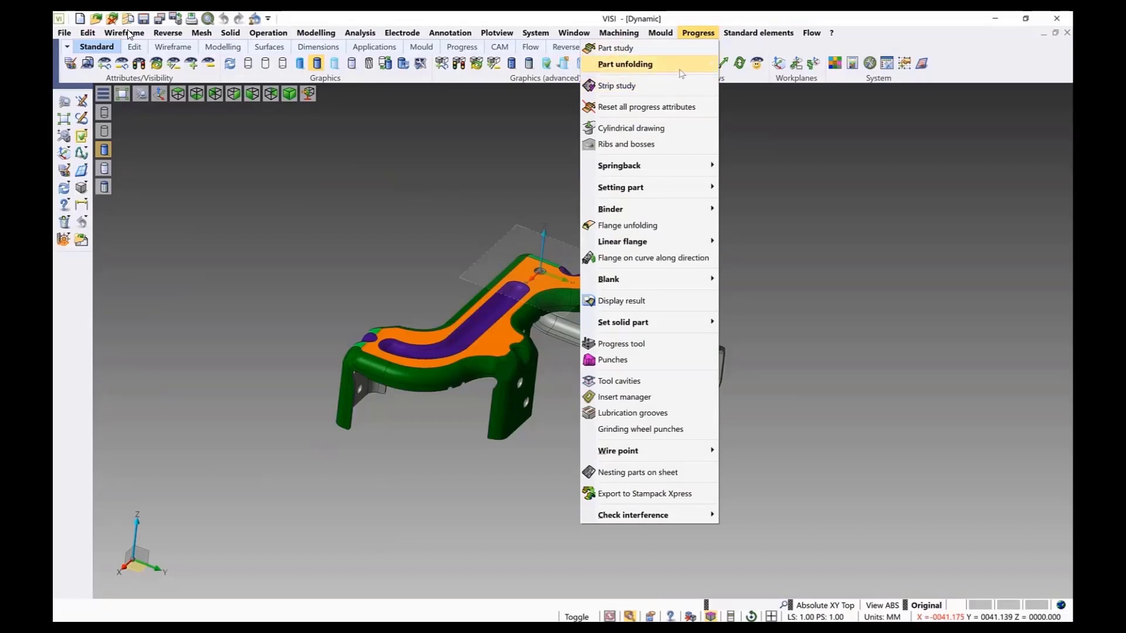
pyautogui.moveTo(680, 64)
pyautogui.click(768, 160)
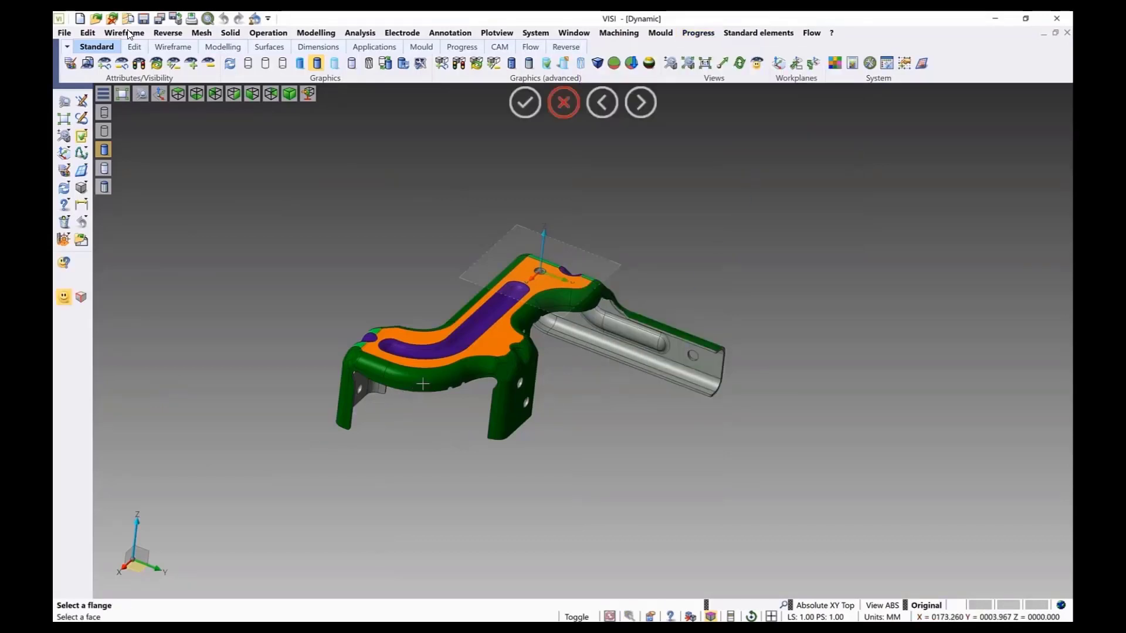
pyautogui.click(399, 378)
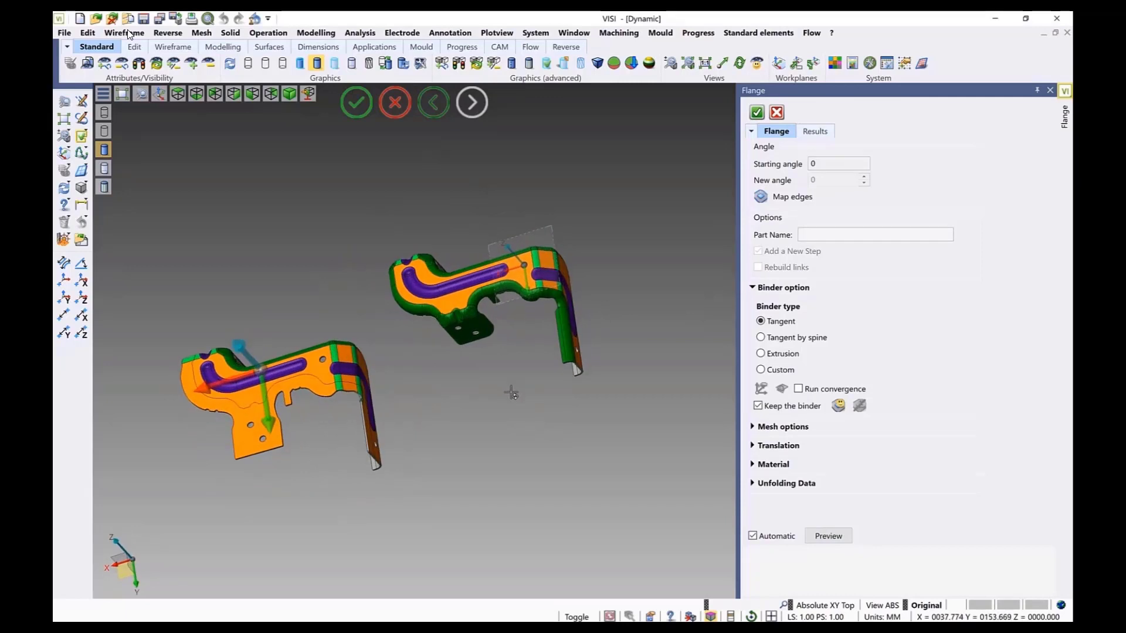
pyautogui.rightClick(491, 389)
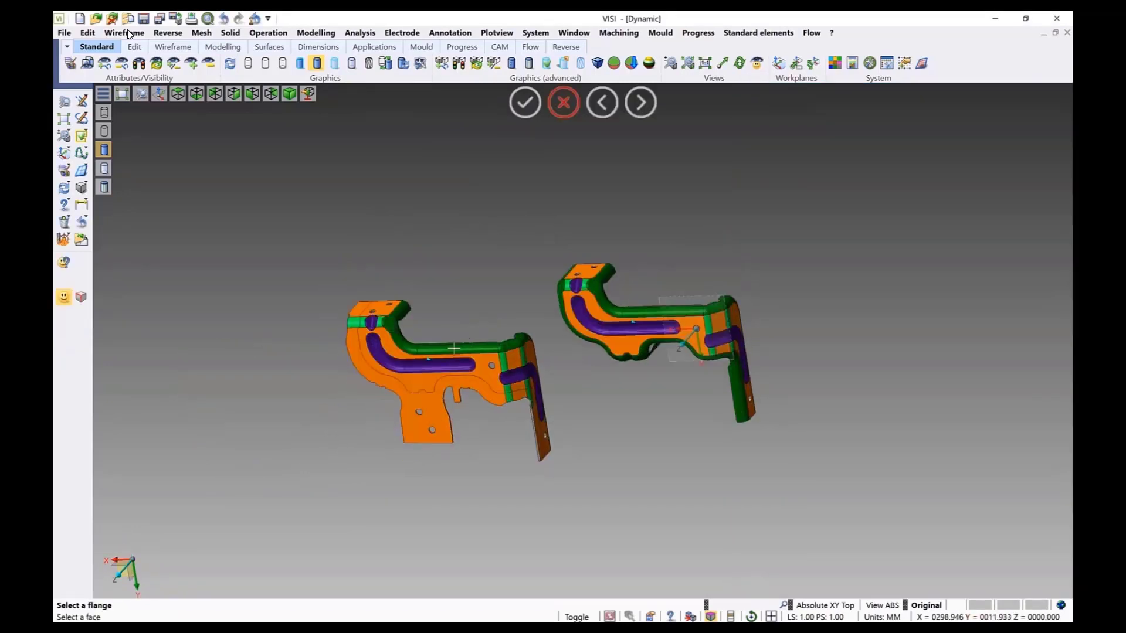
# Select the opposite green flange on the partly unfolded bracket for unfolding and turn off Add a New Step
pyautogui.click(460, 346)
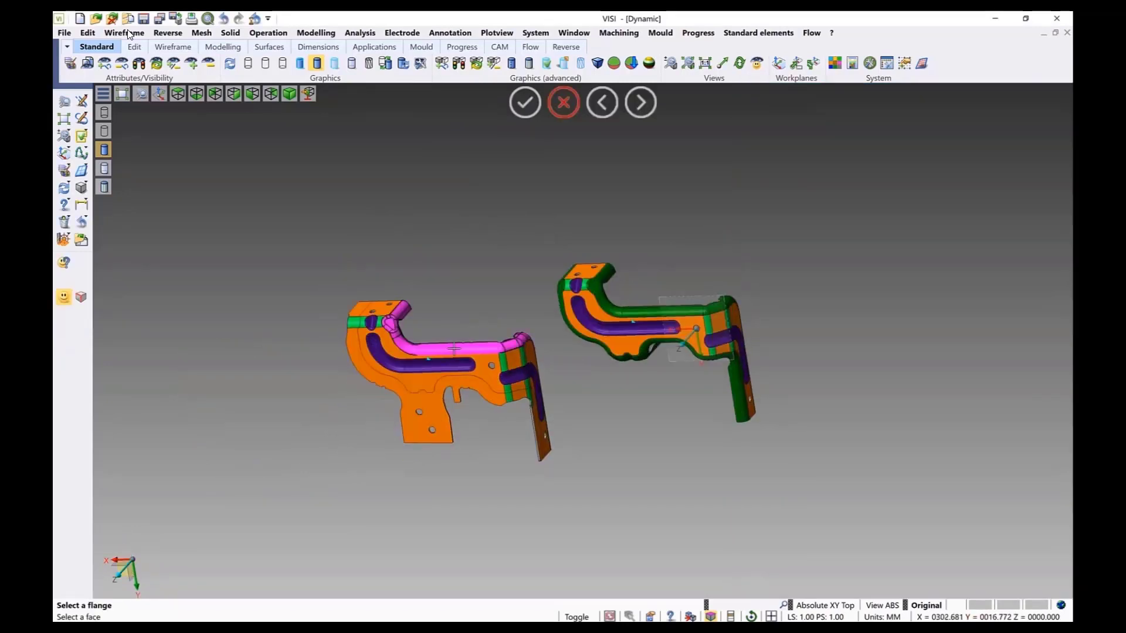
pyautogui.rightClick(701, 296)
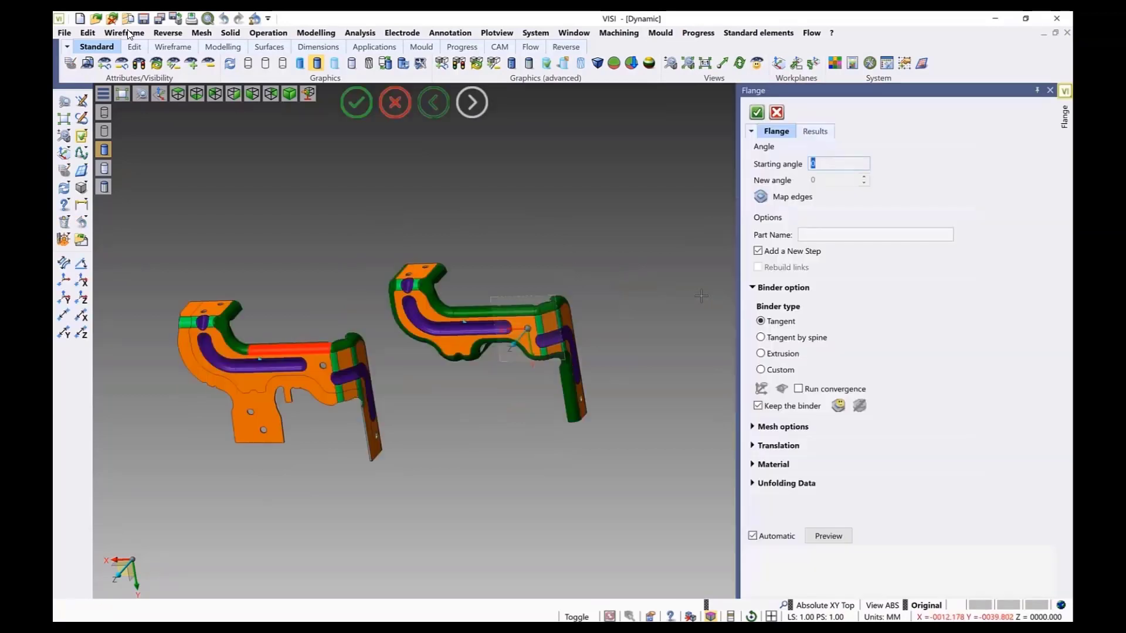
pyautogui.click(758, 251)
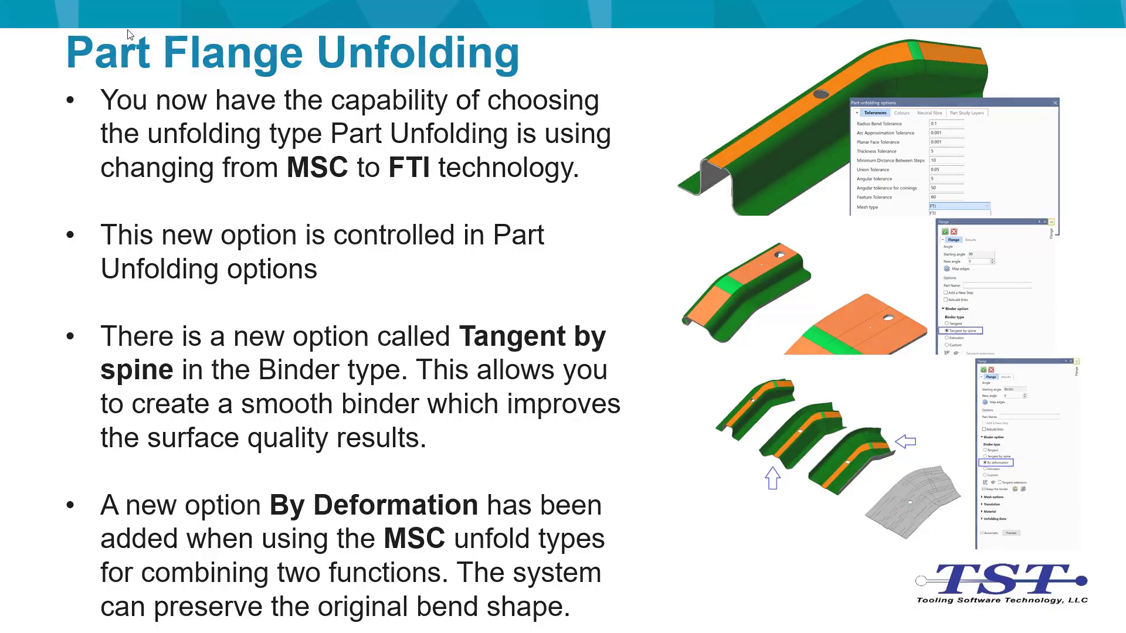
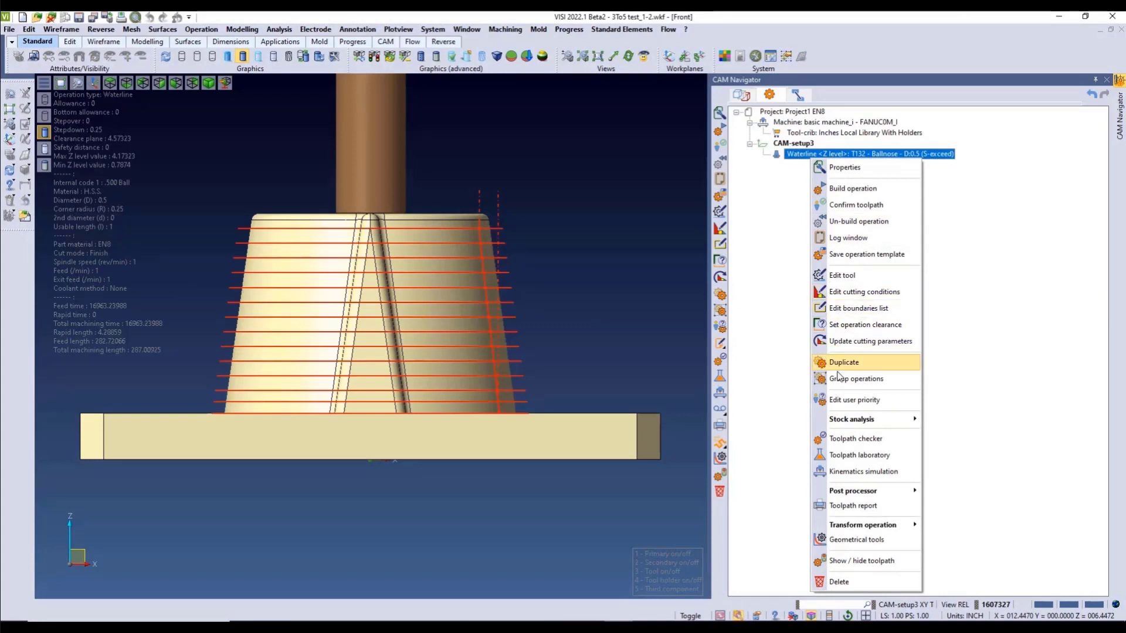
# Transform the Waterline operation with 3 to 5 (BETA), using the Vertical strategy and a max angle of 6
pyautogui.moveTo(856, 531)
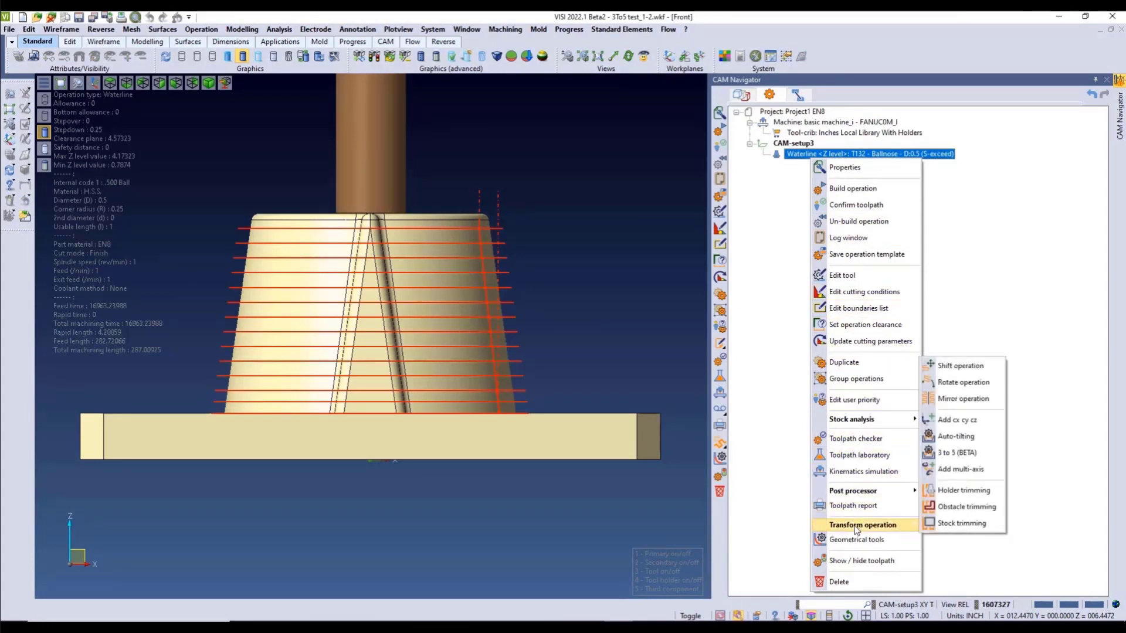
pyautogui.click(958, 454)
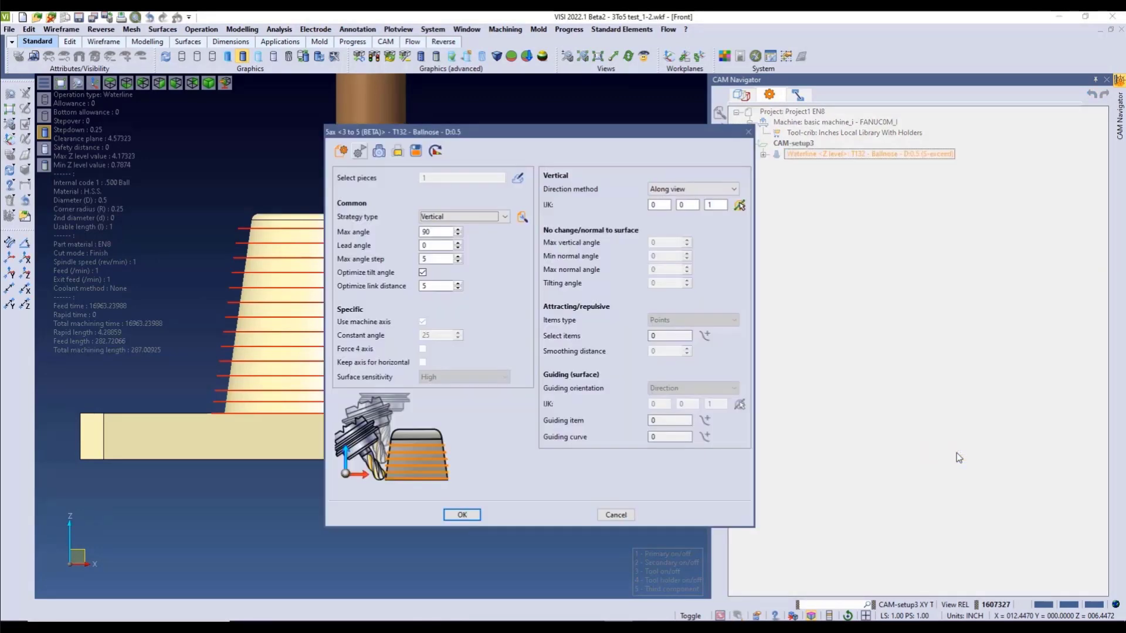
pyautogui.click(485, 217)
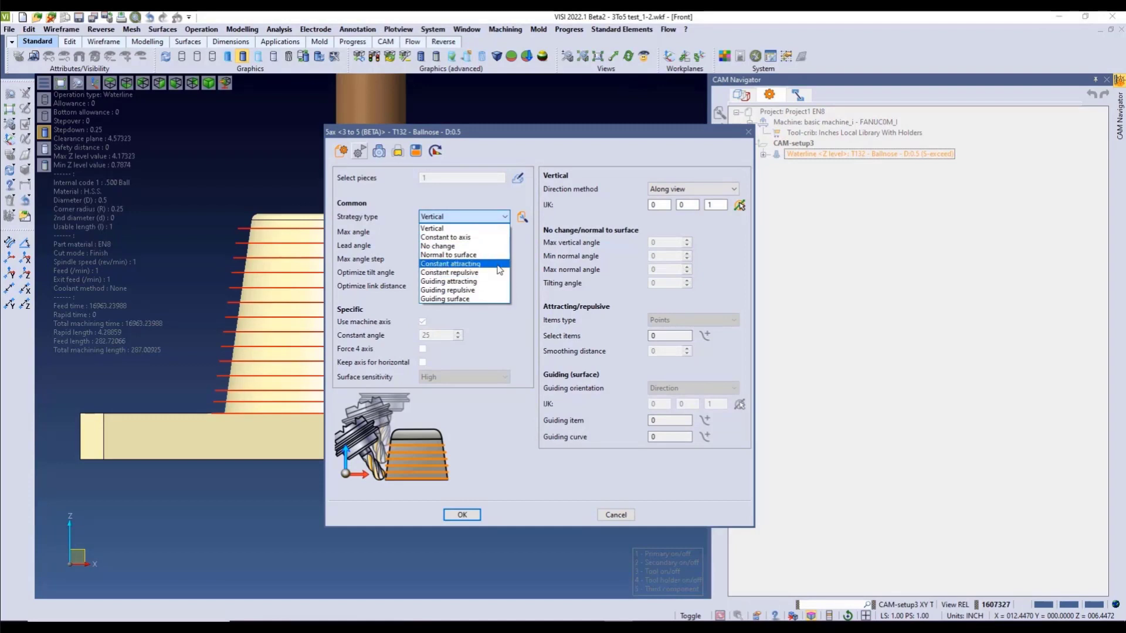
pyautogui.click(480, 229)
pyautogui.doubleClick(423, 231)
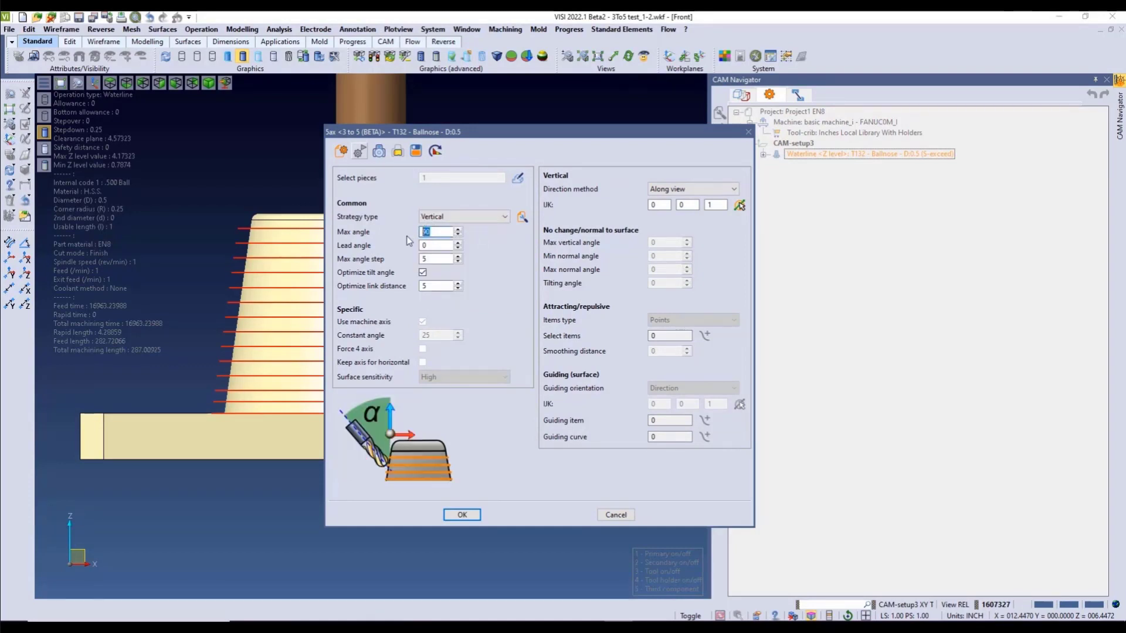
pyautogui.write('6')
pyautogui.click(461, 514)
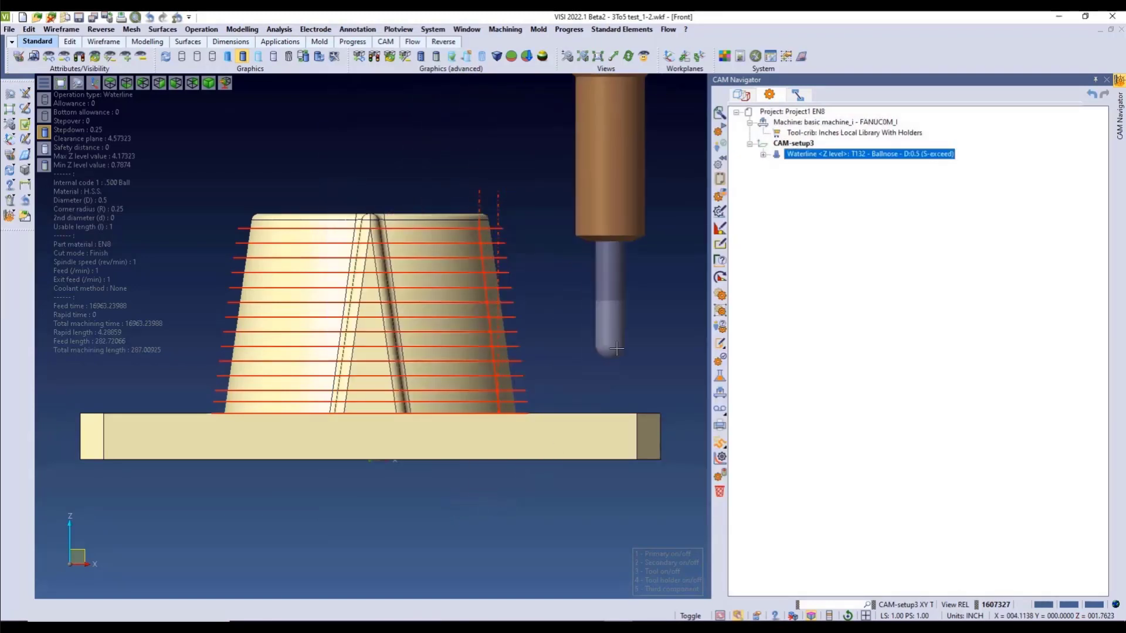
# Open the 3 to 5 (BETA) operation in the Toolpath laboratory and examine its tool axis vectors along the tapered wall
pyautogui.click(778, 156)
pyautogui.rightClick(820, 166)
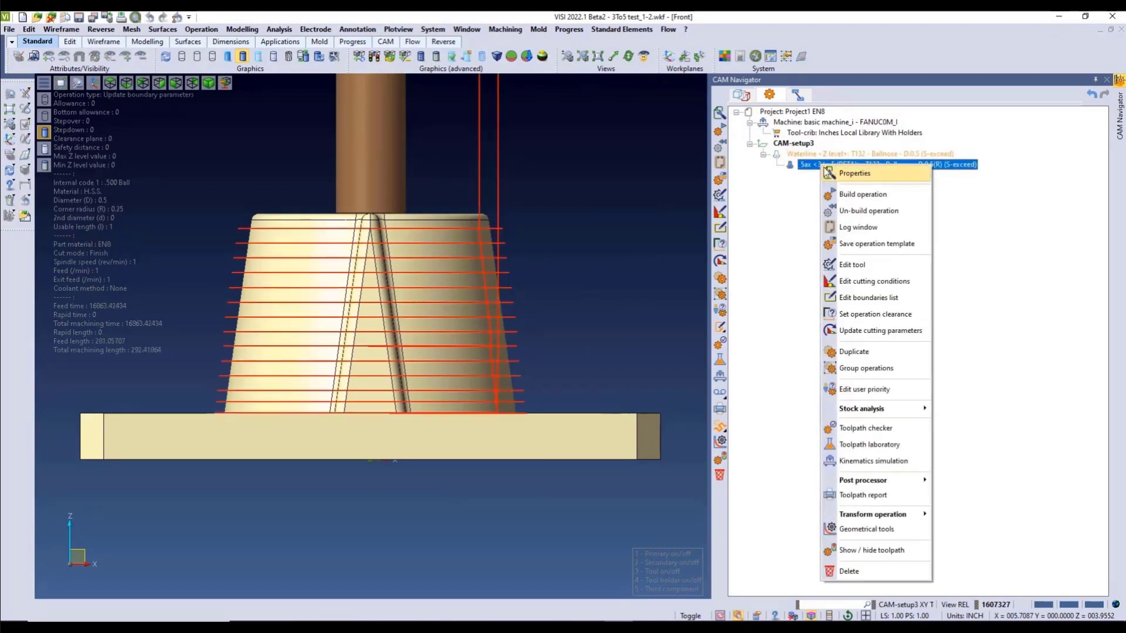
pyautogui.click(870, 444)
pyautogui.scroll(5, 518, 327)
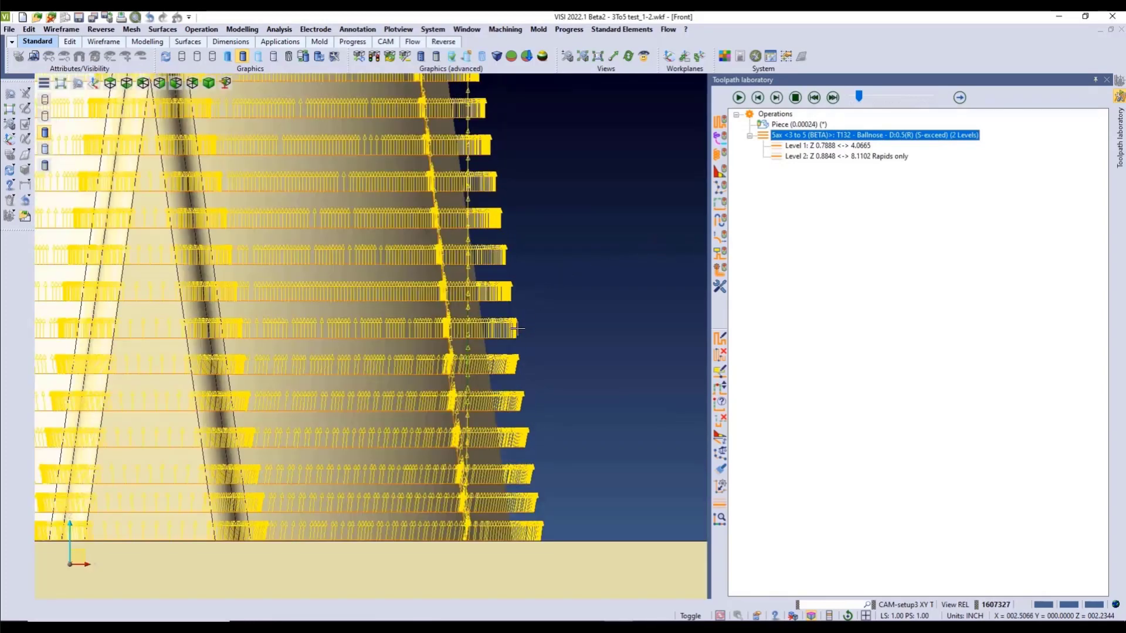
pyautogui.scroll(-2, 514, 318)
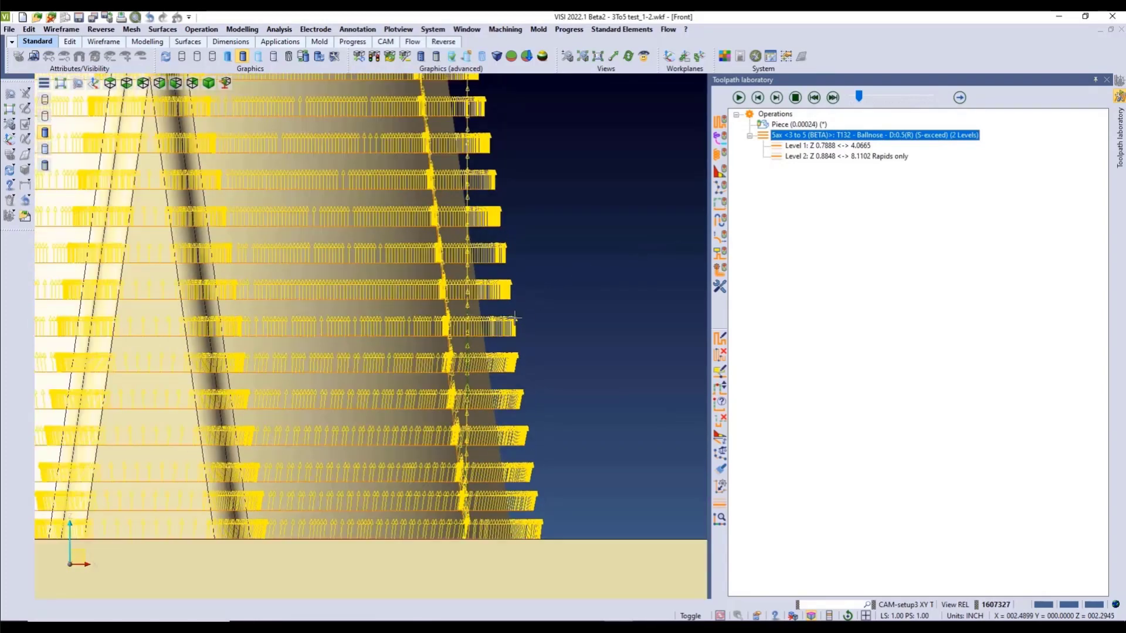
pyautogui.scroll(4, 543, 528)
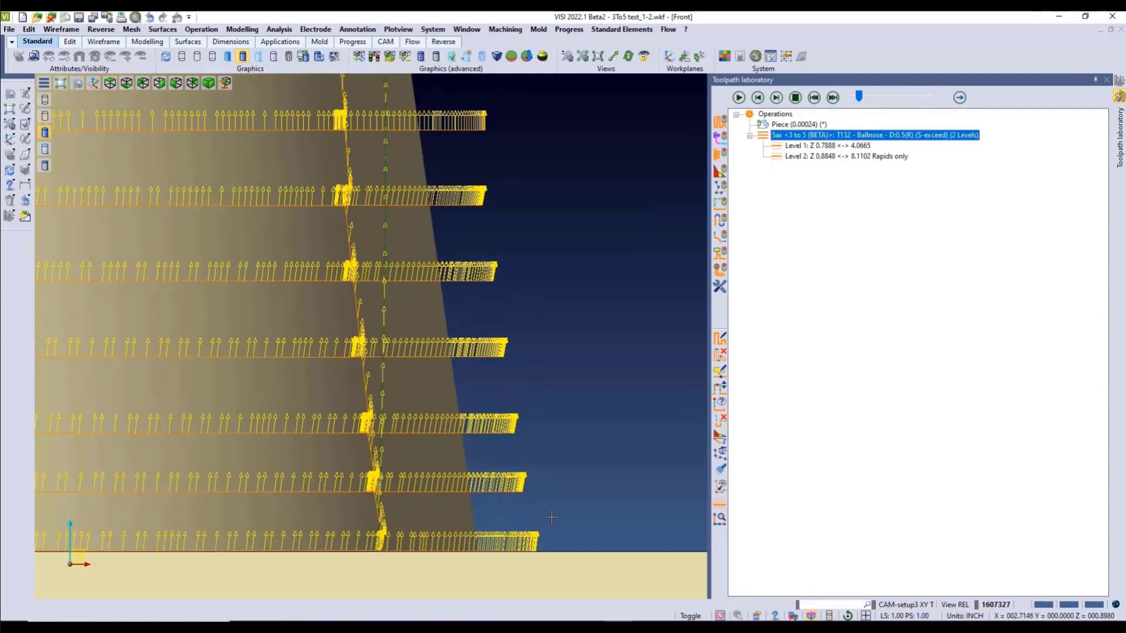
pyautogui.scroll(-4, 550, 516)
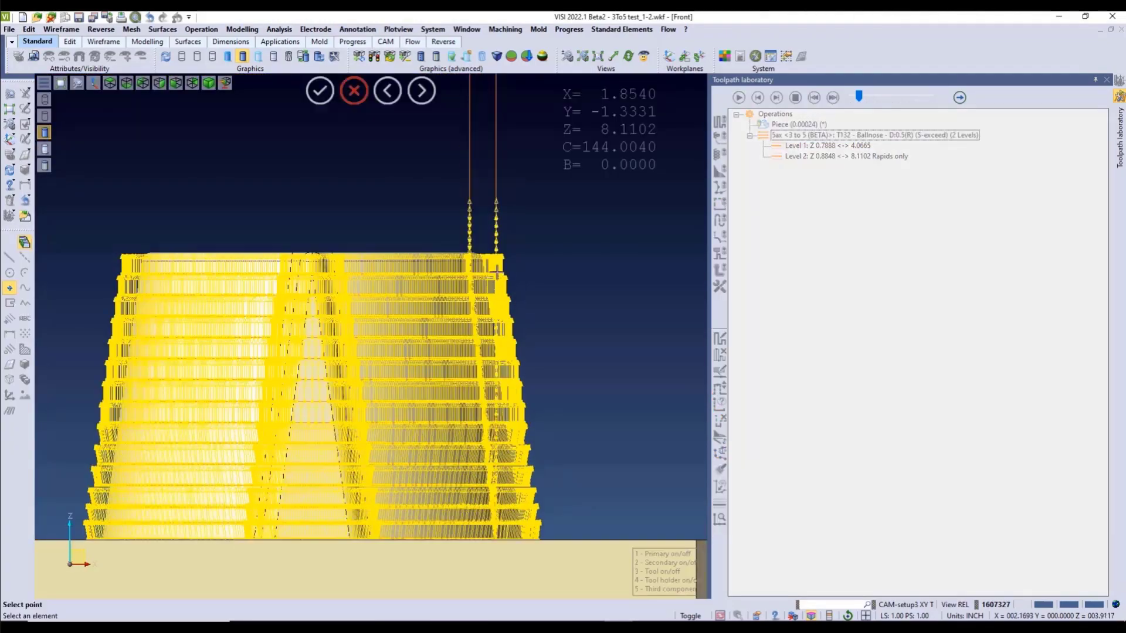
# Show the tool at a point on the uppermost pass and at one on the lowest pass, comparing the tilt and holder clearance
pyautogui.scroll(4, 496, 273)
pyautogui.click(519, 287)
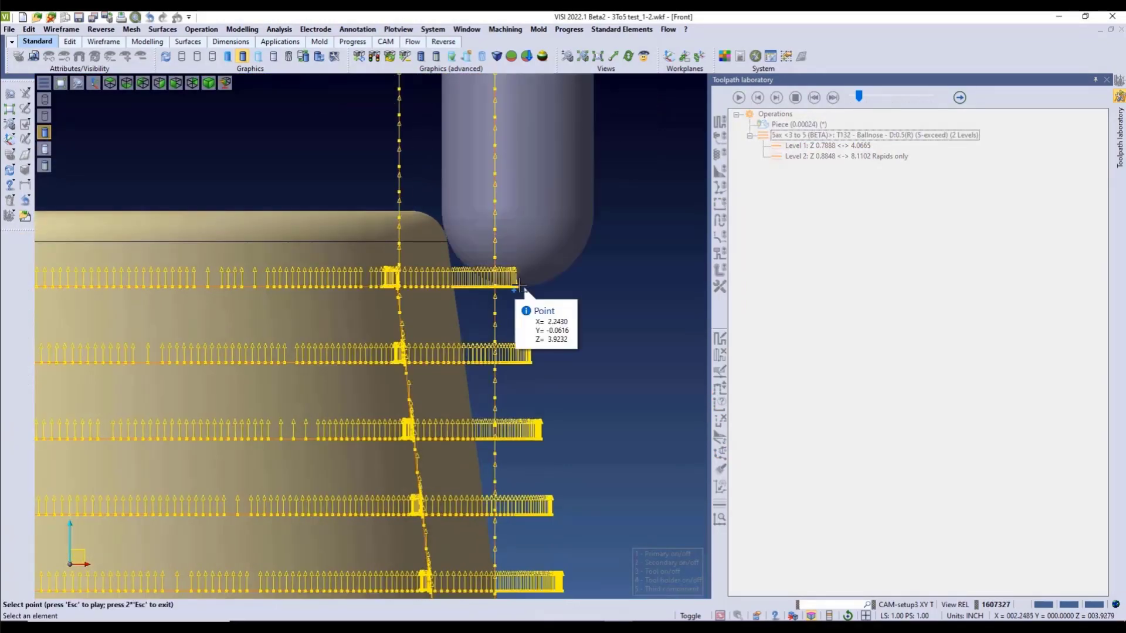
pyautogui.scroll(-5, 521, 287)
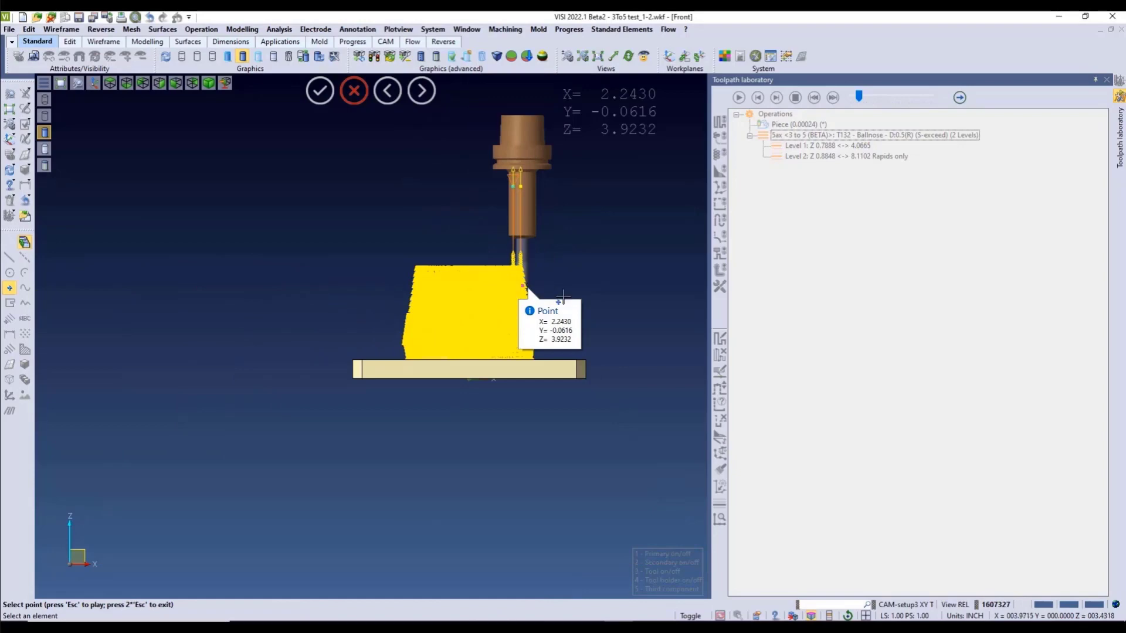
pyautogui.scroll(6, 535, 344)
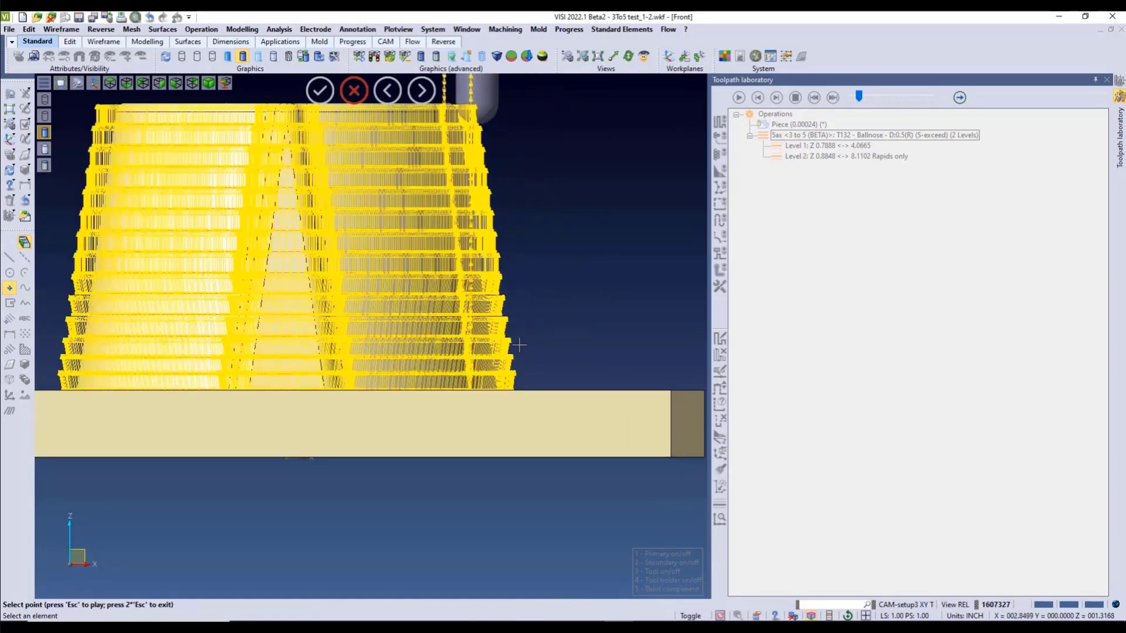
pyautogui.scroll(3, 512, 383)
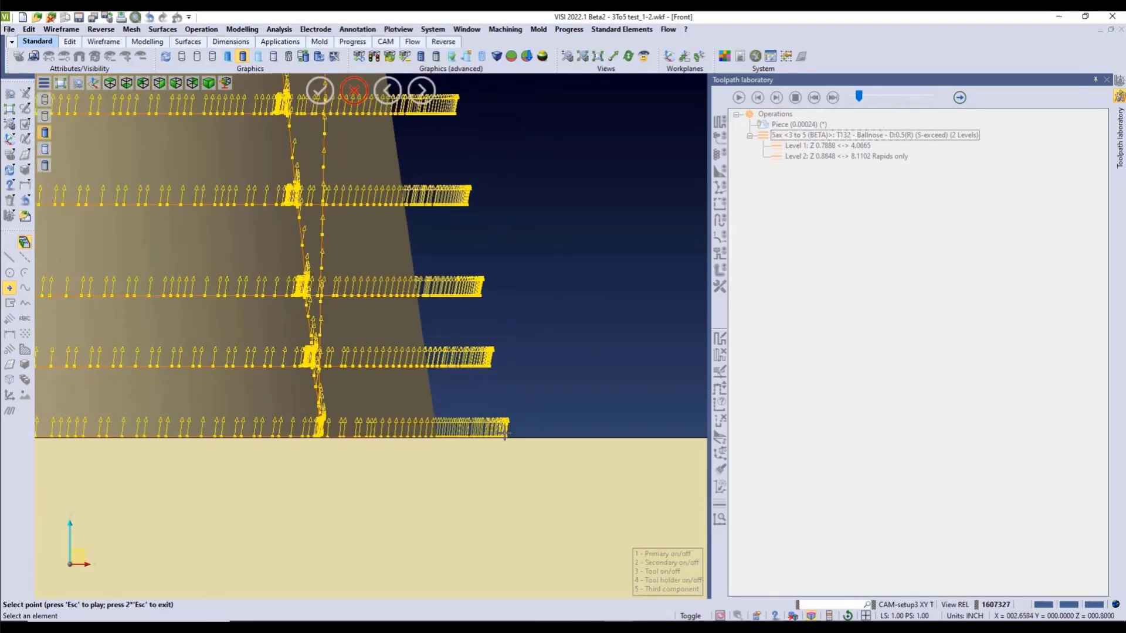
pyautogui.scroll(-2, 507, 428)
pyautogui.scroll(-3, 506, 406)
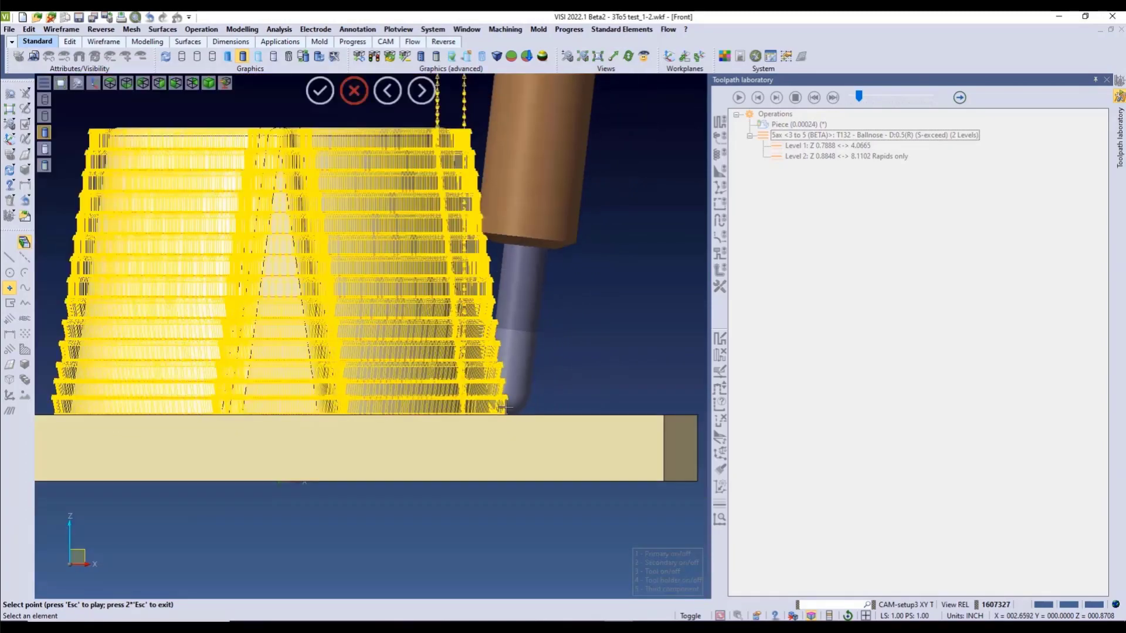
pyautogui.scroll(5, 482, 245)
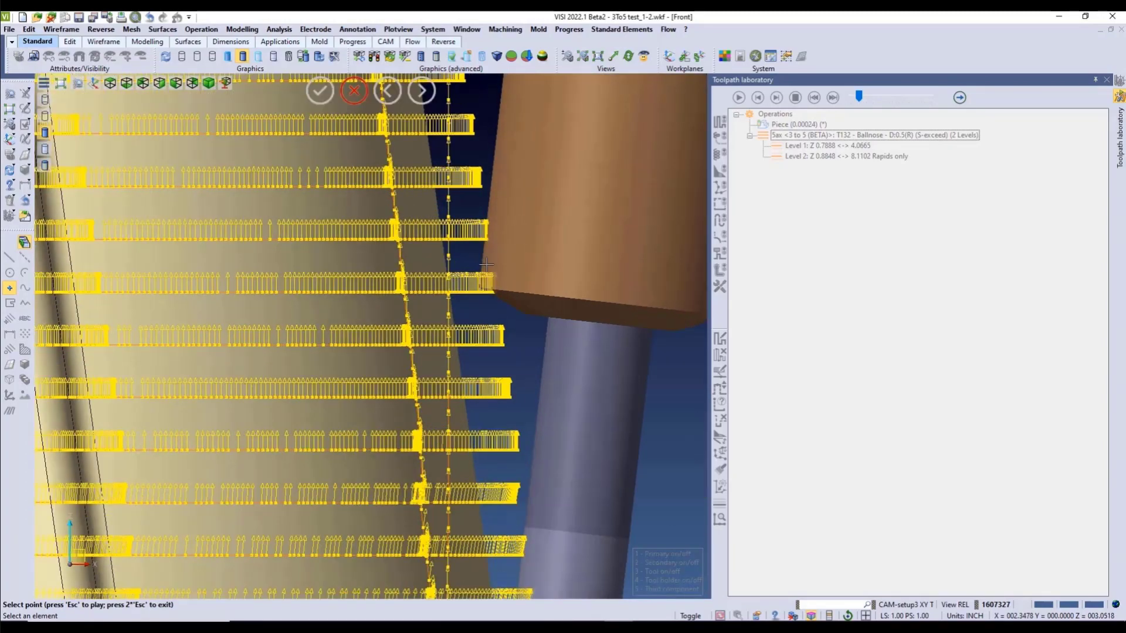
pyautogui.scroll(-4, 486, 265)
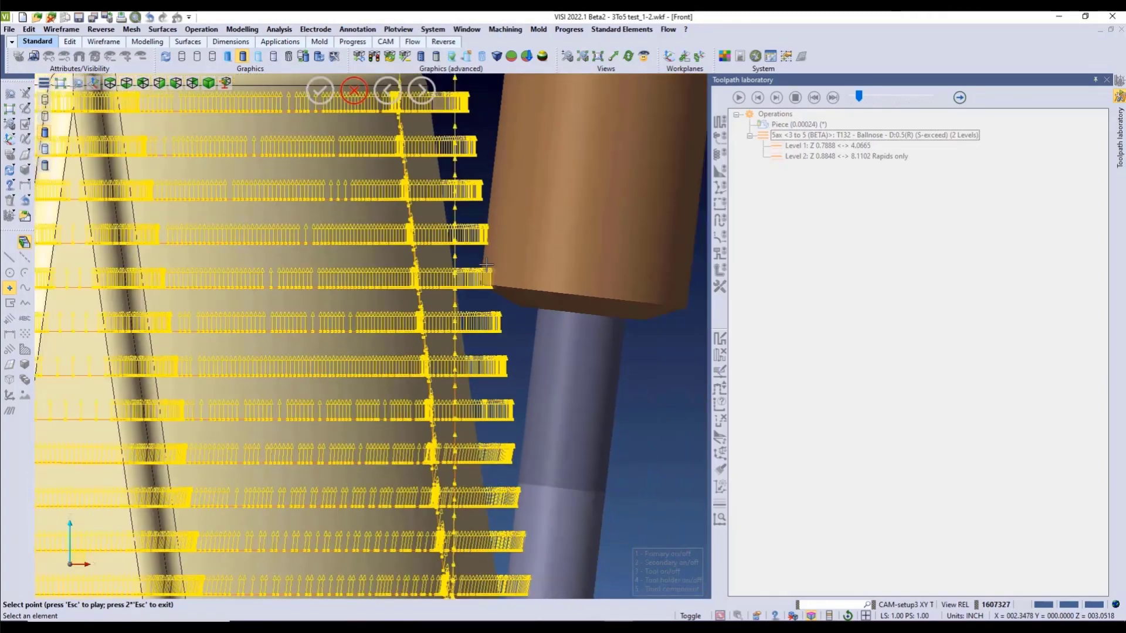
# Show the tool at a point on a mid-height pass and examine its tilt and holder clearance against the tapered wall
pyautogui.scroll(4, 499, 417)
pyautogui.scroll(3, 499, 425)
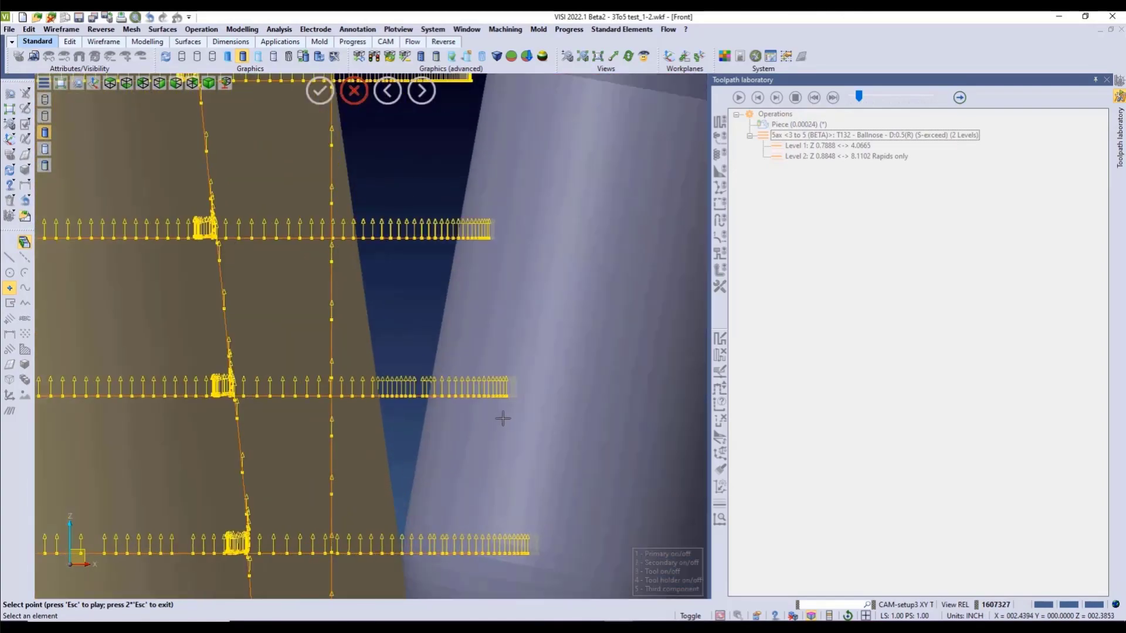
pyautogui.moveTo(515, 397)
pyautogui.scroll(-7, 515, 397)
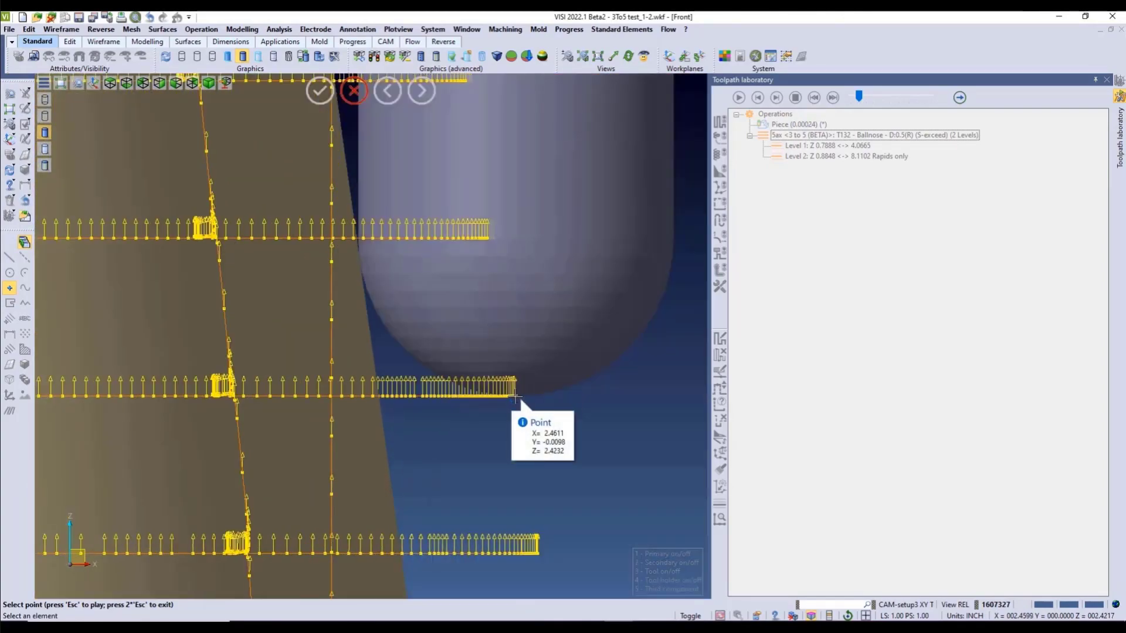
pyautogui.scroll(4, 466, 268)
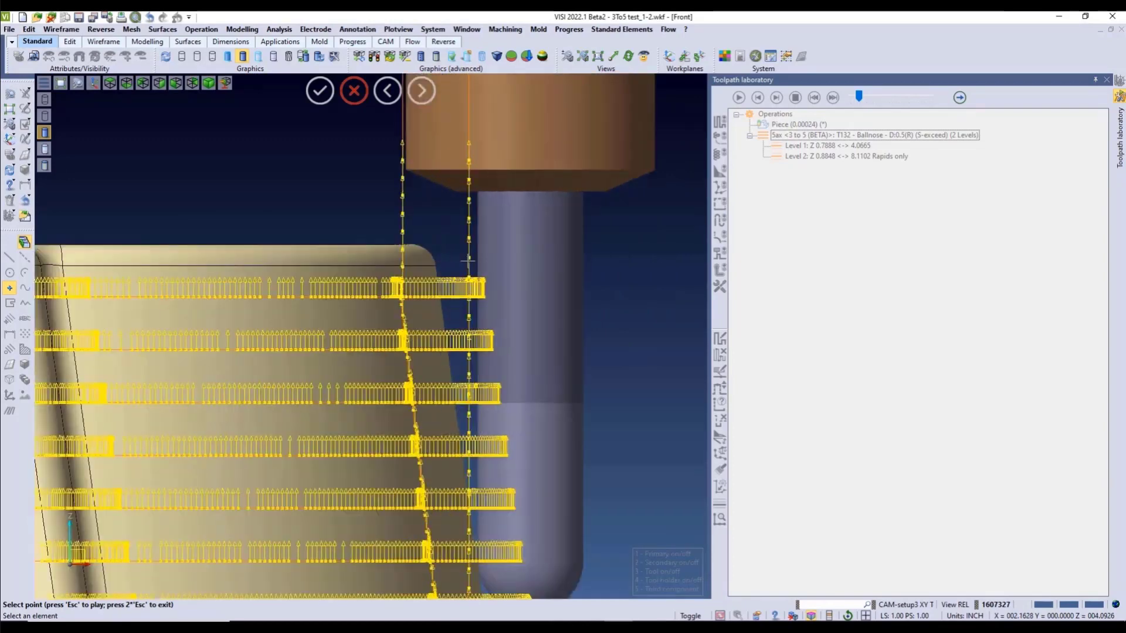
pyautogui.scroll(-5, 464, 268)
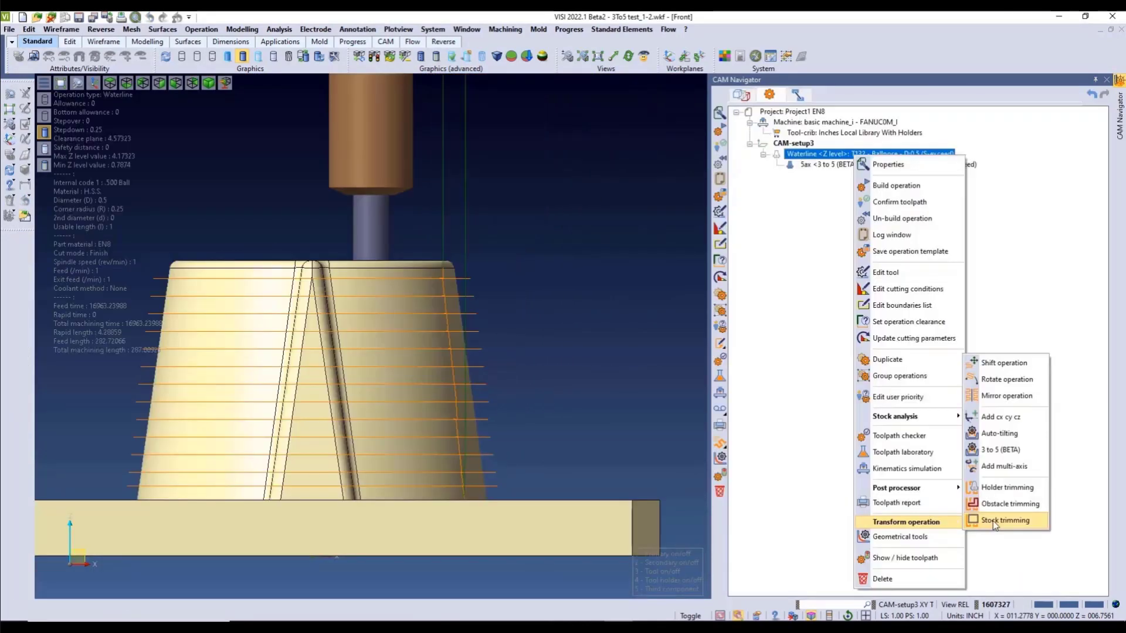
# Transform the Waterline operation with 3 to 5 (BETA) again, using the Constant to axis strategy and a max angle of 60
pyautogui.click(1008, 452)
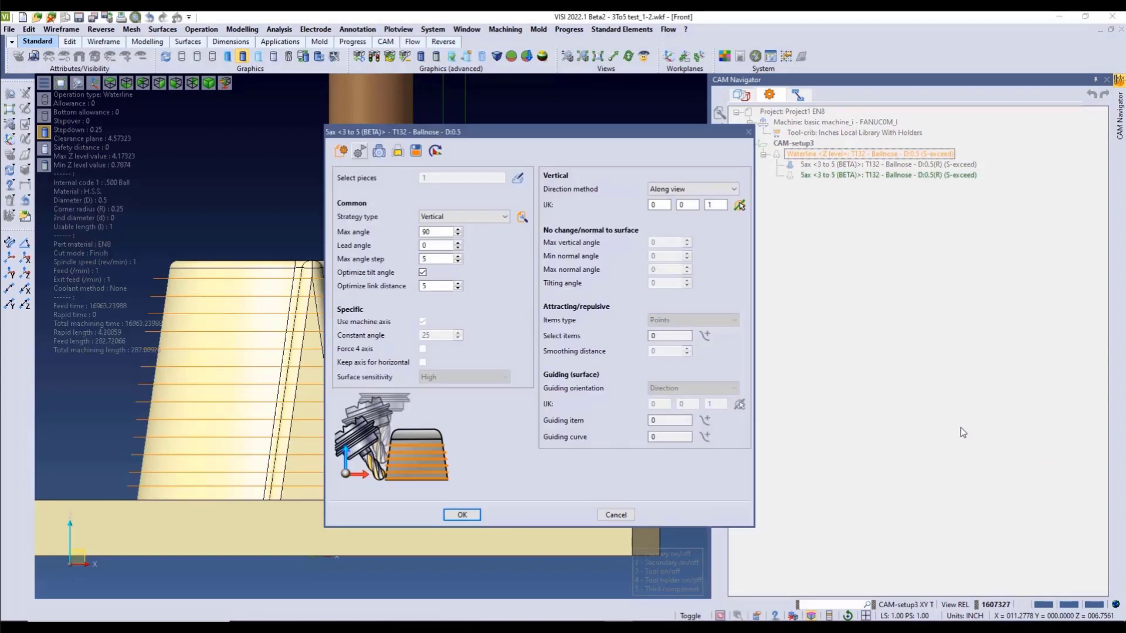
pyautogui.click(484, 222)
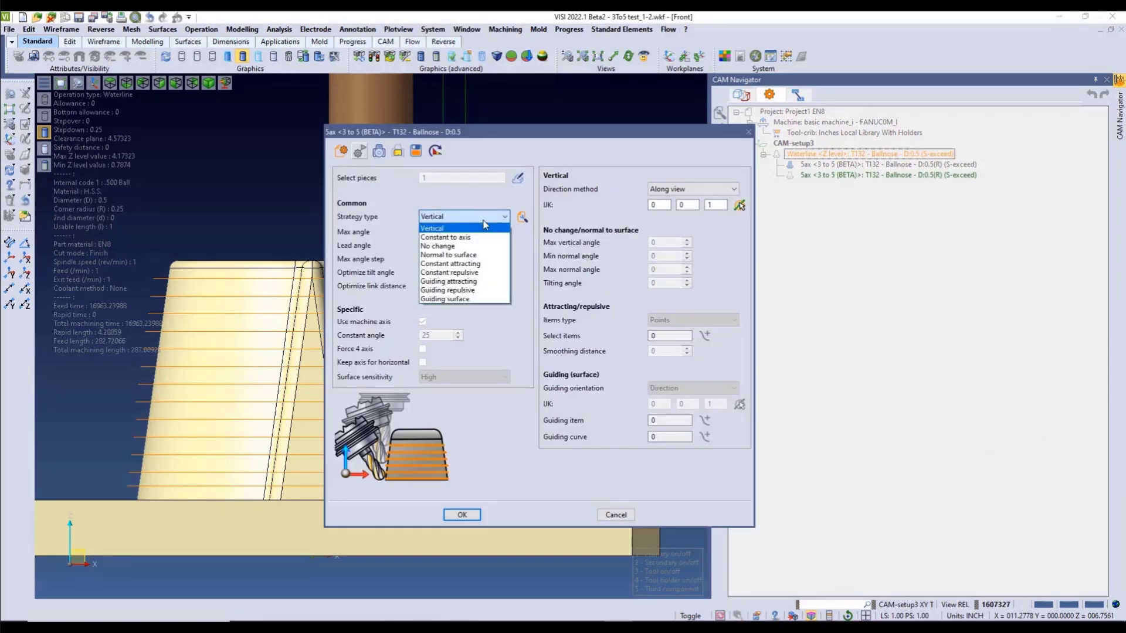
pyautogui.click(456, 237)
pyautogui.moveTo(445, 232); pyautogui.dragTo(398, 229)
pyautogui.write('60')
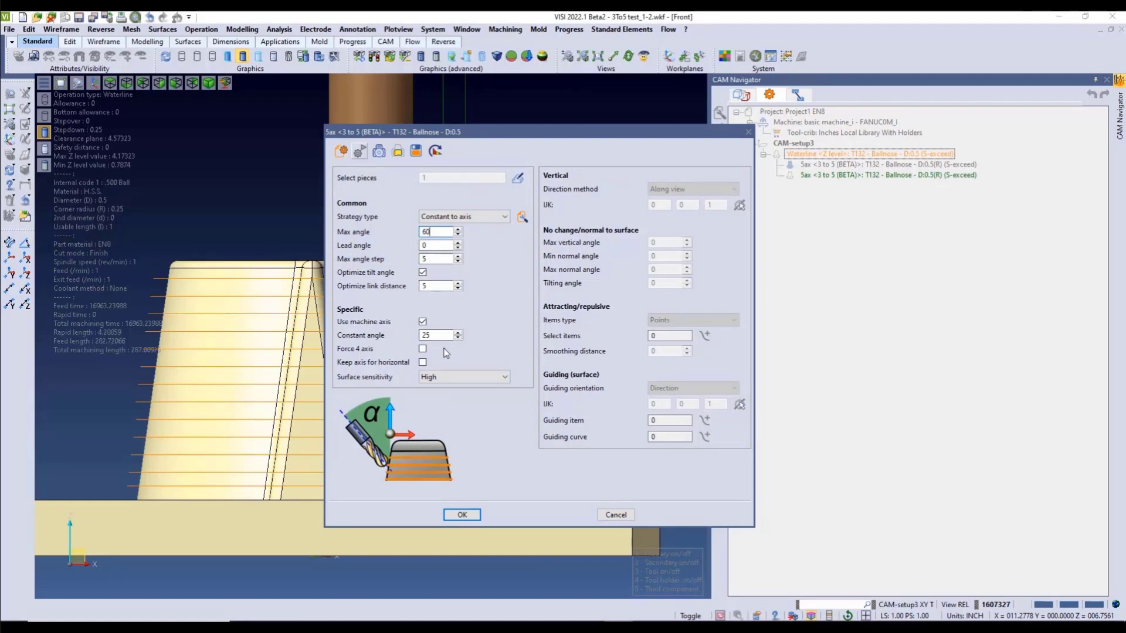
pyautogui.click(463, 514)
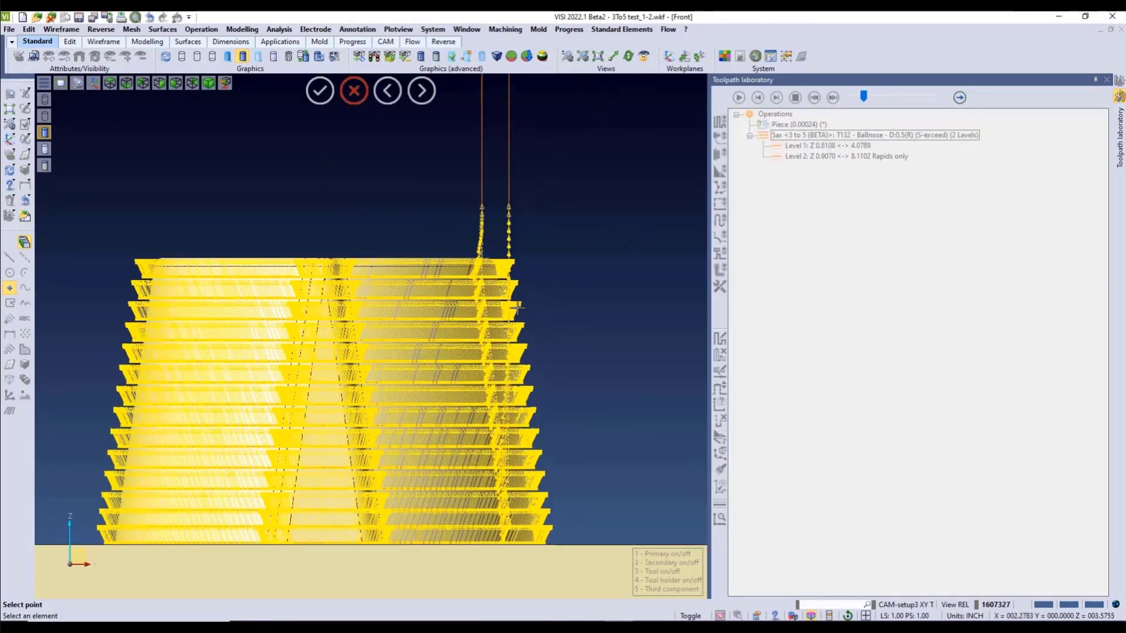
# Show the tool at a point on an upper pass and at one on the uppermost pass of the Constant to axis toolpath
pyautogui.scroll(2, 513, 321)
pyautogui.scroll(2, 513, 322)
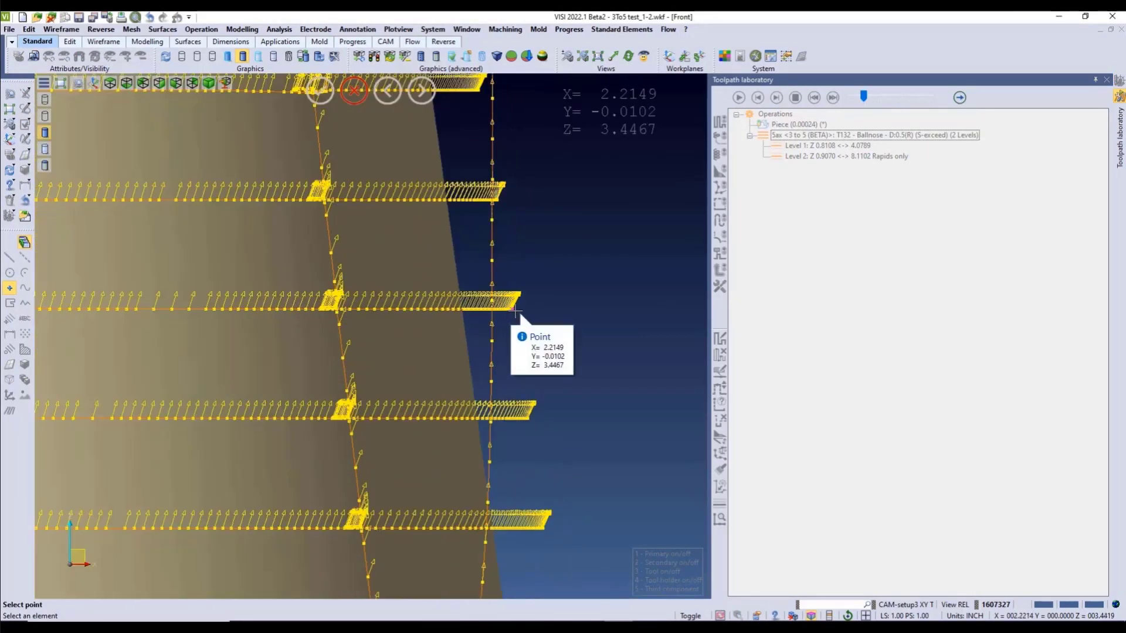
pyautogui.click(515, 314)
pyautogui.scroll(-5, 514, 315)
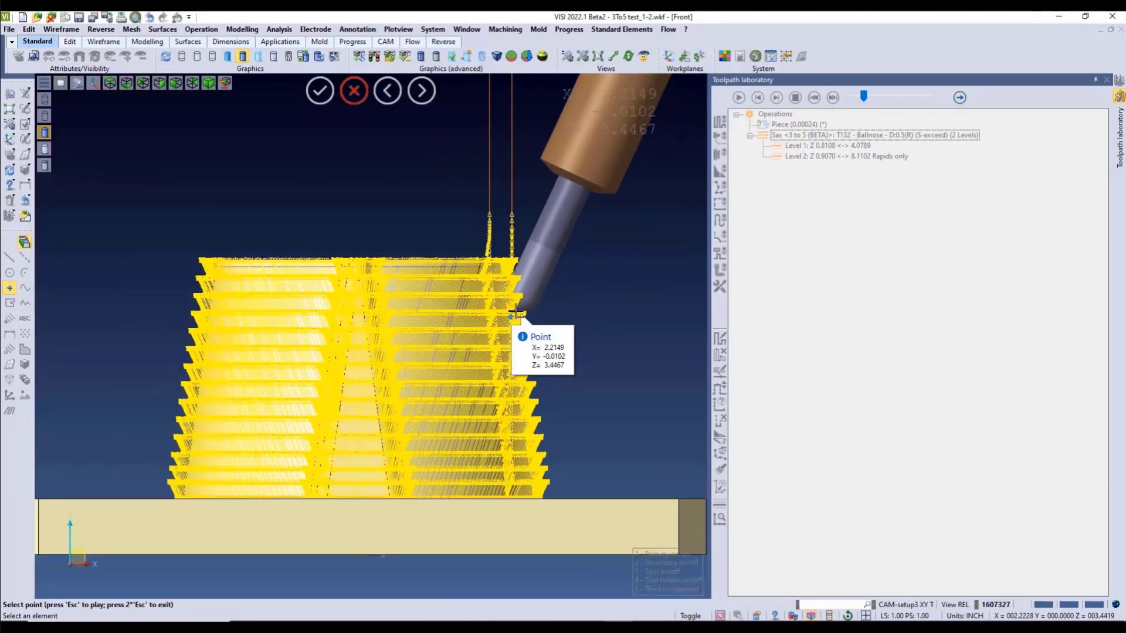
pyautogui.scroll(3, 515, 315)
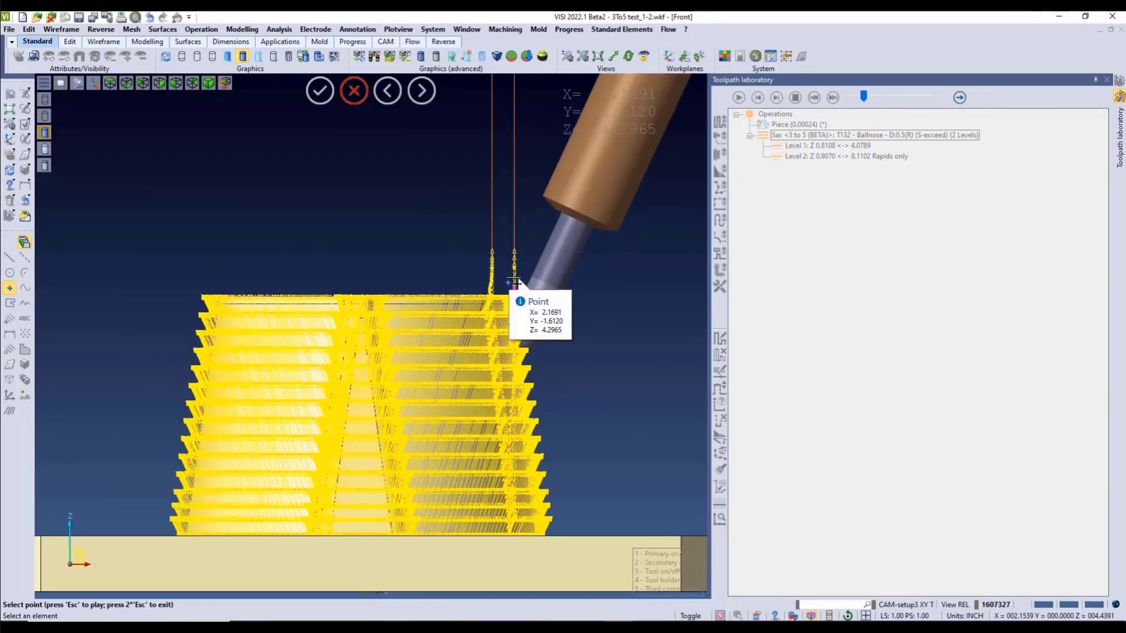
pyautogui.scroll(2, 513, 317)
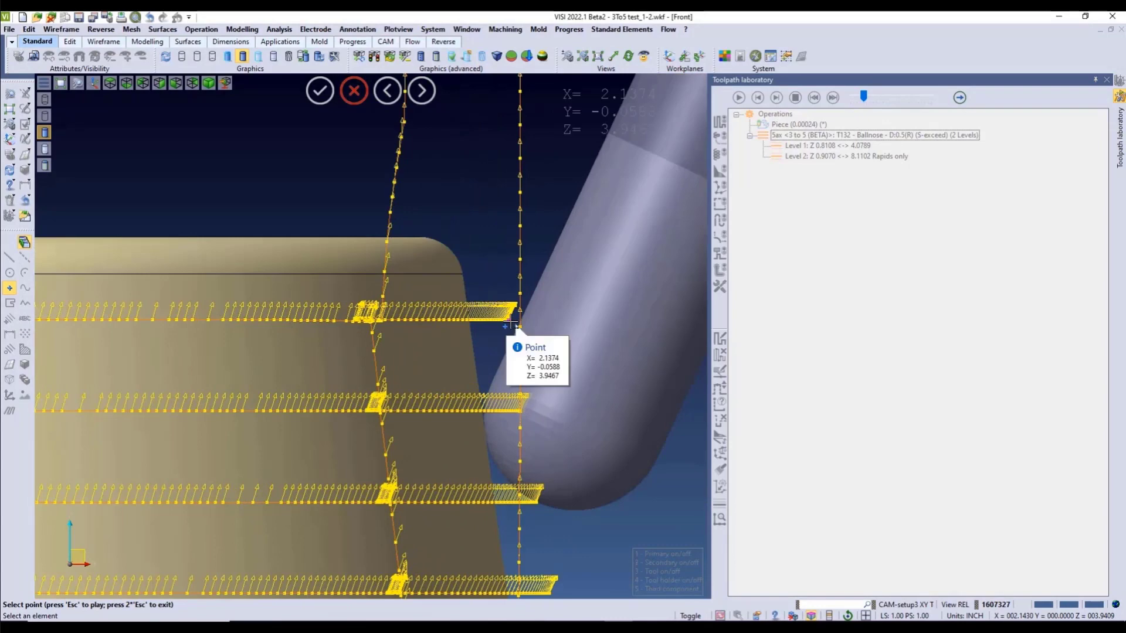
pyautogui.click(503, 287)
pyautogui.scroll(-5, 568, 299)
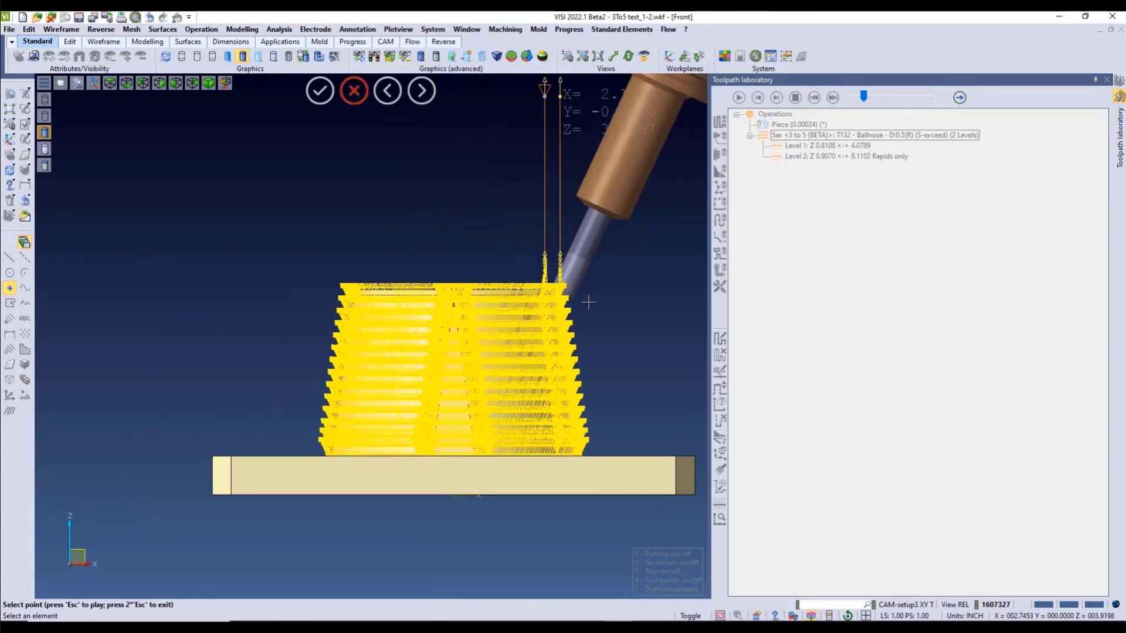
pyautogui.scroll(-2, 588, 302)
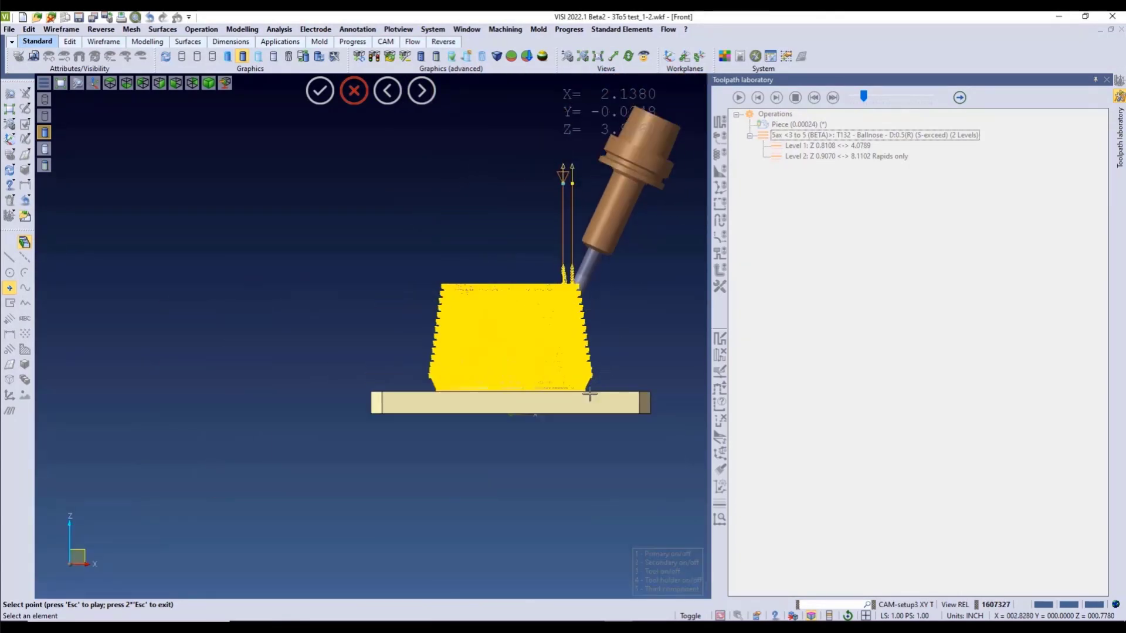
# Show the tool at a point on the lowest pass, check the holder clearance and leave the point selection
pyautogui.scroll(6, 591, 392)
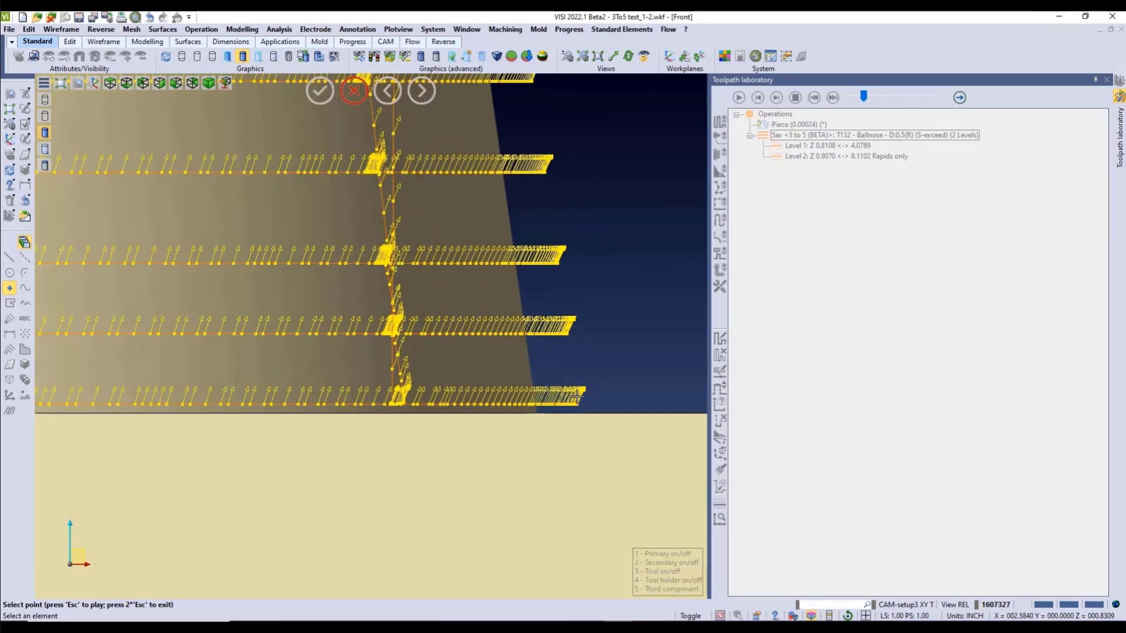
pyautogui.click(581, 411)
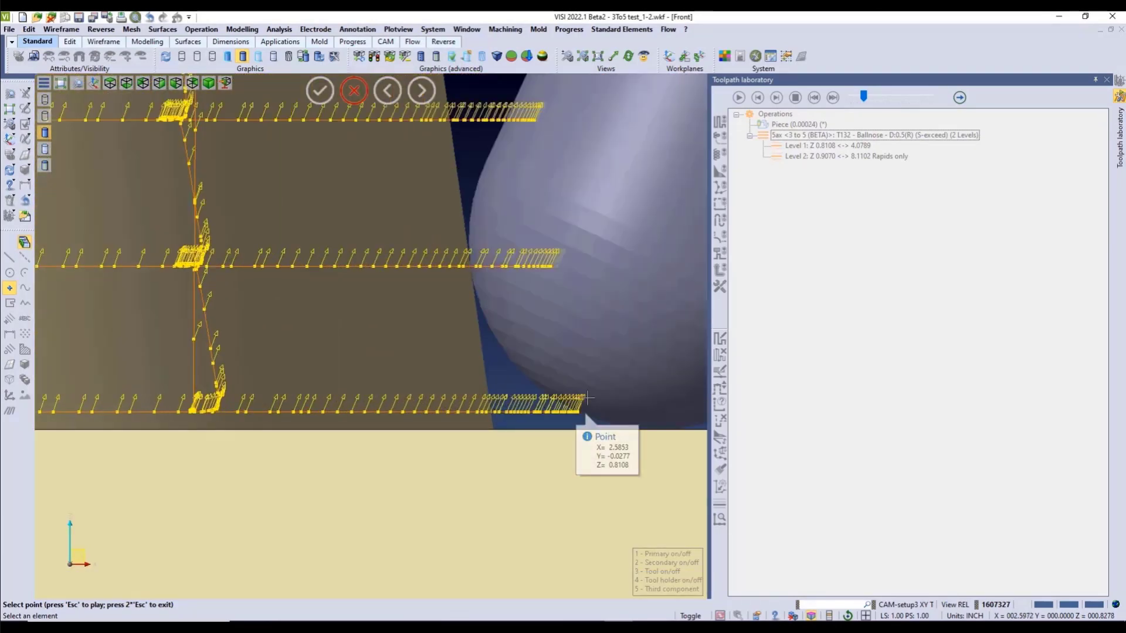
pyautogui.scroll(-1, 525, 378)
pyautogui.scroll(-5, 525, 379)
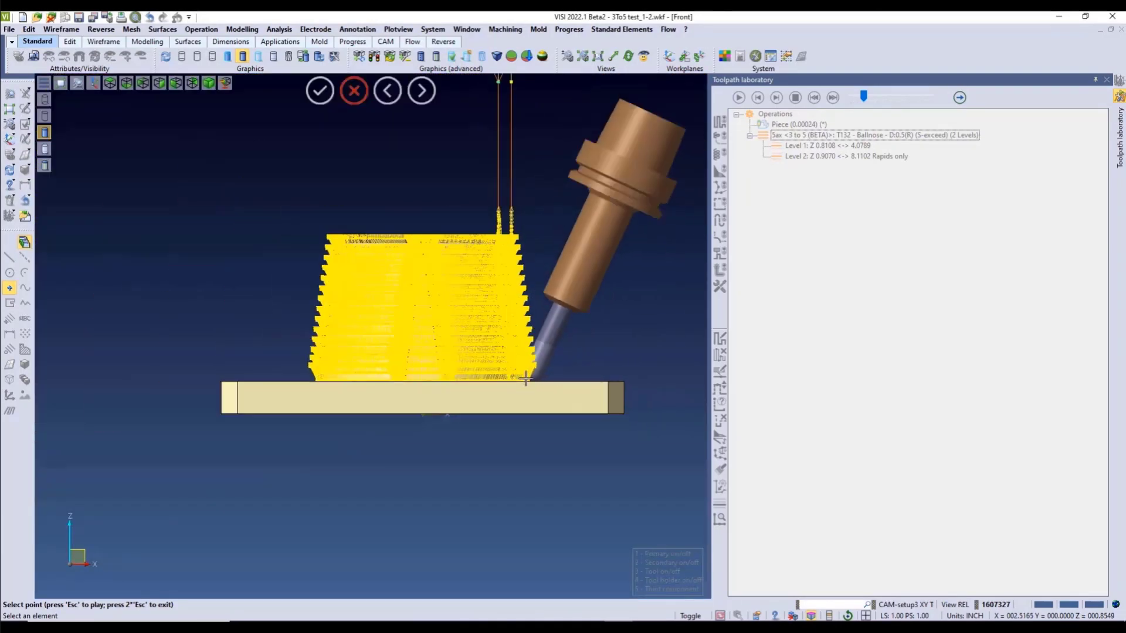
pyautogui.click(355, 90)
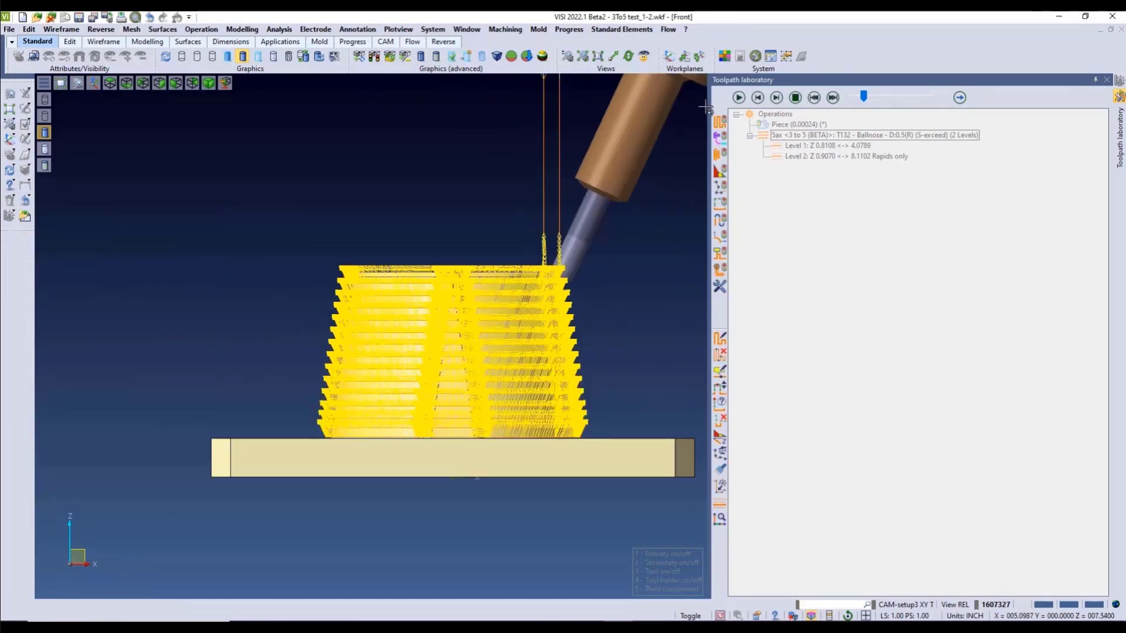
# Play back the Constant to axis toolpath and watch the tilted tool travel around the tapered part
pyautogui.click(738, 97)
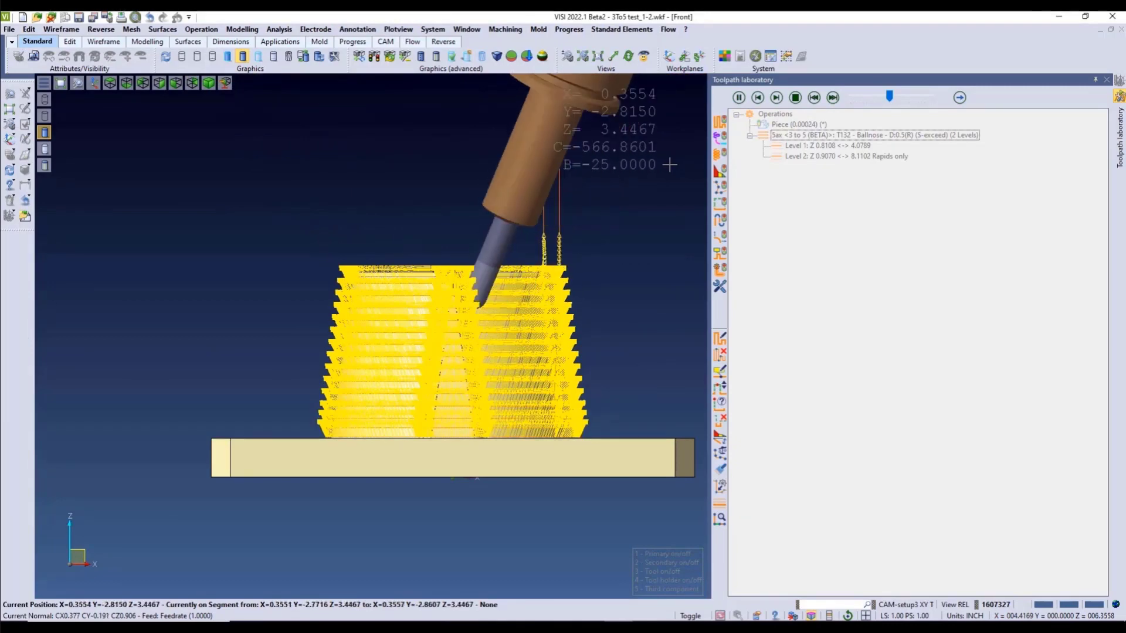
pyautogui.scroll(-2, 656, 179)
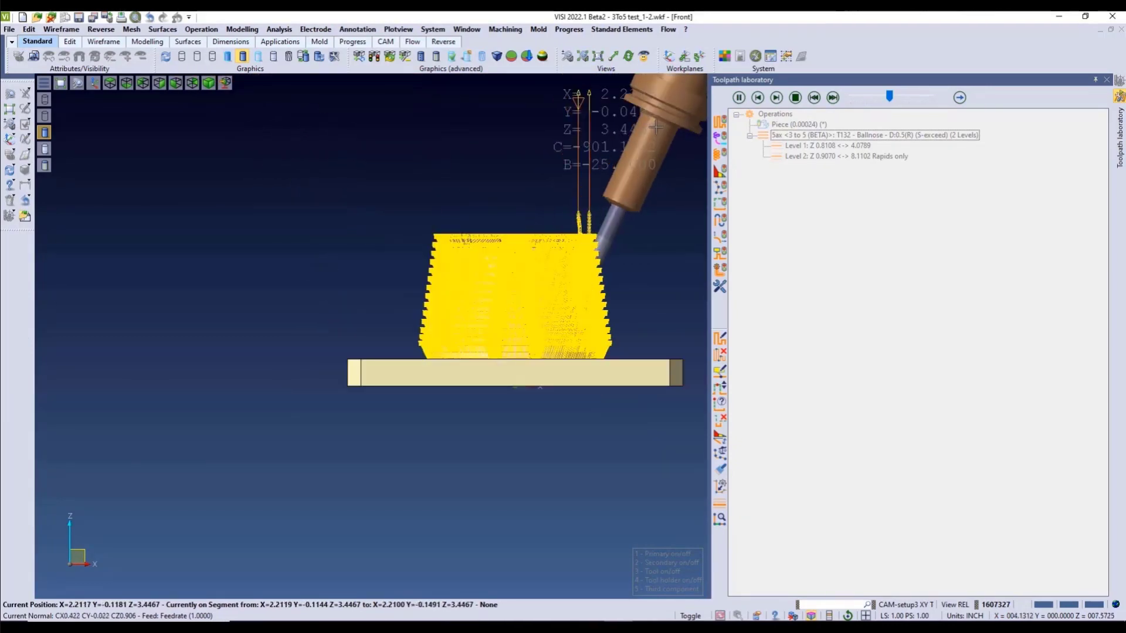
pyautogui.scroll(3, 656, 134)
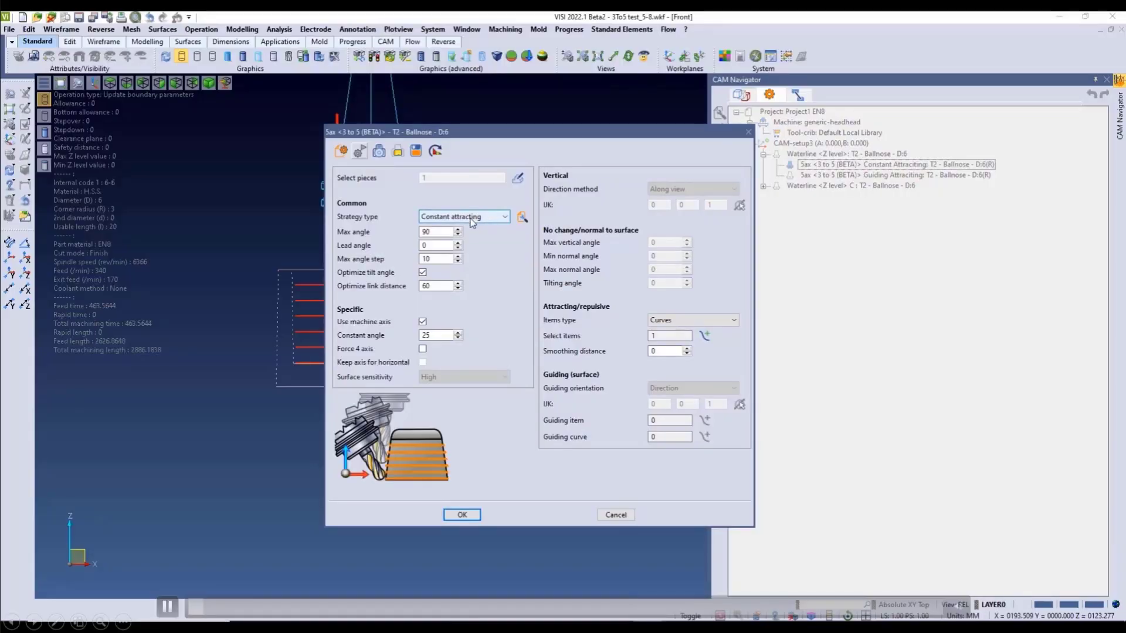
# Review the Constant attracting operation's strategy, constant angle and attracting profile, highlighting the profile curve in the model
pyautogui.click(470, 218)
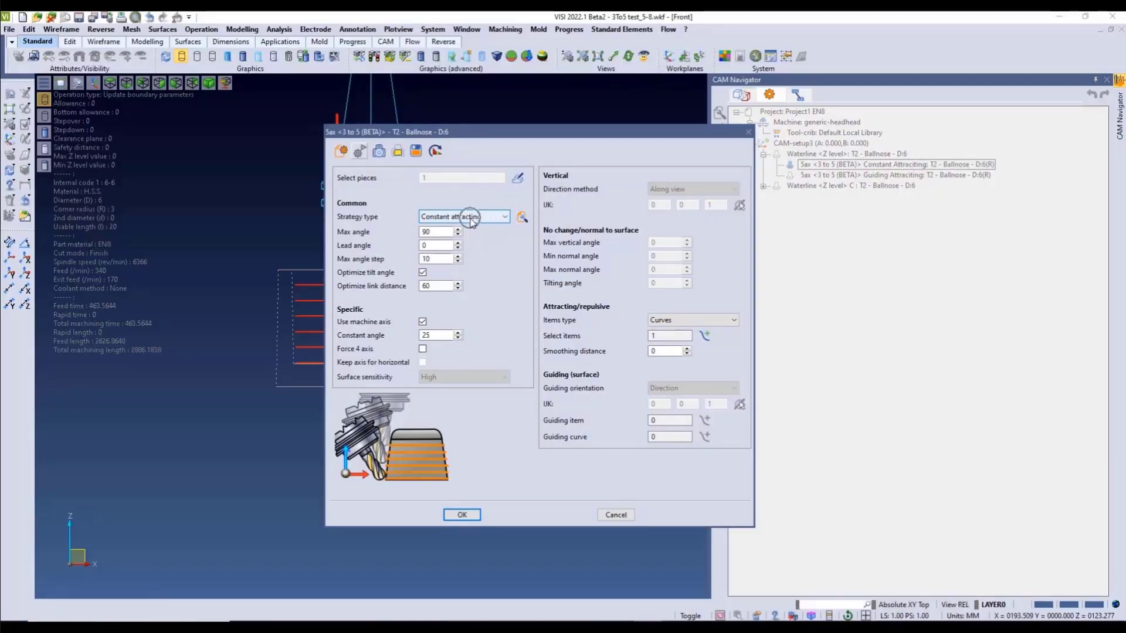
pyautogui.doubleClick(434, 334)
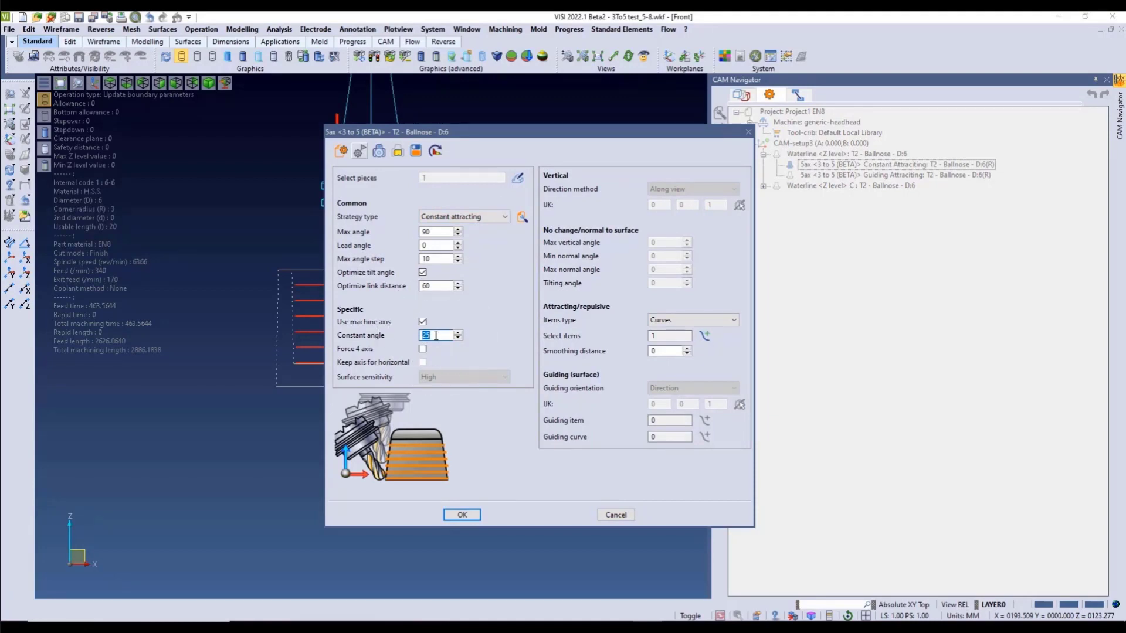
pyautogui.click(705, 336)
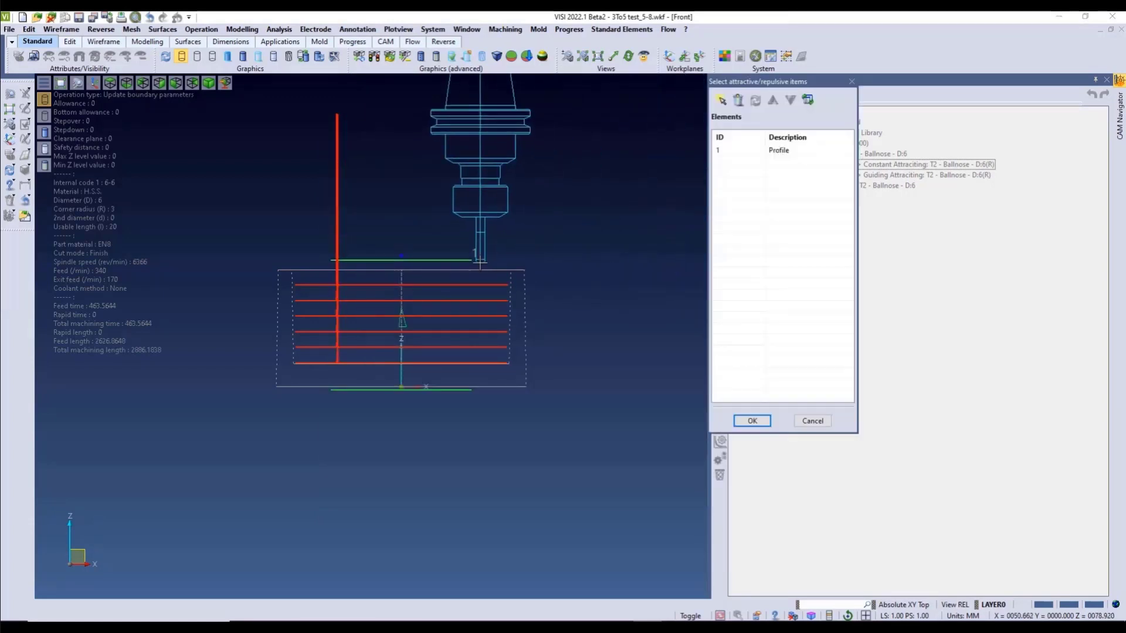
pyautogui.click(785, 152)
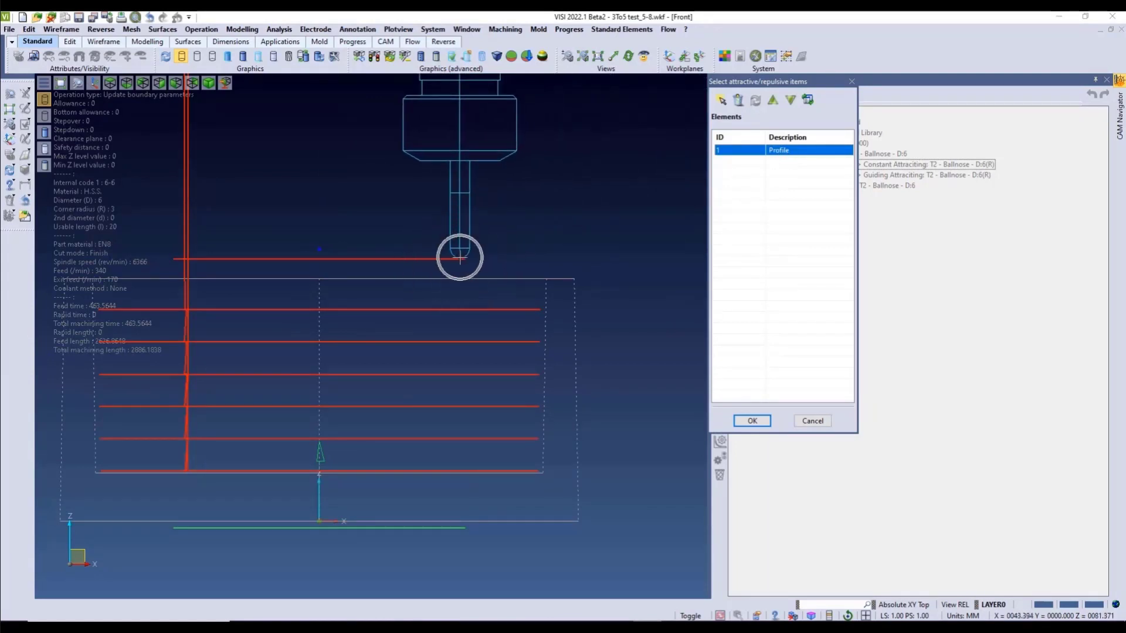
pyautogui.click(752, 421)
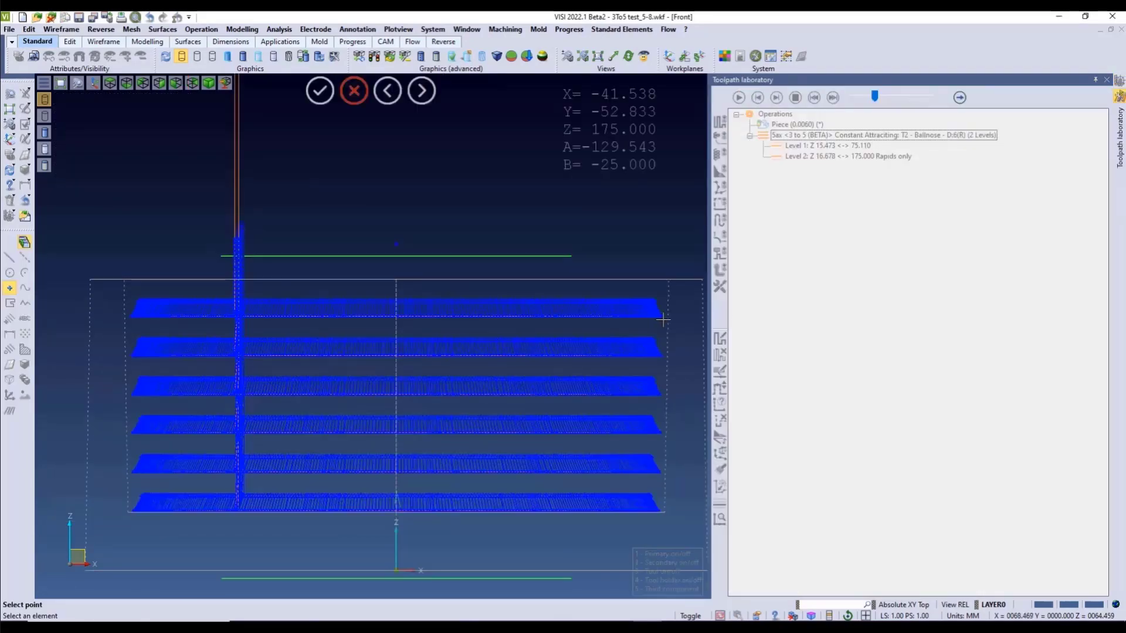
# Show the tool at points on four Constant attracting passes, working down from the uppermost to the lowest
pyautogui.click(663, 311)
pyautogui.scroll(-3, 554, 302)
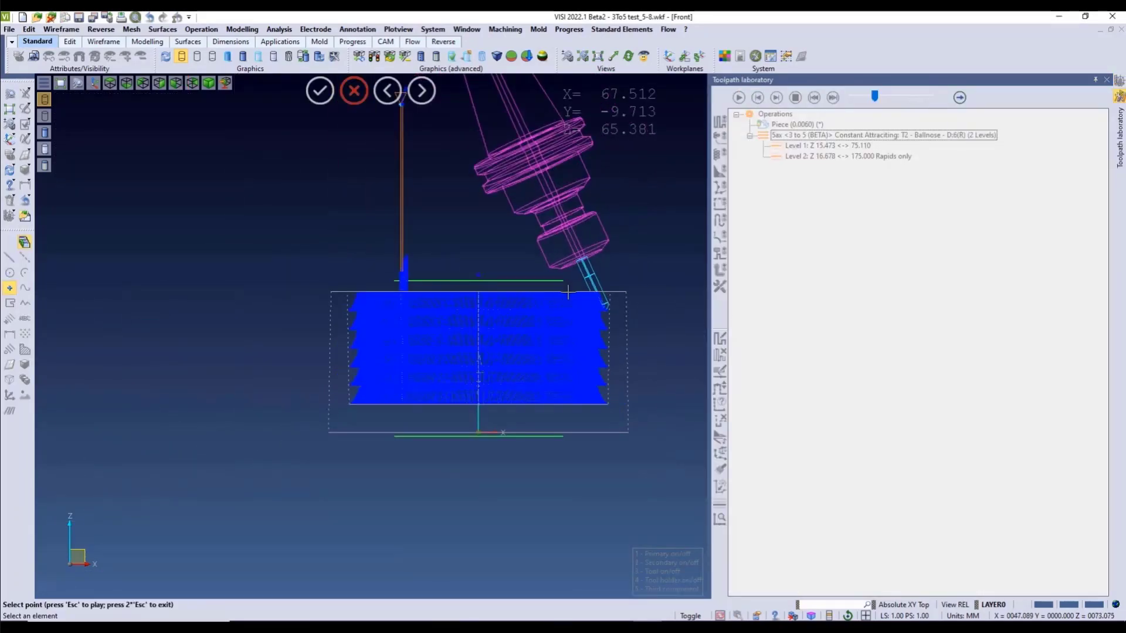
pyautogui.click(614, 326)
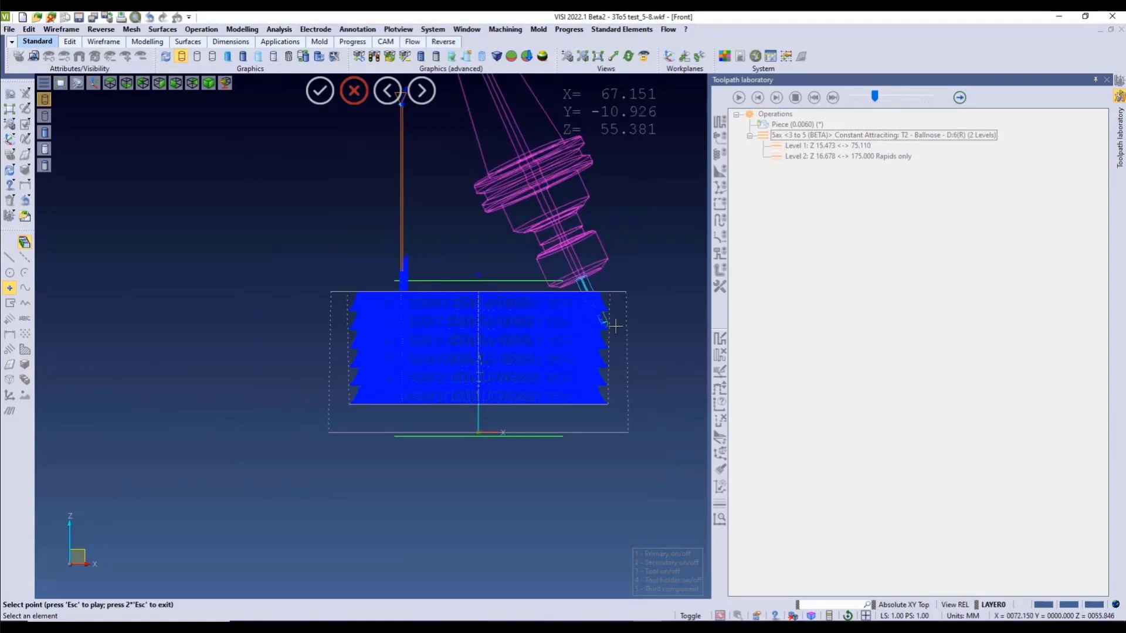
pyautogui.click(609, 366)
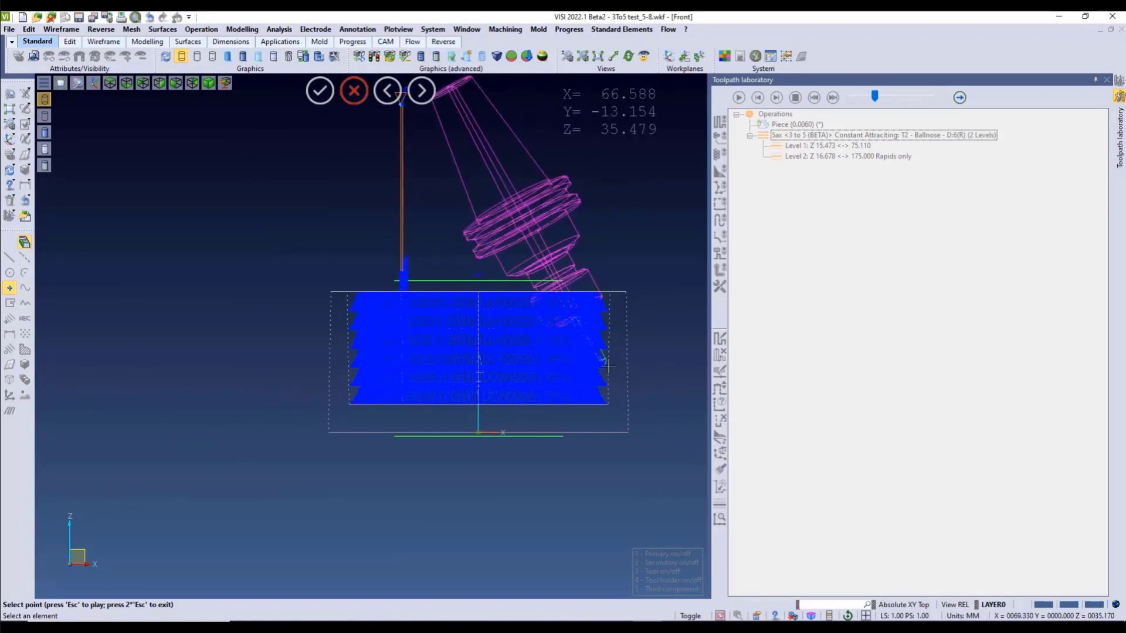
pyautogui.click(607, 402)
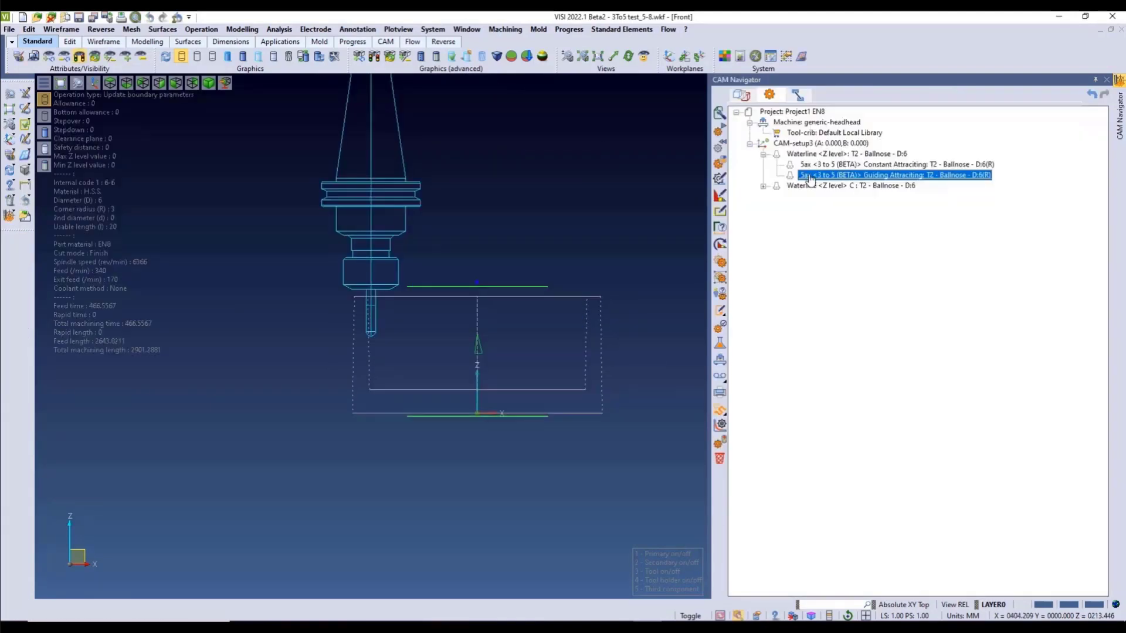
# Review the Guiding attracting operation's properties and show its tool at a point on the uppermost pass, checking the holder clearance
pyautogui.rightClick(811, 180)
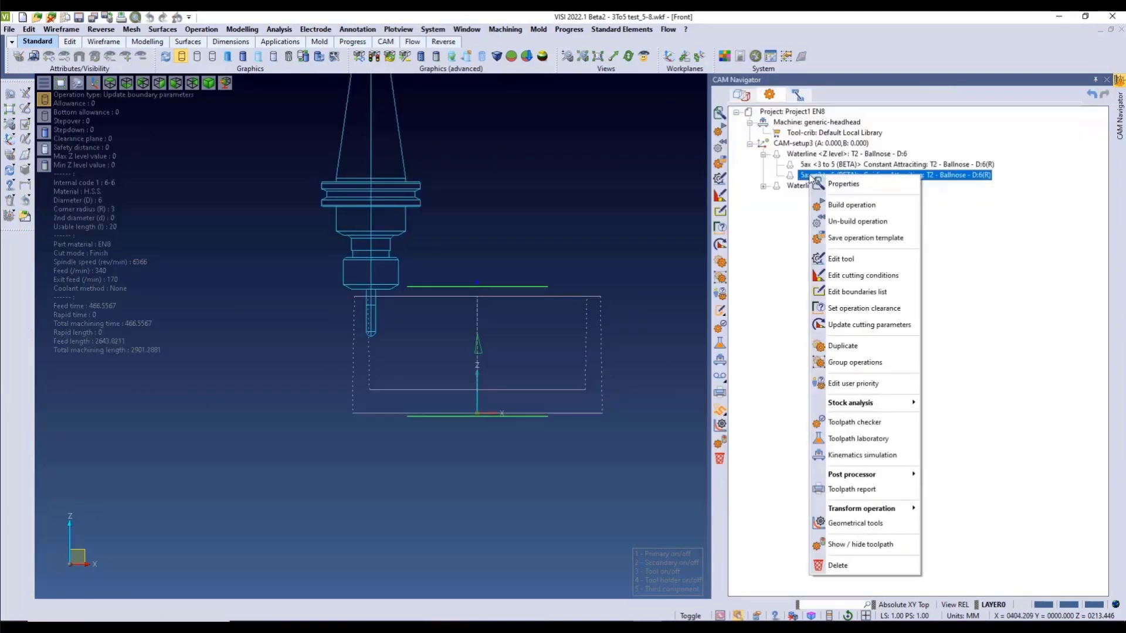
pyautogui.click(838, 185)
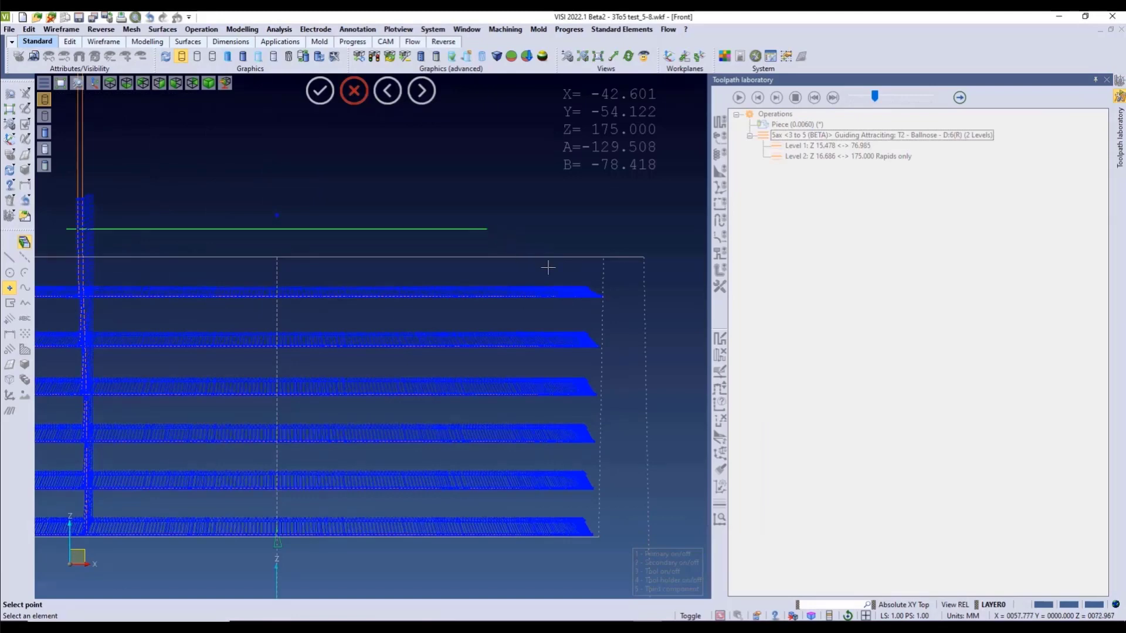
pyautogui.scroll(4, 608, 298)
pyautogui.click(586, 292)
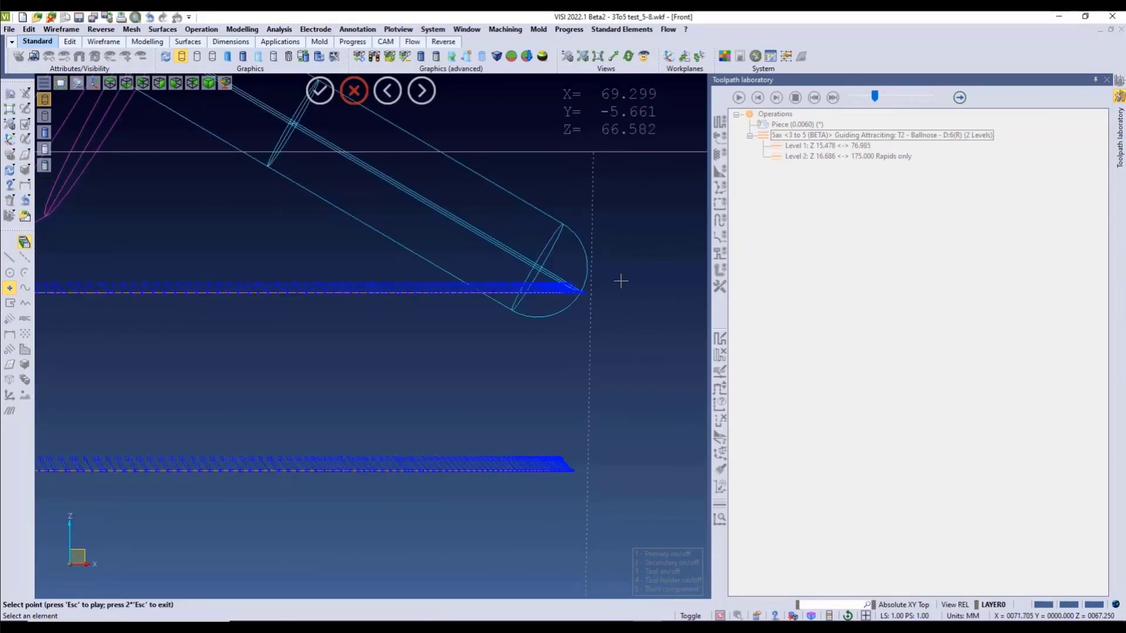
pyautogui.scroll(-4, 619, 279)
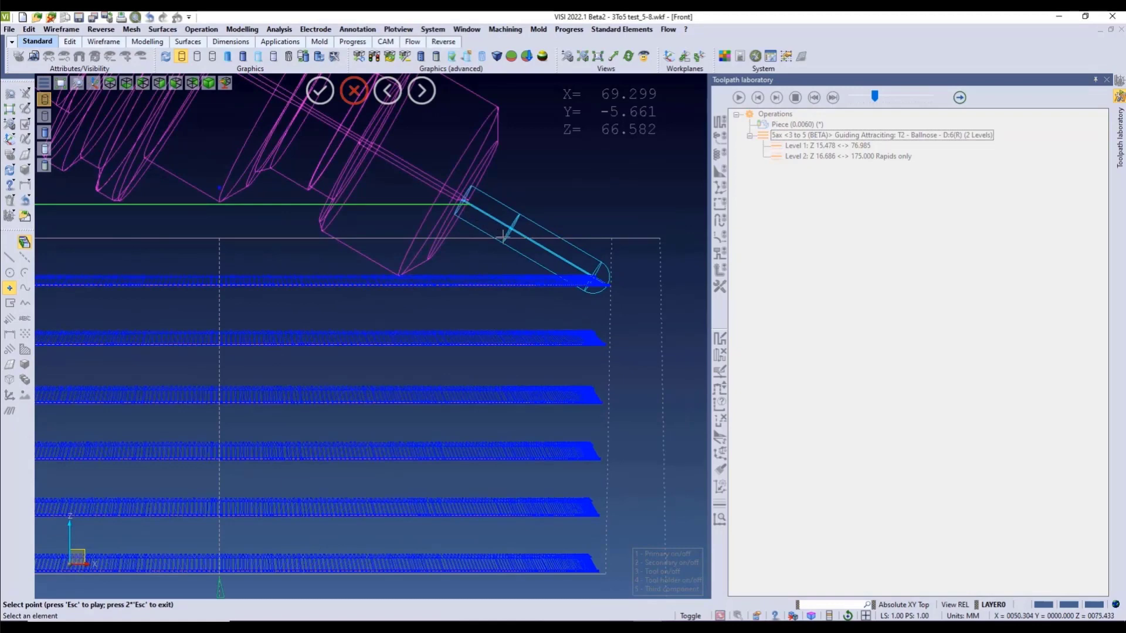
pyautogui.scroll(-2, 567, 270)
pyautogui.scroll(3, 566, 357)
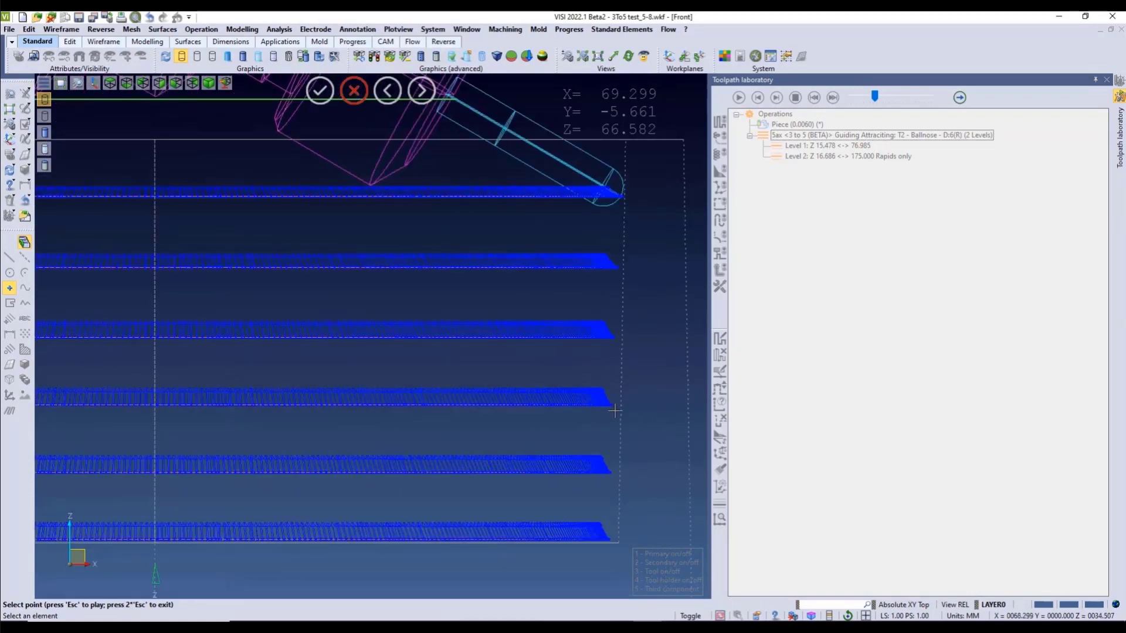
# Show the Guiding attracting tool at points on the fourth pass down and on the lowest pass
pyautogui.click(610, 399)
pyautogui.scroll(-1, 604, 360)
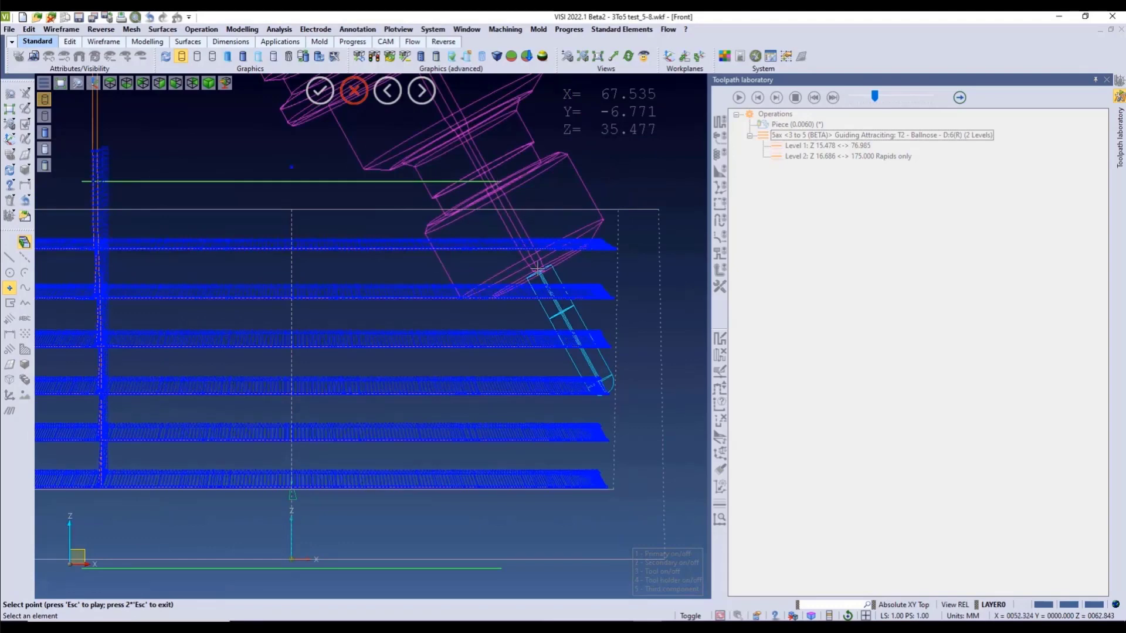
pyautogui.scroll(3, 585, 435)
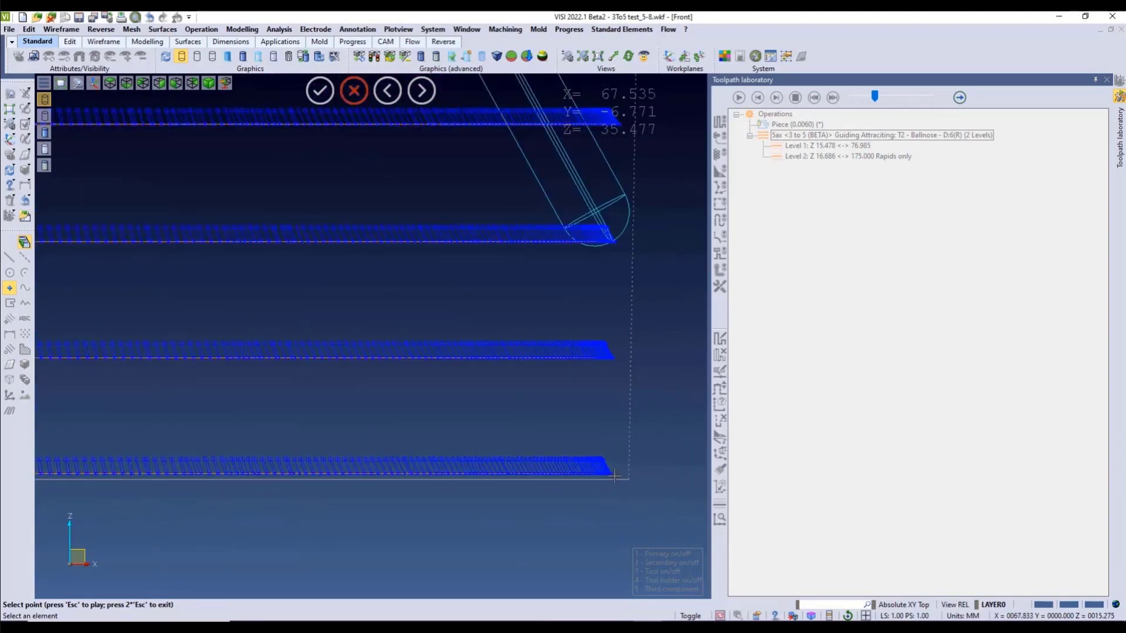
pyautogui.click(613, 474)
pyautogui.scroll(-3, 616, 467)
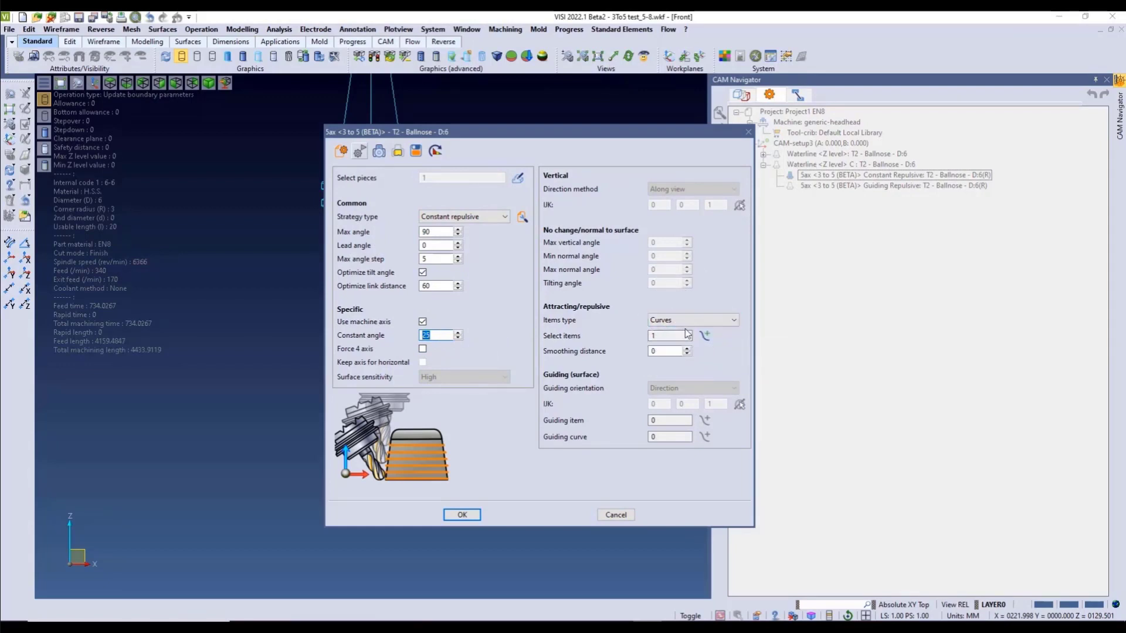
# Highlight the Constant repulsive operation's repulsive profile below the part, inspect it in the model and accept the operation settings
pyautogui.click(704, 336)
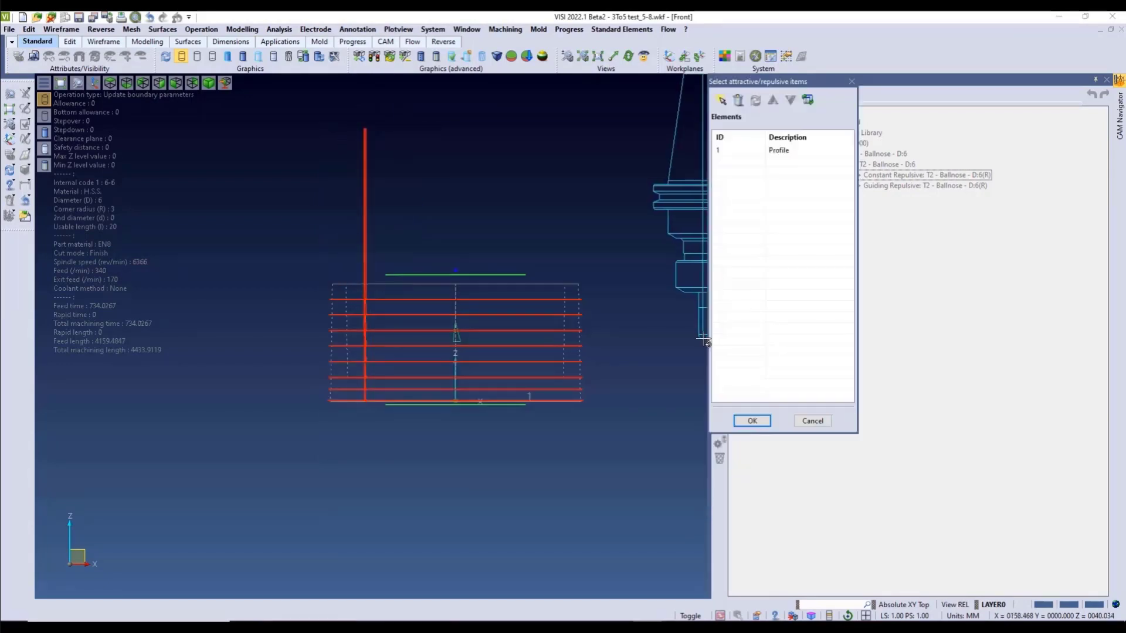
pyautogui.click(779, 151)
pyautogui.scroll(3, 496, 419)
pyautogui.scroll(1, 495, 419)
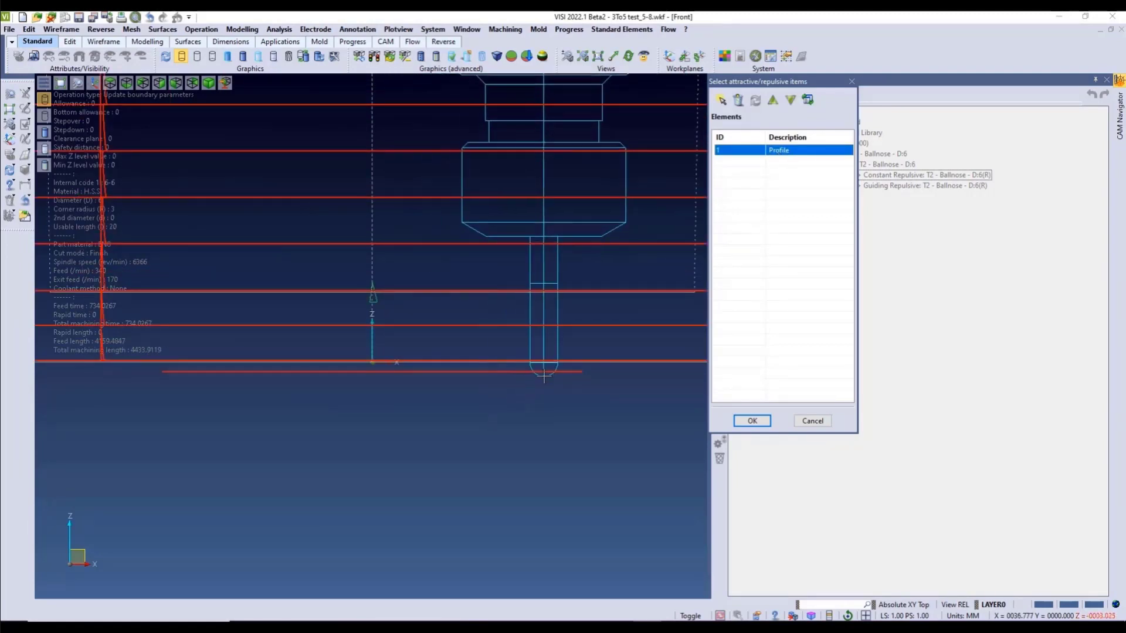
pyautogui.scroll(-3, 543, 375)
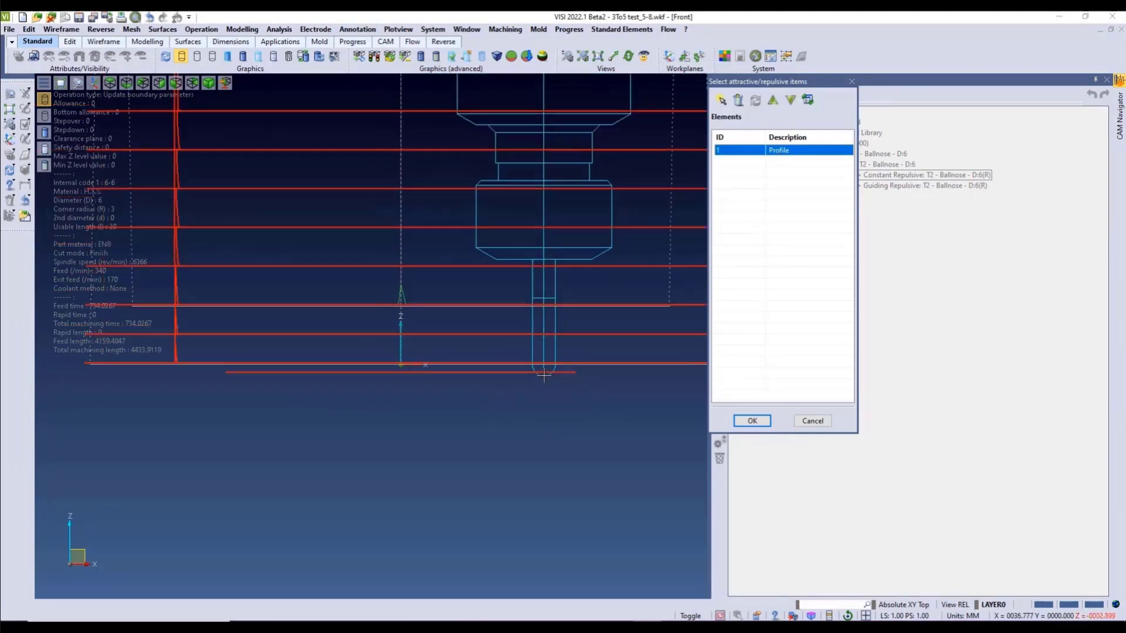
pyautogui.click(752, 421)
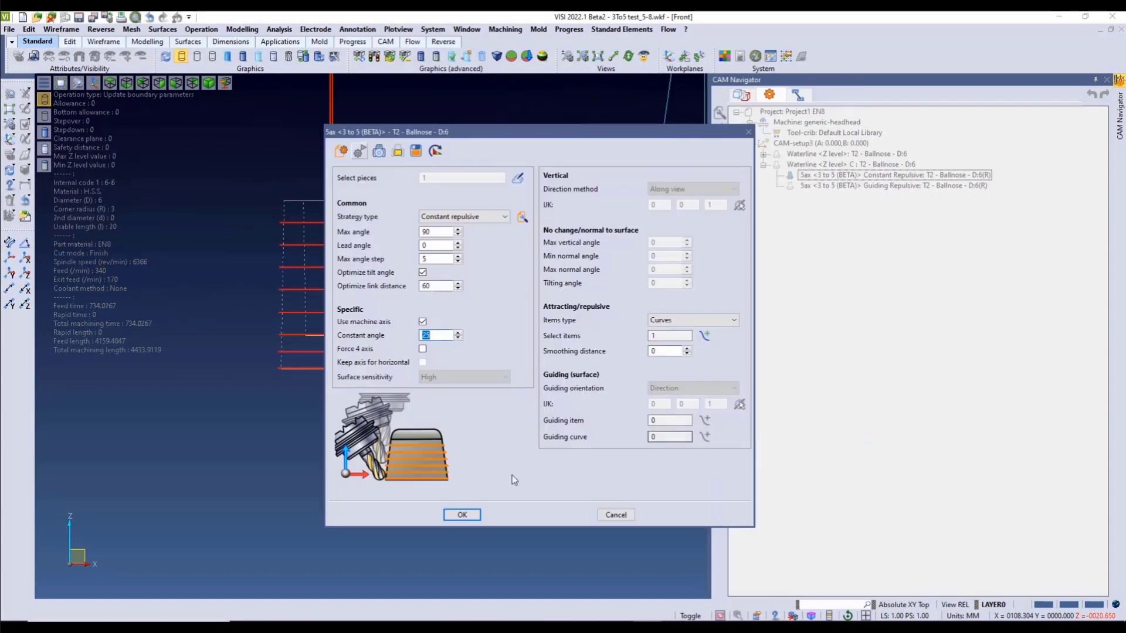
pyautogui.click(460, 512)
# Display the Constant repulsive toolpath's tool axis vectors and show the tool at a point on the uppermost pass
pyautogui.click(723, 242)
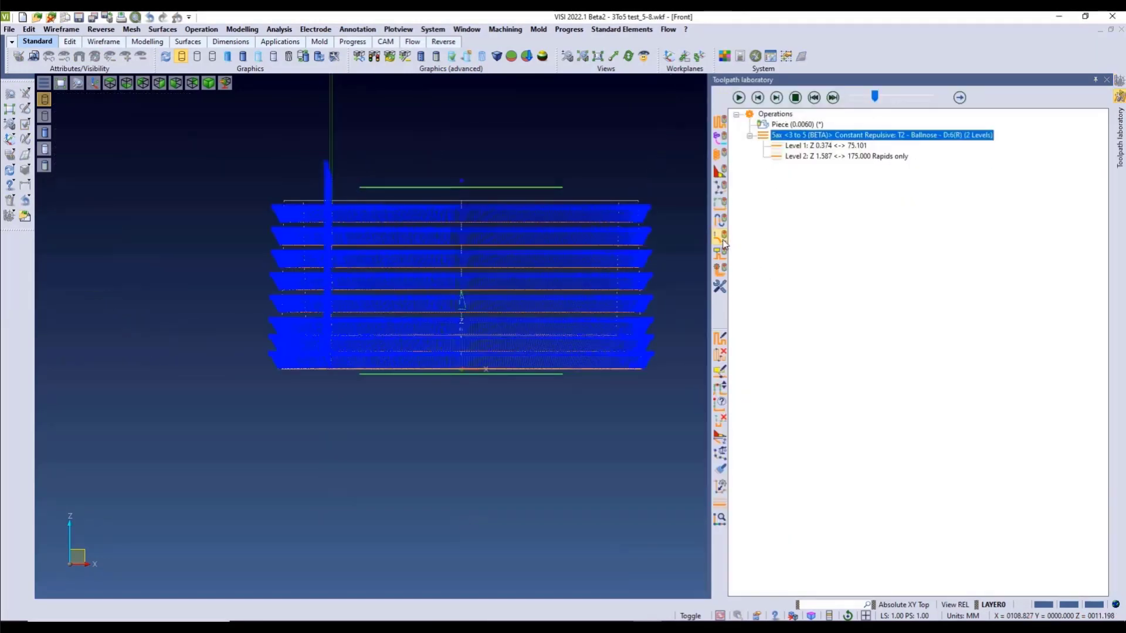
pyautogui.moveTo(649, 281)
pyautogui.mouseDown(button='middle')
pyautogui.moveTo(659, 312)
pyautogui.moveTo(671, 306)
pyautogui.moveTo(648, 297)
pyautogui.mouseUp(button='middle')
pyautogui.press('f')
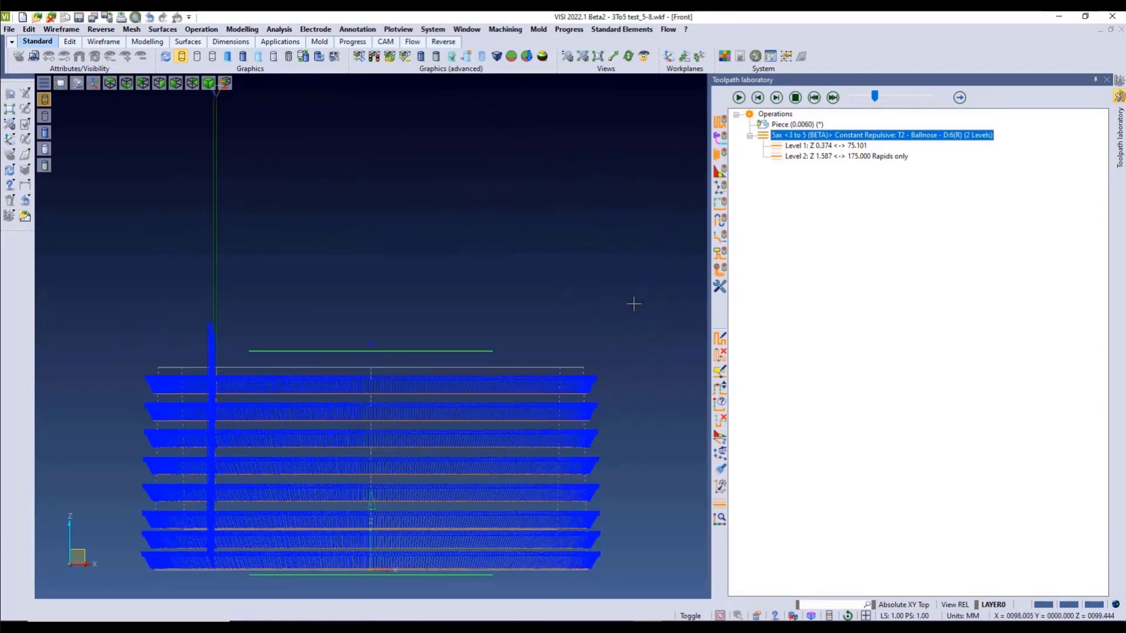
pyautogui.scroll(1, 609, 323)
pyautogui.scroll(5, 601, 320)
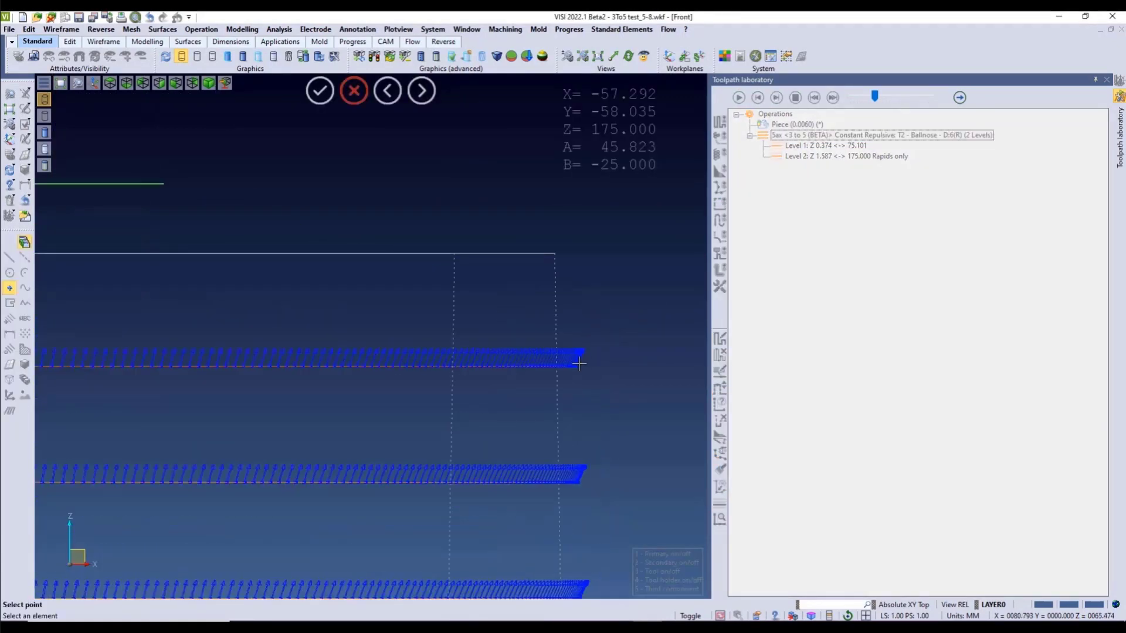
pyautogui.scroll(-4, 604, 310)
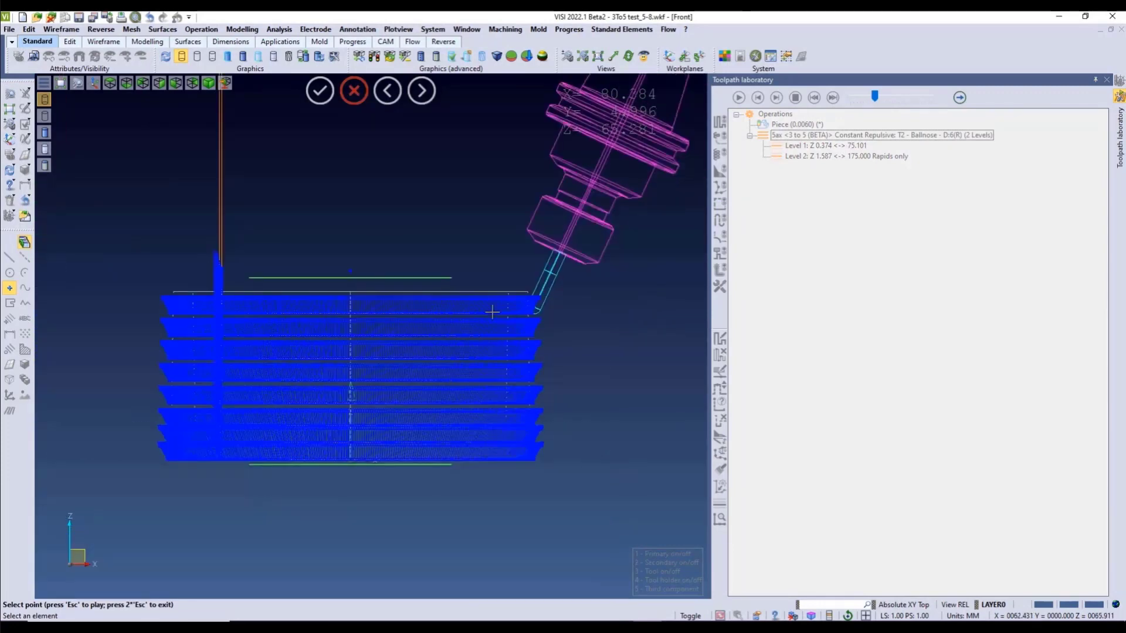
# Show the Constant repulsive tool at points on the second-lowest and lowest passes, checking the holder clearance
pyautogui.scroll(3, 554, 452)
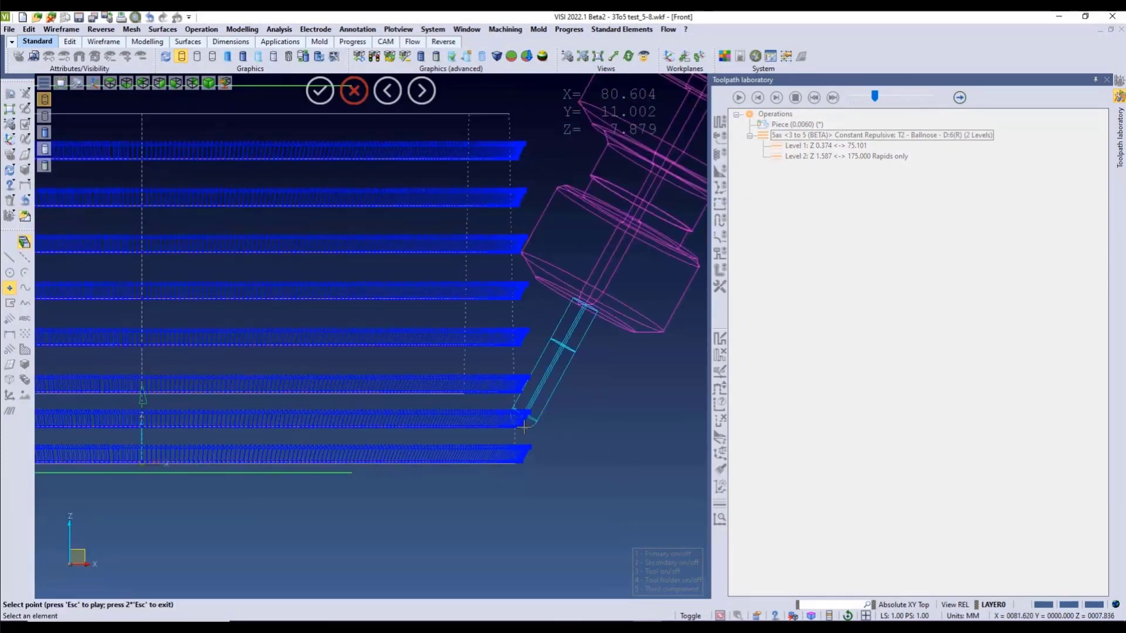
pyautogui.scroll(-3, 528, 422)
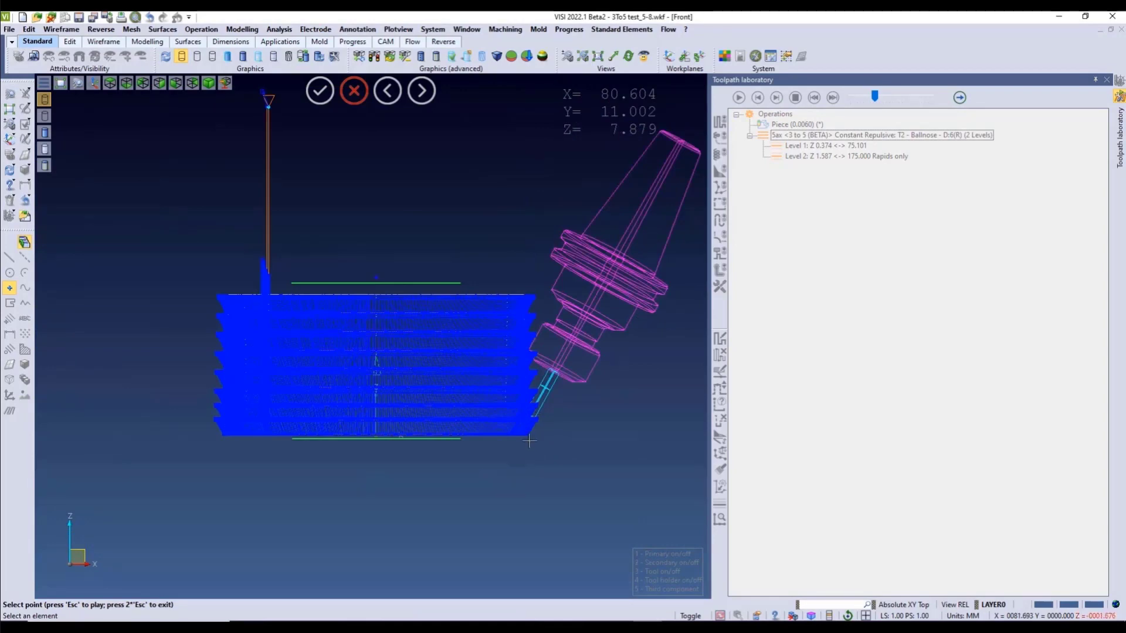
pyautogui.scroll(3, 532, 415)
pyautogui.scroll(2, 535, 380)
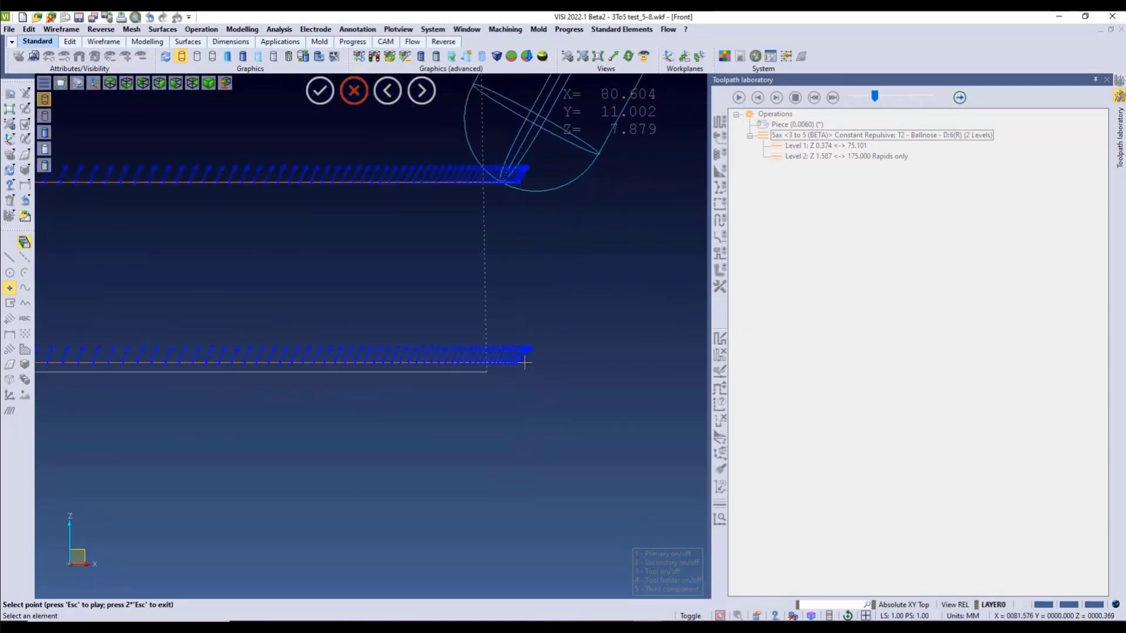
pyautogui.scroll(-6, 546, 419)
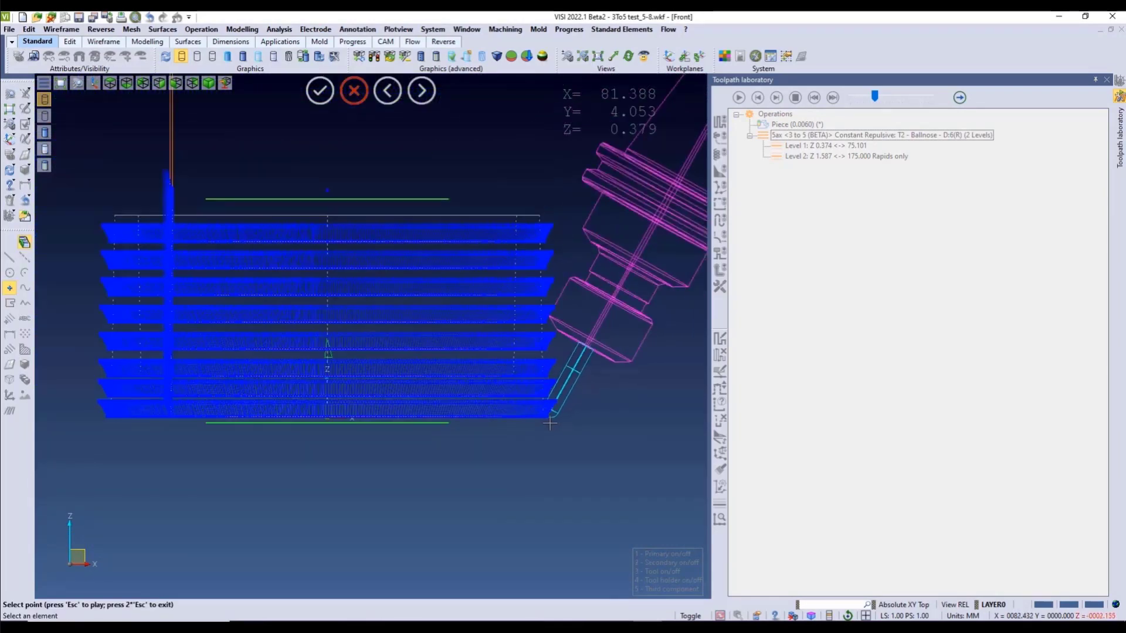
pyautogui.scroll(-2, 382, 422)
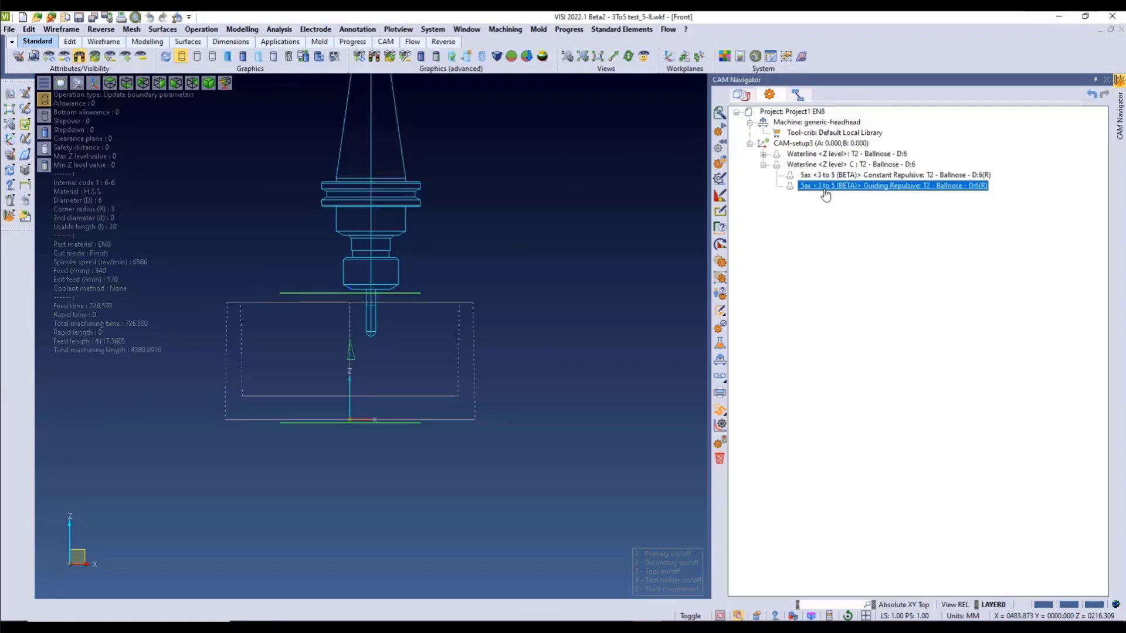
# Review the Guiding repulsive operation's properties and display its toolpath's tool axis vectors in the Toolpath laboratory
pyautogui.rightClick(824, 189)
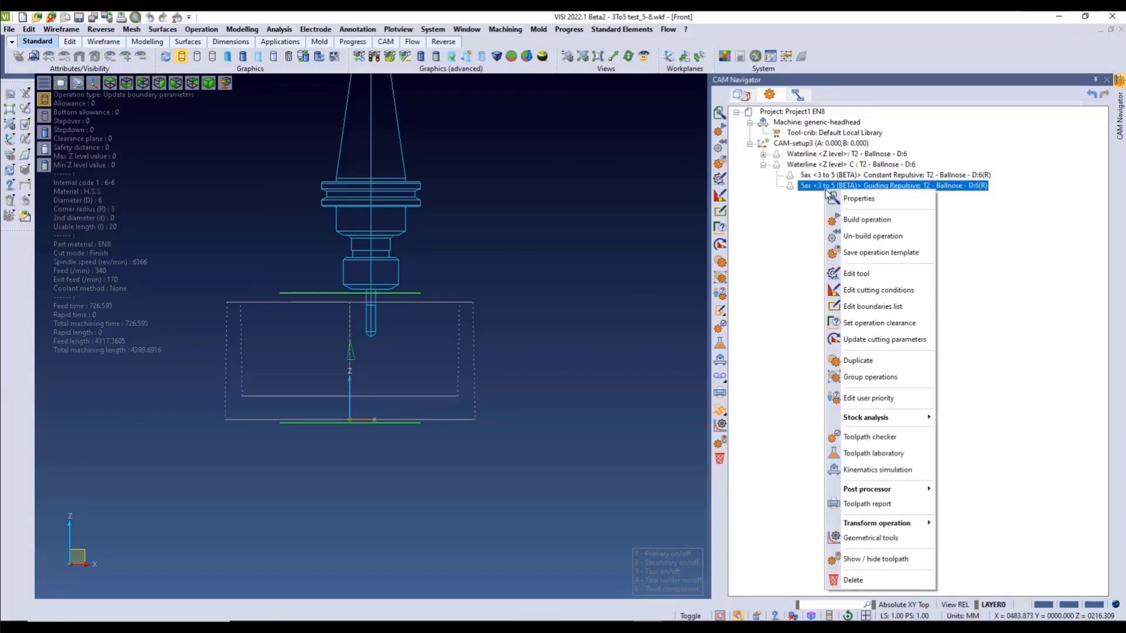
pyautogui.click(853, 200)
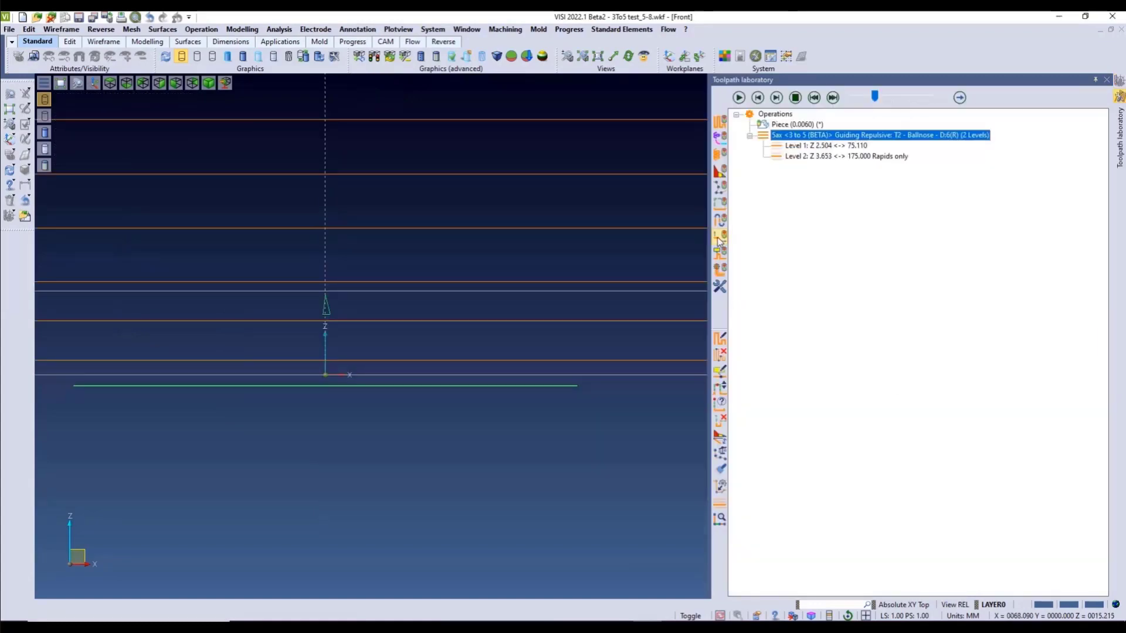
pyautogui.scroll(-5, 337, 249)
pyautogui.scroll(4, 504, 160)
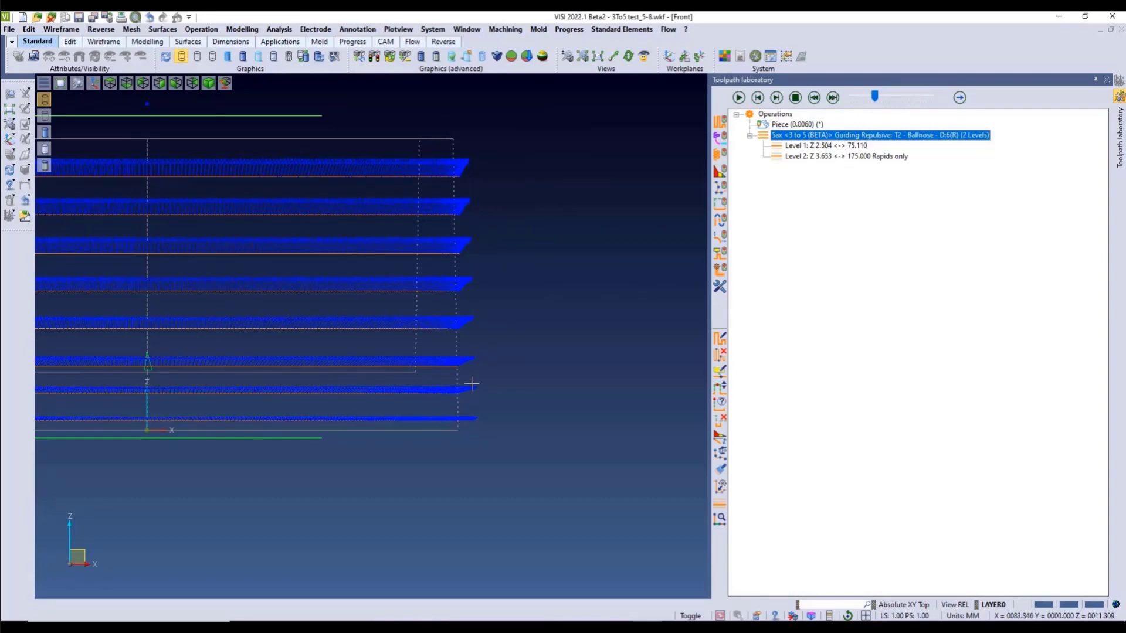
pyautogui.scroll(-2, 486, 368)
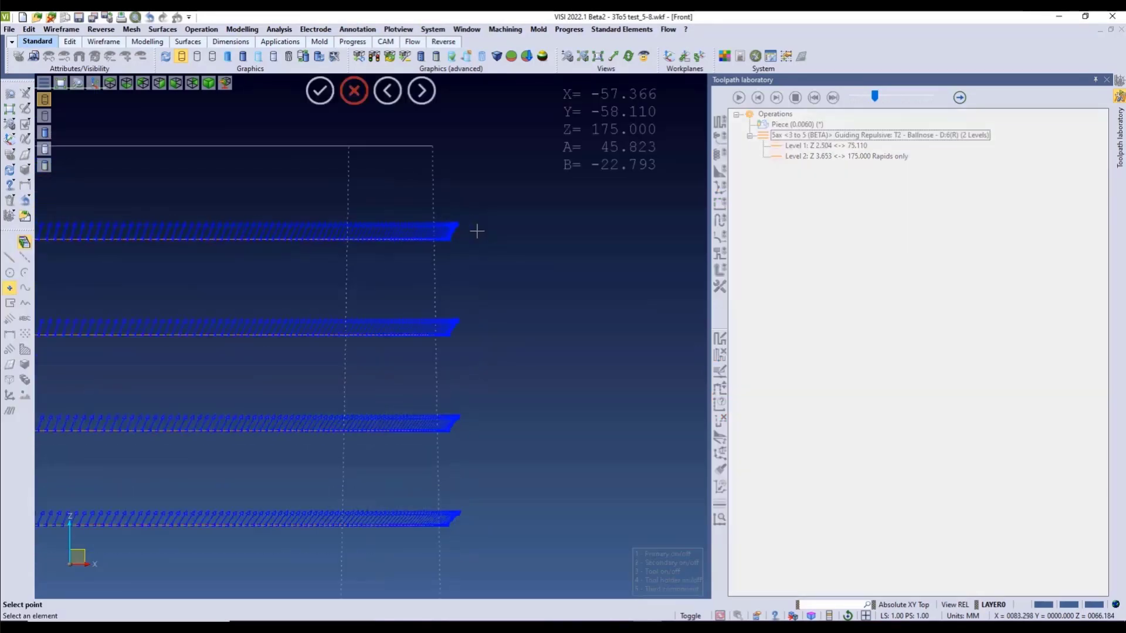
# Show the Guiding repulsive tool at points on the uppermost pass and on the fourth pass down
pyautogui.scroll(3, 448, 244)
pyautogui.click(453, 228)
pyautogui.scroll(-5, 531, 231)
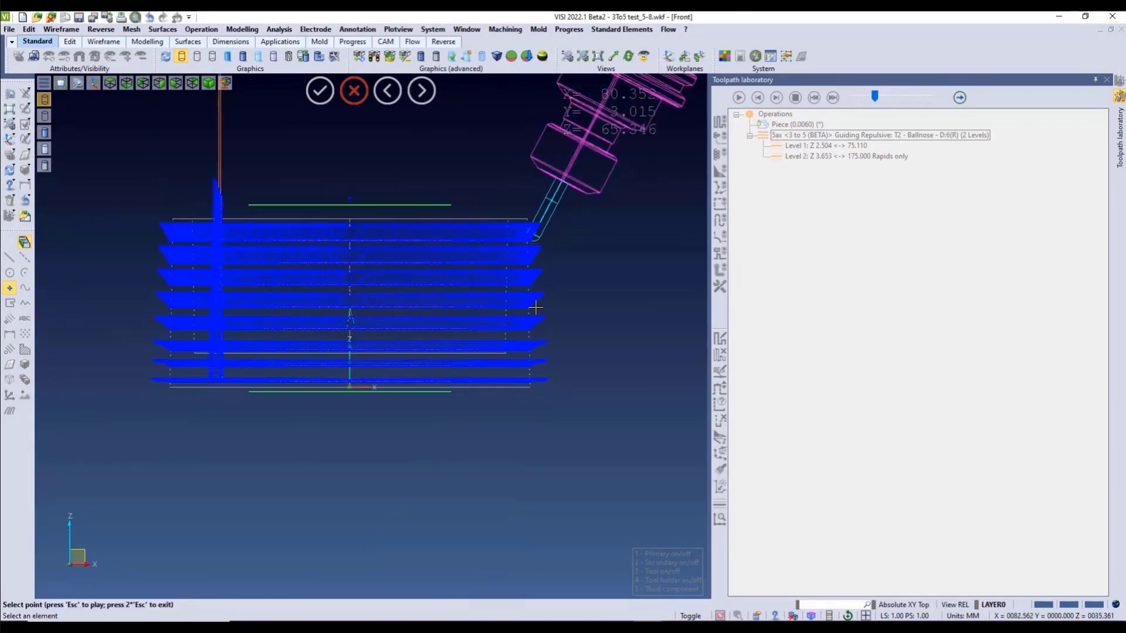
pyautogui.scroll(4, 536, 307)
pyautogui.click(535, 289)
pyautogui.scroll(-3, 552, 281)
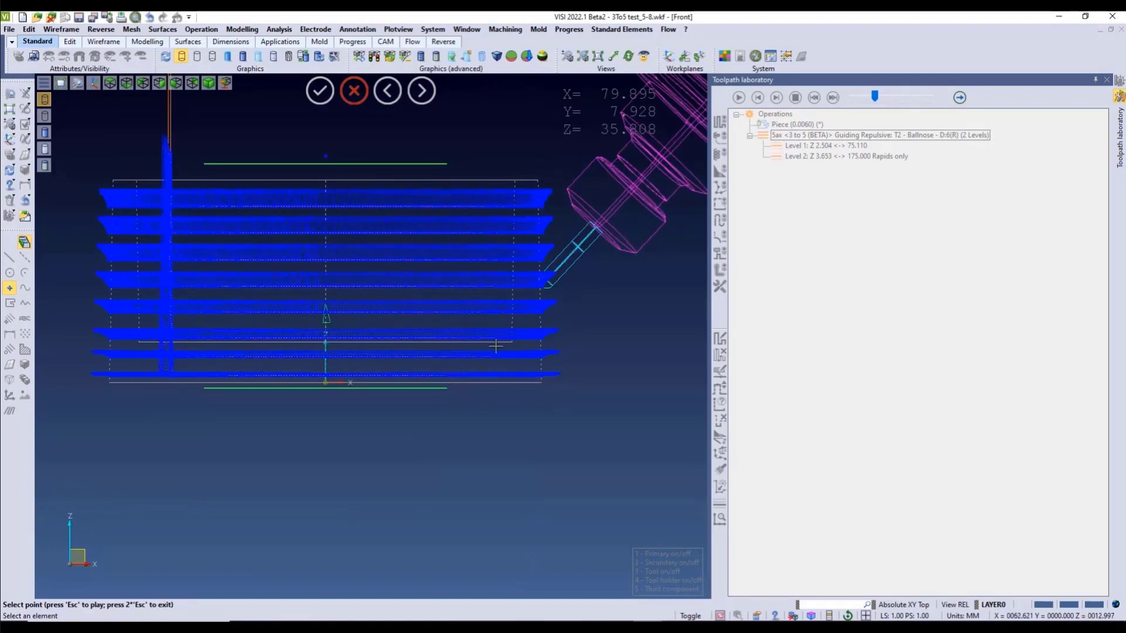
# Show the Guiding repulsive tool at points on the third-lowest and lowest passes, checking its tilt and holder clearance
pyautogui.scroll(3, 538, 326)
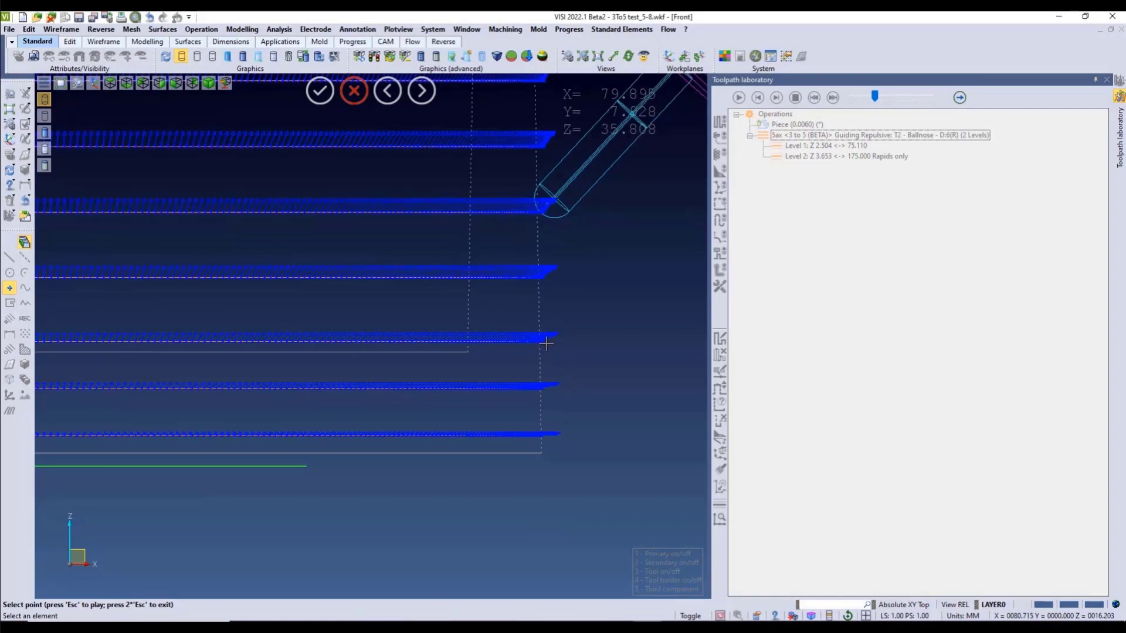
pyautogui.scroll(-3, 551, 334)
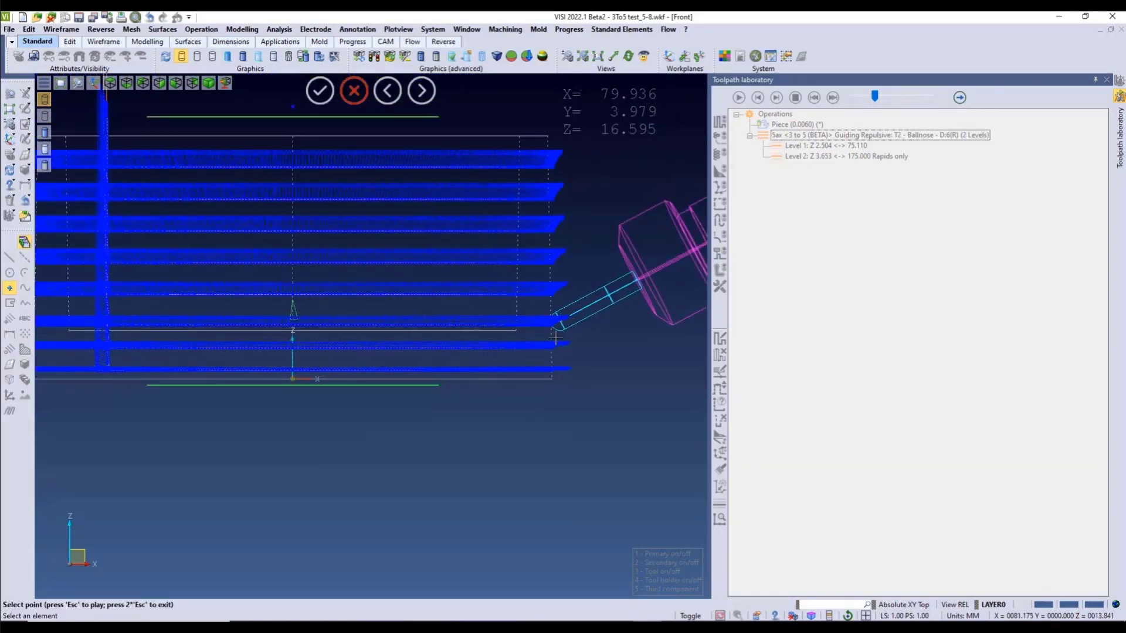
pyautogui.scroll(5, 552, 351)
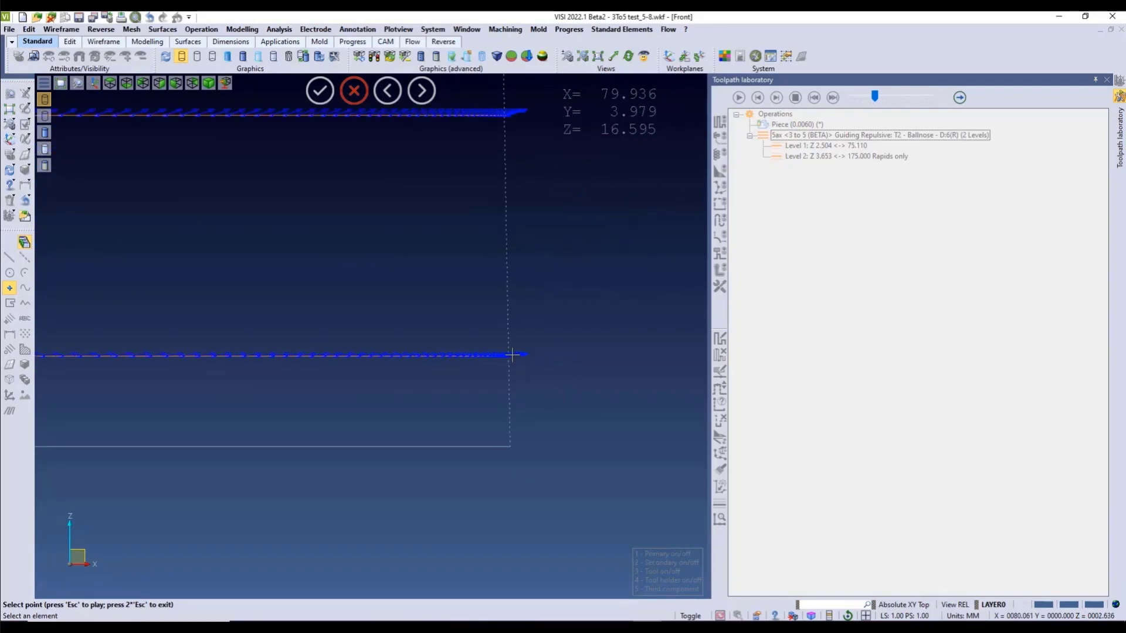
pyautogui.scroll(-5, 410, 359)
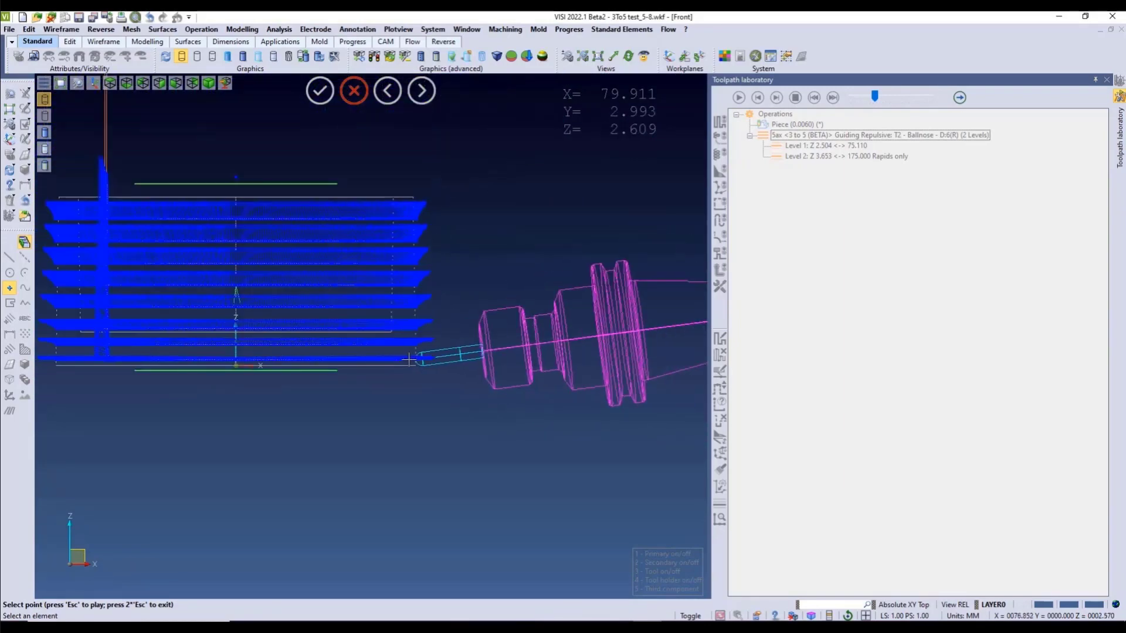
pyautogui.scroll(-3, 409, 358)
pyautogui.scroll(3, 251, 334)
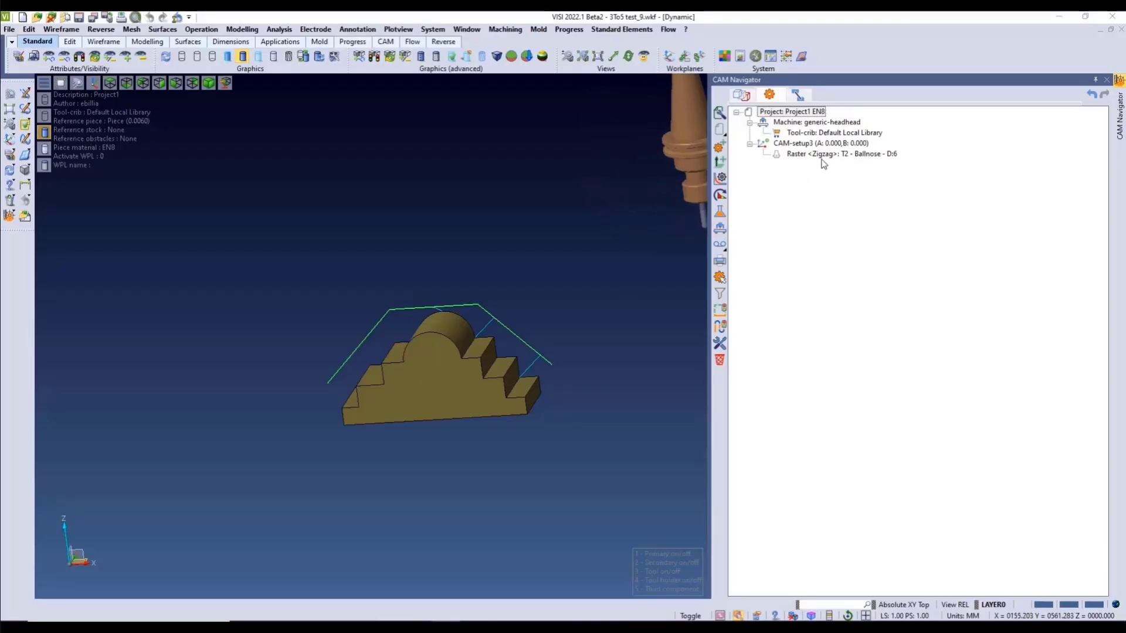
# Display the Raster zigzag operation's 3-axis toolpath on the stepped part
pyautogui.click(822, 157)
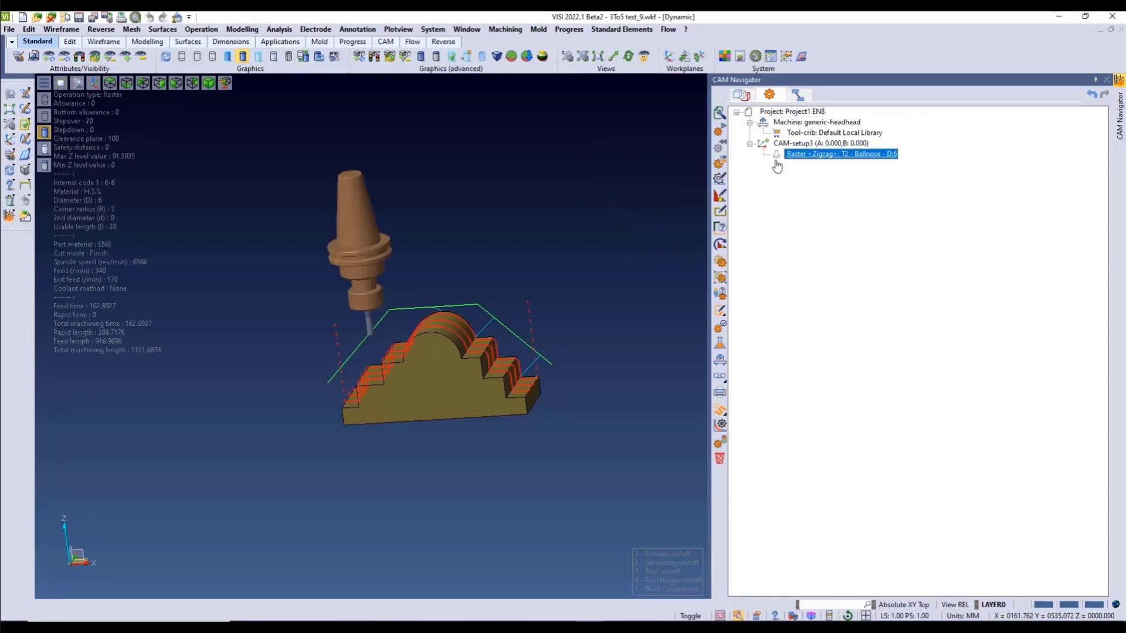
pyautogui.moveTo(579, 293); pyautogui.dragTo(548, 327, button='middle')
pyautogui.scroll(3, 483, 364)
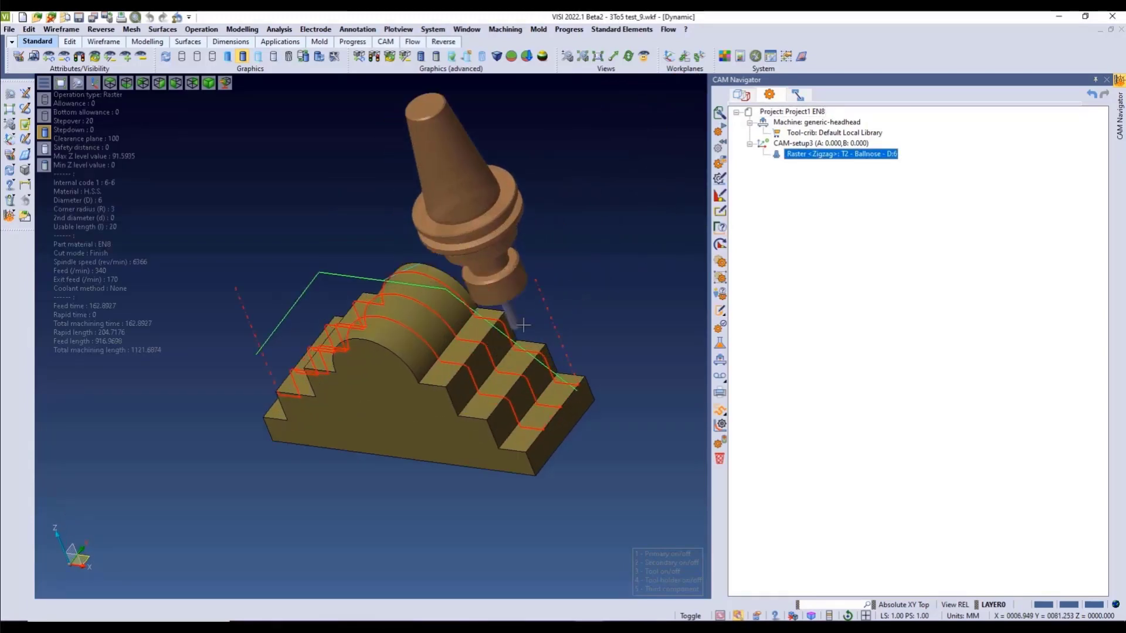
# Add a 3 to 5 (BETA) transformation to the Raster operation using the Guiding surface strategy
pyautogui.rightClick(809, 154)
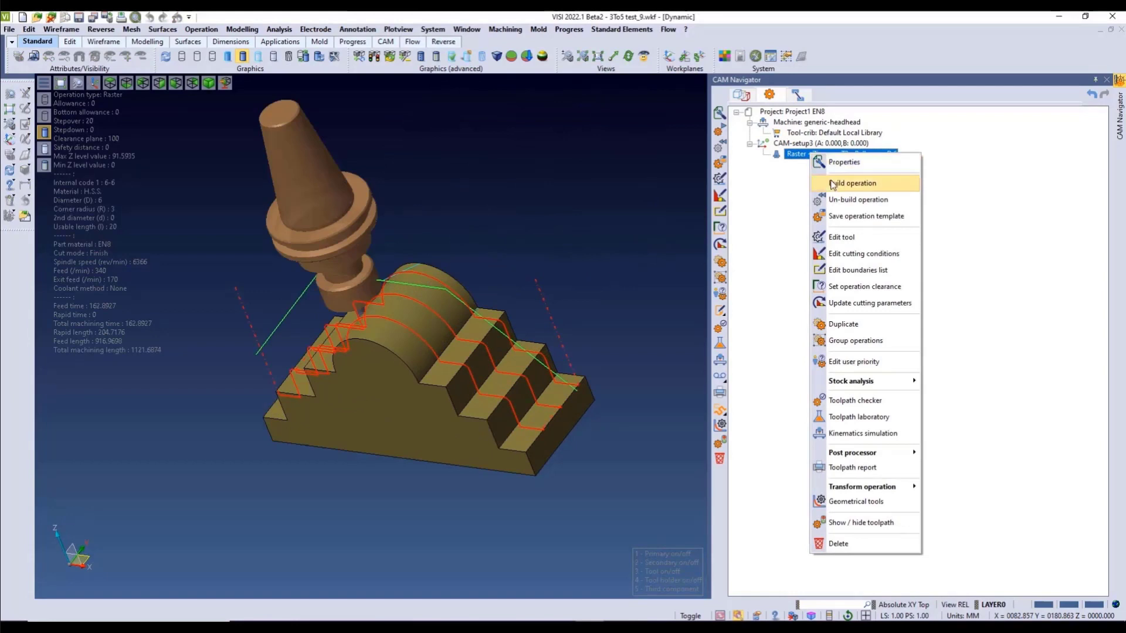
pyautogui.moveTo(872, 488)
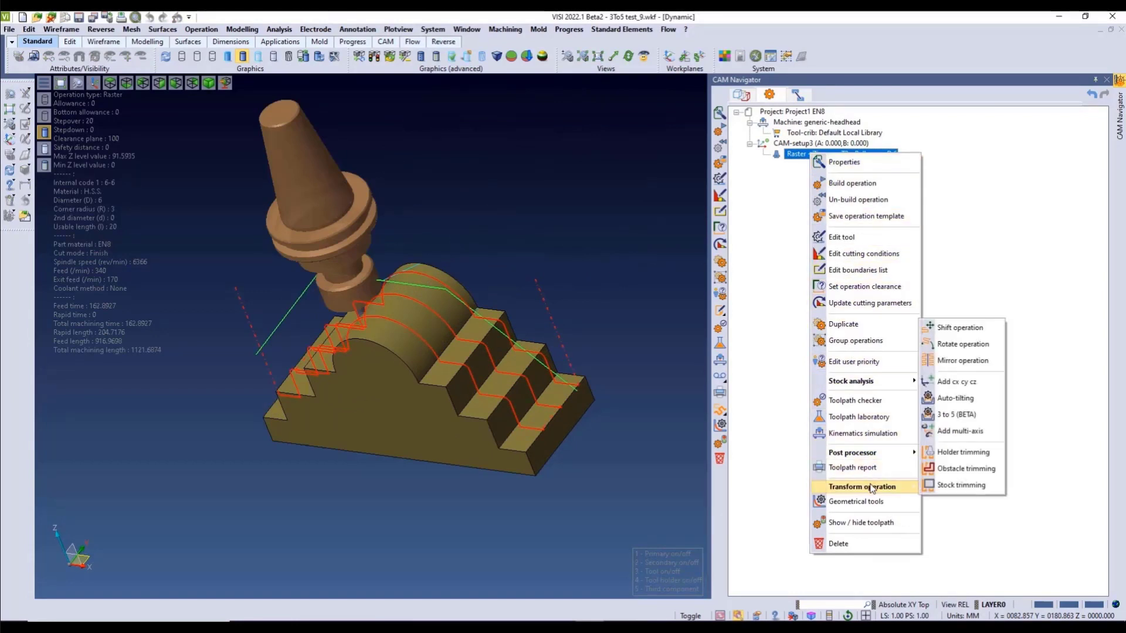
pyautogui.click(960, 415)
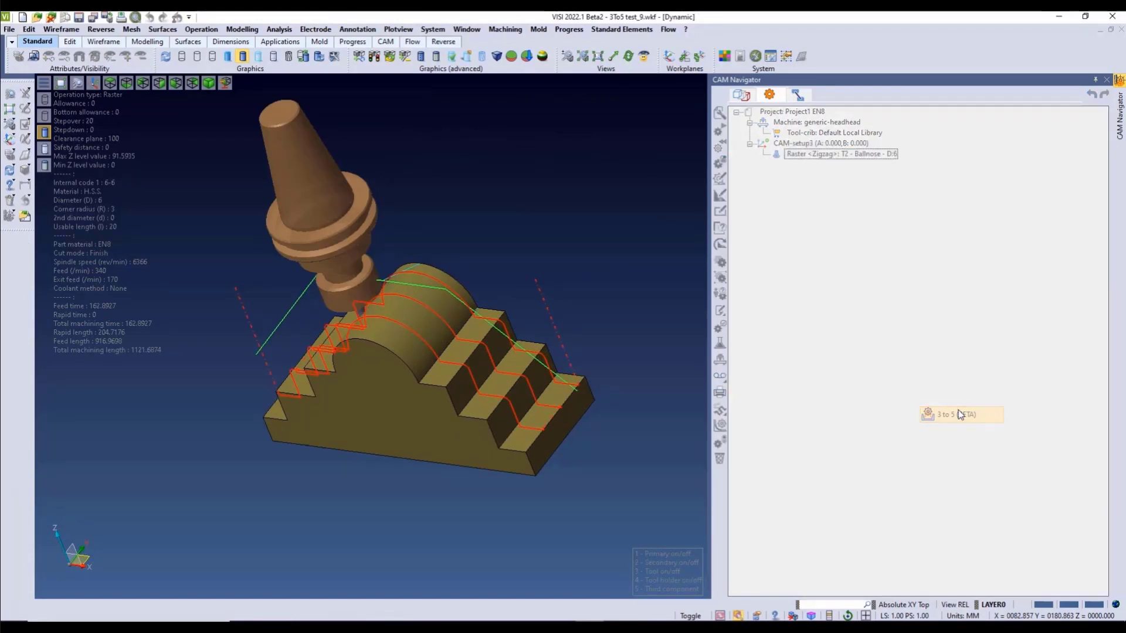
pyautogui.click(469, 217)
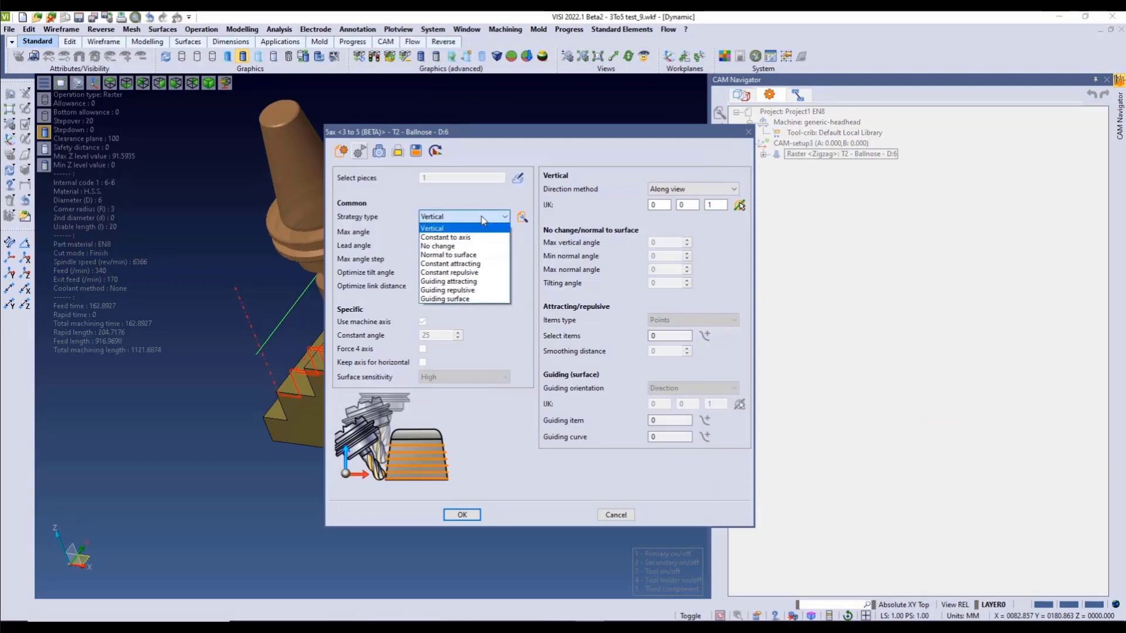
pyautogui.click(479, 299)
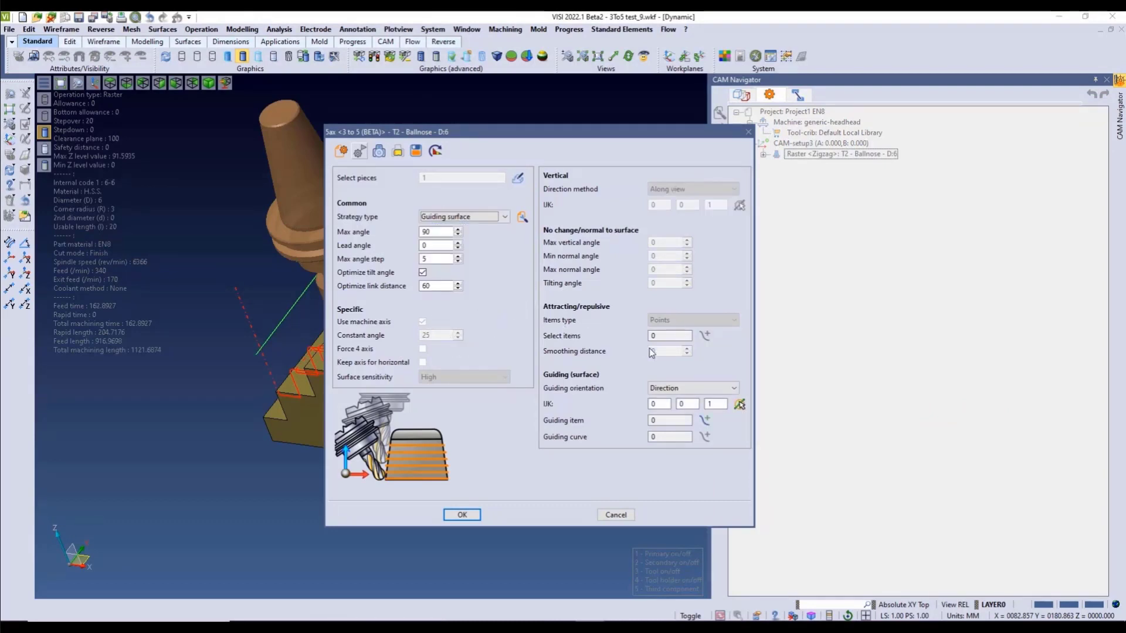
# Set the guiding orientation to Direction with IJK vector 0, 1, 0, and confirm the conversion parameters
pyautogui.click(697, 389)
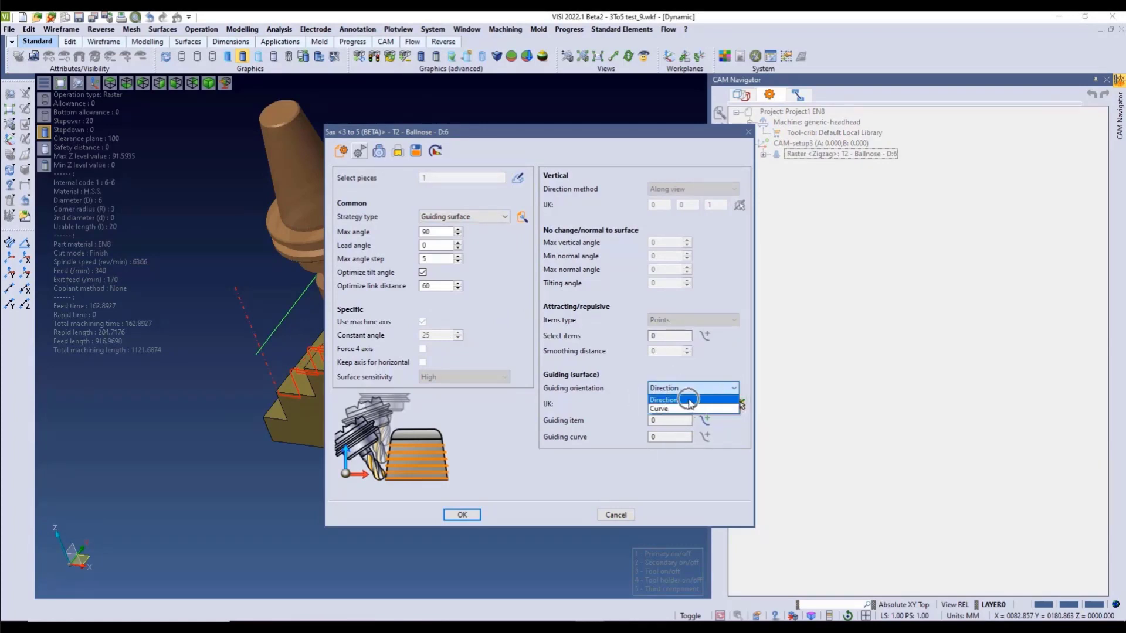
pyautogui.click(689, 400)
pyautogui.moveTo(715, 404); pyautogui.dragTo(678, 403)
pyautogui.write('0')
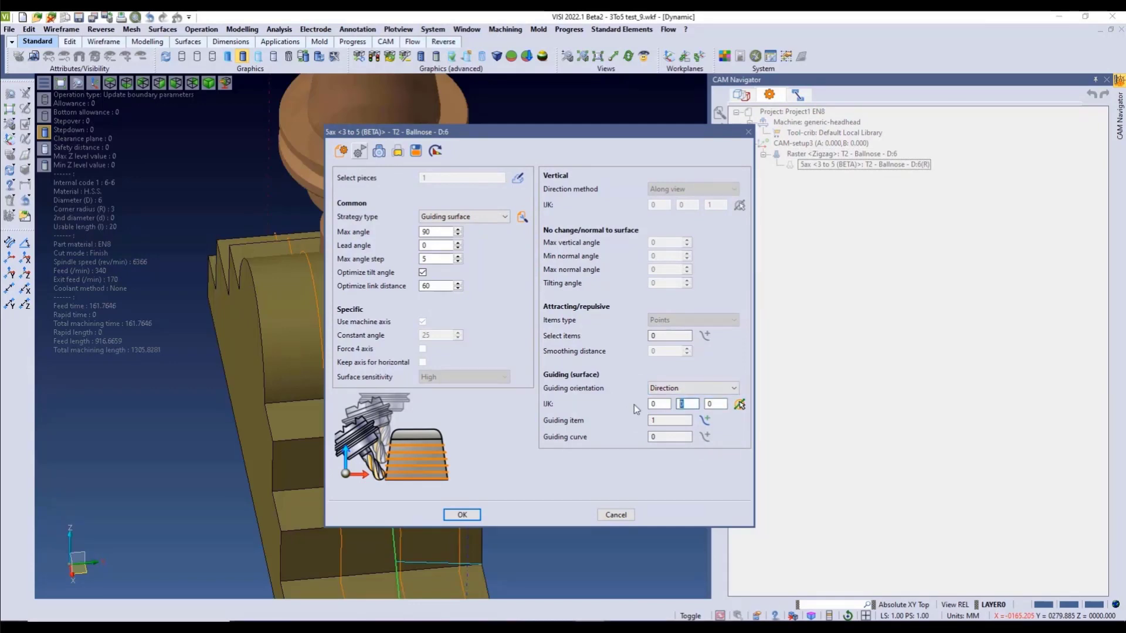
pyautogui.write('1')
pyautogui.press('Return')
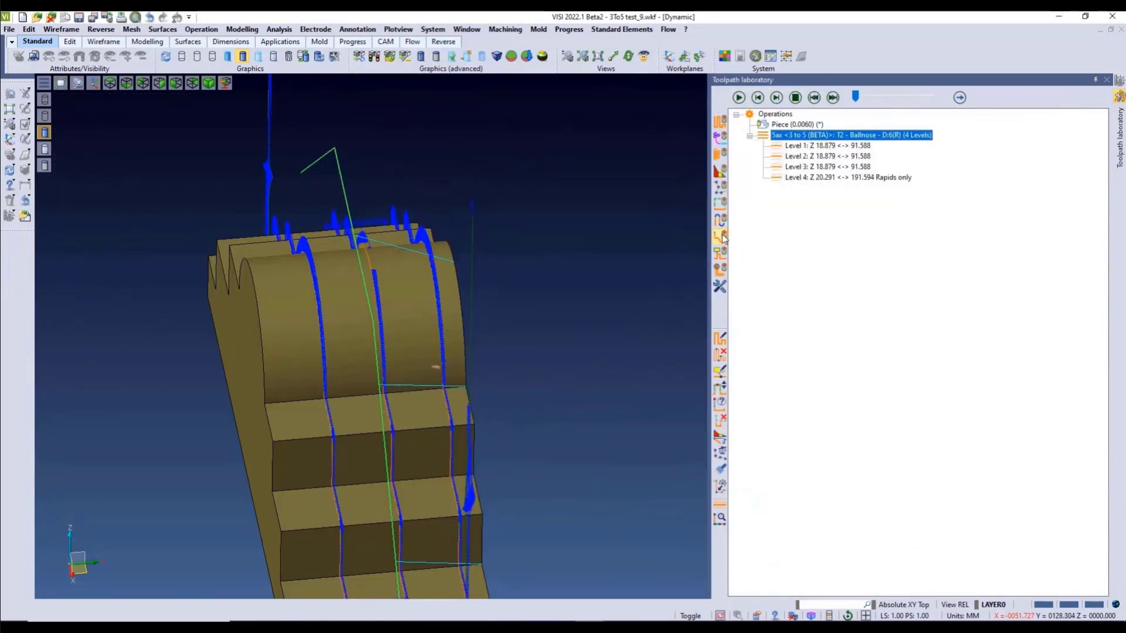
# Examine the Guiding surface toolpath's tool axis vectors over the dome and steps from several angles
pyautogui.moveTo(383, 225); pyautogui.dragTo(397, 204, button='middle')
pyautogui.scroll(-3, 364, 202)
pyautogui.scroll(6, 492, 229)
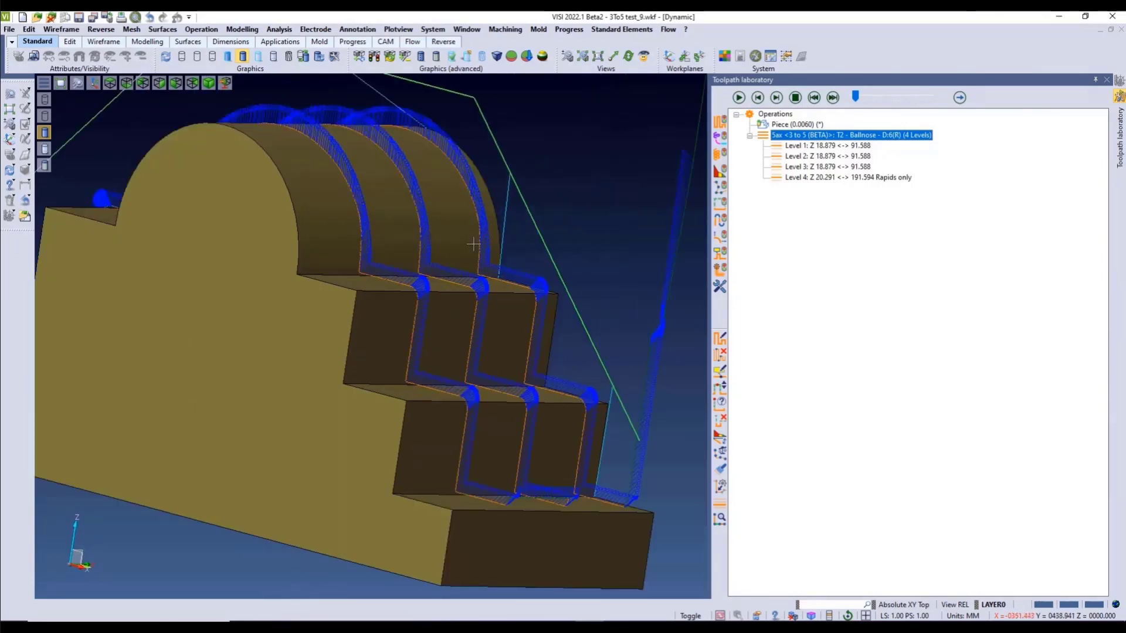
pyautogui.moveTo(474, 244); pyautogui.dragTo(469, 328, button='middle')
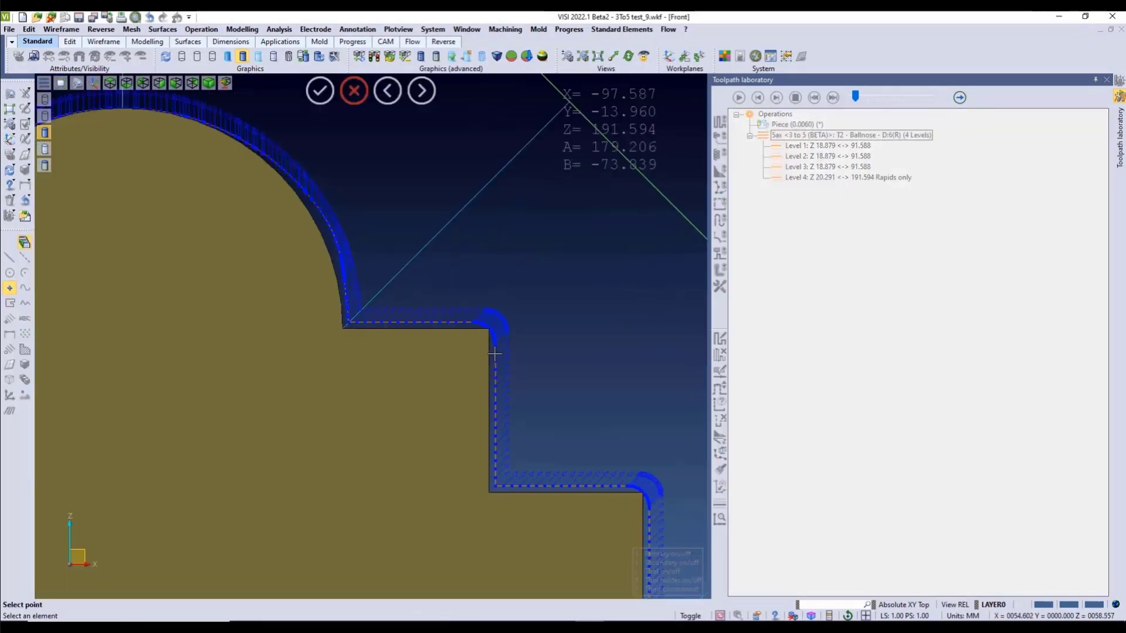
# Show the Guiding surface tool at the upper step's outer edge and at the dome's base on the +X side
pyautogui.scroll(-6, 390, 313)
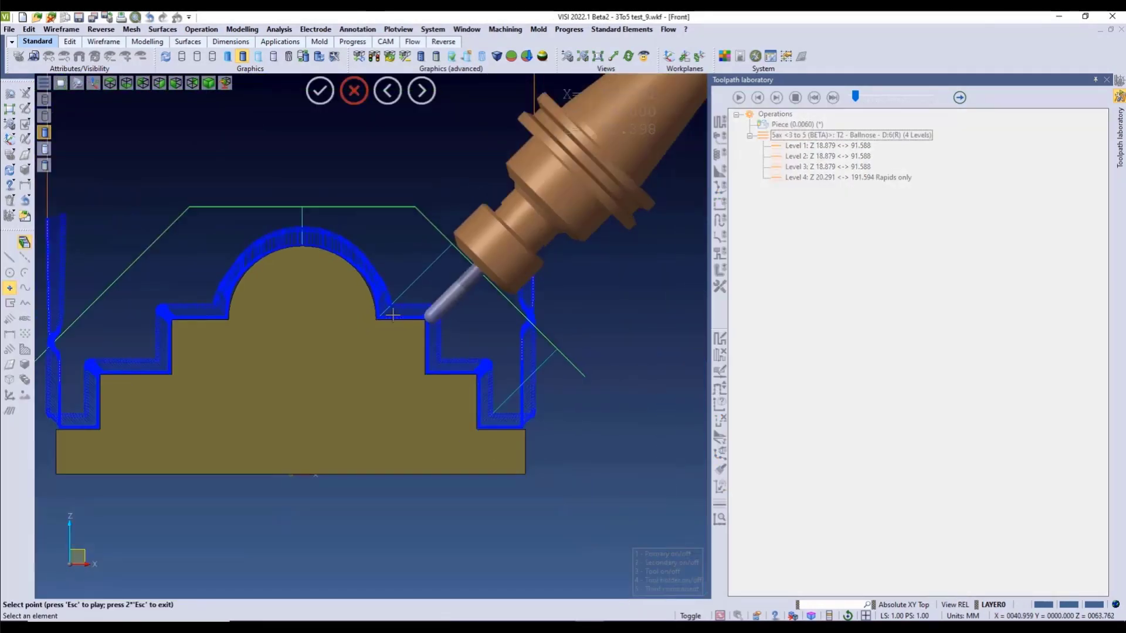
pyautogui.scroll(8, 393, 312)
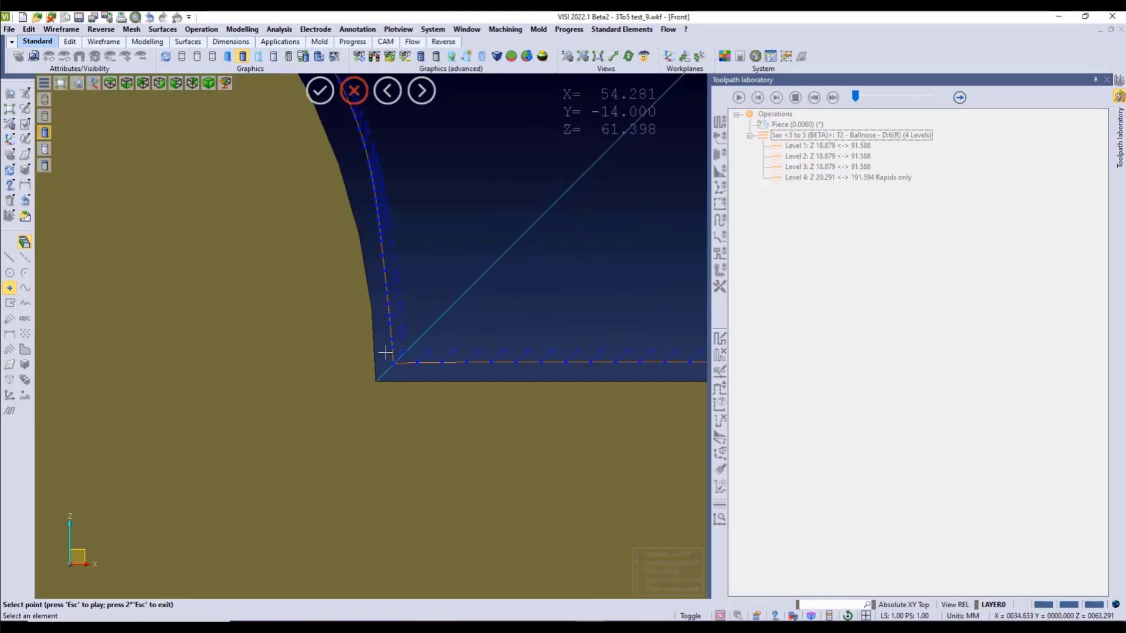
pyautogui.scroll(-6, 404, 338)
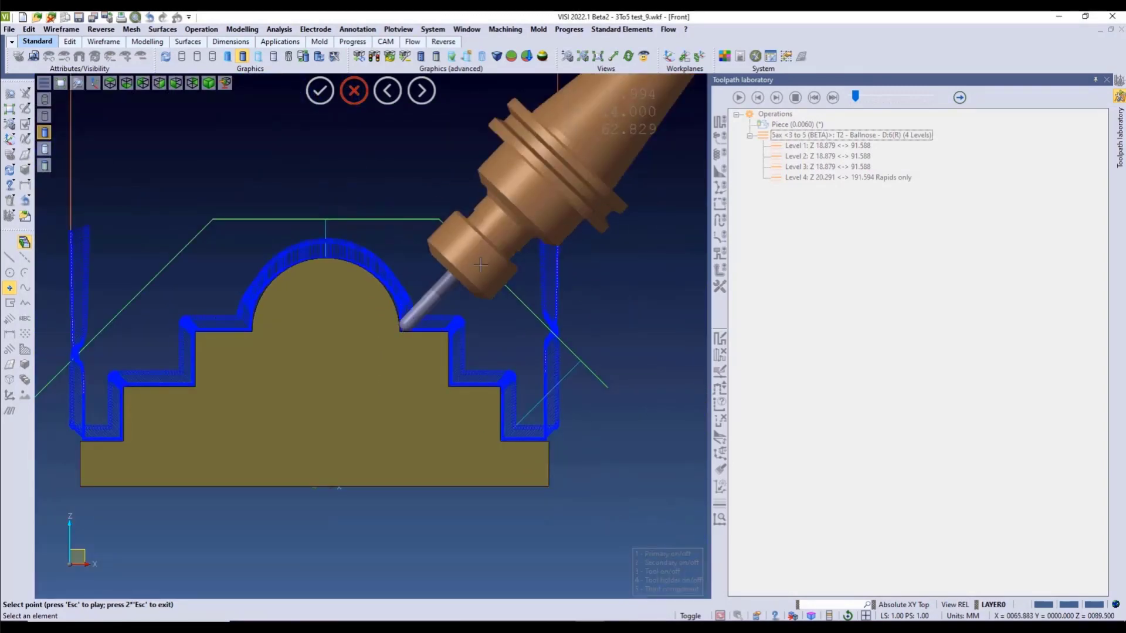
pyautogui.scroll(5, 338, 272)
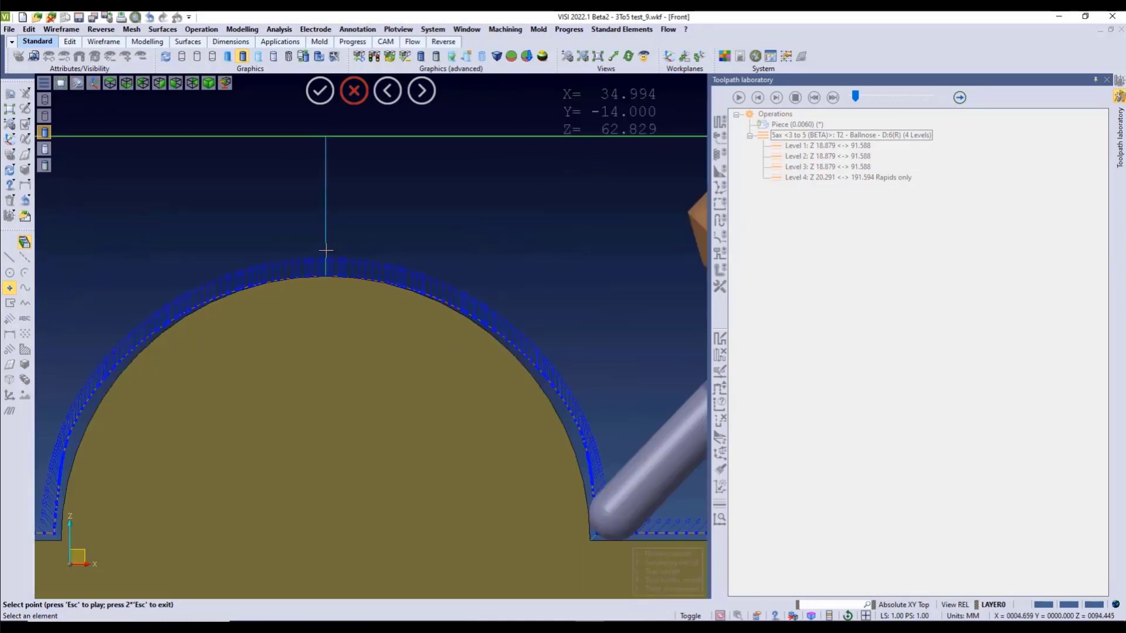
# Show the tool at successive points from the dome's crown down its +X side, checking how the tilt changes
pyautogui.click(349, 281)
pyautogui.scroll(-3, 349, 281)
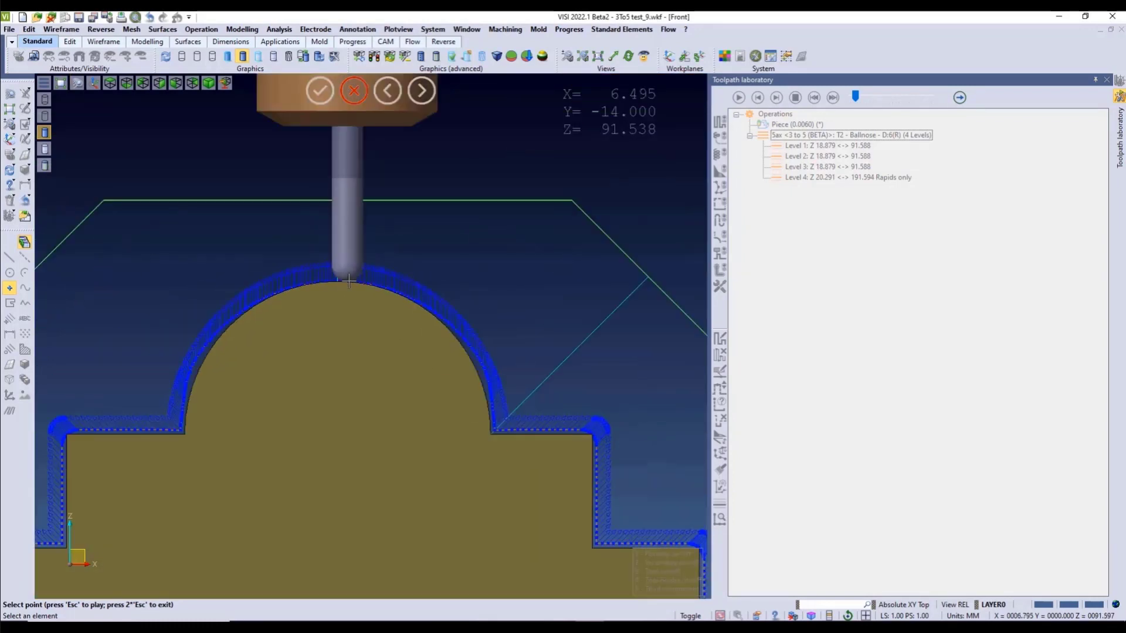
pyautogui.click(468, 339)
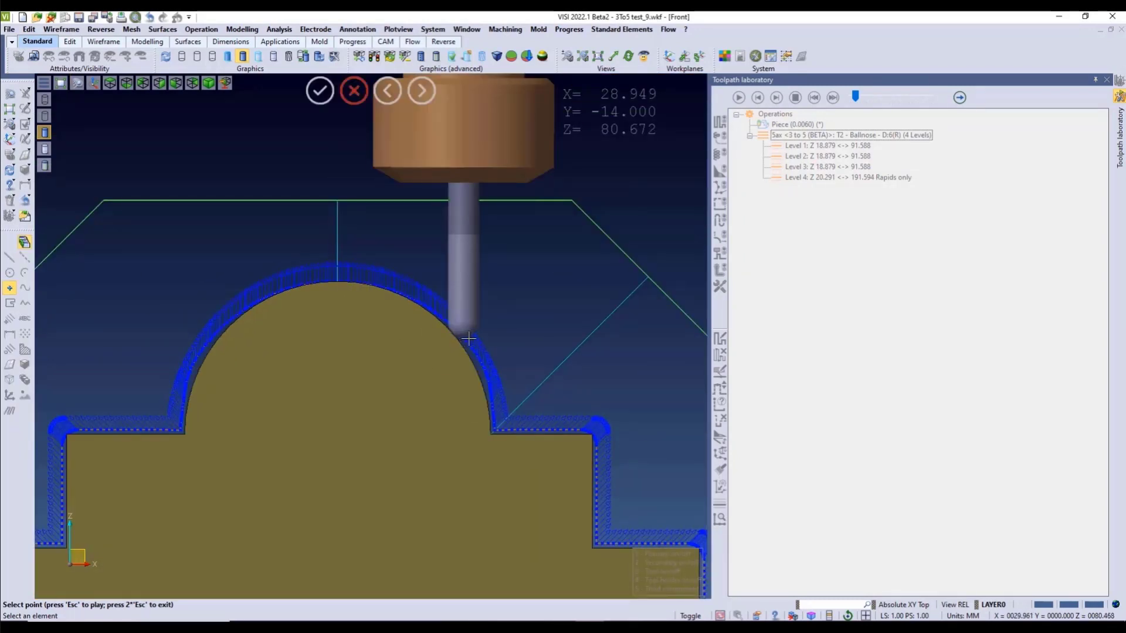
pyautogui.click(485, 365)
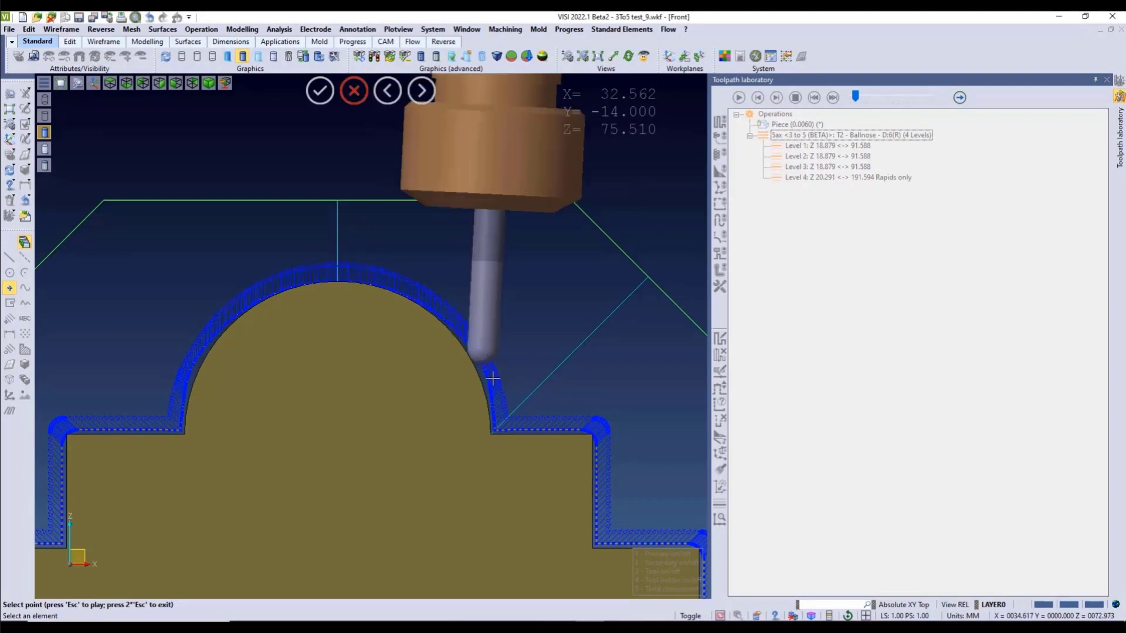
pyautogui.click(490, 389)
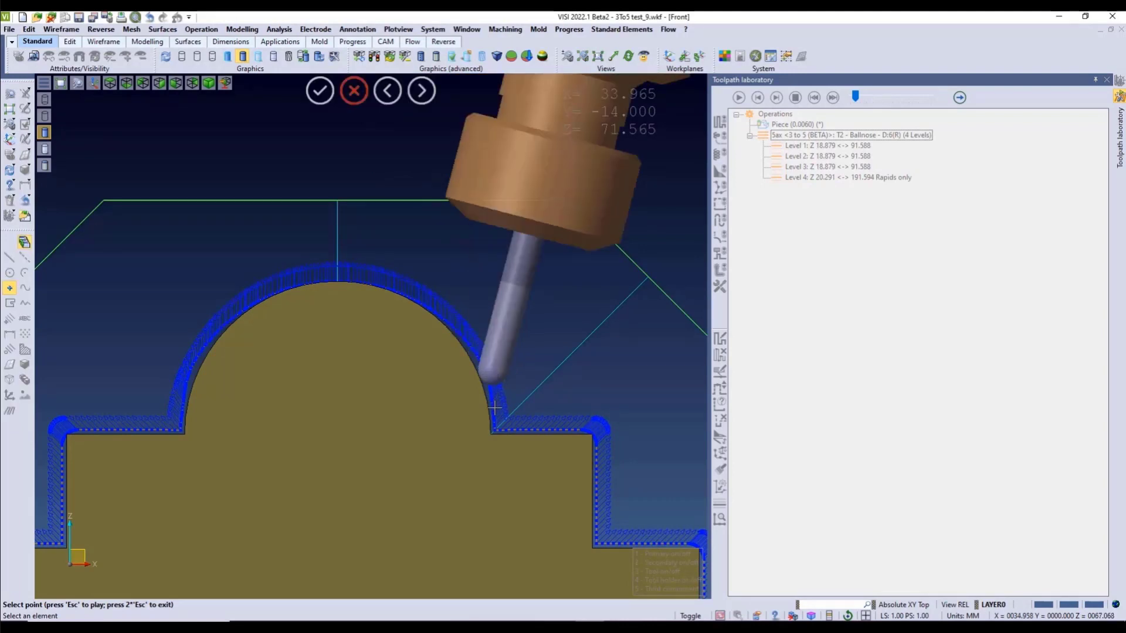
pyautogui.click(494, 409)
pyautogui.scroll(-2, 495, 407)
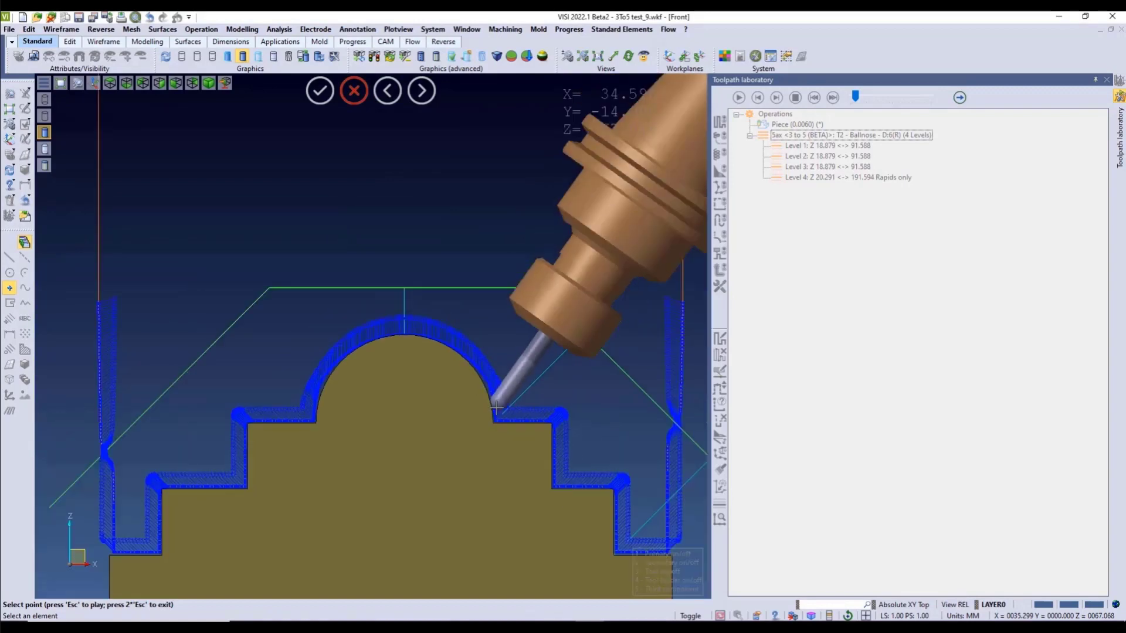
# Show the tool at the lower steps' outer edges on both sides, and along the -X step's floor and riser
pyautogui.scroll(-3, 496, 408)
pyautogui.scroll(4, 542, 464)
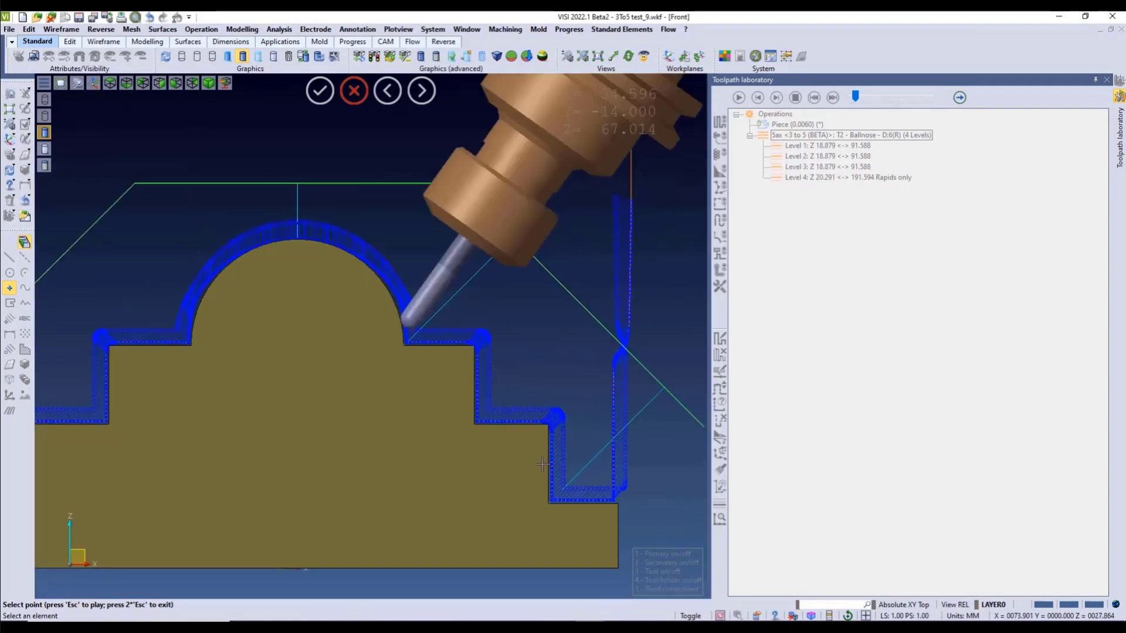
pyautogui.click(550, 419)
pyautogui.scroll(-2, 498, 410)
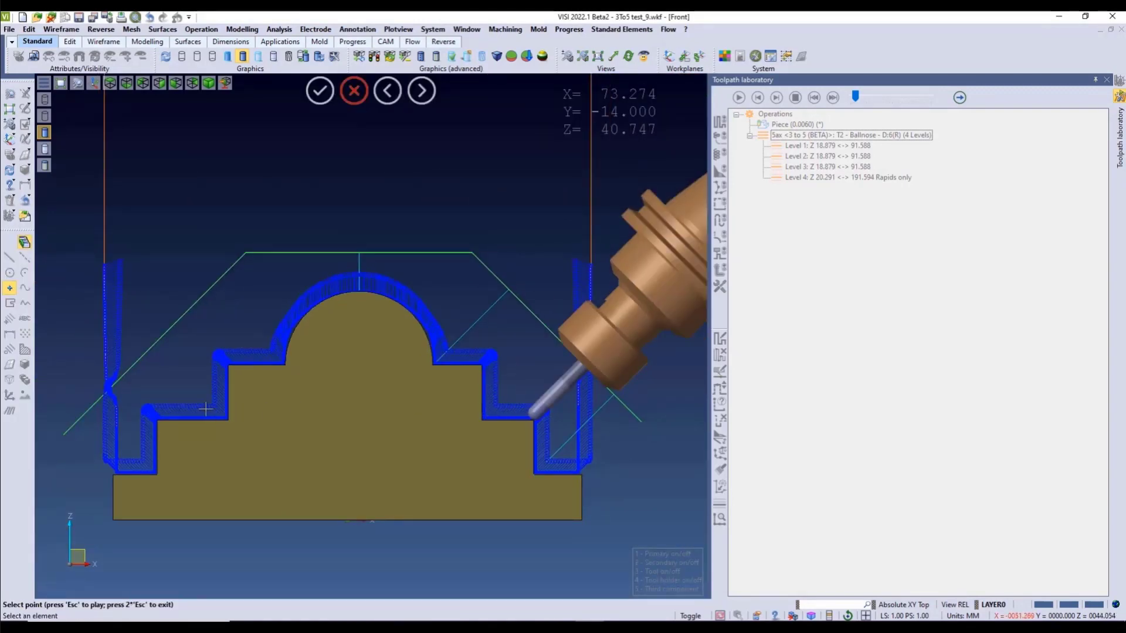
pyautogui.click(154, 418)
pyautogui.scroll(-1, 220, 405)
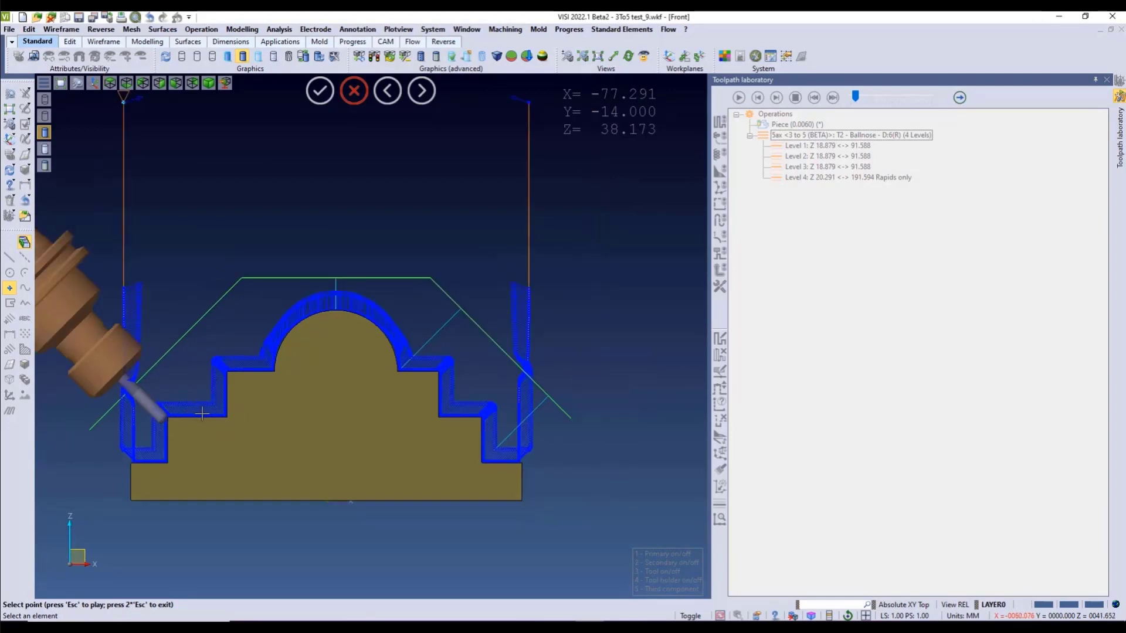
pyautogui.click(205, 415)
pyautogui.click(225, 390)
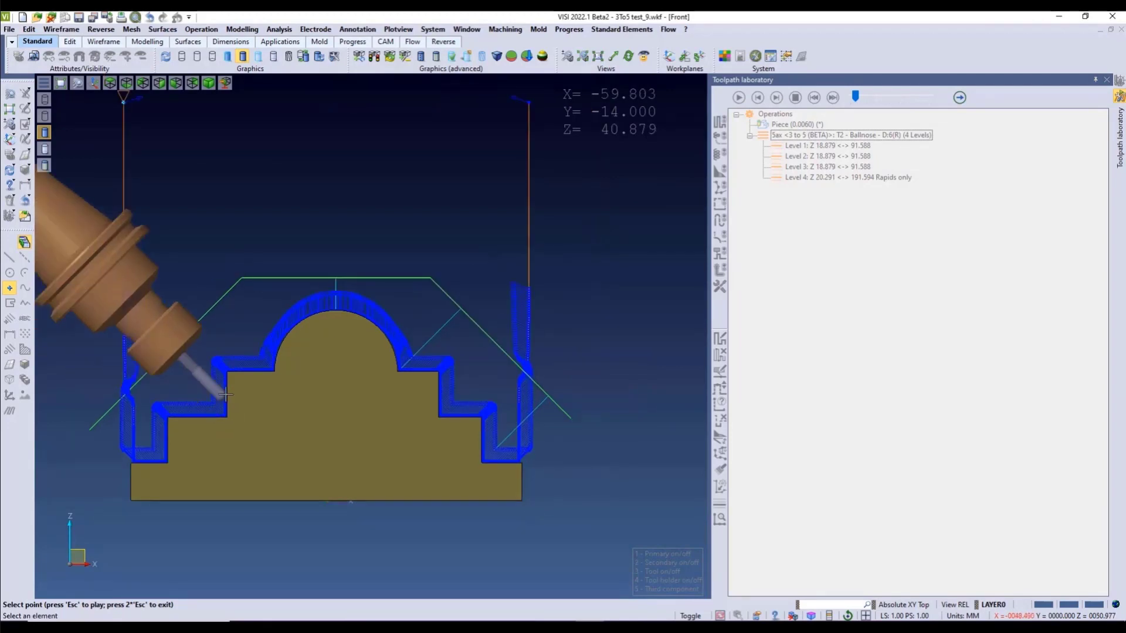